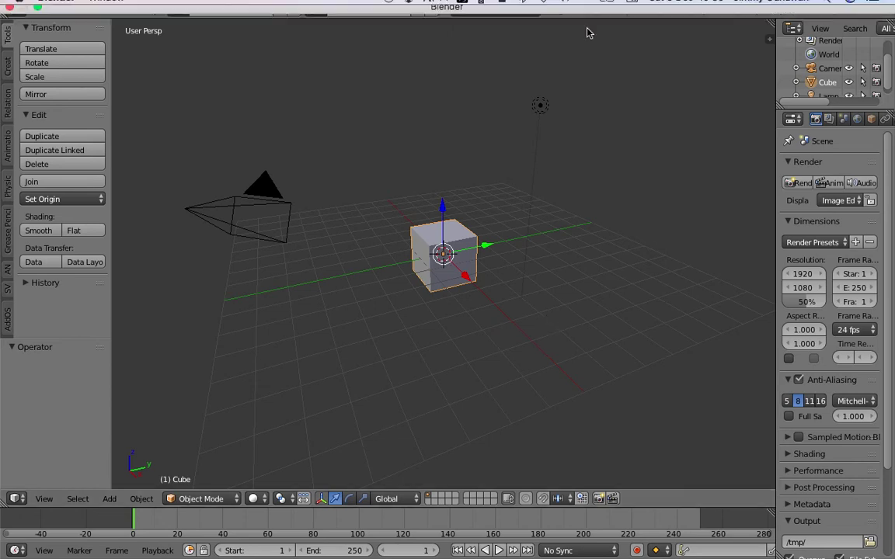
Move the lamp and the camera to layer 2.
middle_click_drag(546, 320, 515, 235)
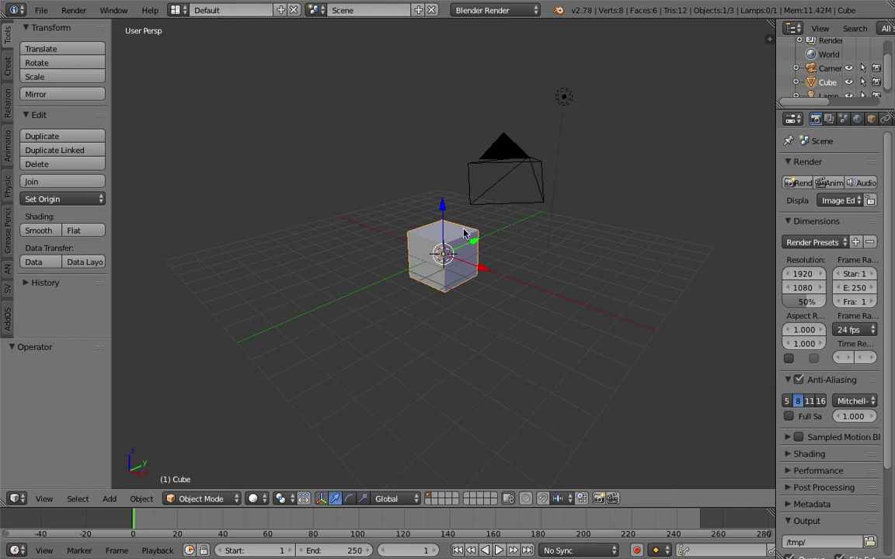
middle_click_drag(456, 237, 534, 234)
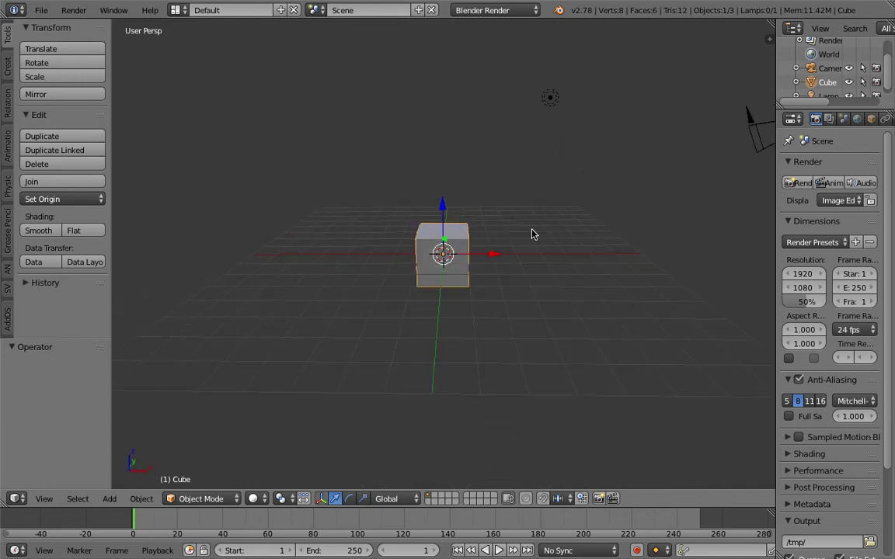
right_click(556, 89)
right_click(760, 126, "shift")
key("m")
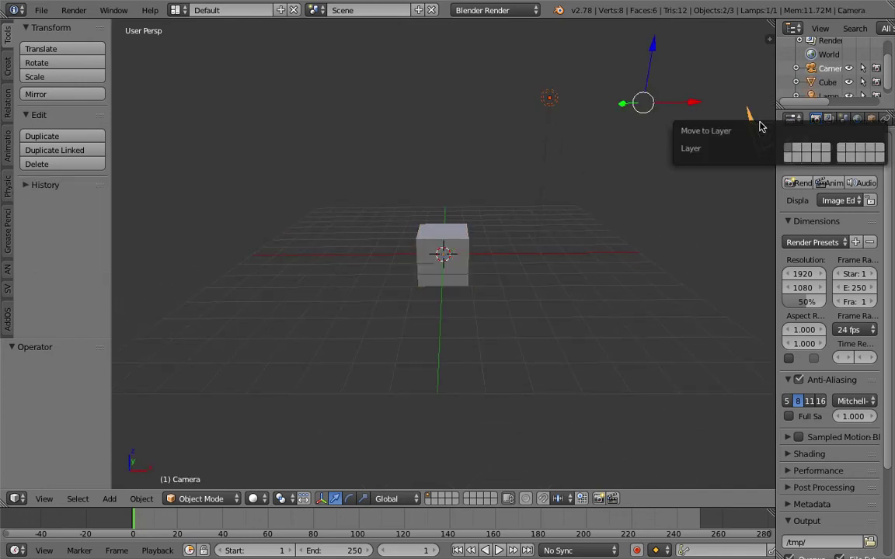
key("2")
Delete the default cube from the scene.
right_click(450, 273)
key("x")
left_click(450, 260)
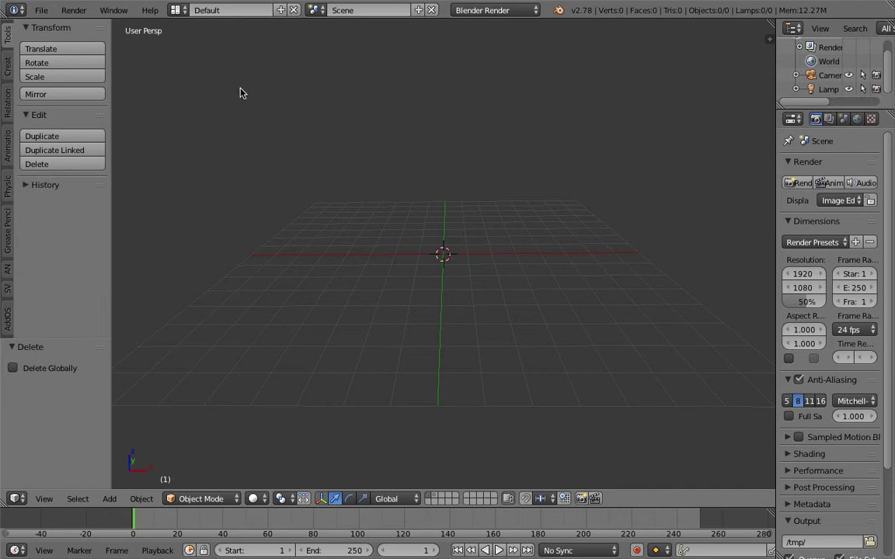
Switch to the Compositing screen layout and create a new Sverchok node tree in the node editor.
left_click(181, 12)
left_click(194, 54)
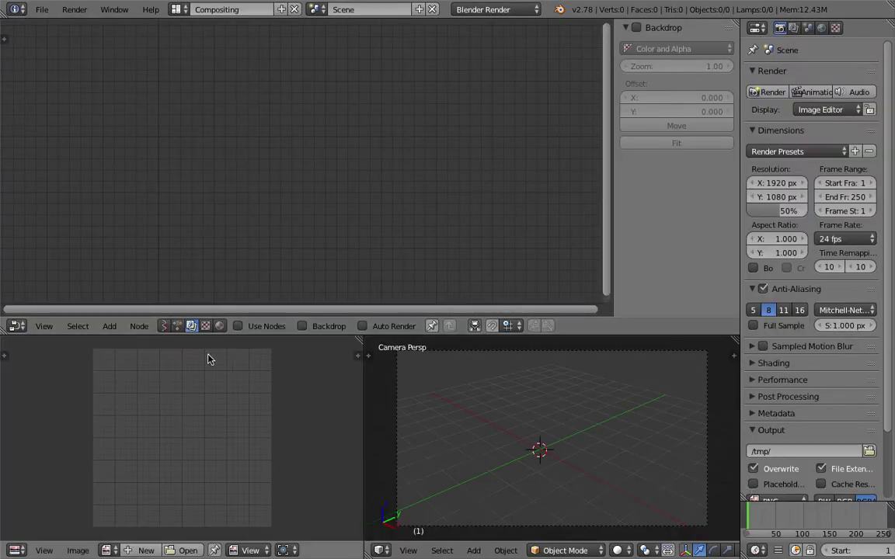
left_click(164, 326)
left_click(291, 327)
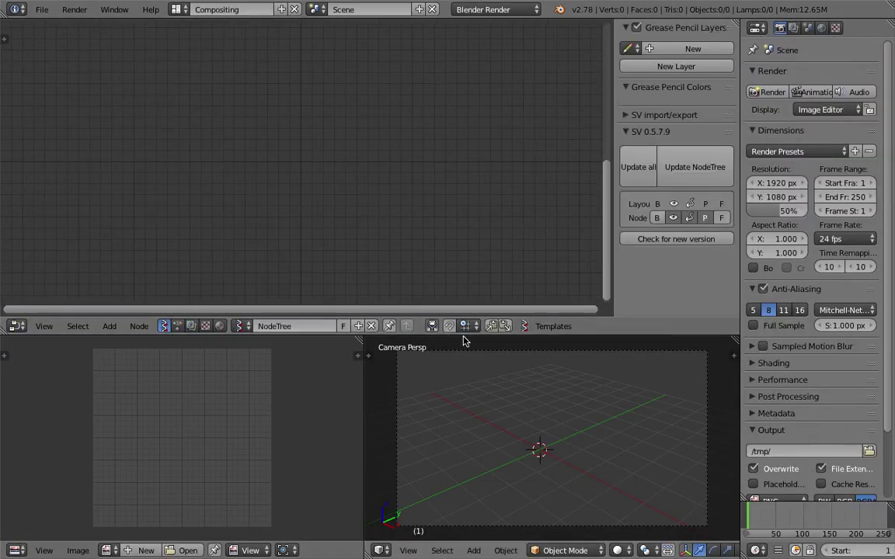
Save the scene to the Desktop as LED_001.blend.
left_click(45, 9)
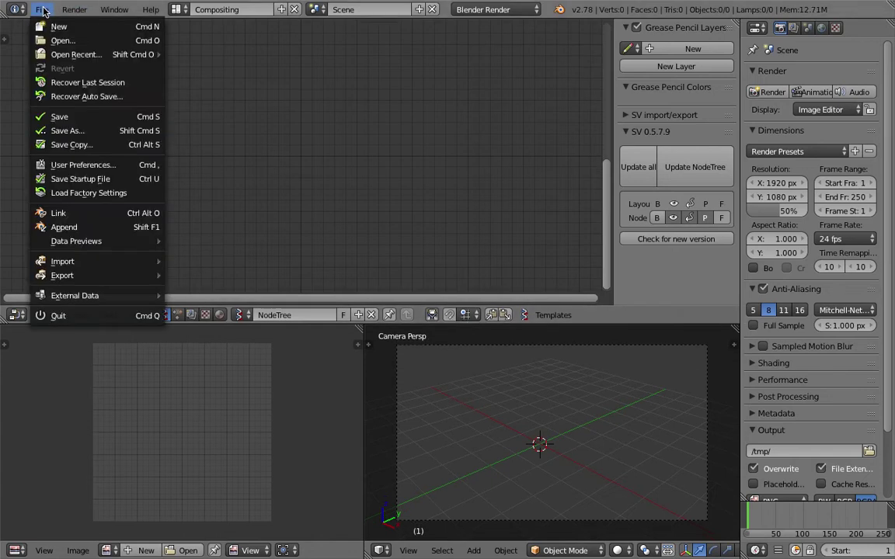
left_click(72, 117)
left_click(212, 62)
left_click_drag(208, 59, 144, 48)
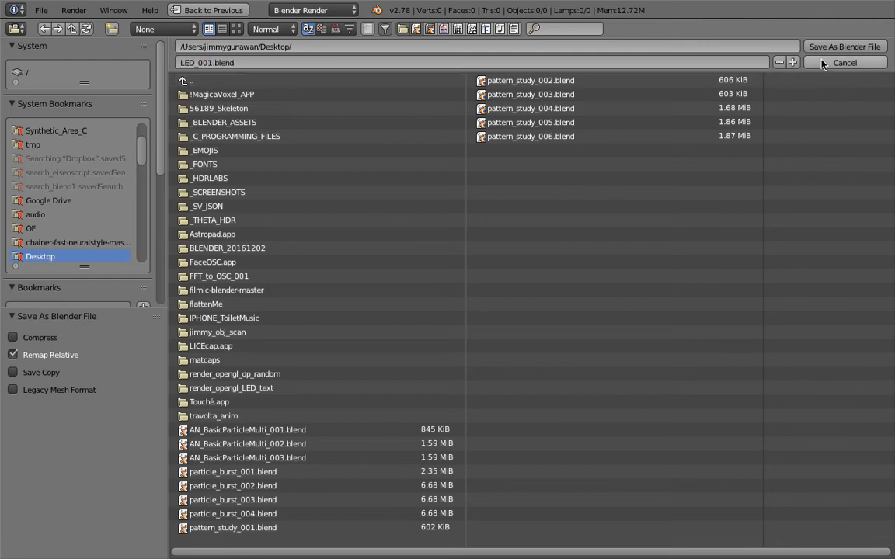
left_click(844, 47)
Enlarge the 3D viewport by shrinking the node editor and the image editor, and look at the grid from an angled perspective.
left_click_drag(549, 324, 550, 260)
middle_click_drag(516, 374, 593, 373)
scroll(594, 372, "down", 3)
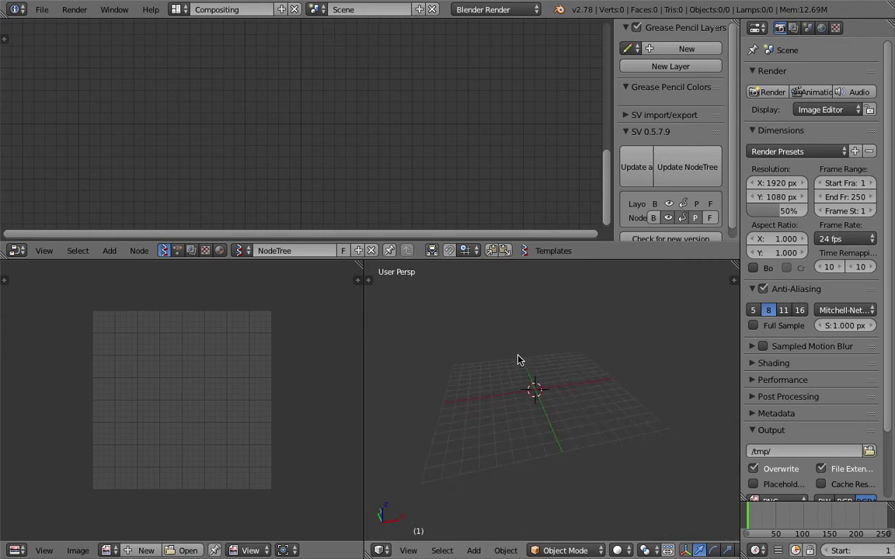
middle_click_drag(517, 360, 542, 368)
left_click_drag(364, 312, 238, 310)
middle_click_drag(365, 327, 394, 299)
Add a Plane generator node to the Sverchok node tree.
key("shift+a")
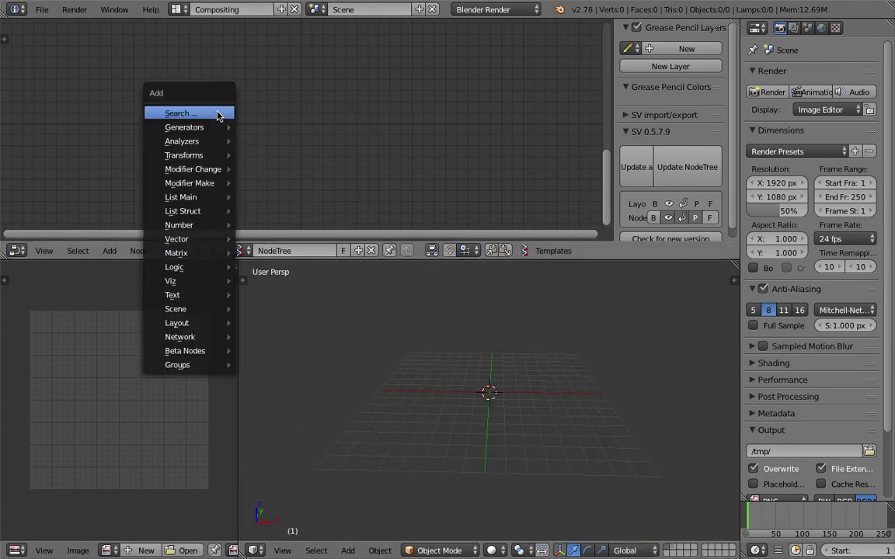
left_click(217, 114)
type("plane")
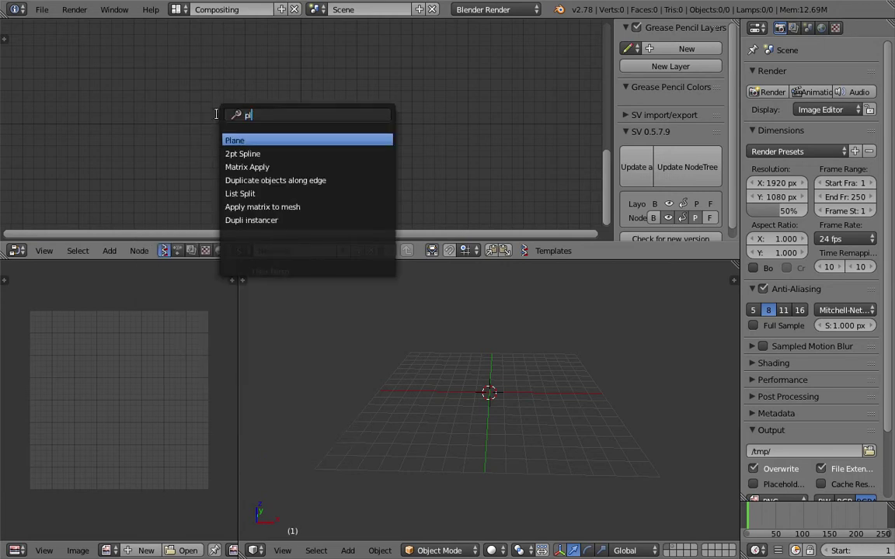
key("Return")
left_click(159, 93)
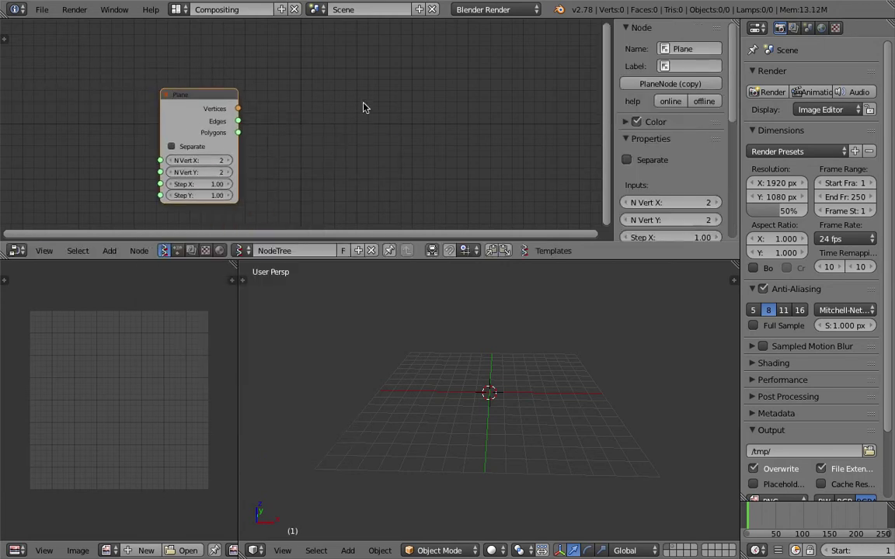
Add a Viewer Draw node and connect the Plane node's Vertices output to its vertices input.
key("shift+a")
left_click(365, 104)
type("view")
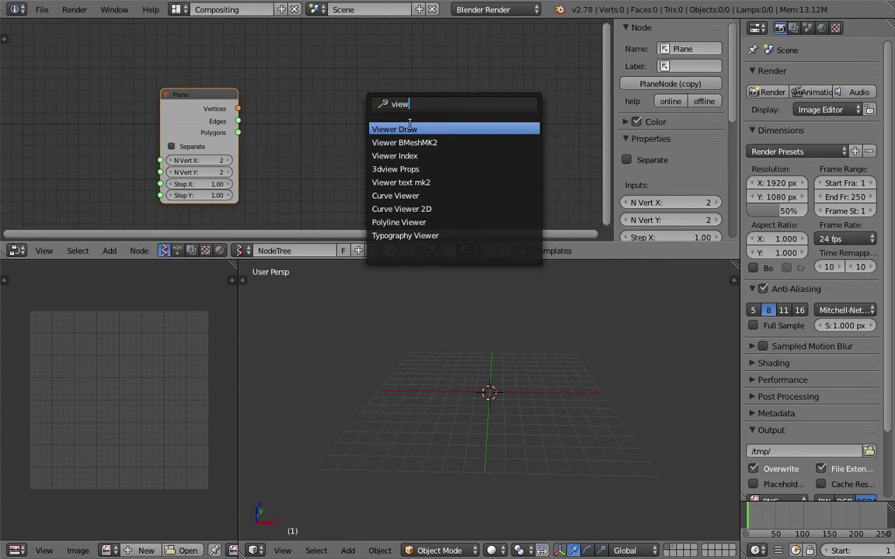
key("Return")
left_click(409, 123)
left_click_drag(238, 109, 411, 175)
scroll(536, 391, "down", 3)
scroll(541, 390, "up", 5)
mouse_move(541, 390)
middle_mouse_down()
mouse_move(554, 433)
mouse_move(433, 420)
middle_mouse_up()
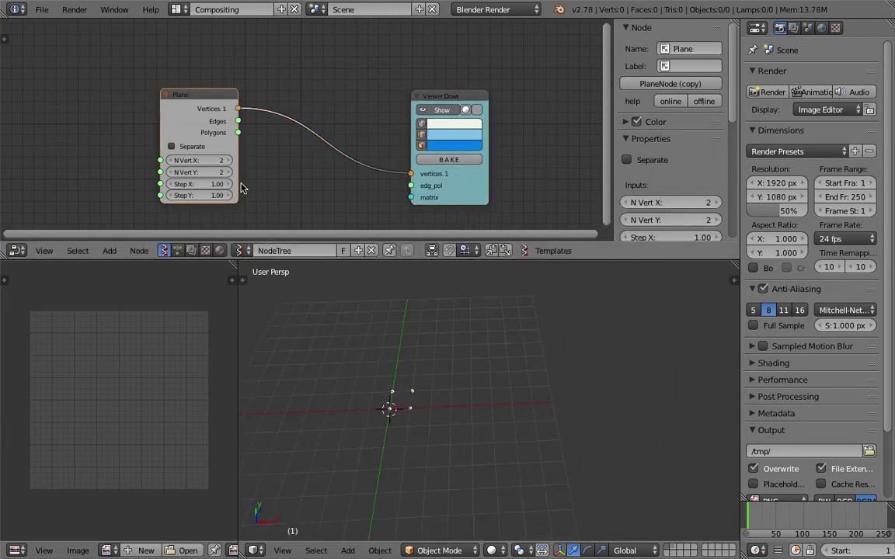
Set the Plane node's vertex counts to 20 in X and 19 in Y, and save over the file.
left_click_drag(198, 160, 226, 172)
middle_click_drag(512, 342, 460, 360, "shift")
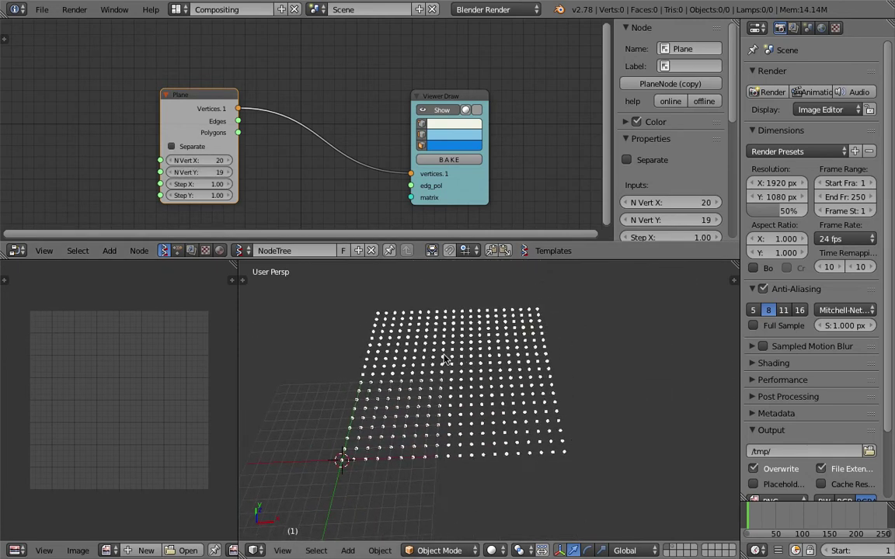
left_click_drag(240, 314, 180, 314)
key("ctrl+s")
left_click(334, 356)
Set the Plane node's N Vert Y to 40 and inspect the point grid from another angle.
left_click(204, 172)
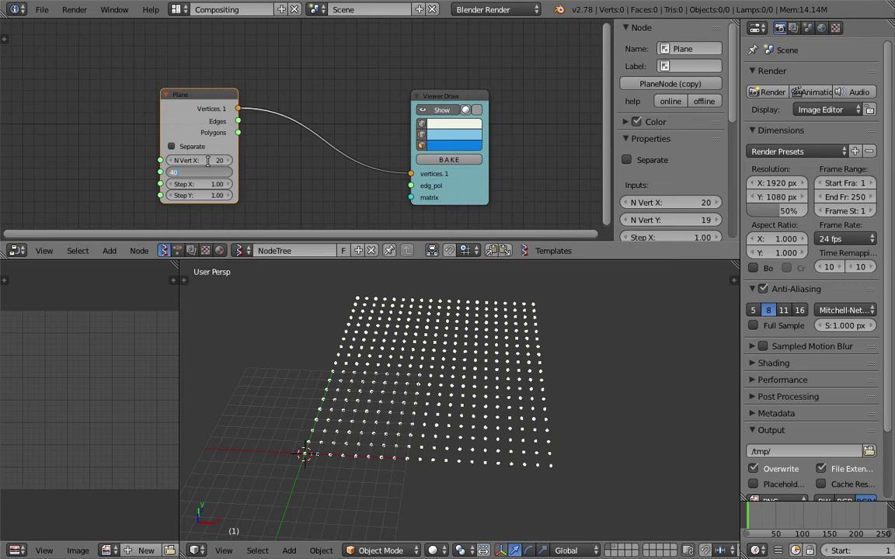
key("Return")
middle_click_drag(330, 346, 403, 365)
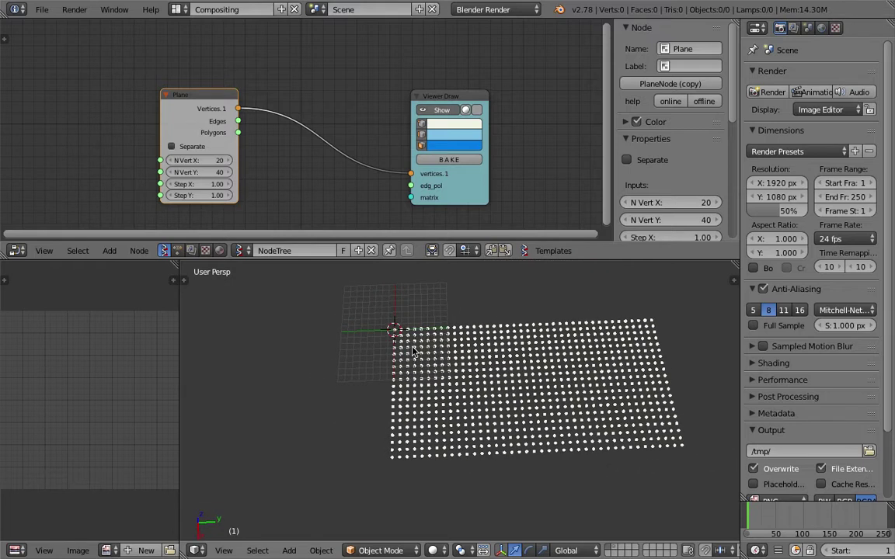
middle_click_drag(424, 354, 369, 350)
Rearrange the Plane and Viewer Draw nodes closer together to free space in the node editor.
left_click_drag(388, 95, 311, 64)
left_click_drag(189, 97, 140, 74)
left_click_drag(351, 73, 289, 69)
Save the scene as a new version with the file number of LED_001.blend incremented.
key("ctrl+s")
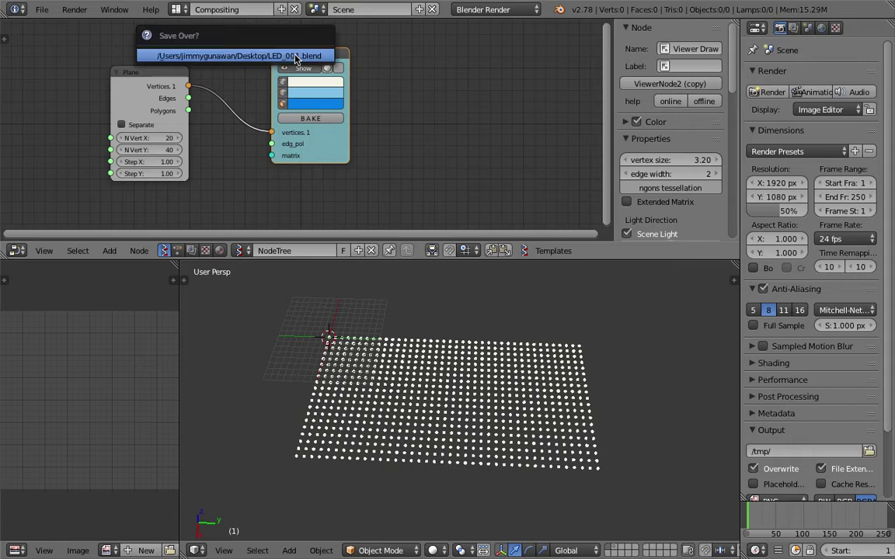
left_click(41, 9)
left_click(120, 130)
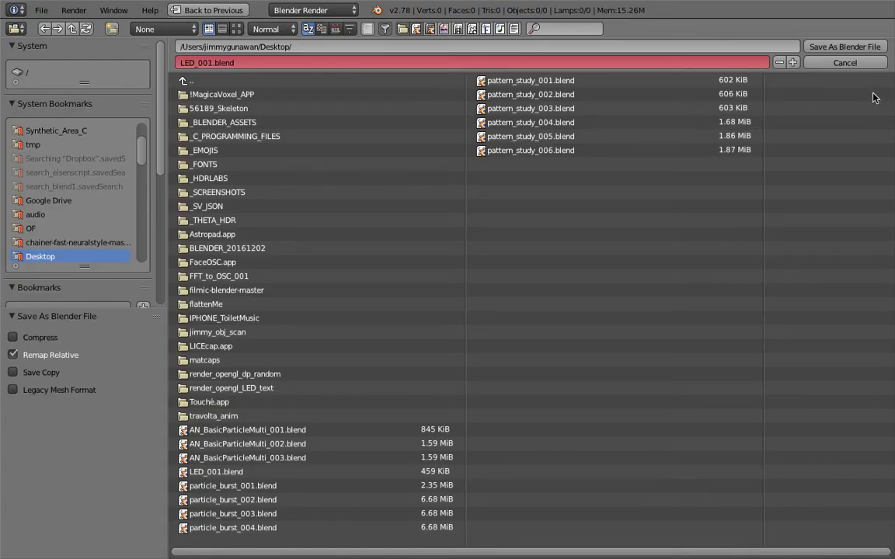
left_click(793, 62)
left_click(844, 47)
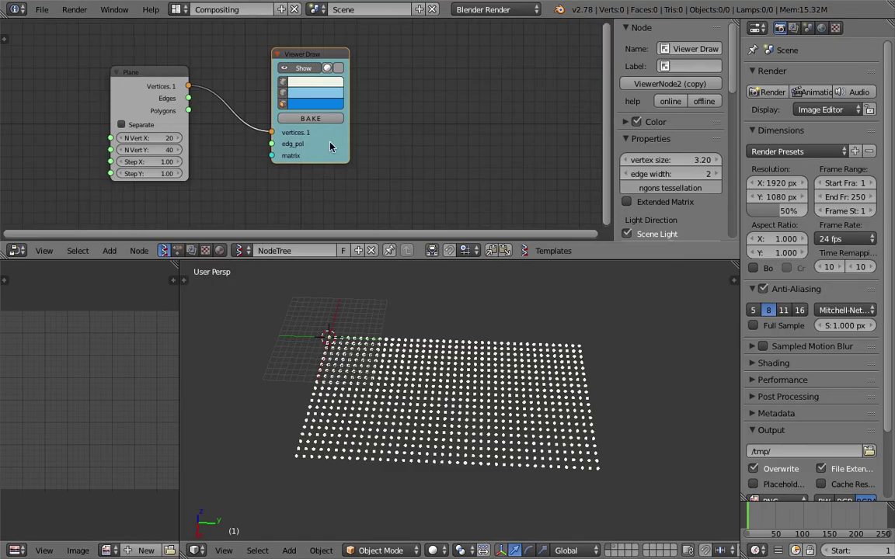
Set the Plane node's N Vert X to 10 and N Vert Y to 20, and save the file.
left_click(172, 130)
type("1")
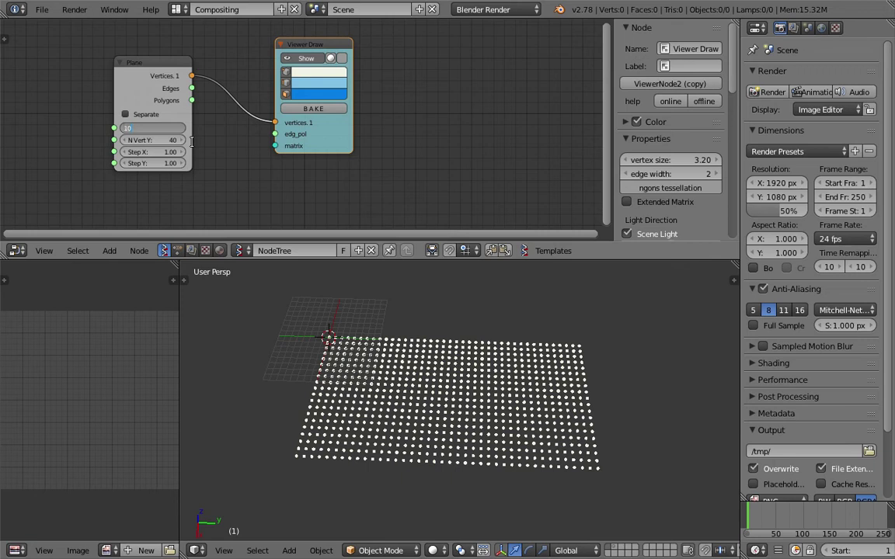
type("0")
key("Tab")
type("20")
key("Return")
key("ctrl+s")
left_click(194, 143)
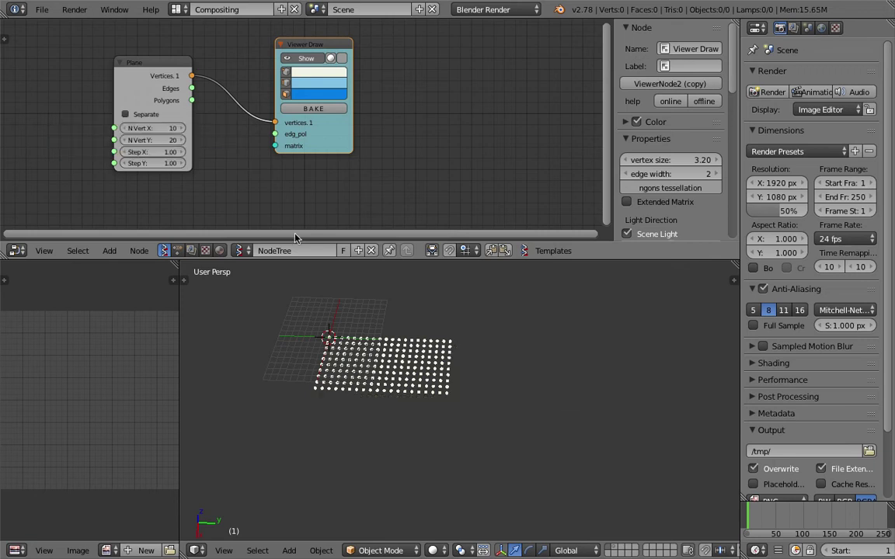
Add a Viewer BMeshMK2 node beside the Viewer Draw node and save the file.
key("space")
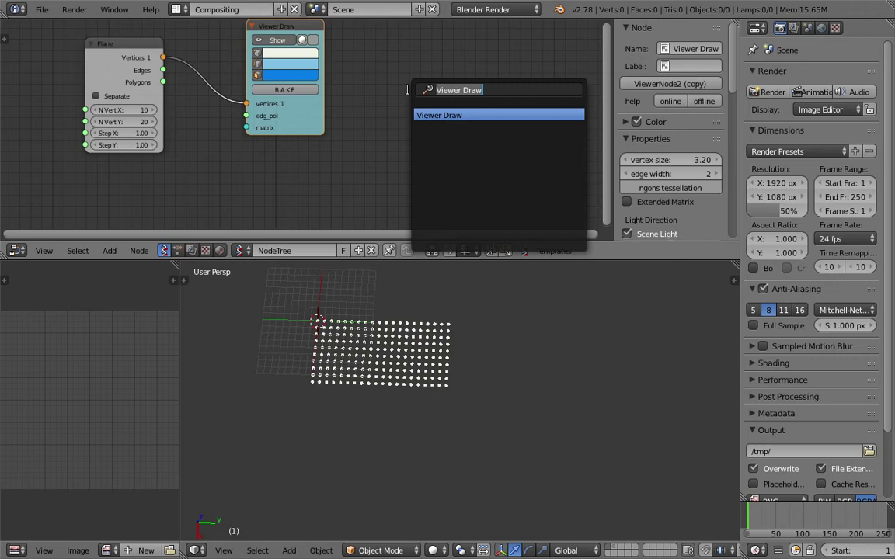
type("view")
key("Down")
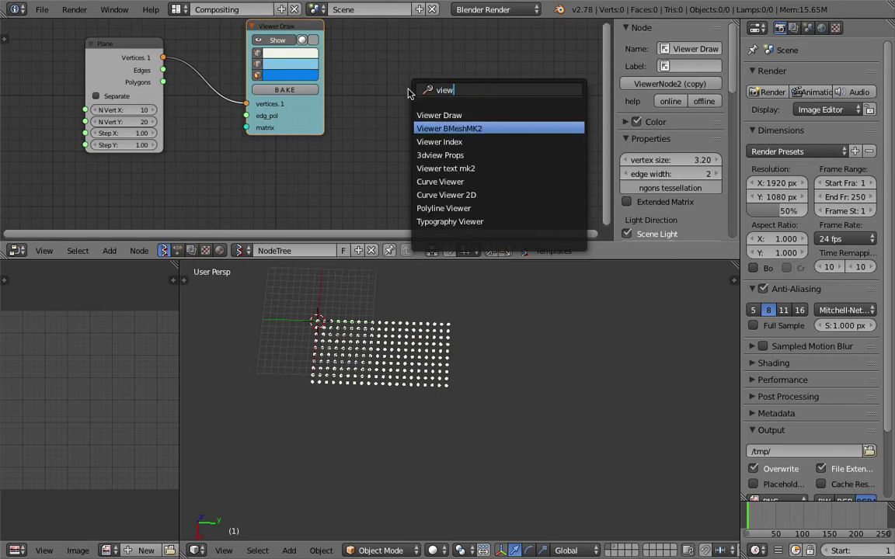
key("Return")
left_click(378, 74)
key("ctrl+s")
left_click(357, 71)
Toggle Merge on the Viewer BMeshMK2 node and connect the Plane node's Vertices output to its vertices input.
left_click(450, 115)
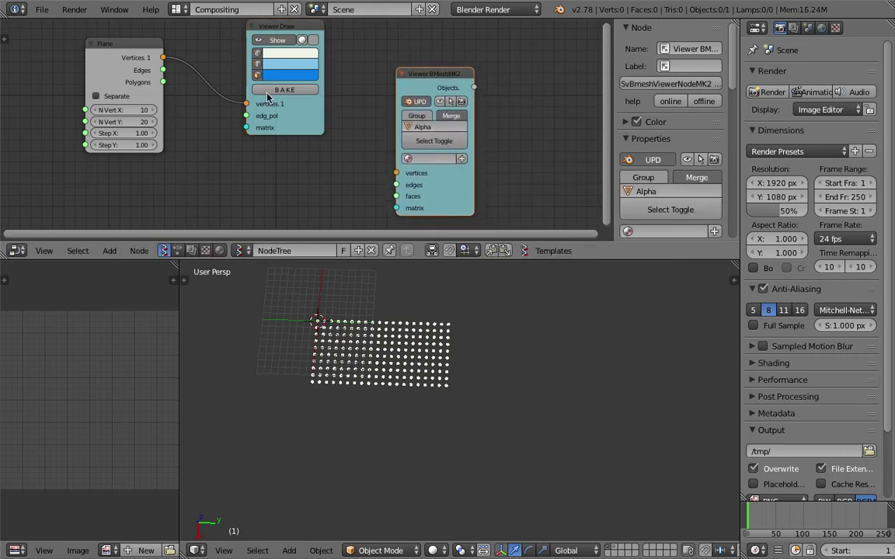
left_click_drag(162, 59, 395, 173)
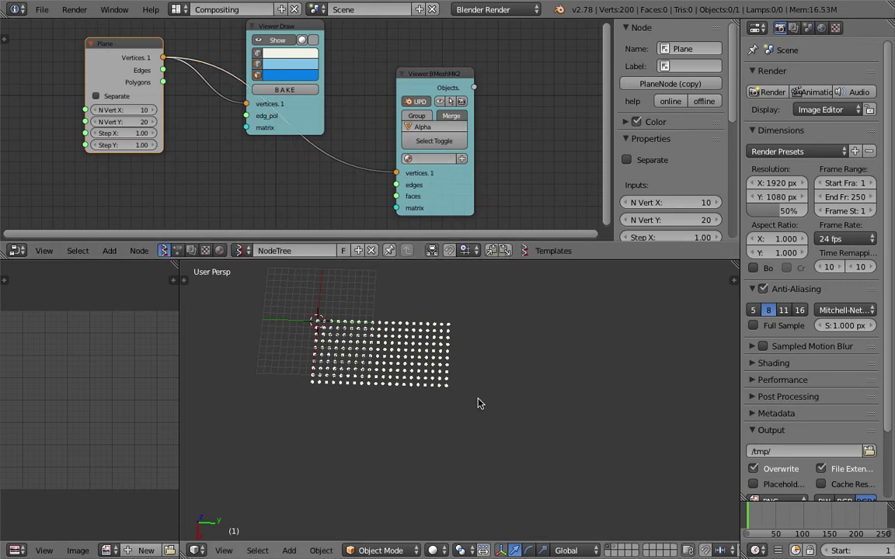
Select the generated point mesh in the viewport and turn off the Viewer Draw node's Show option.
right_click(315, 319)
key("g")
right_click(461, 349)
scroll(469, 376, "up", 2)
scroll(489, 412, "up", 1)
scroll(522, 389, "down", 1)
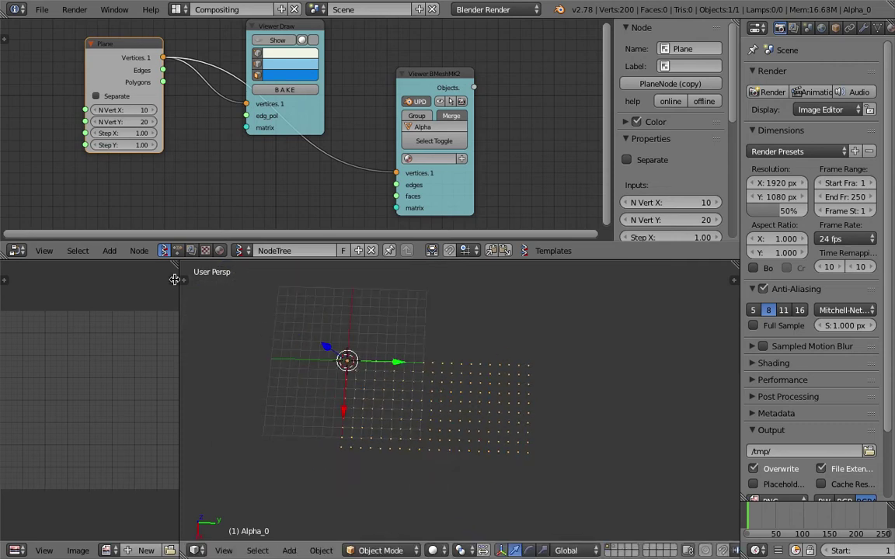
Widen the 3D viewport into the image editor, save the file, and widen the properties editor.
left_click_drag(178, 287, 143, 289)
key("ctrl+s")
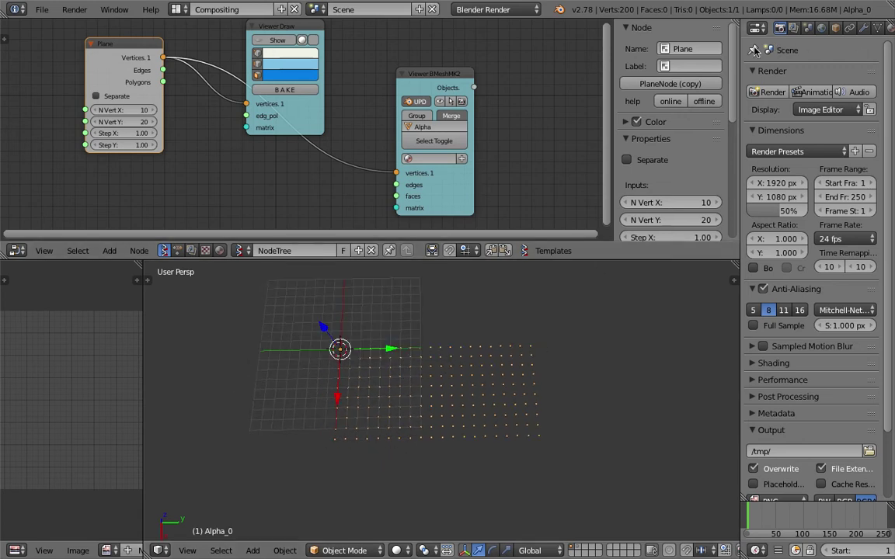
left_click_drag(752, 49, 687, 56)
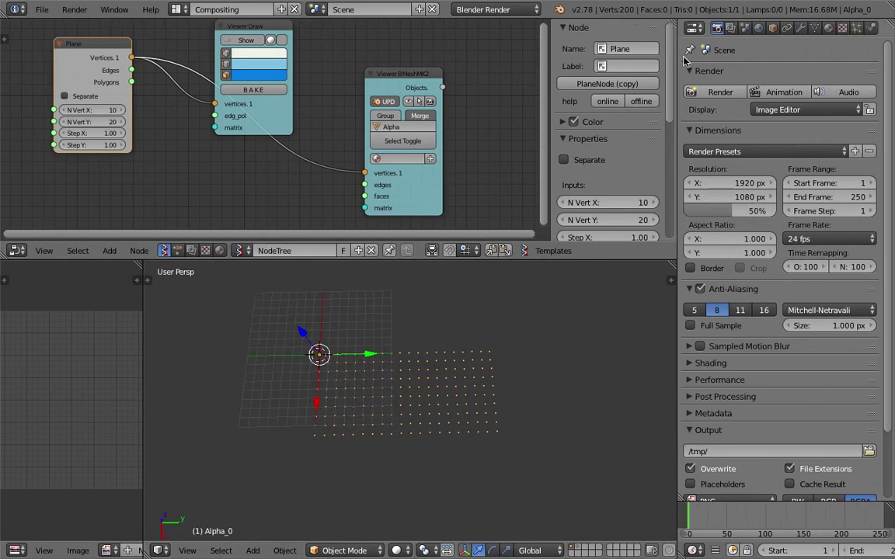
Add a Displace modifier to the generated point mesh.
left_click(798, 28)
left_click(702, 76)
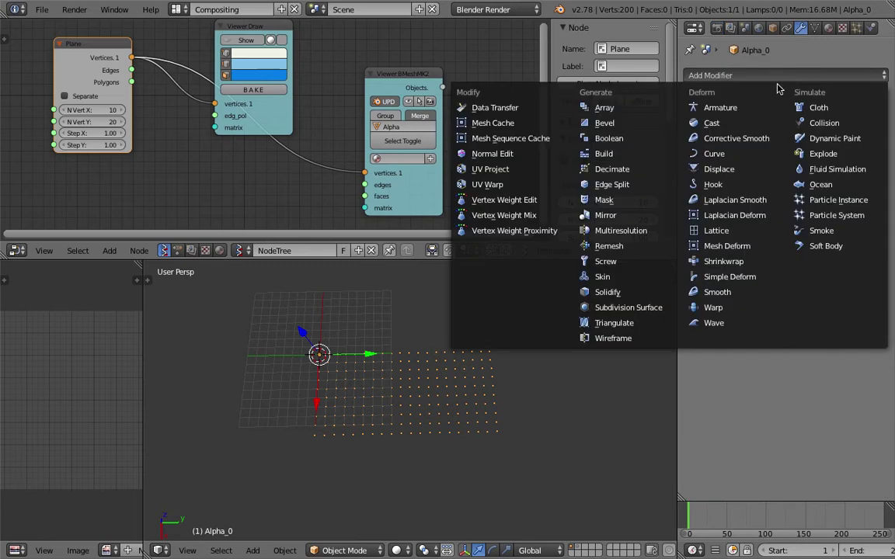
left_click(719, 169)
Add a plane mesh at the 3D cursor and scale it up slightly.
middle_click_drag(416, 370, 421, 374)
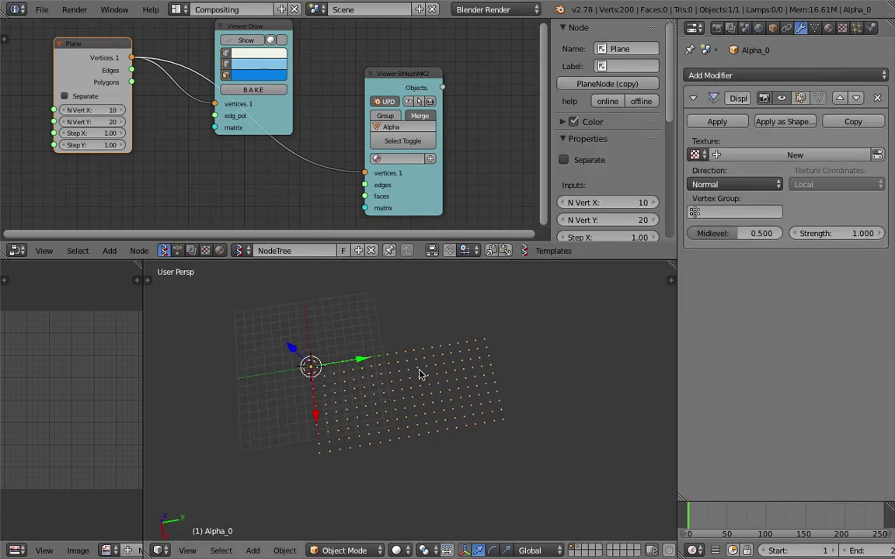
key("shift+a")
mouse_move(423, 345)
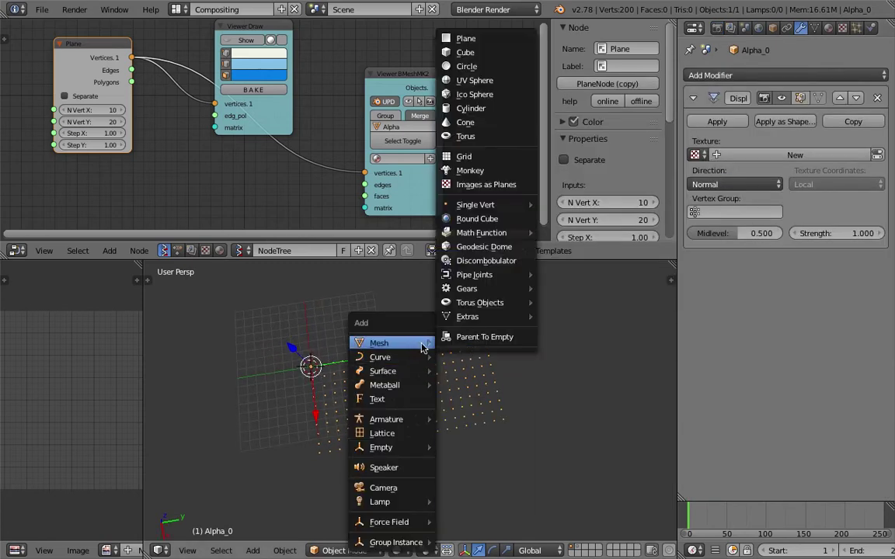
left_click(466, 38)
key("s")
left_click(210, 457)
From the top view, move the plane onto the point grid and scale it uniformly until it spans the grid's width.
left_click(187, 551)
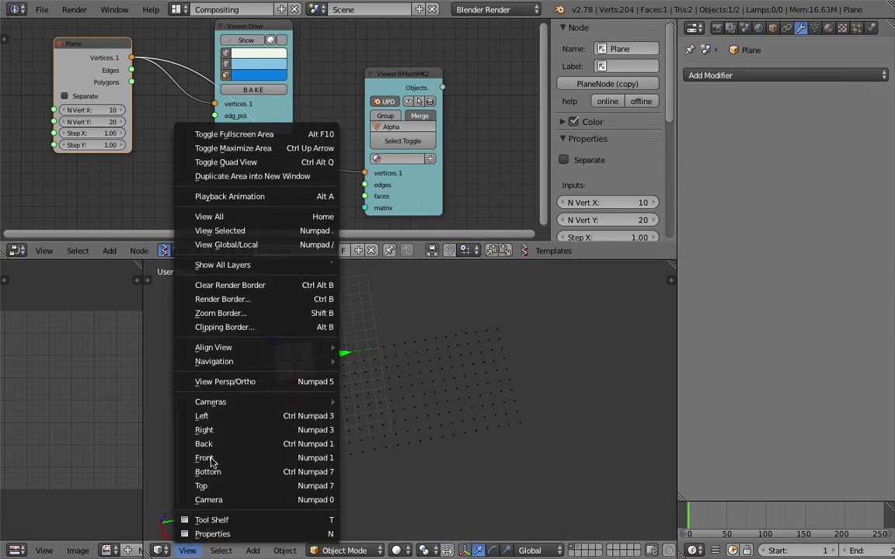
left_click(201, 485)
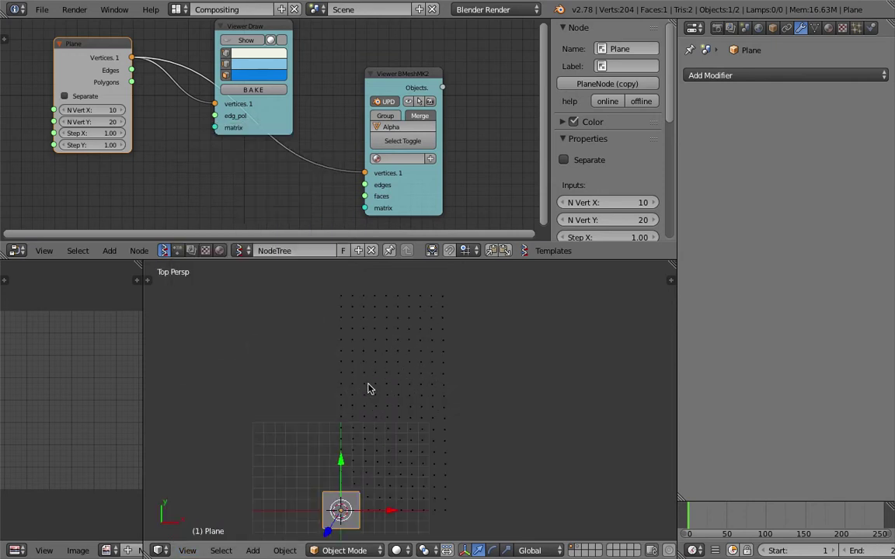
key("g")
left_click(427, 358)
key("s")
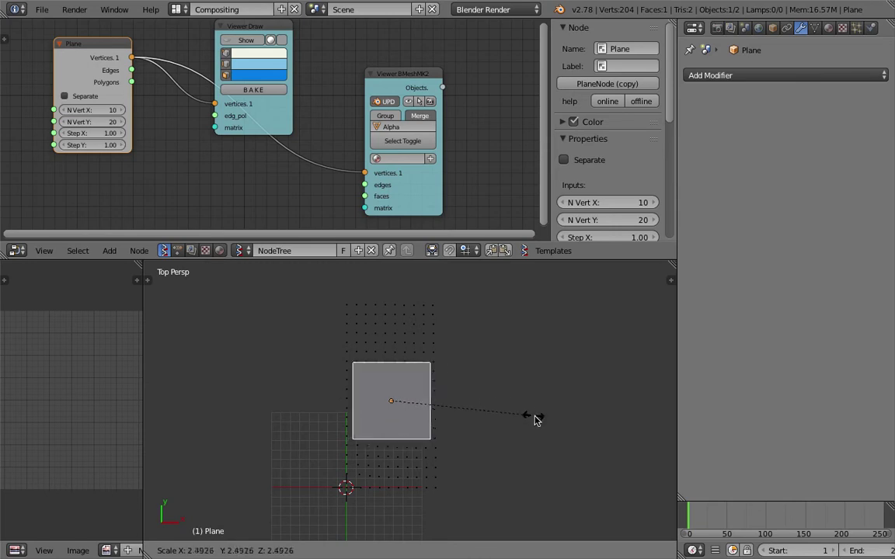
left_click(549, 423)
middle_click_drag(406, 452, 371, 431, "shift")
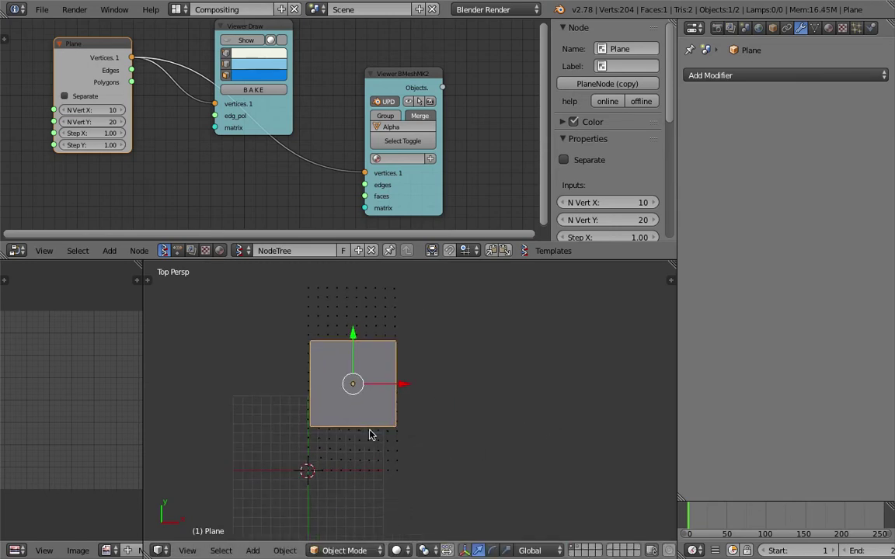
Set the Sverchok Plane node's N Vert X to 20 and N Vert Y to 10.
middle_click_drag(112, 124, 168, 146)
left_click(159, 131)
type("20")
key("Return")
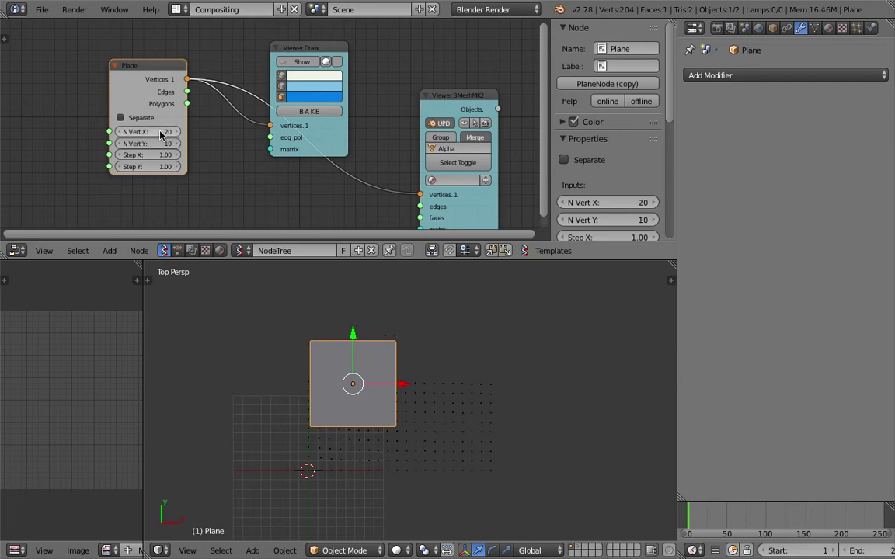
Move the plane onto the wider point grid, matching the height of its rows.
left_click(416, 358)
middle_click_drag(449, 399, 420, 379, "shift")
right_click(379, 354)
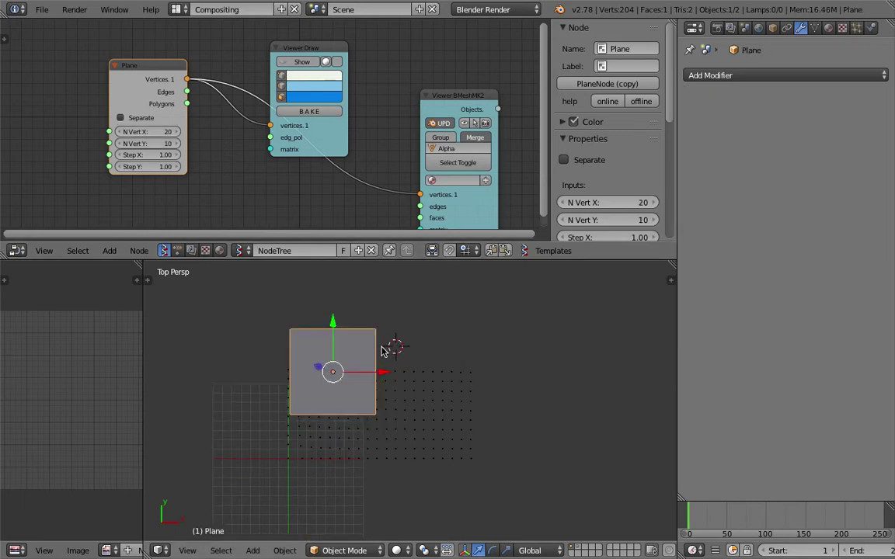
key("g")
left_click(415, 394)
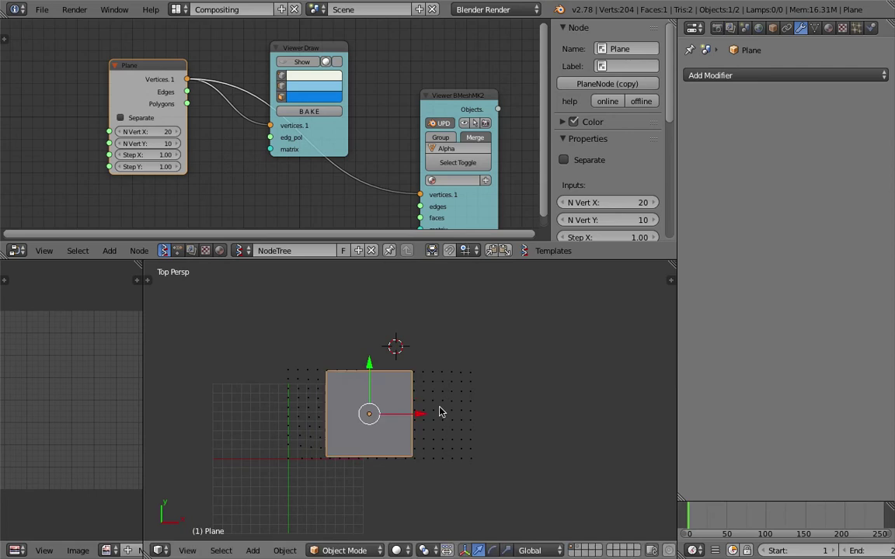
Scale the plane by 2 along X and reposition it to sit centred over the point grid.
key("s")
key("x")
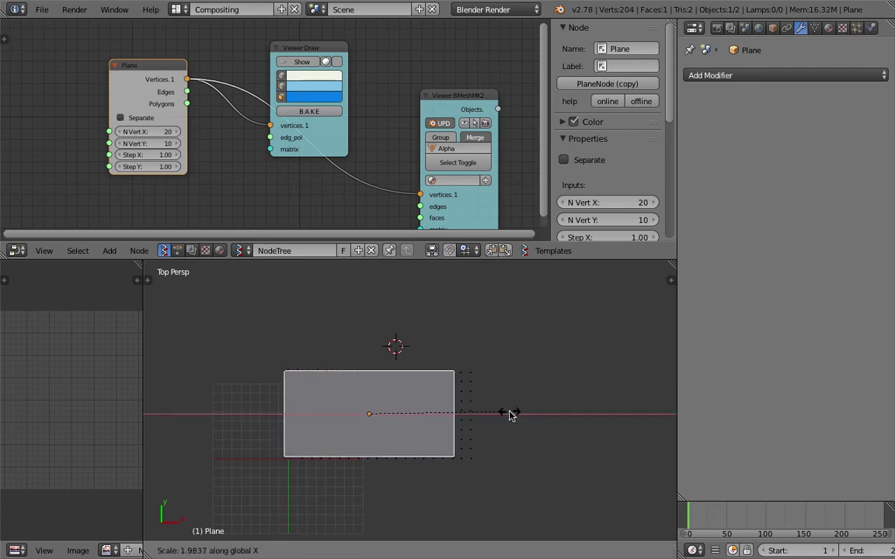
type("2")
key("Return")
key("g")
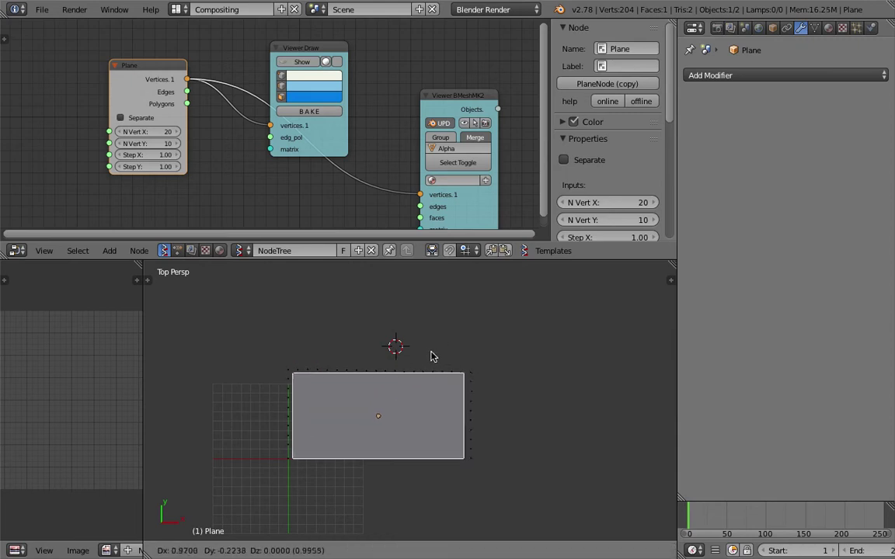
left_click(435, 355)
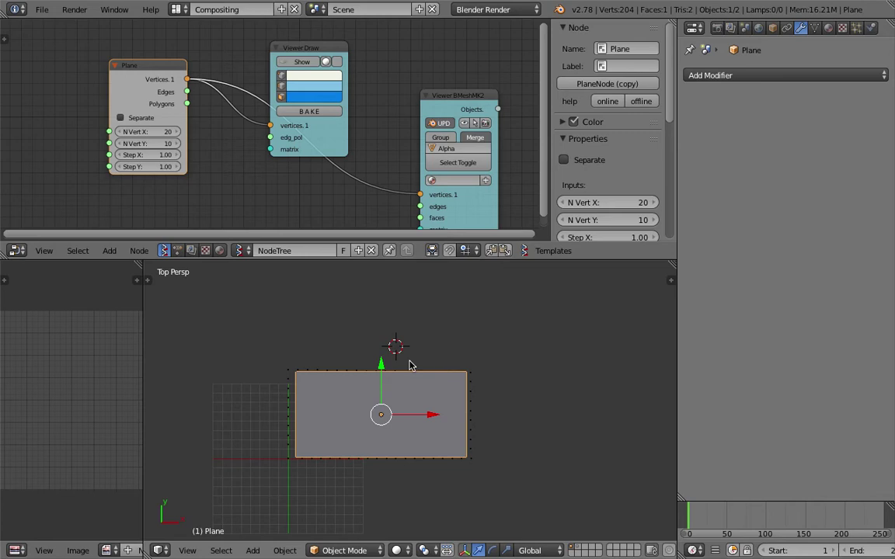
scroll(410, 365, "up", 1)
Save the project file with Save As.
left_click(41, 10)
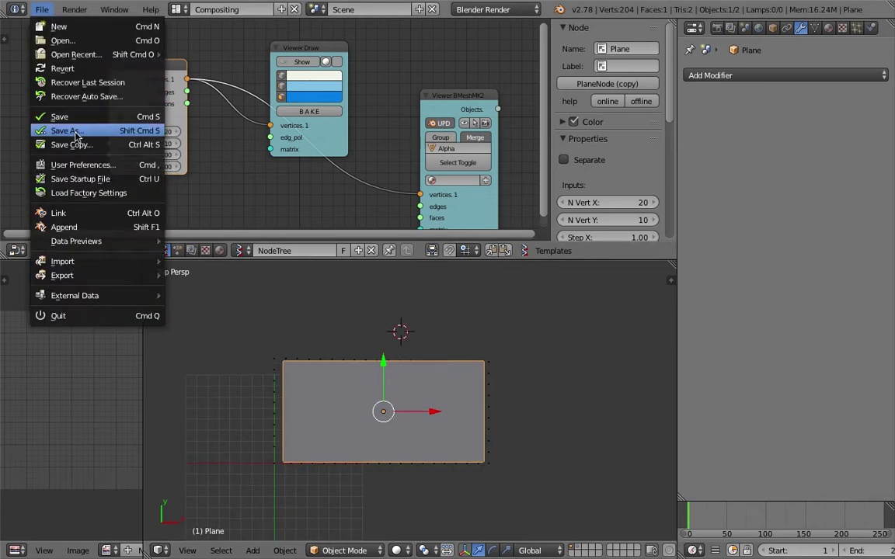
left_click(75, 135)
left_click(833, 41)
middle_click_drag(584, 357, 620, 336, "shift")
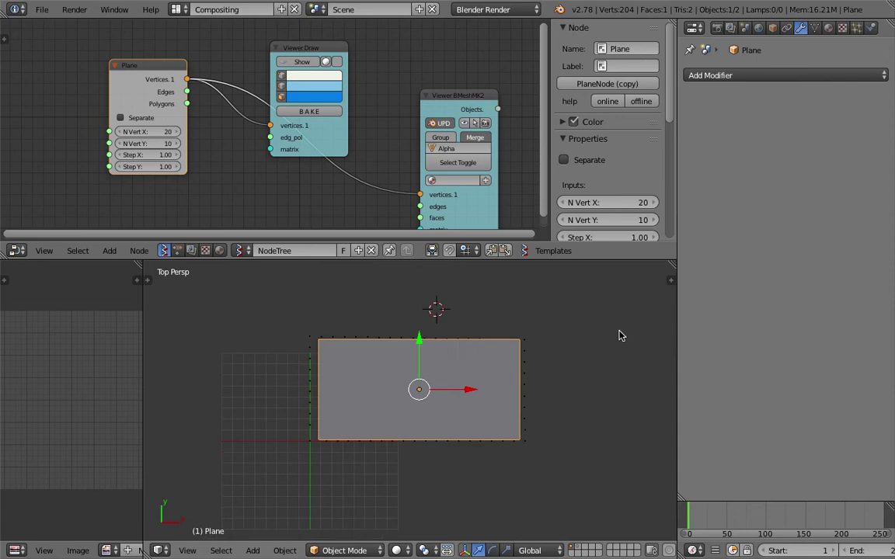
Create a new empty scene and enlarge the 3D viewport upward and over the image editor.
left_click(418, 11)
left_click(418, 14)
left_click(417, 12)
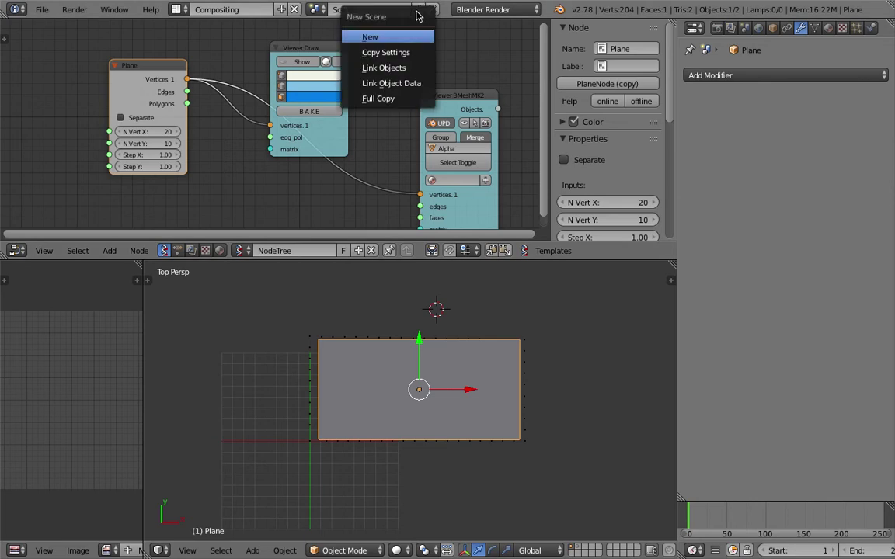
left_click(410, 39)
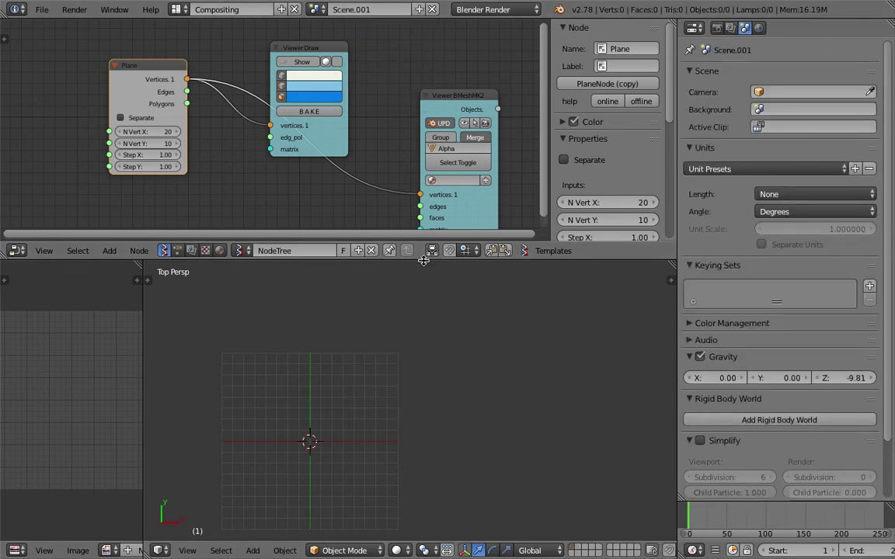
left_click_drag(423, 258, 424, 152)
left_click_drag(141, 153, 274, 264)
Add a text object at the origin and scale it up.
key("shift+a")
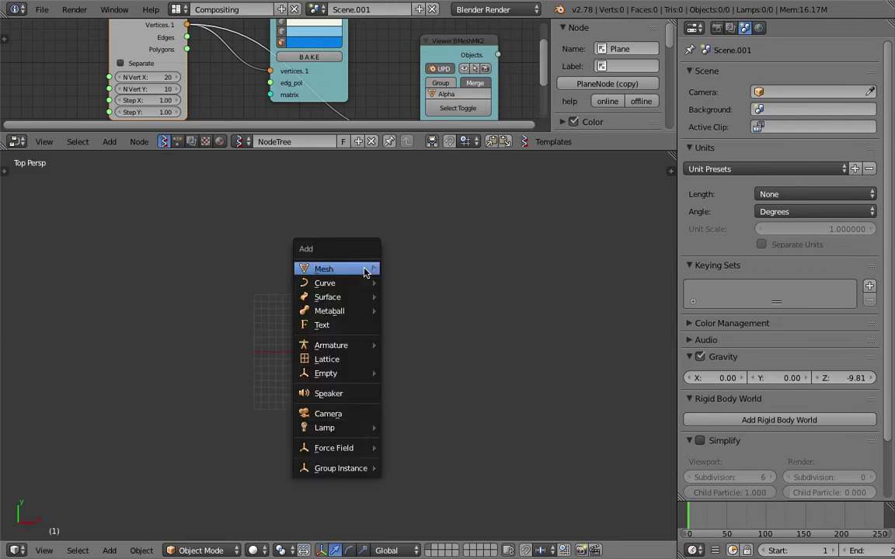
left_click(361, 328)
scroll(380, 324, "up", 2)
key("s")
left_click(479, 329)
Replace the text object's default content with "blender".
key("Tab")
left_click(474, 336)
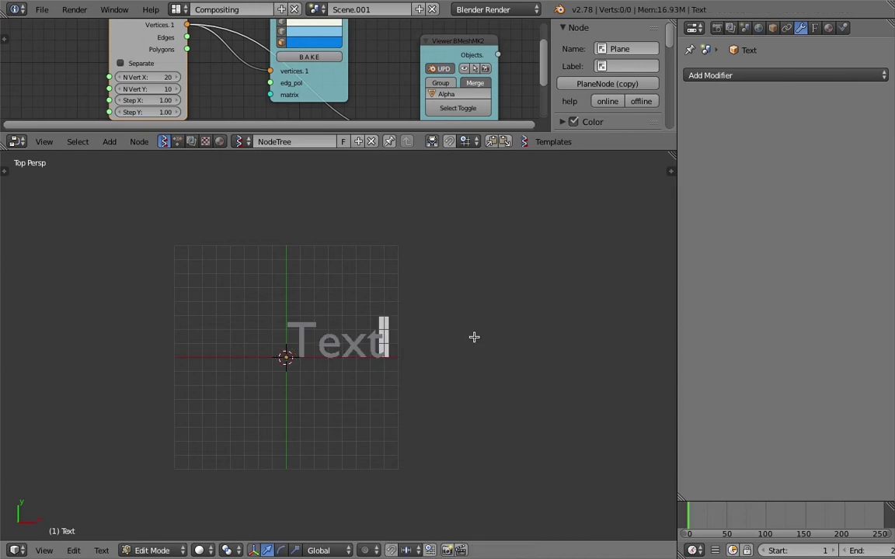
key("BackSpace")
key("BackSpace")
key("BackSpace")
key("BackSpace")
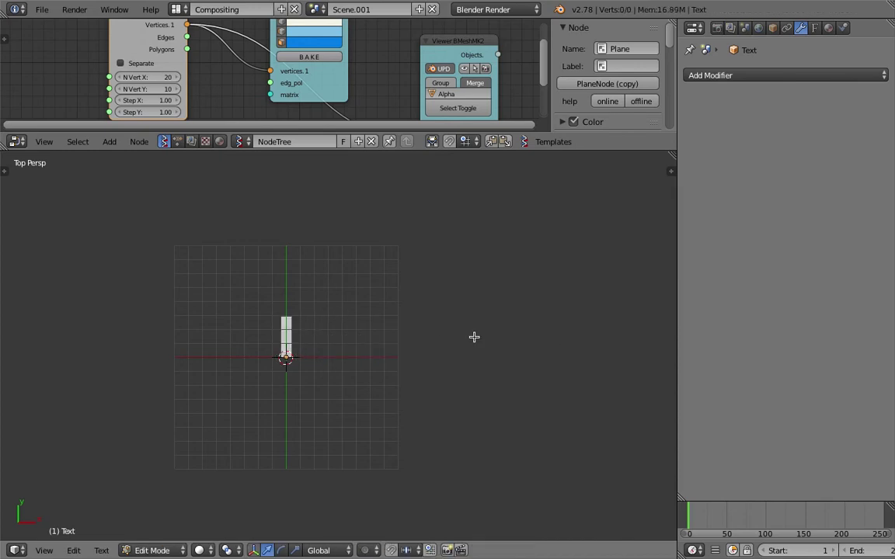
type("blender")
key("Tab")
left_click(351, 336)
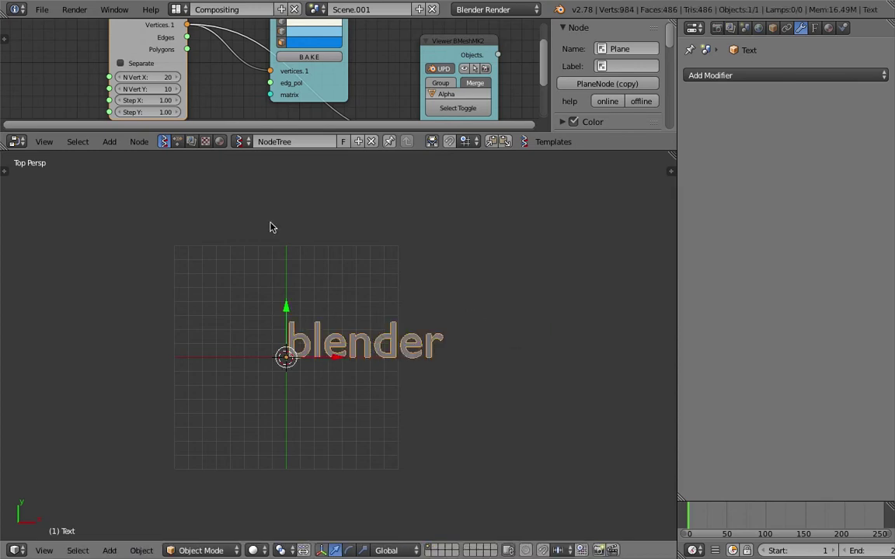
Load Pacifico-Regular from the _FONTS folder as the text object's regular font.
left_click(813, 28)
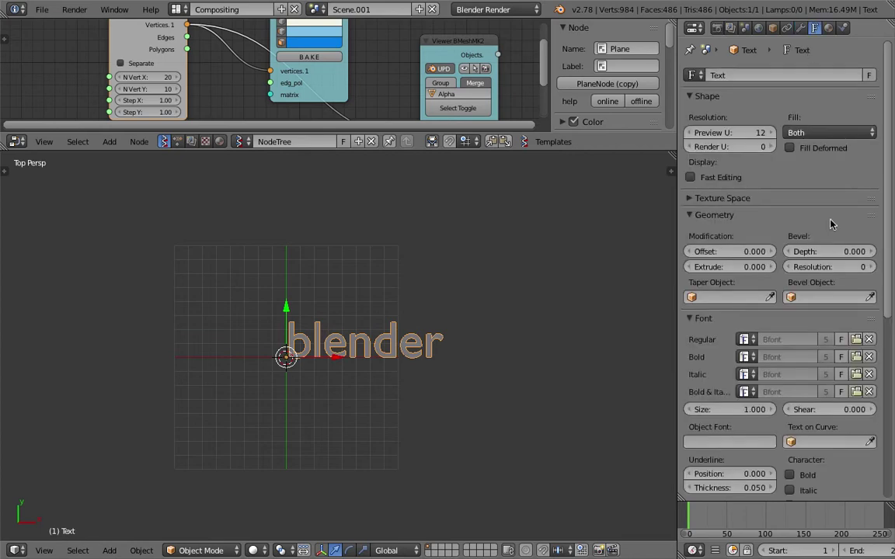
left_click(856, 339)
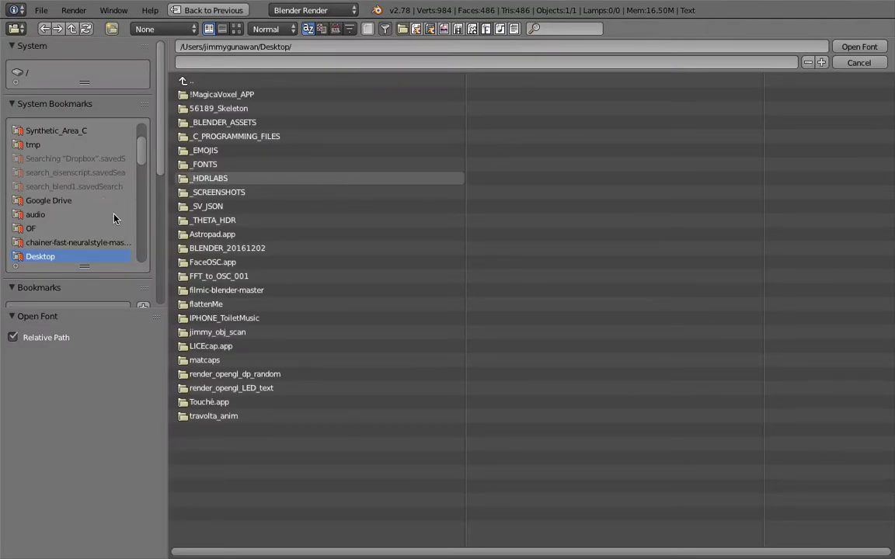
left_click(211, 163)
left_click(233, 179)
double_click(226, 96)
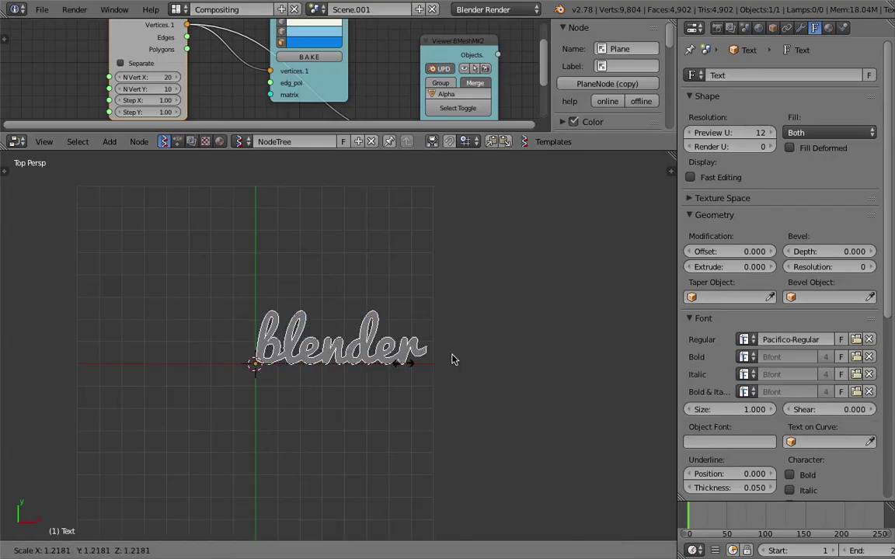
Scale the text up and change its first letter to a capital so it reads "Blender".
key("Tab")
left_click(426, 354)
key("Left")
key("Left")
key("Left")
key("Left")
key("Left")
key("BackSpace")
key("BackSpace")
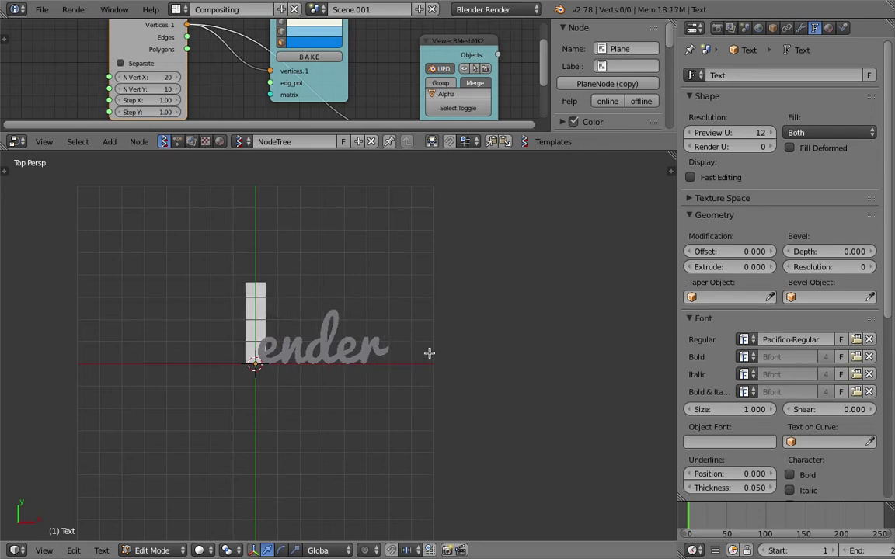
type("Bl")
key("Tab")
left_click(299, 356)
scroll(384, 351, "up", 2)
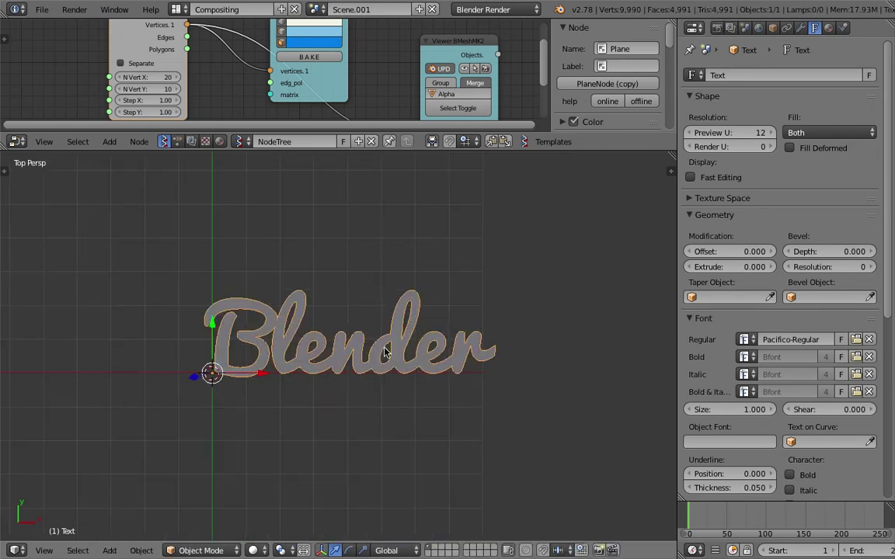
scroll(384, 351, "down", 2)
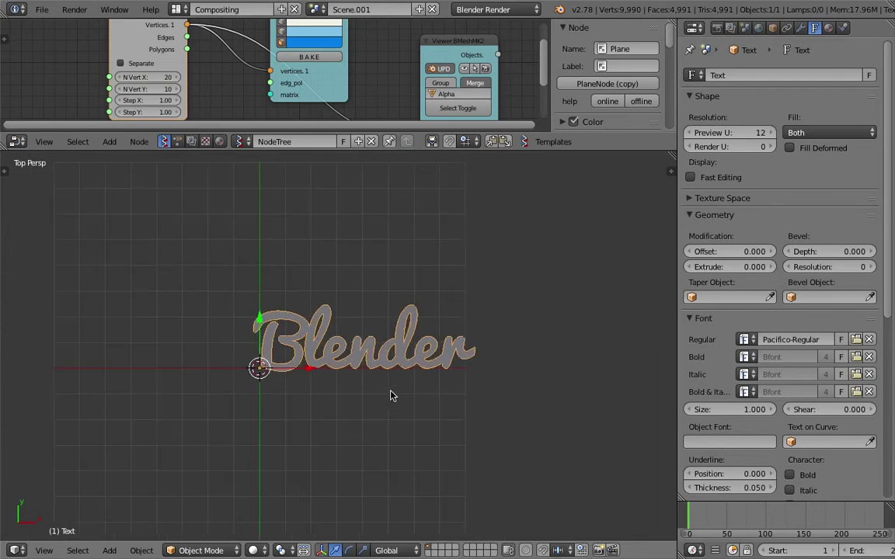
Add a camera to the scene and move it away from the origin, above the text.
left_click(44, 551)
mouse_move(128, 404)
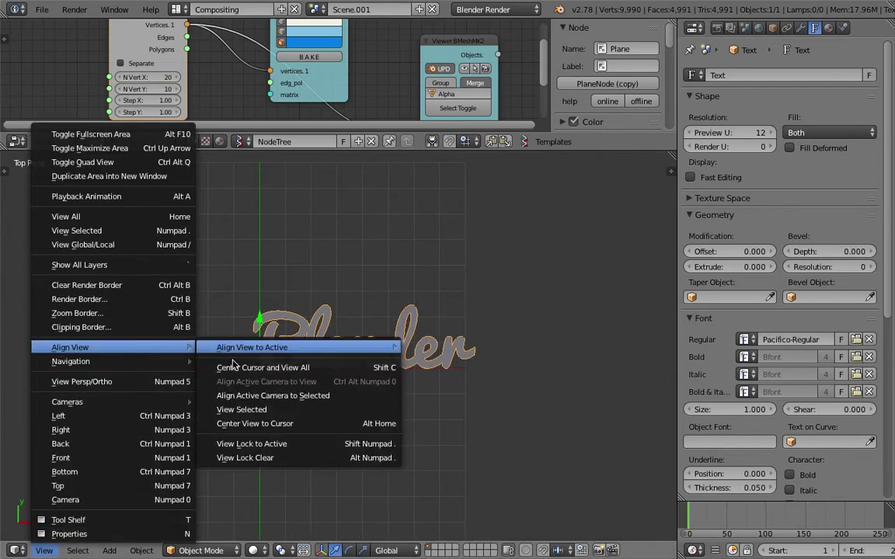
key("shift+a")
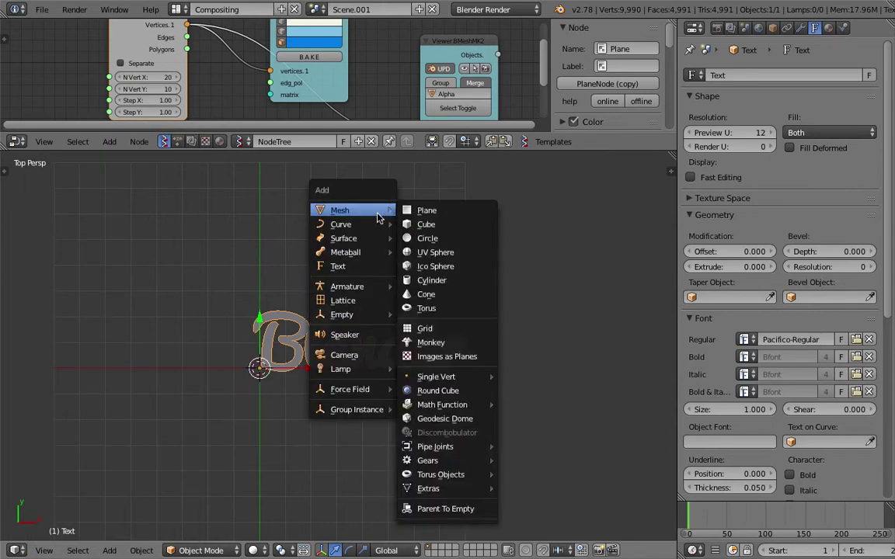
left_click(366, 356)
key("ctrl+s")
left_click(489, 231)
Align the active camera to the current top view.
left_click(44, 552)
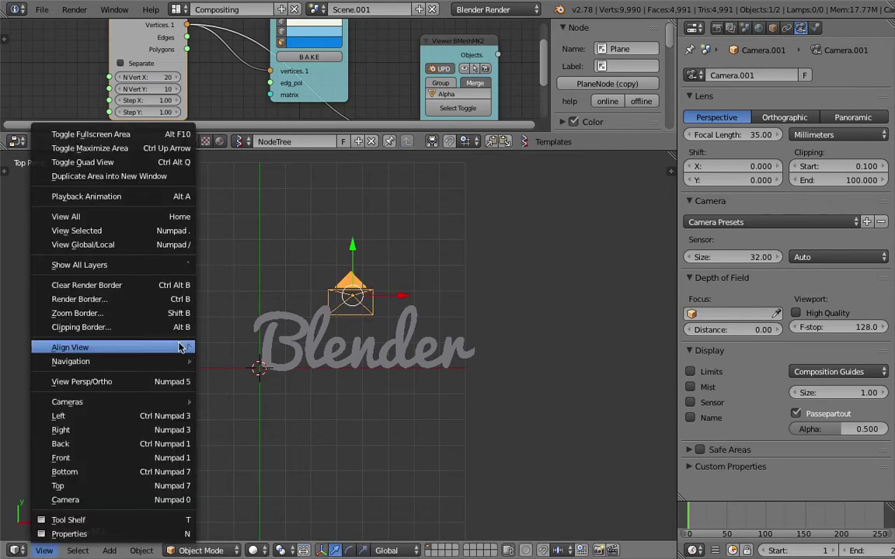
mouse_move(181, 347)
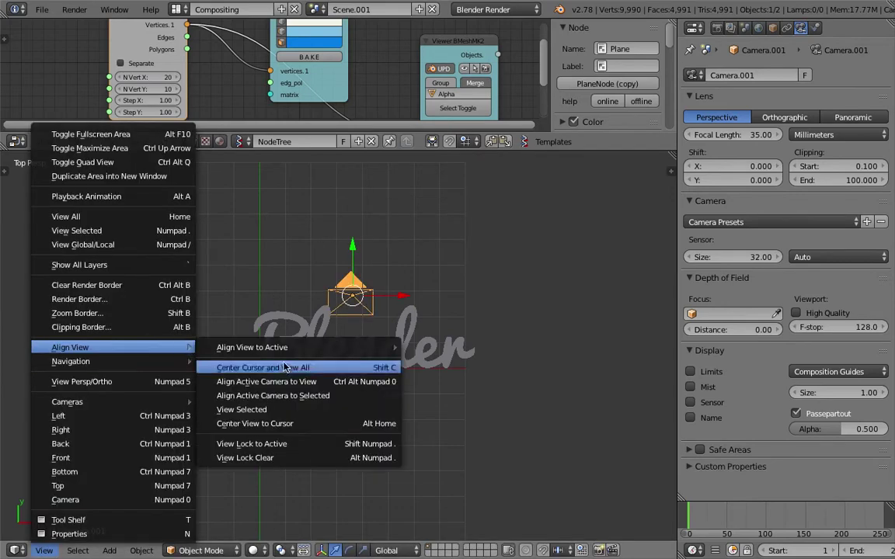
left_click(318, 386)
Fly the camera forward until the Blender text fills most of the camera frame.
key("shift+f")
key("w")
left_click(339, 348)
key("shift+w")
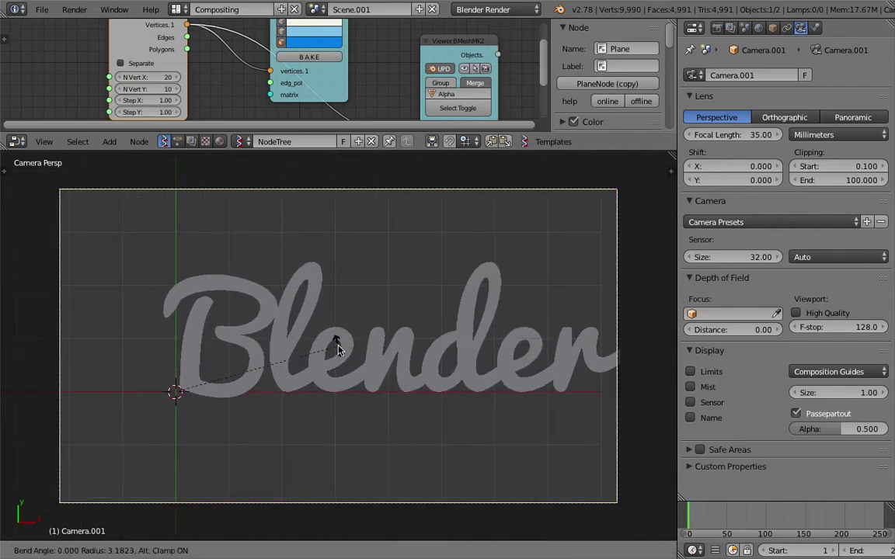
right_click(337, 325)
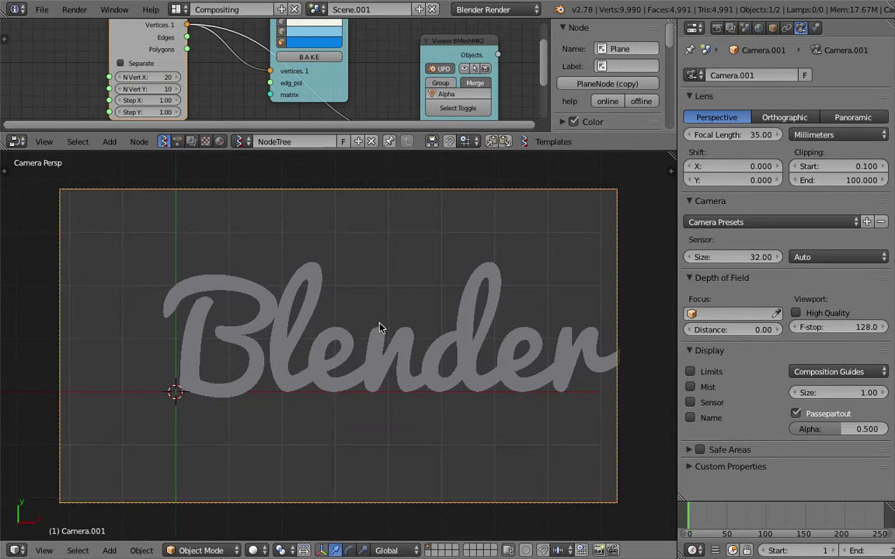
Move the Blender text along X to centre it in the camera frame, and display the viewport's view settings.
right_click(382, 346)
left_click_drag(225, 394, 181, 396)
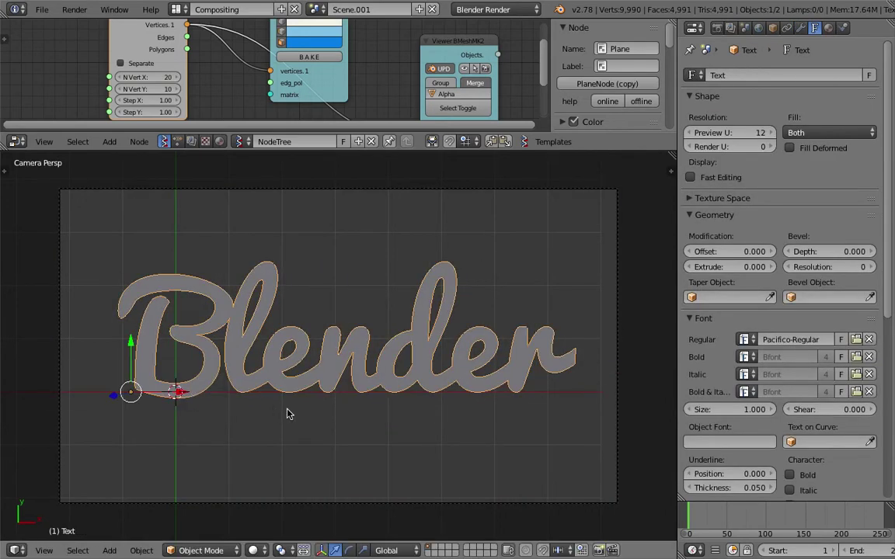
key("n")
scroll(621, 398, "down", 6)
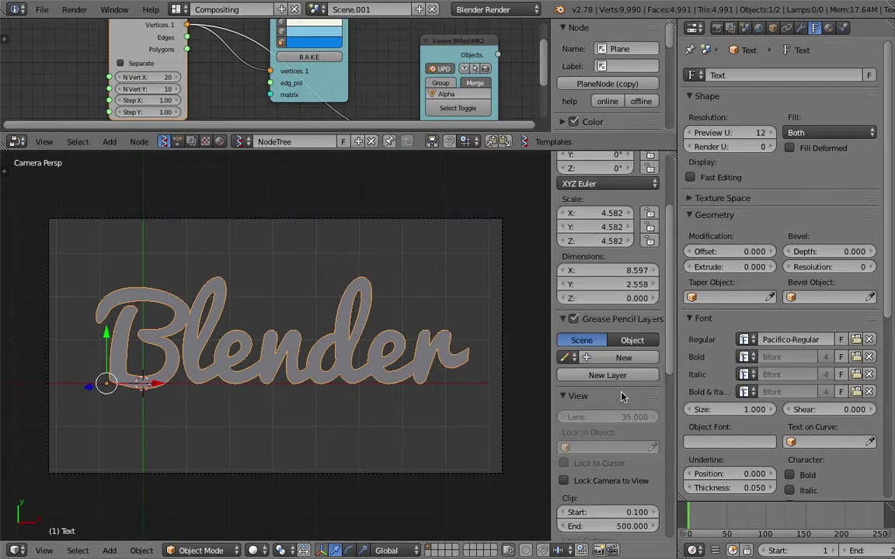
Move the Blender text along positive X until it lies beside the grid floor, and hide the viewport's properties.
middle_click_drag(381, 324, 348, 303)
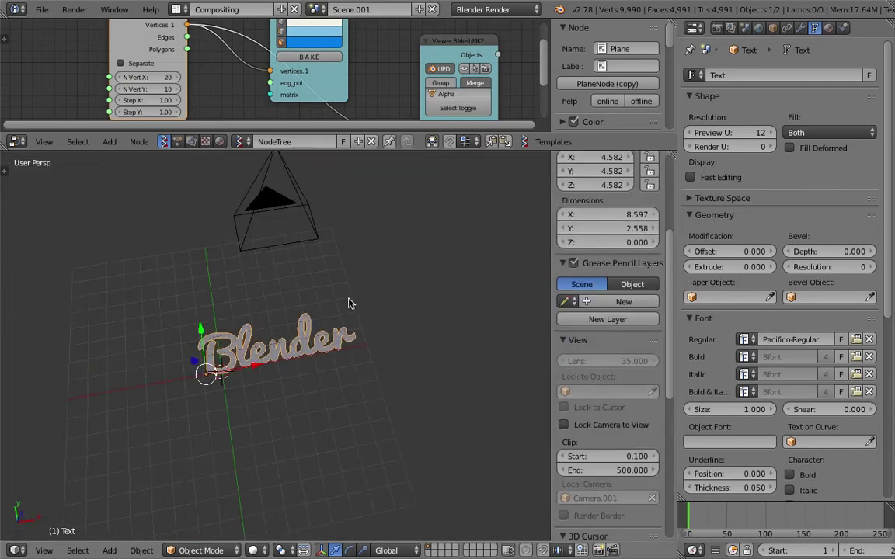
left_click_drag(243, 371, 411, 309)
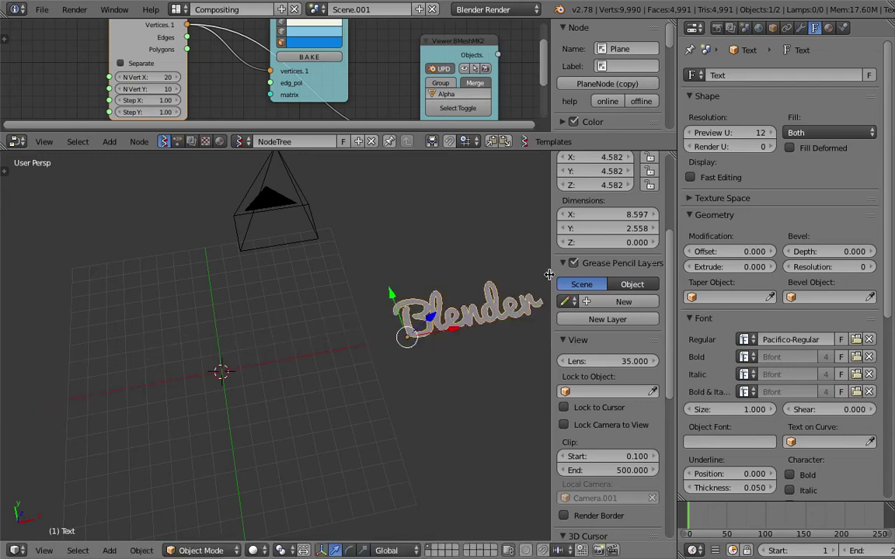
key("n")
middle_click_drag(542, 281, 512, 316)
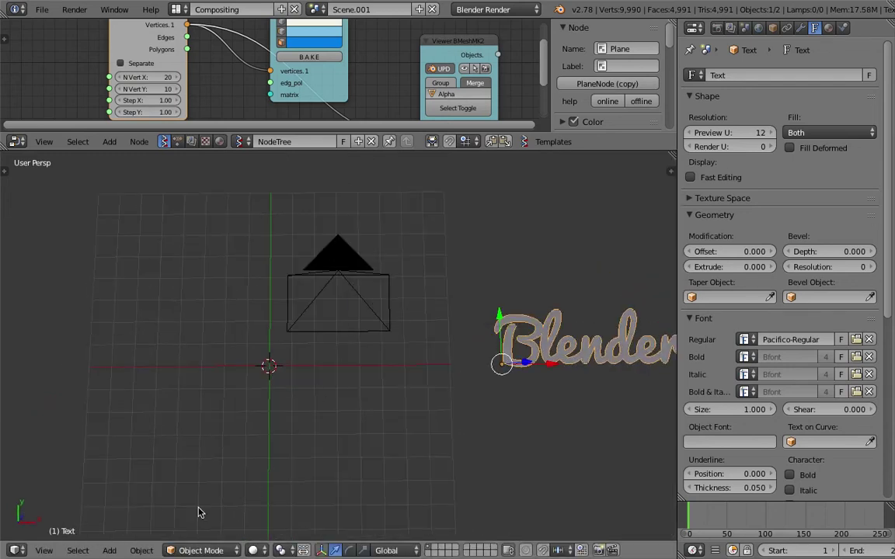
Check the scene through the active camera and save the file over the existing version.
left_click(44, 550)
mouse_move(114, 402)
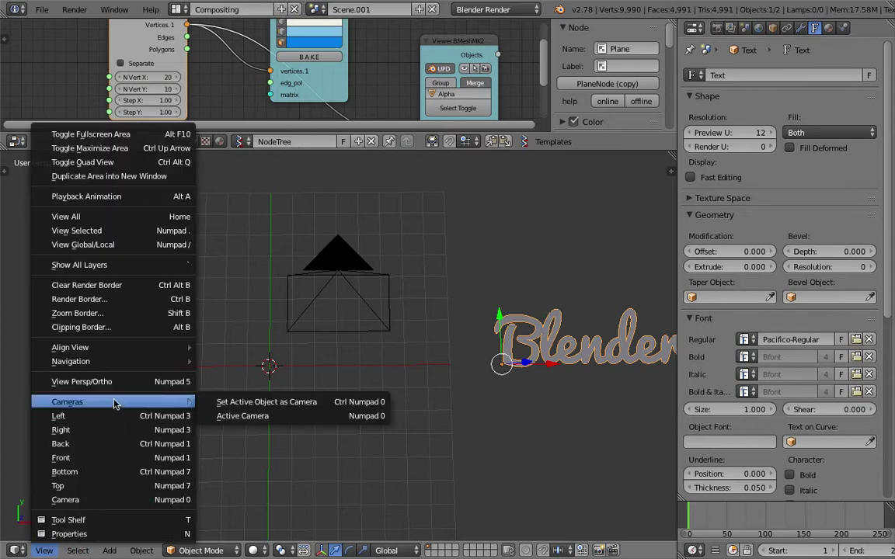
left_click(233, 417)
key("ctrl+s")
left_click(528, 342)
middle_click_drag(362, 368, 481, 352)
key("ctrl+s")
left_click(517, 342)
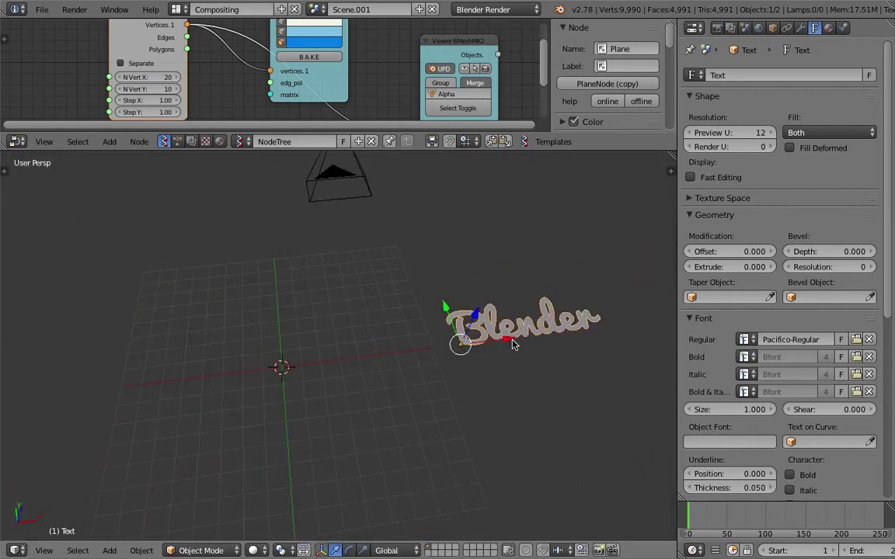
Shift the Blender text slightly along positive X and insert a Location keyframe for it at frame 1.
key("g")
key("x")
left_click(505, 330)
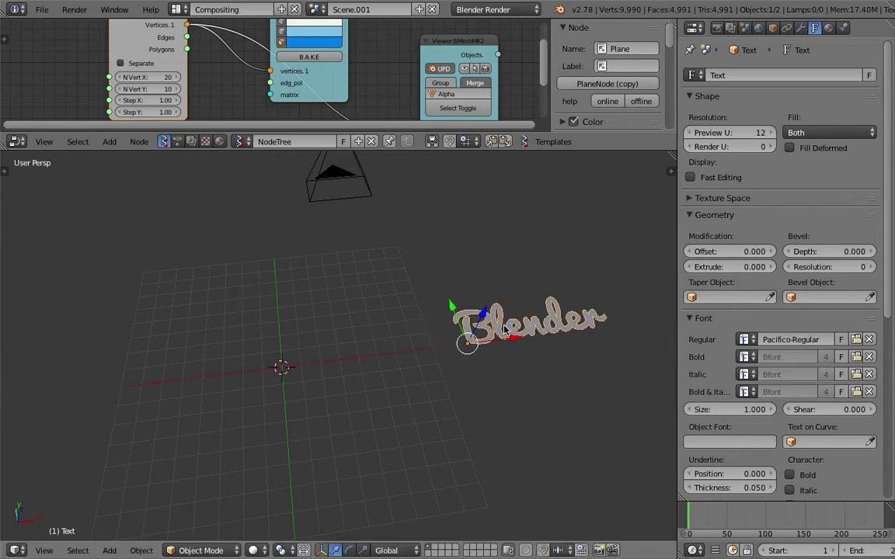
key("i")
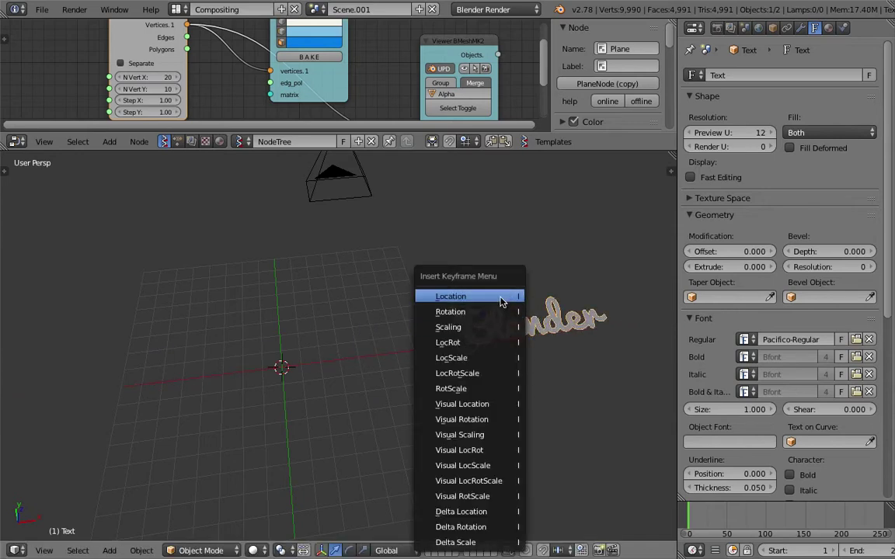
left_click(503, 297)
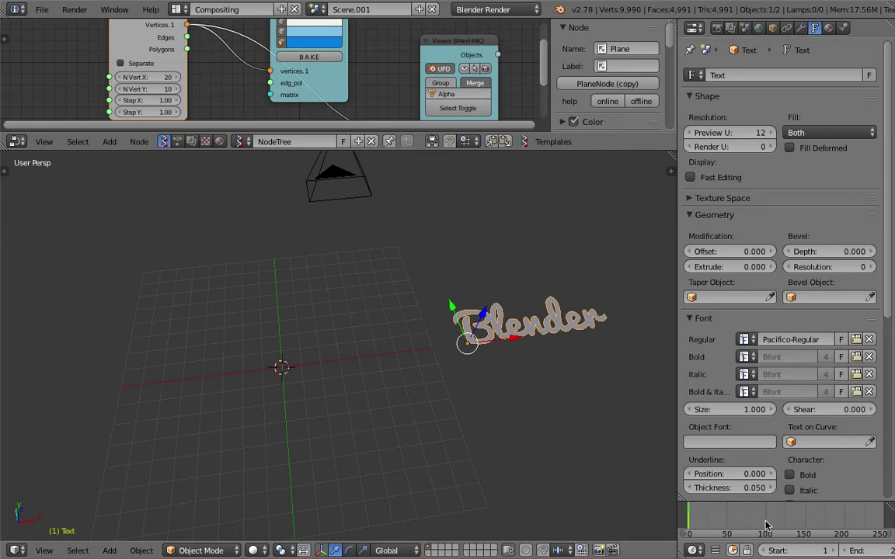
At frame 100, move the Blender text along negative X past the grid floor and insert a Location keyframe.
key("g")
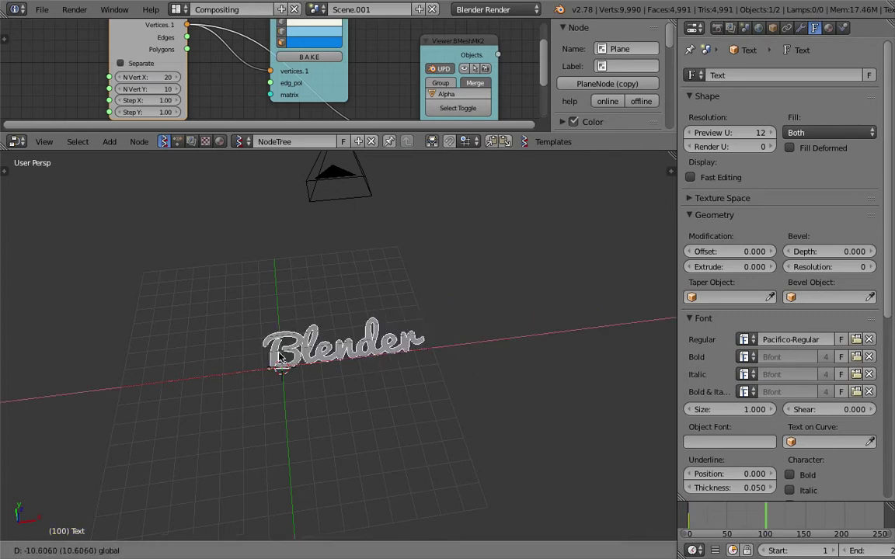
left_click(361, 305)
key("i")
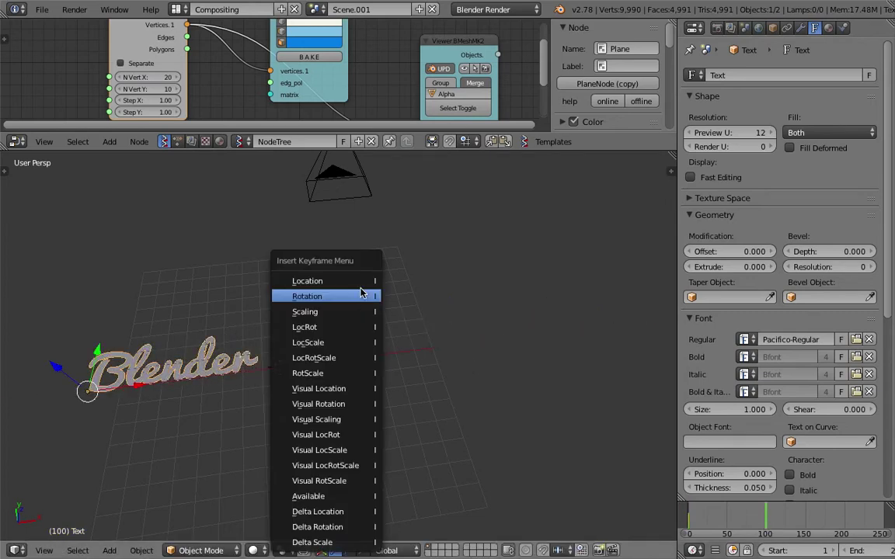
left_click(362, 280)
Scrub the text animation back to frame 19 and look through the active camera.
left_click(730, 521)
left_click_drag(732, 521, 702, 518)
middle_click_drag(308, 303, 272, 387)
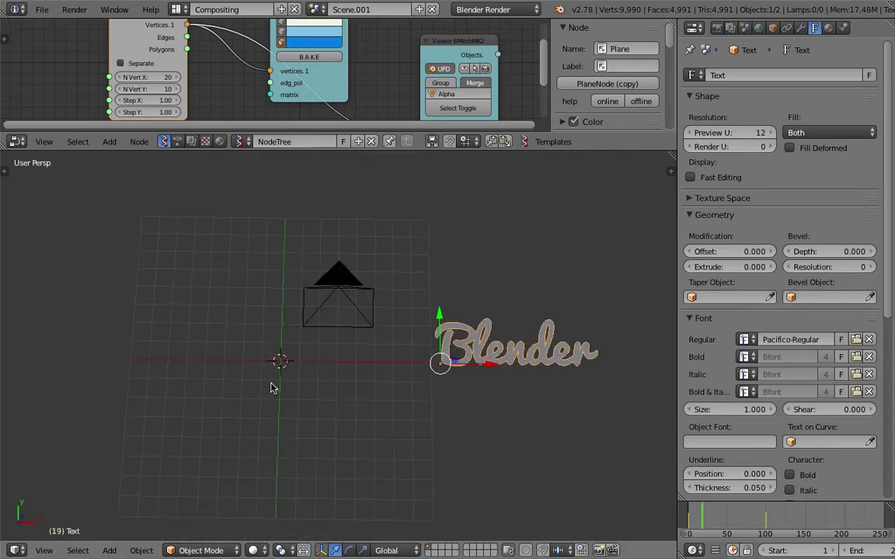
left_click(44, 551)
middle_click_drag(428, 311, 378, 366)
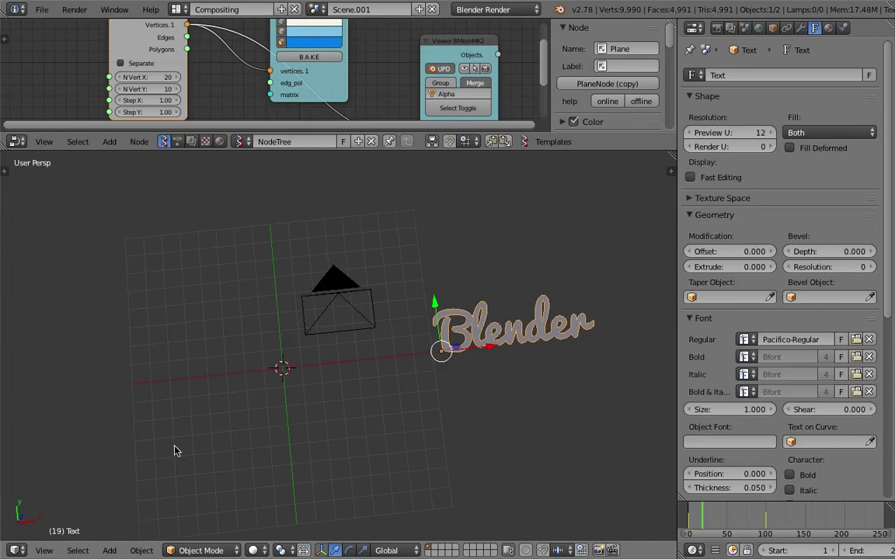
left_click(46, 551)
key("KP_0")
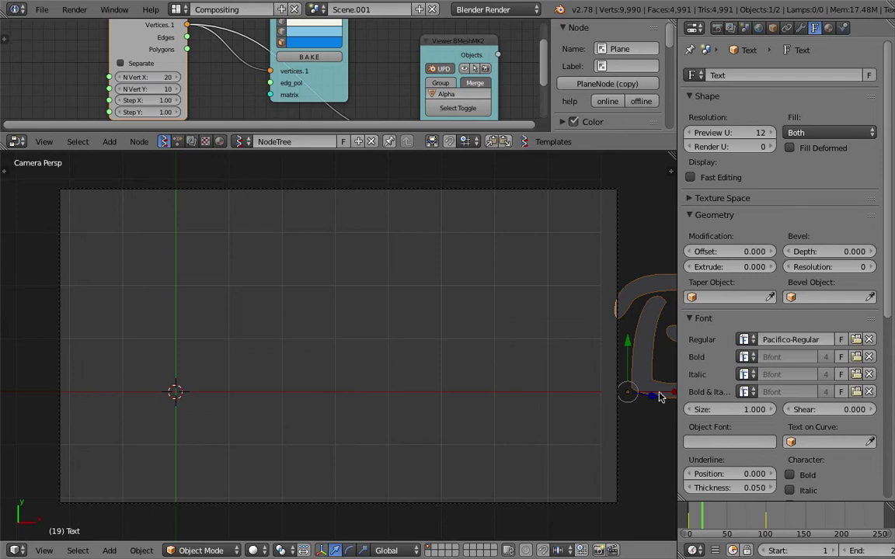
Go to frame 100 and adjust the Blender text's X location in its displayed transform properties.
middle_click_drag(800, 551, 647, 548)
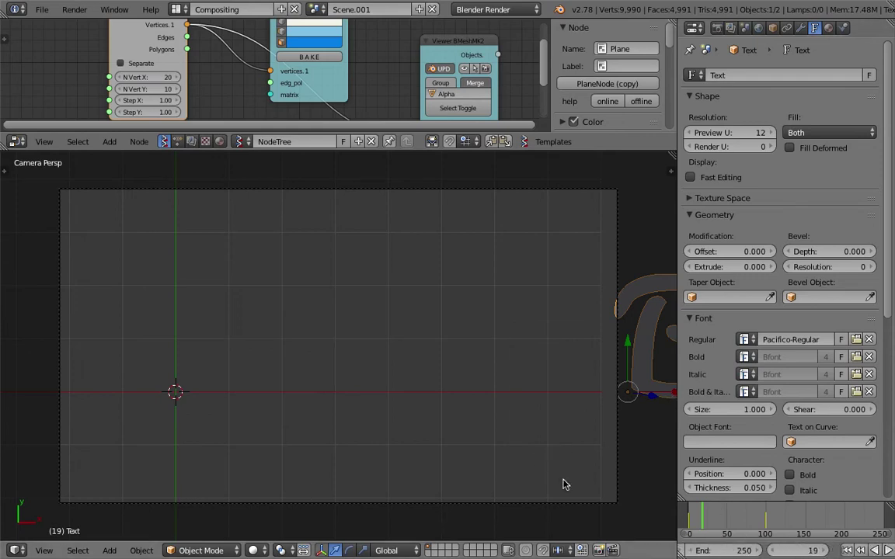
left_click(710, 515)
left_click_drag(709, 515, 780, 514)
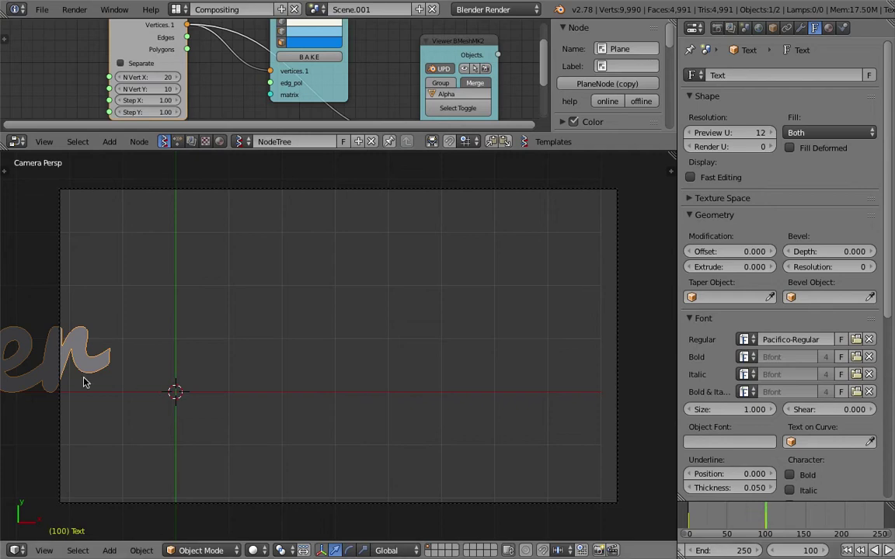
key("n")
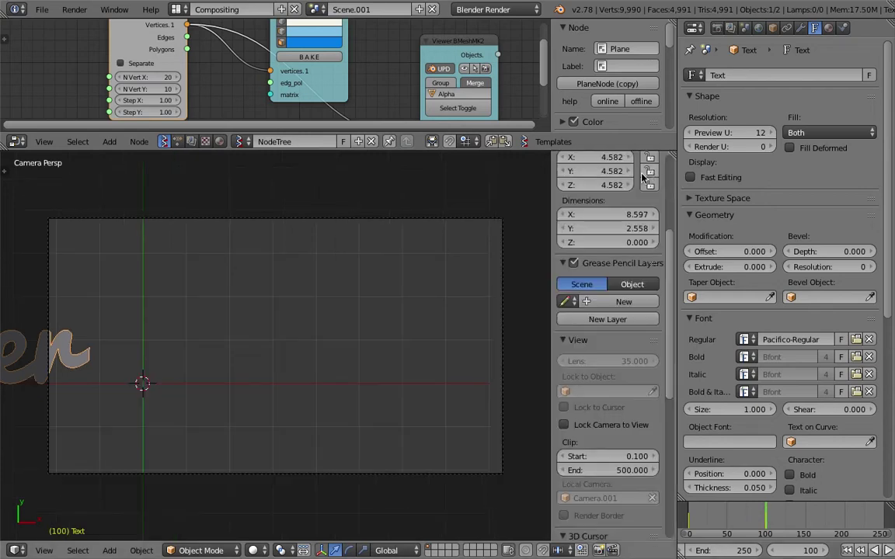
scroll(610, 179, "up", 5)
left_click_drag(611, 197, 609, 198)
Save the file over the existing version and play the text animation in the camera view.
key("ctrl+s")
left_click(329, 306)
key("alt+a")
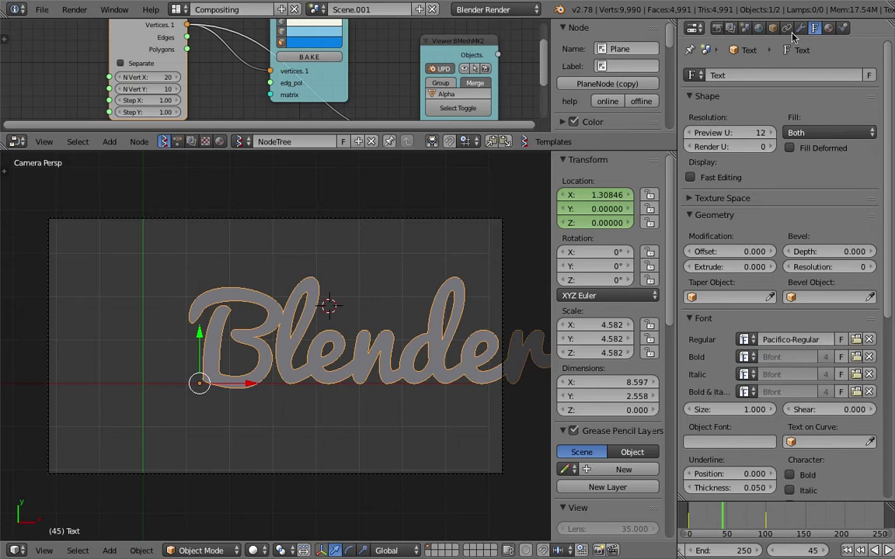
Add a new material to the Blender text and make it shadeless.
left_click(800, 28)
left_click(828, 28)
left_click(749, 119)
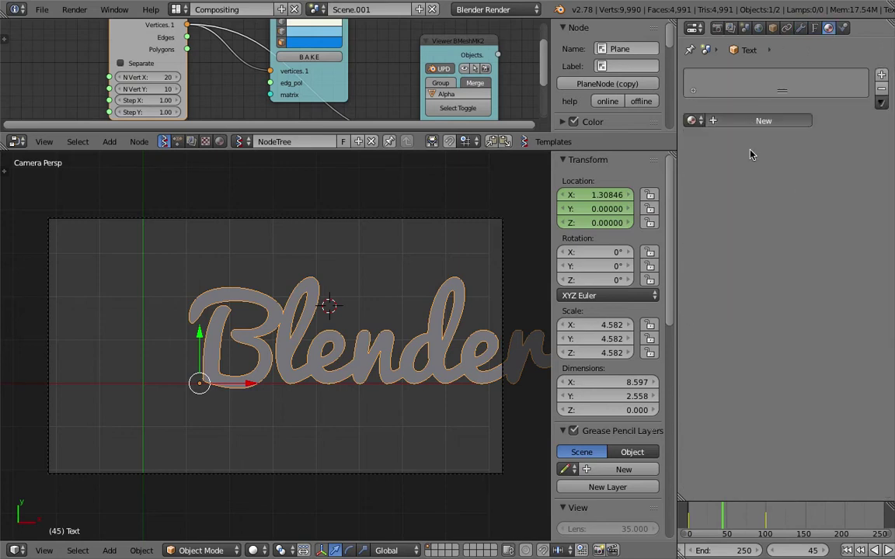
left_click(798, 428)
Add a new world with a black horizon colour and display the world background in the viewport.
left_click(759, 28)
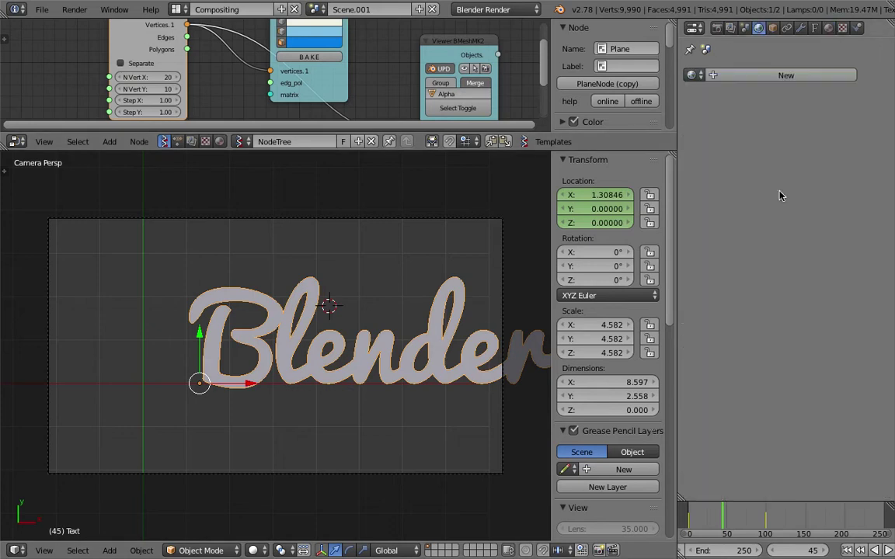
left_click(735, 75)
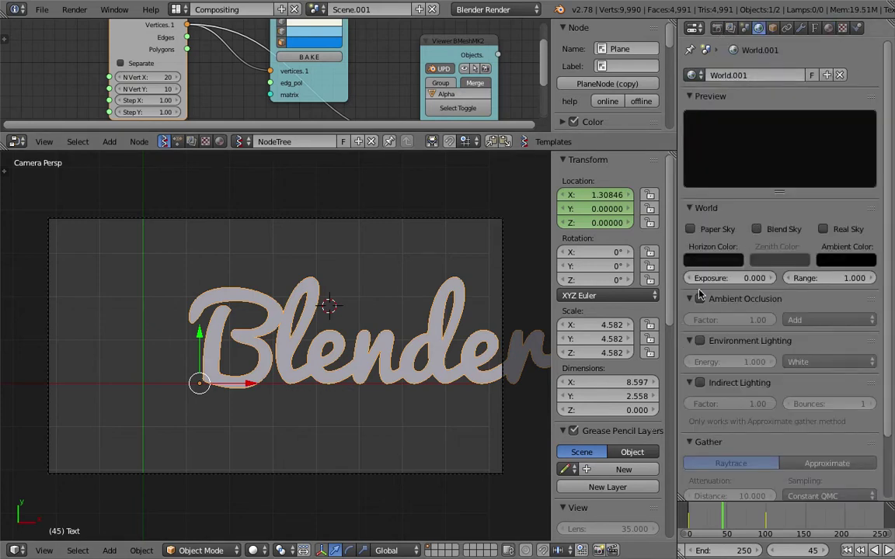
scroll(586, 326, "down", 10)
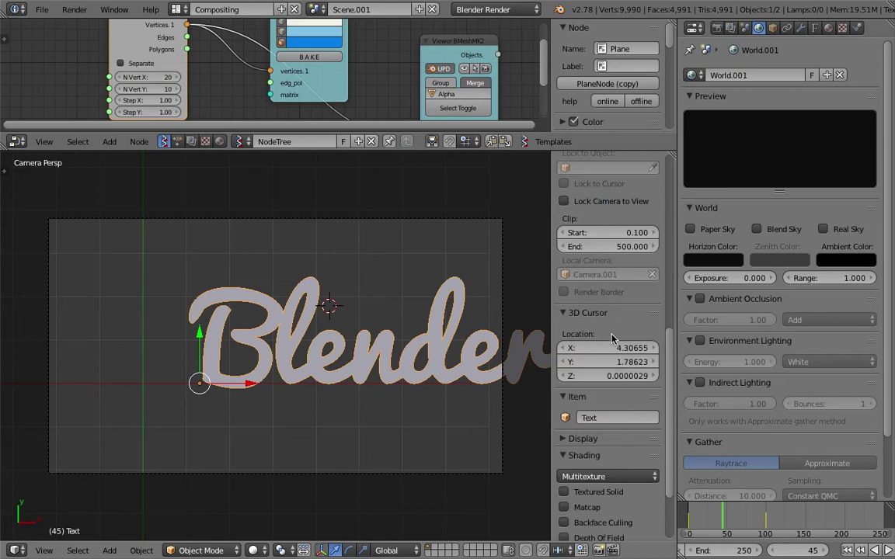
scroll(611, 338, "down", 3)
left_click(599, 355)
left_click(612, 391)
left_click(710, 260)
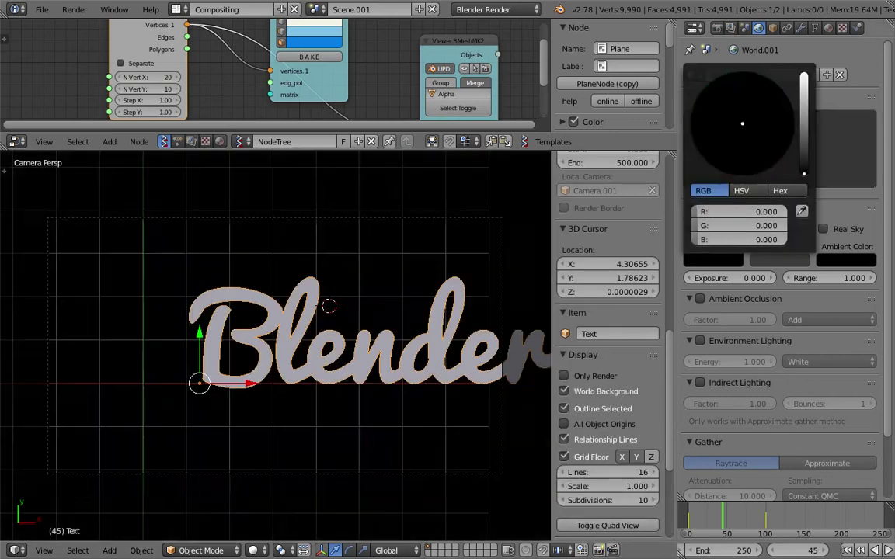
mouse_move(803, 174)
left_mouse_down()
mouse_move(804, 77)
mouse_move(804, 173)
left_mouse_up()
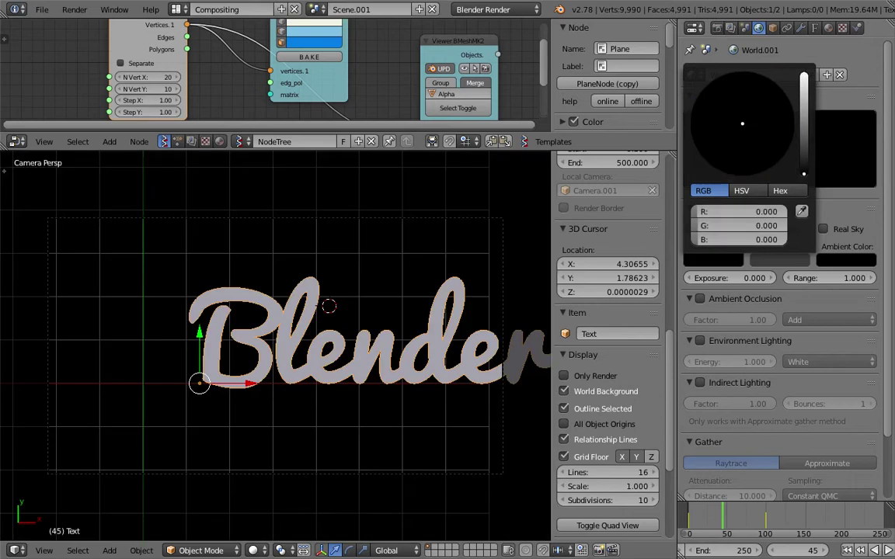
Set the text material's diffuse colour to pure white and save the file.
left_click(828, 28)
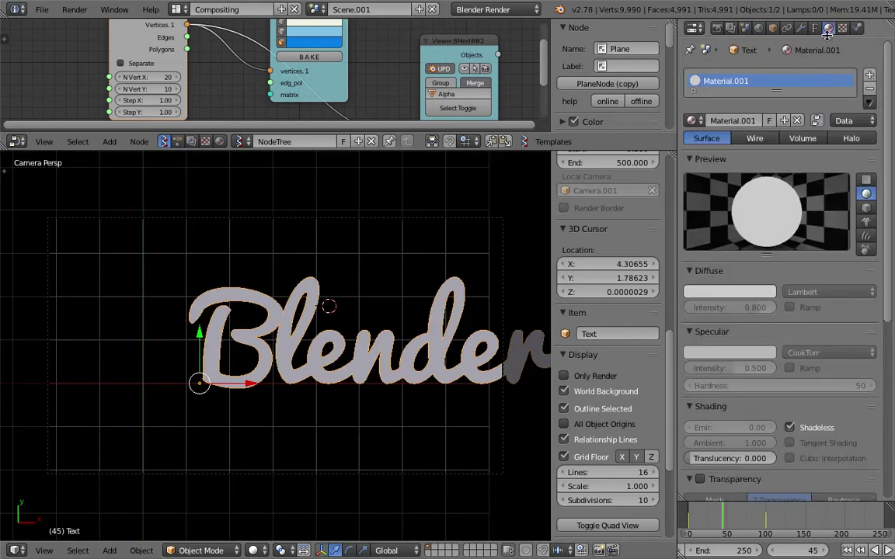
left_click(736, 292)
left_click(736, 292)
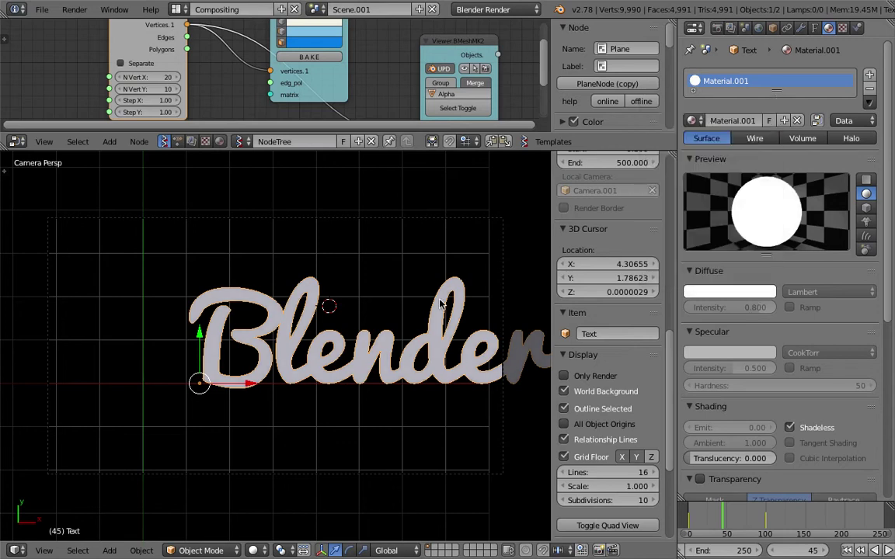
key("ctrl+s")
left_click(310, 368)
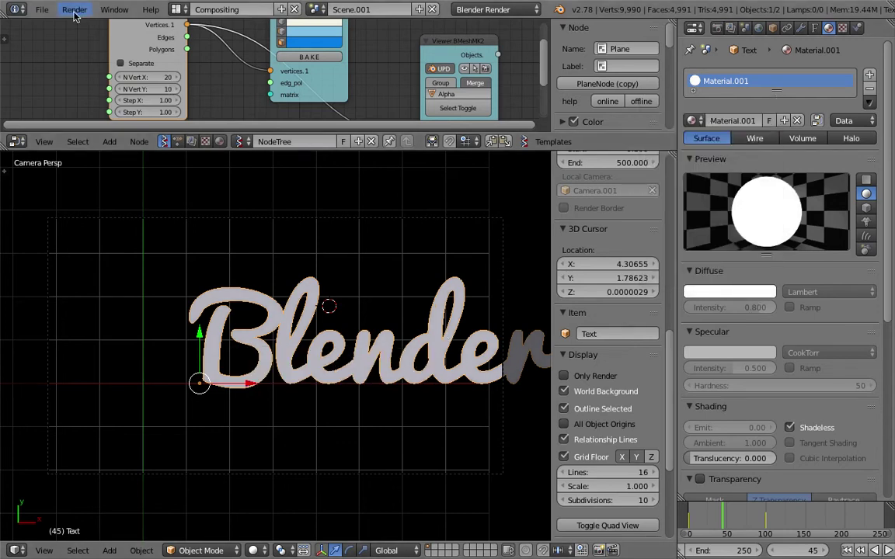
Make an OpenGL render of the current frame, inspect the image and return to the camera view.
left_click(73, 10)
left_click(117, 56)
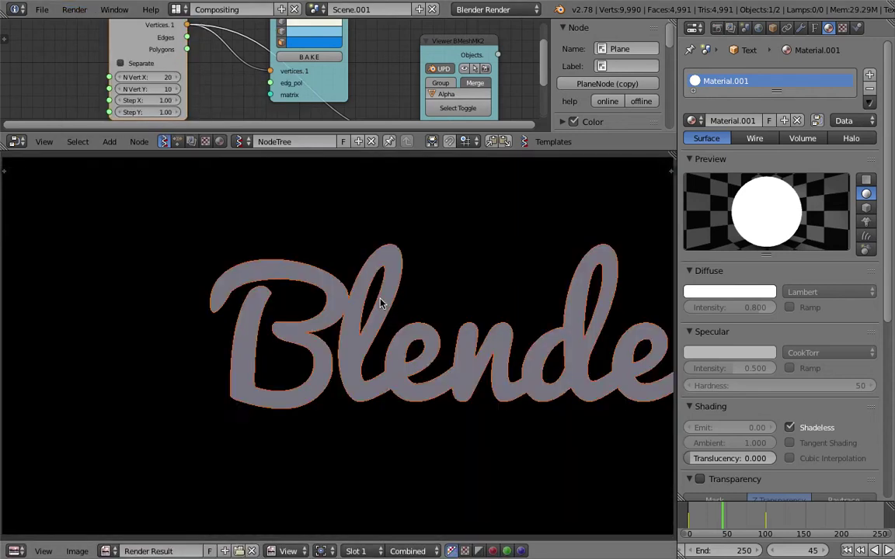
scroll(380, 304, "down", 3)
scroll(474, 432, "up", 2)
key("Escape")
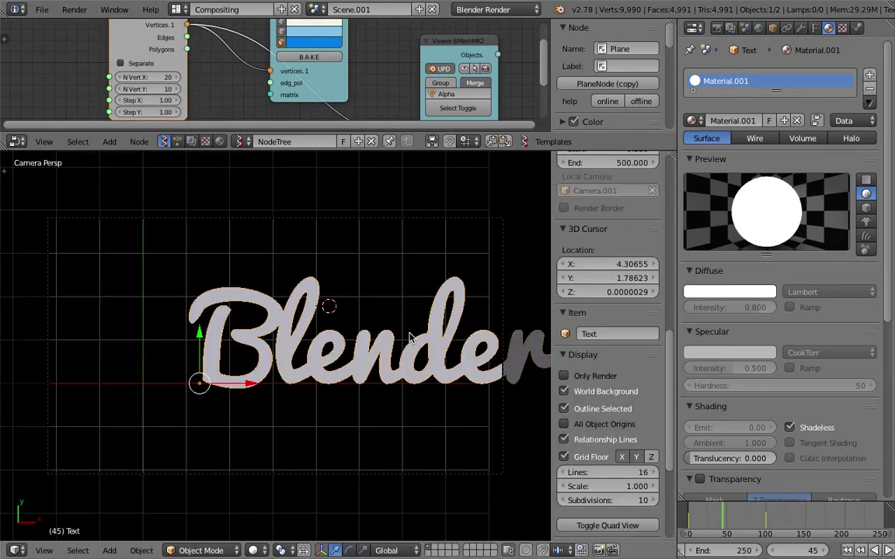
Limit the viewport display to renderable content with Only Render.
scroll(890, 317, "down", 2)
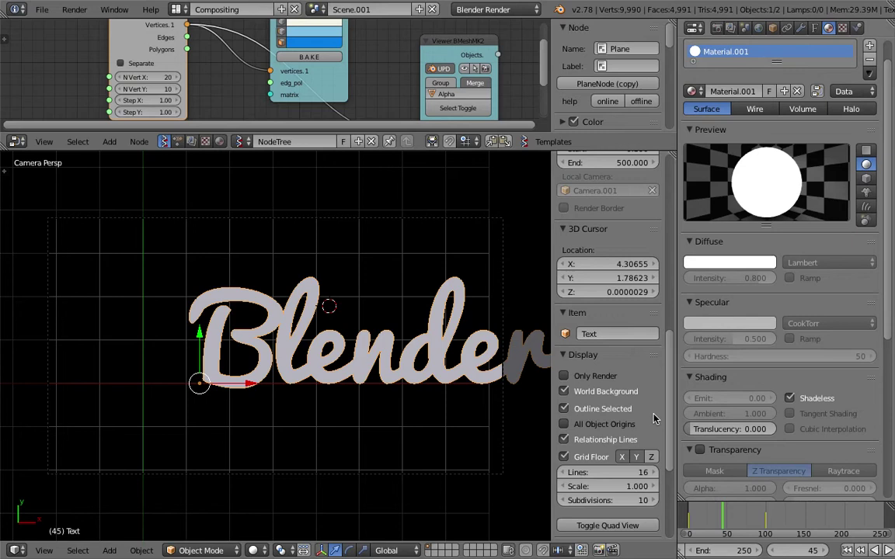
double_click(564, 376)
left_click(564, 376)
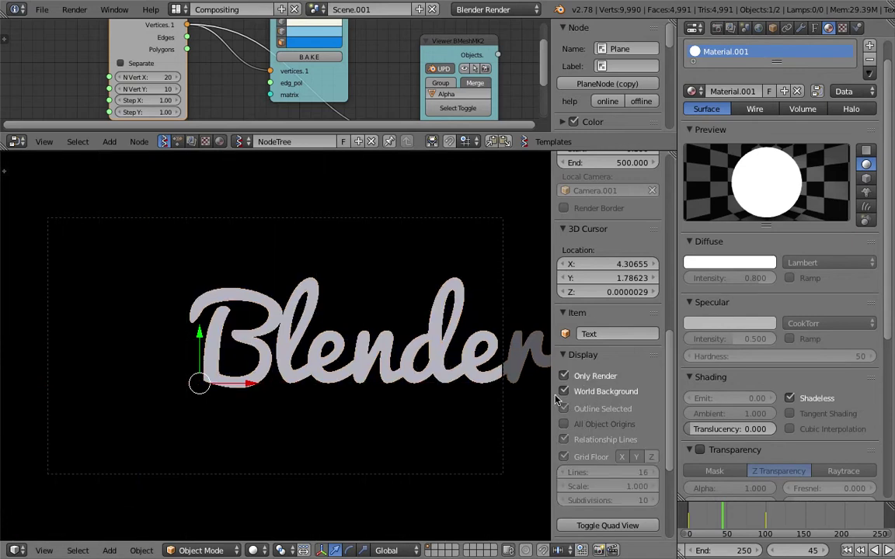
Enable Matcap in the viewport shading and set the material mode to GLSL.
scroll(556, 398, "down", 6)
left_click(591, 418)
left_click(592, 419)
left_click(592, 419)
left_click(598, 384)
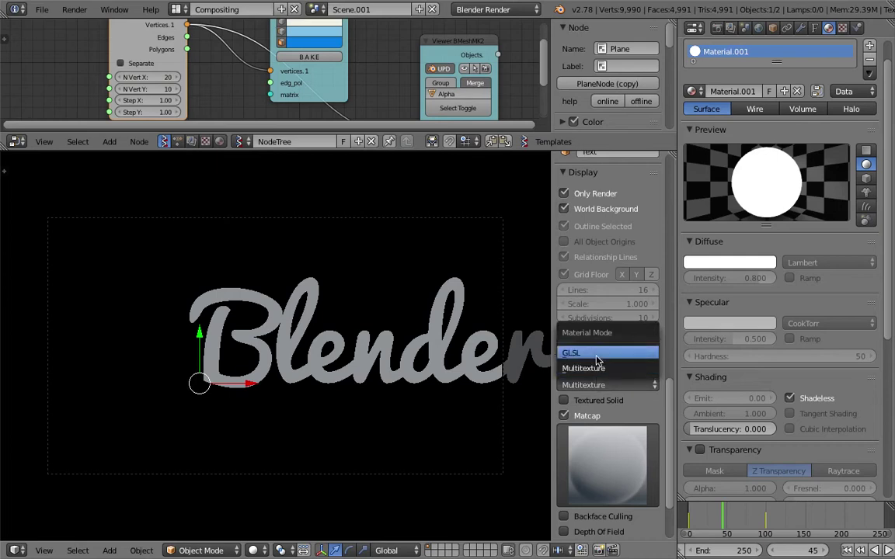
left_click(595, 354)
Toggle the text material's Shadeless option off and on, and try to set its diffuse RGB values to 2.
left_click(802, 400)
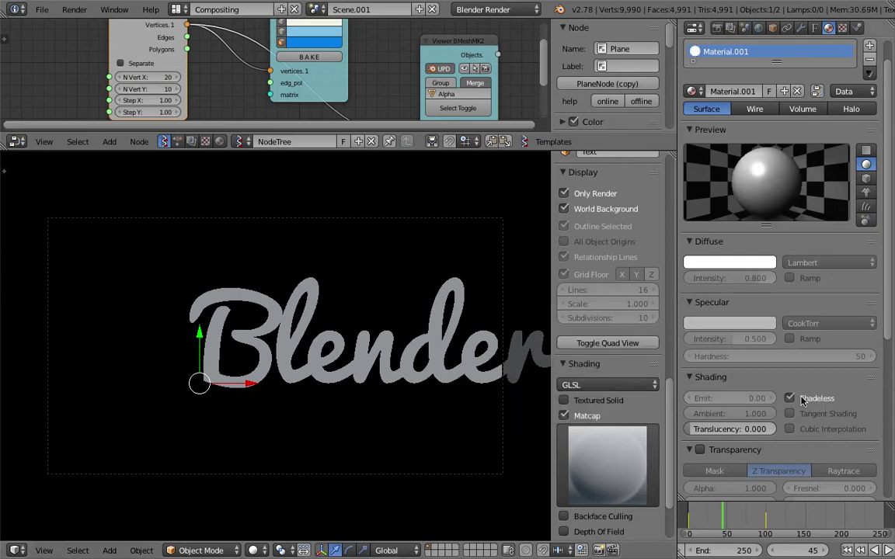
left_click(802, 399)
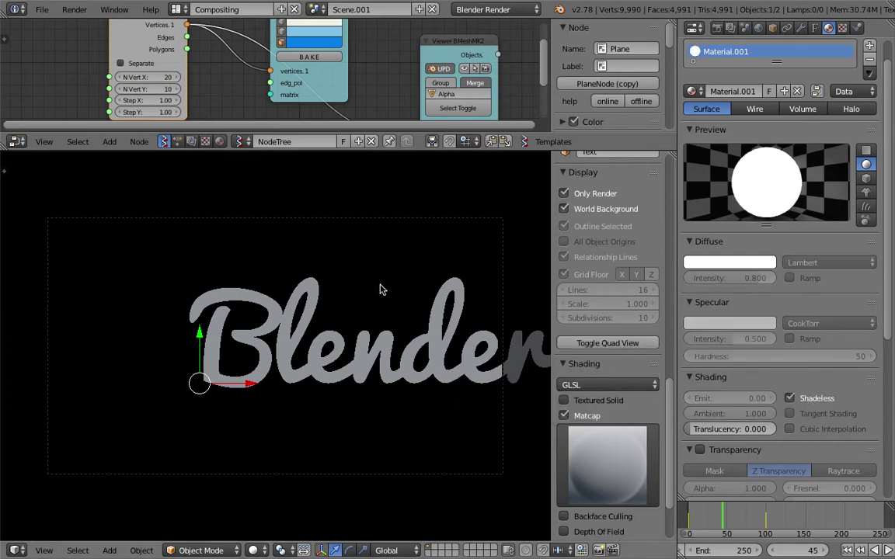
left_click(703, 264)
left_click_drag(733, 212, 735, 242)
type("2")
key("Return")
left_click(744, 266)
scroll(693, 251, "down", 8)
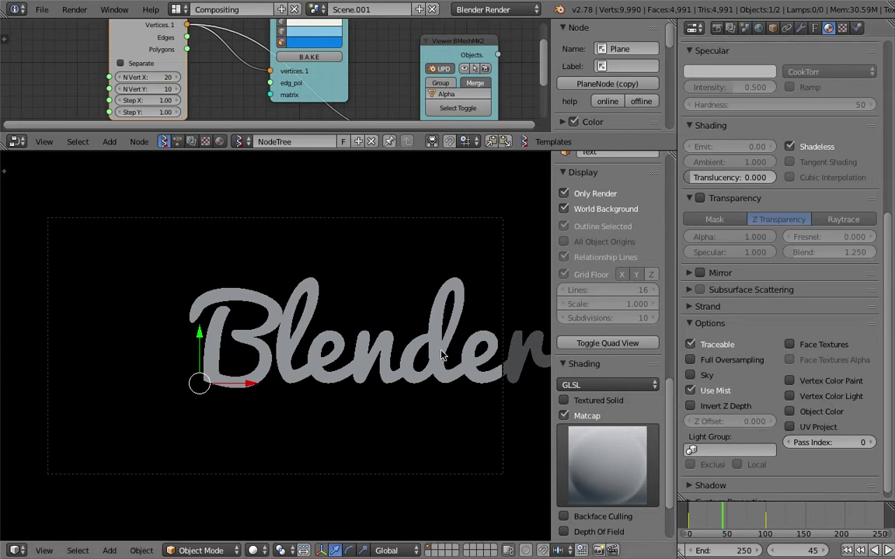
Play the text animation, stop it at frame 14, and look through the OpenGL render options.
key("alt+a")
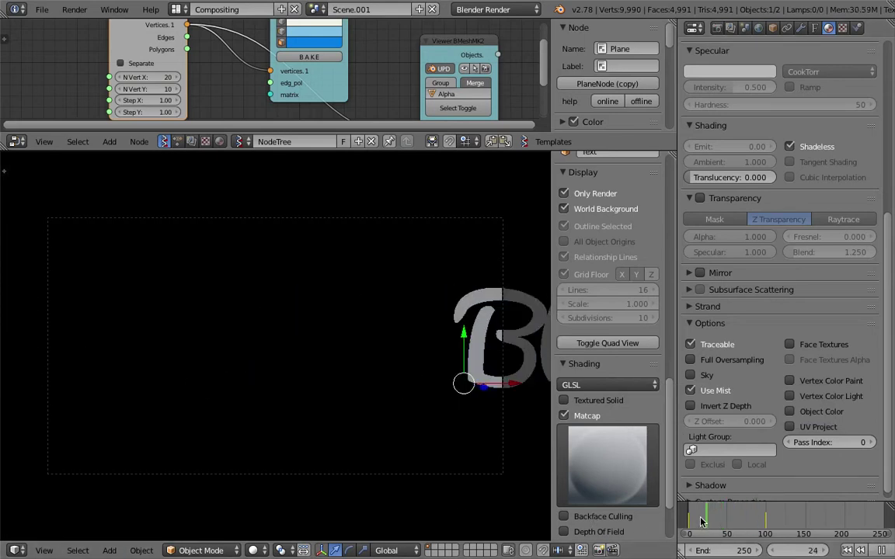
left_click(80, 12)
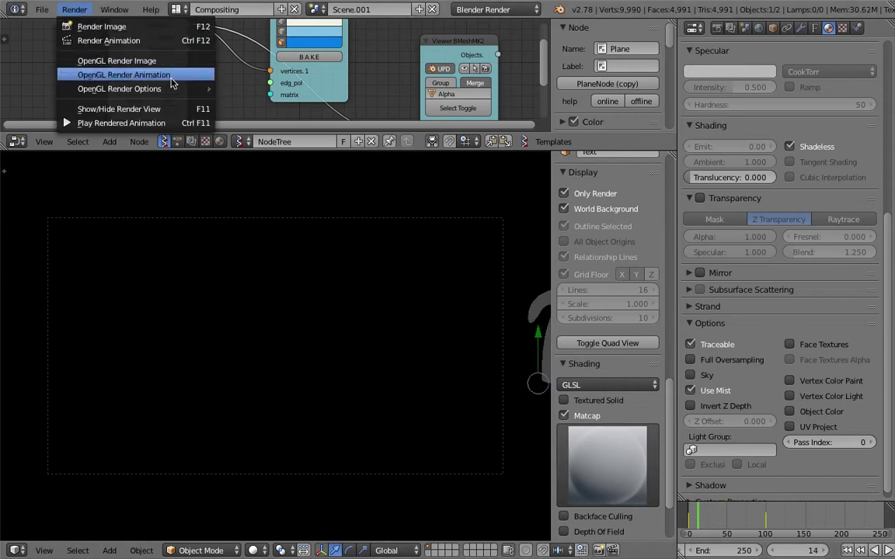
left_click(74, 9)
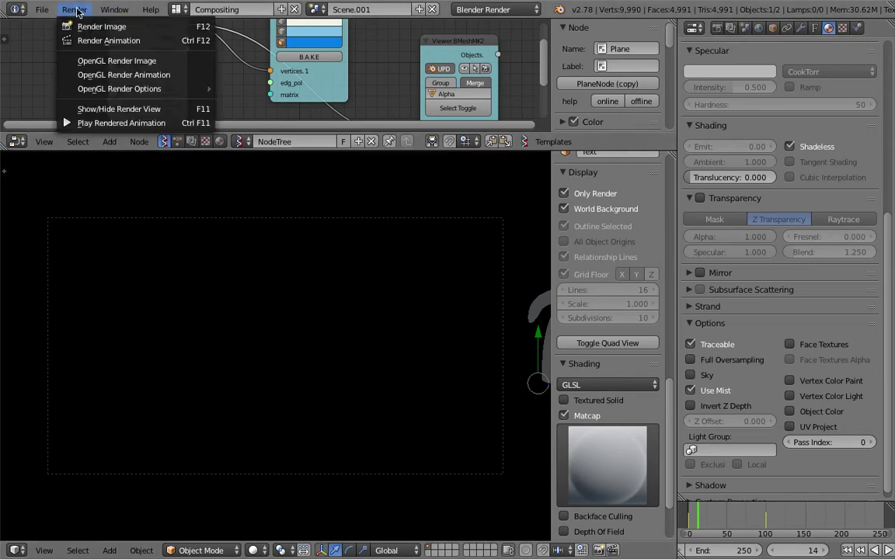
mouse_move(124, 88)
left_click(282, 100)
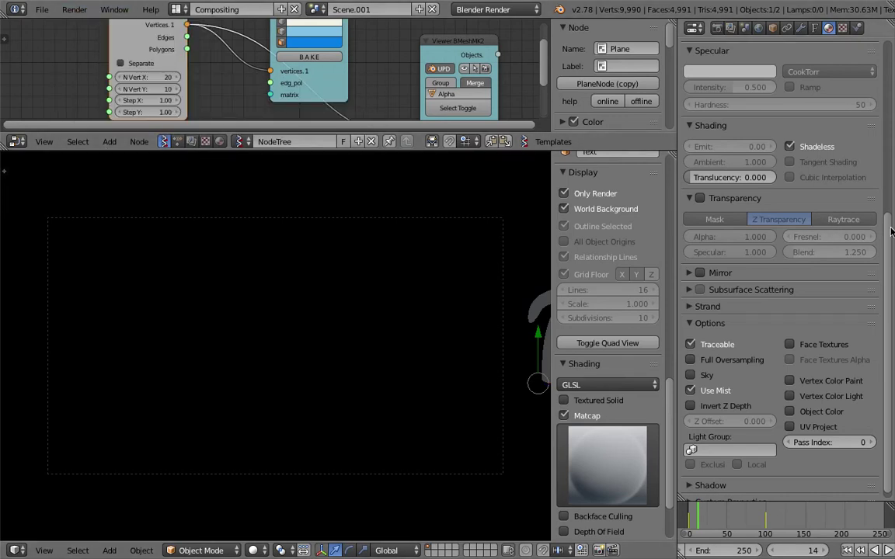
Set the scene's render resolution to 1000 × 500 px at 100% scale.
scroll(880, 45, "up", 5)
left_click(716, 28)
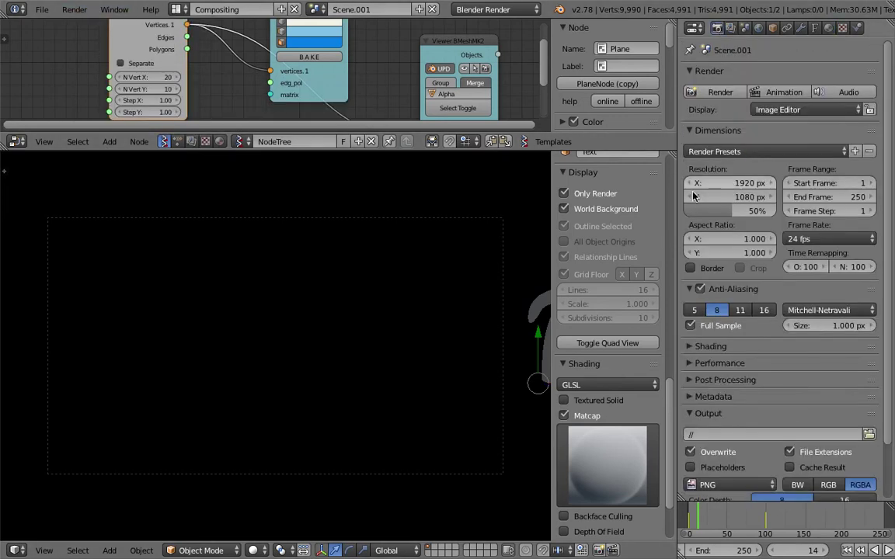
left_click(734, 183)
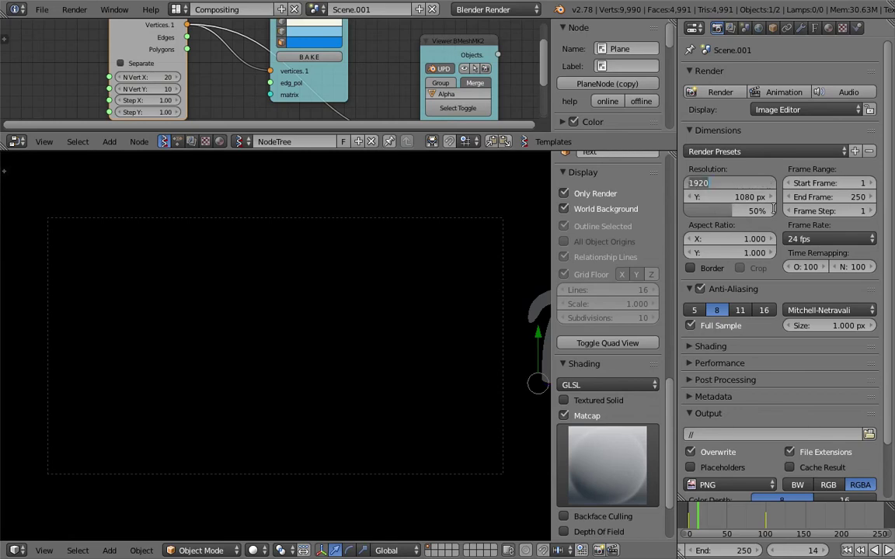
key("Tab")
key("Return")
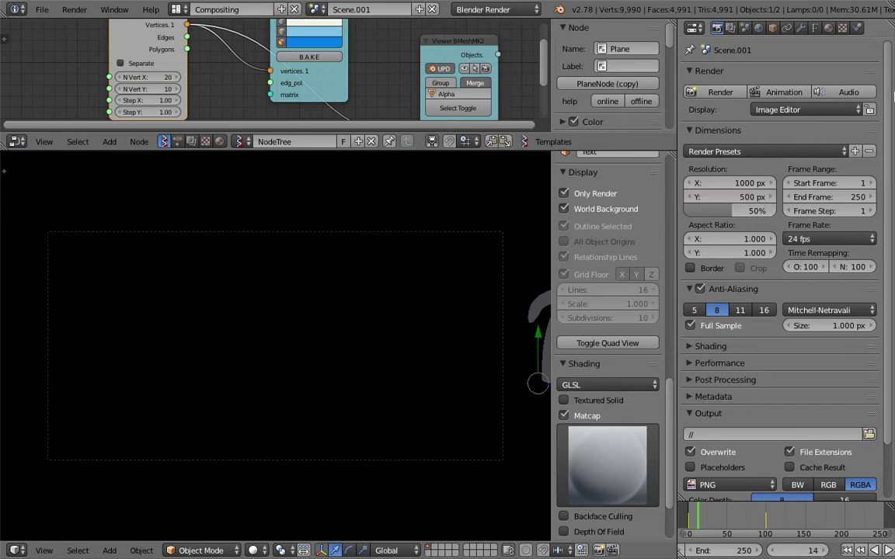
left_click_drag(747, 211, 800, 211)
Save the blend file and start an OpenGL animation render of the text scene.
key("ctrl+s")
left_click(319, 252)
left_click(75, 9)
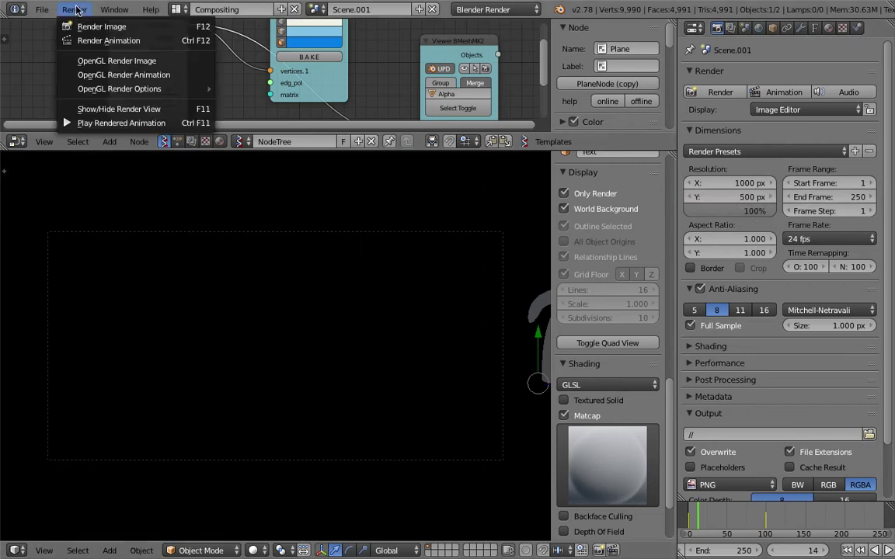
left_click(199, 78)
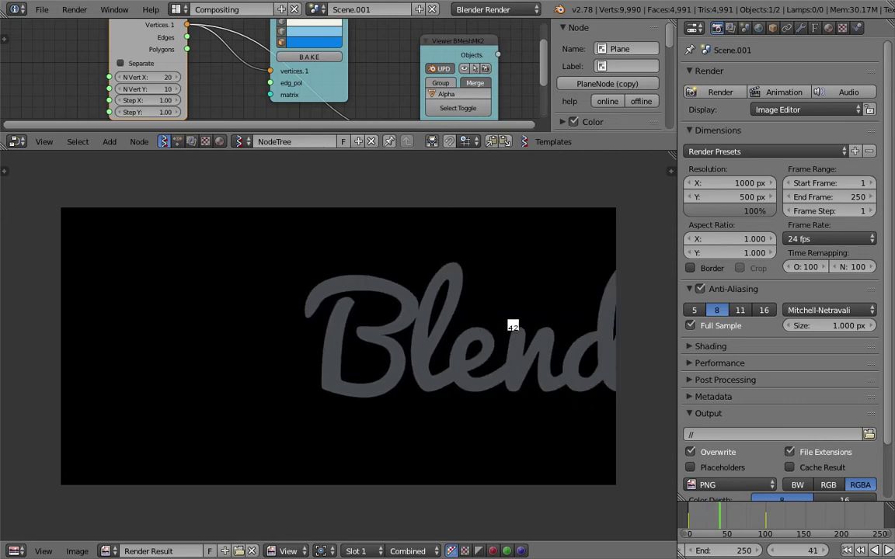
Switch to Finder, open the tmp folder and enlarge its window.
key("ctrl+Left")
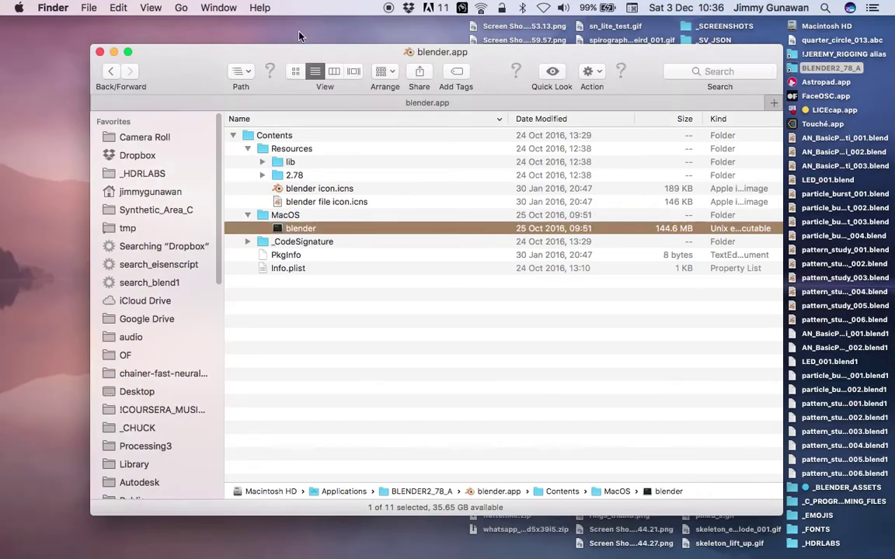
left_click(181, 8)
left_click(148, 175)
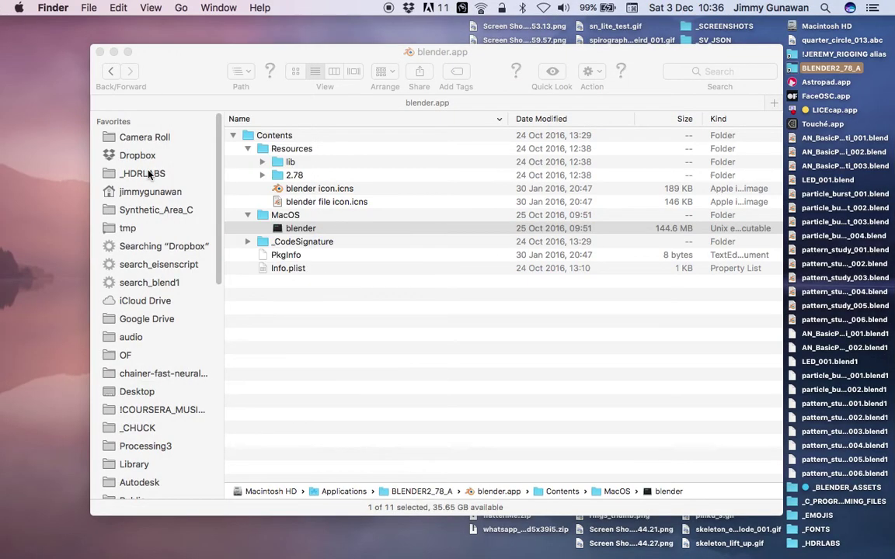
left_click(129, 230)
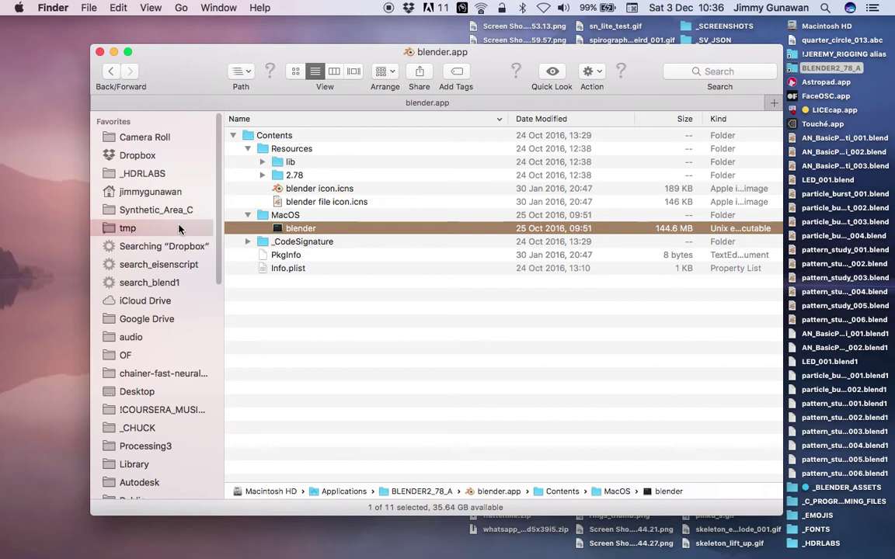
left_click_drag(291, 52, 255, 42)
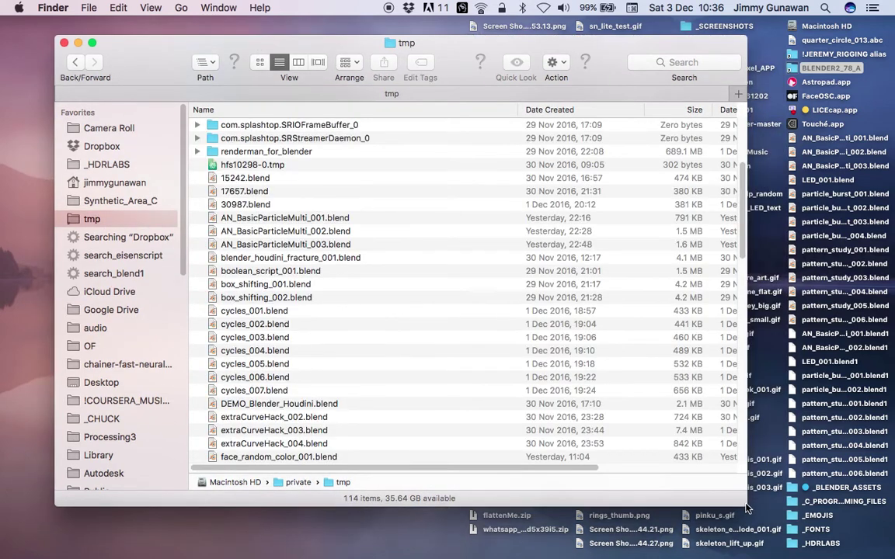
left_click_drag(745, 508, 769, 517)
Look through the whole tmp folder listing for the rendered animation frames.
scroll(765, 311, "down", 7)
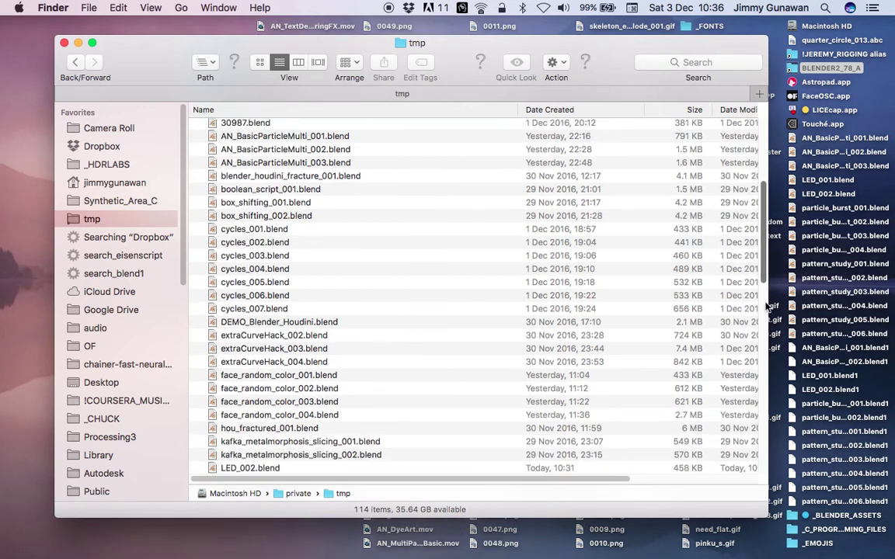
scroll(769, 334, "down", 15)
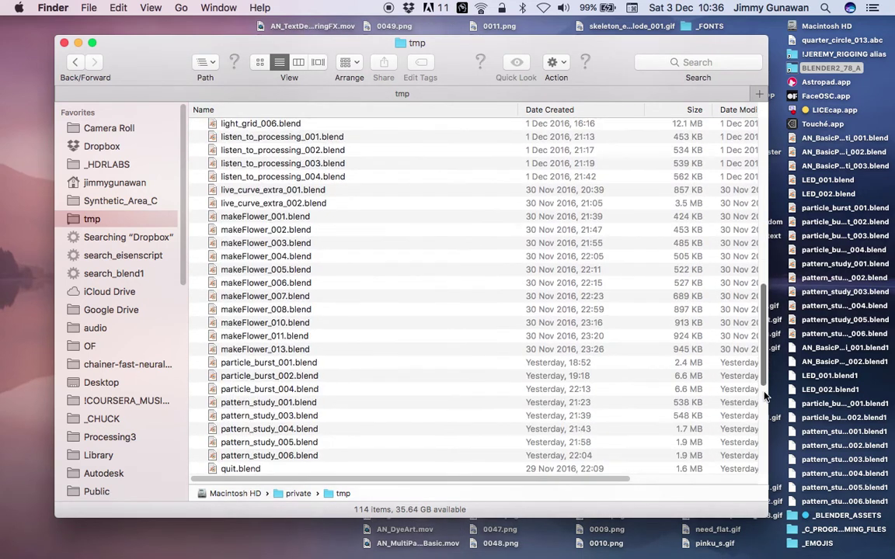
scroll(759, 428, "down", 10)
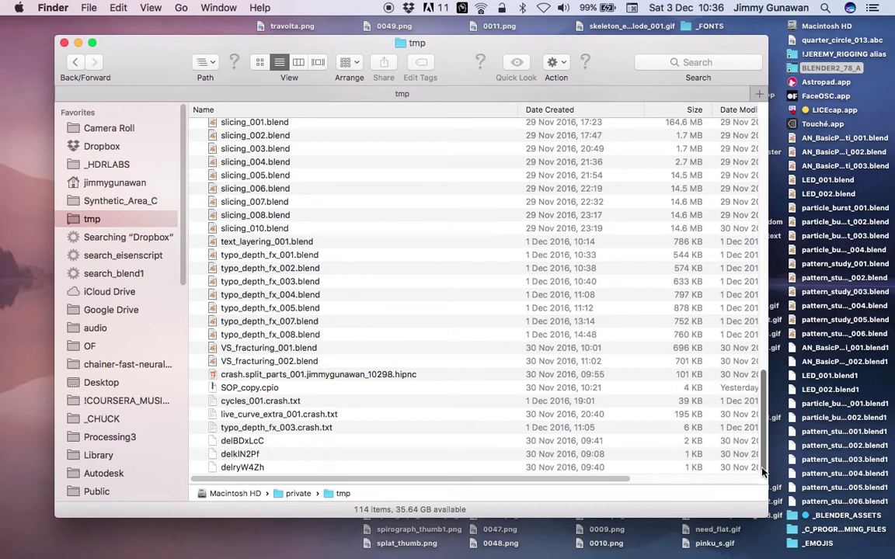
scroll(762, 388, "up", 20)
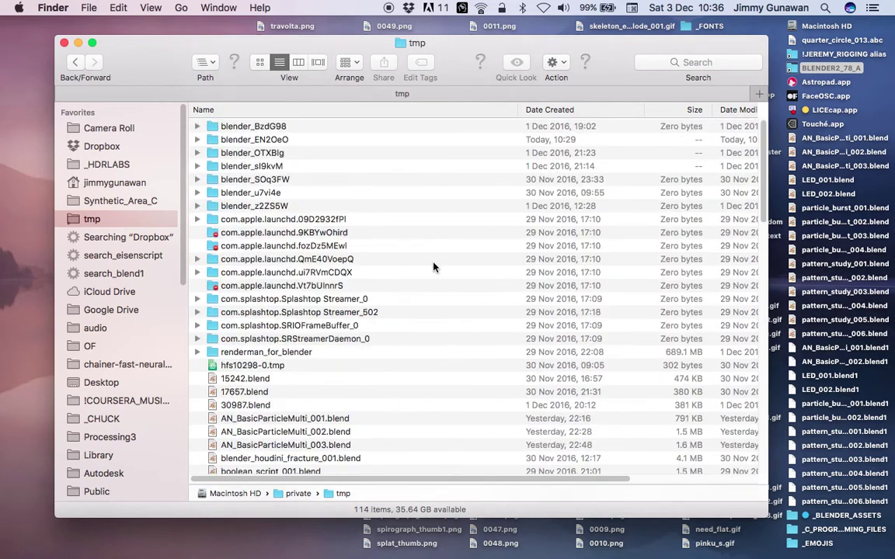
scroll(433, 265, "down", 5)
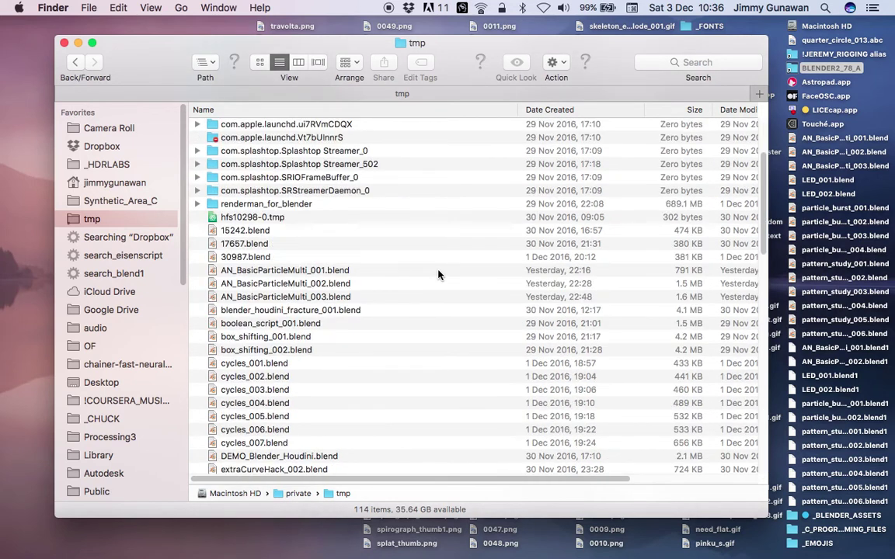
scroll(696, 278, "down", 15)
scroll(753, 260, "down", 15)
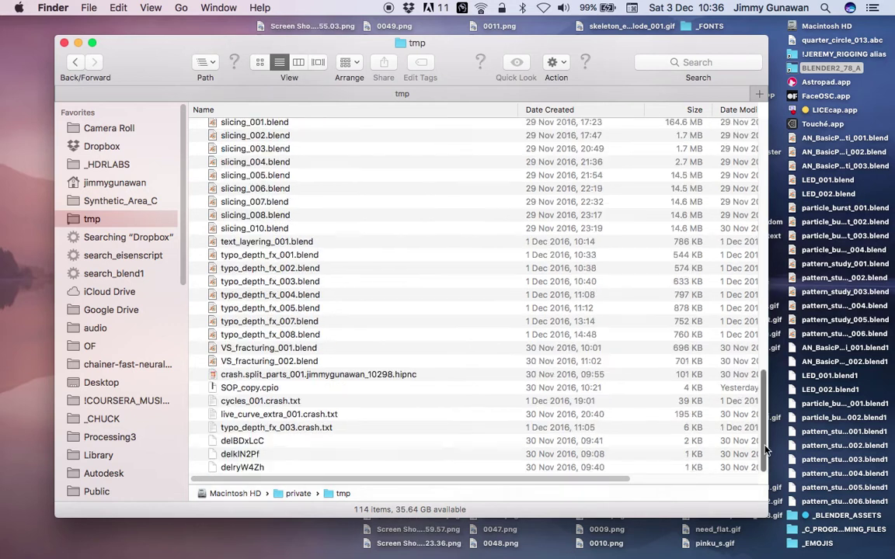
left_click(122, 237)
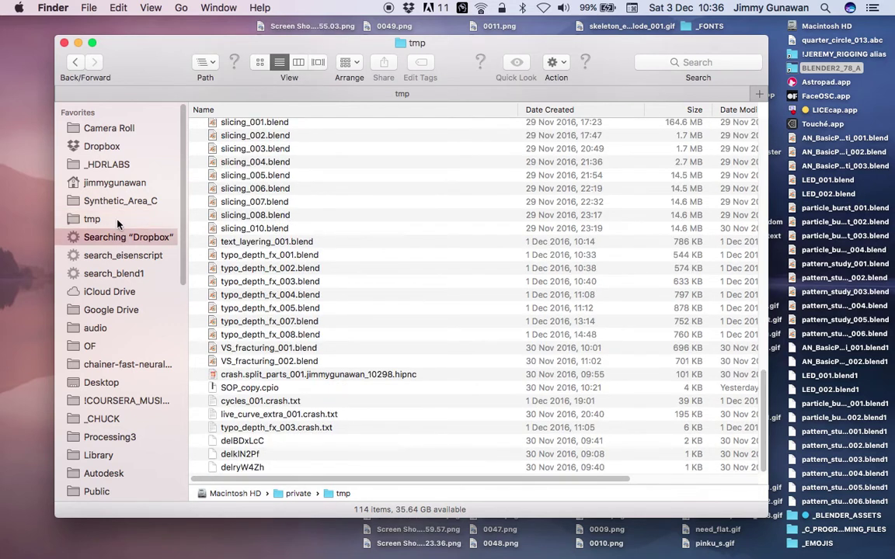
left_click(100, 222)
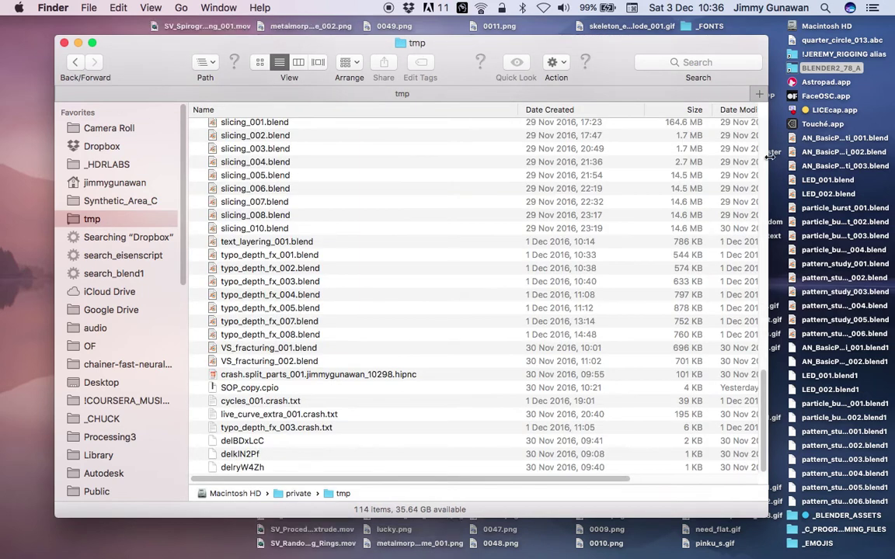
scroll(766, 160, "up", 5)
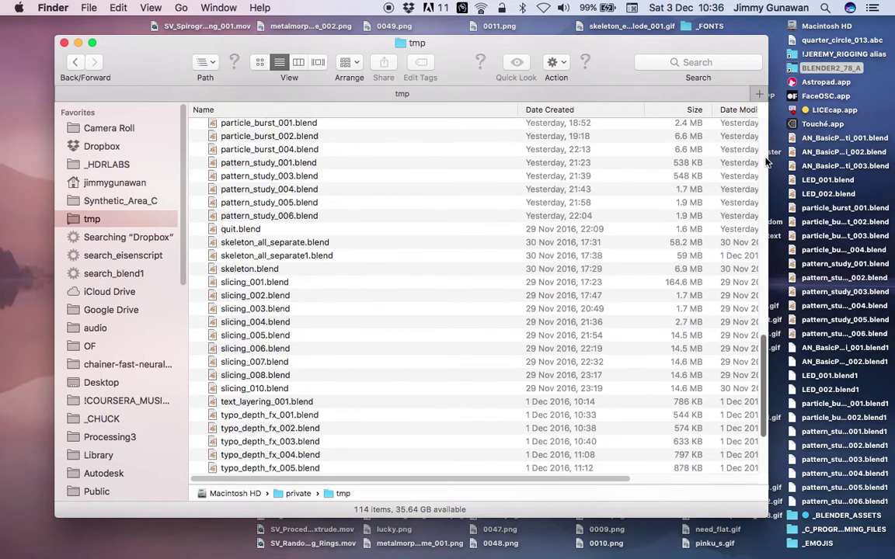
scroll(766, 160, "up", 10)
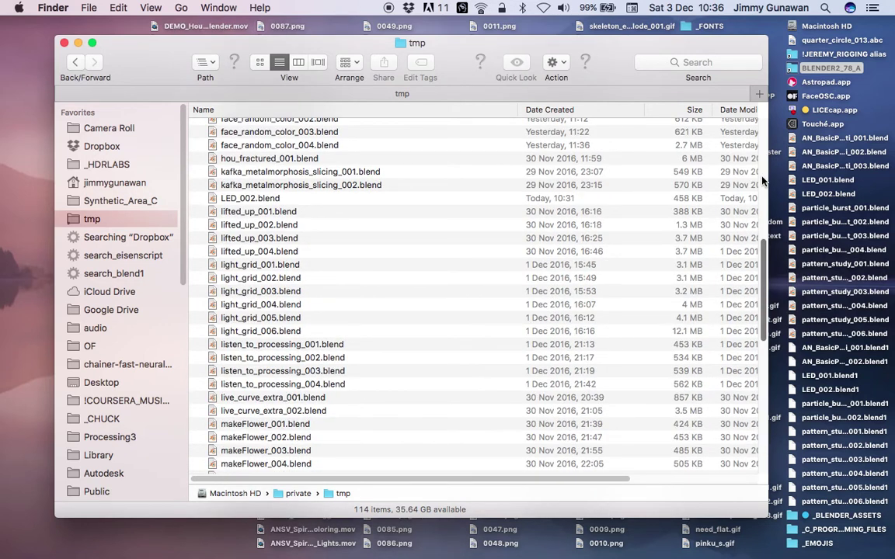
scroll(763, 181, "up", 10)
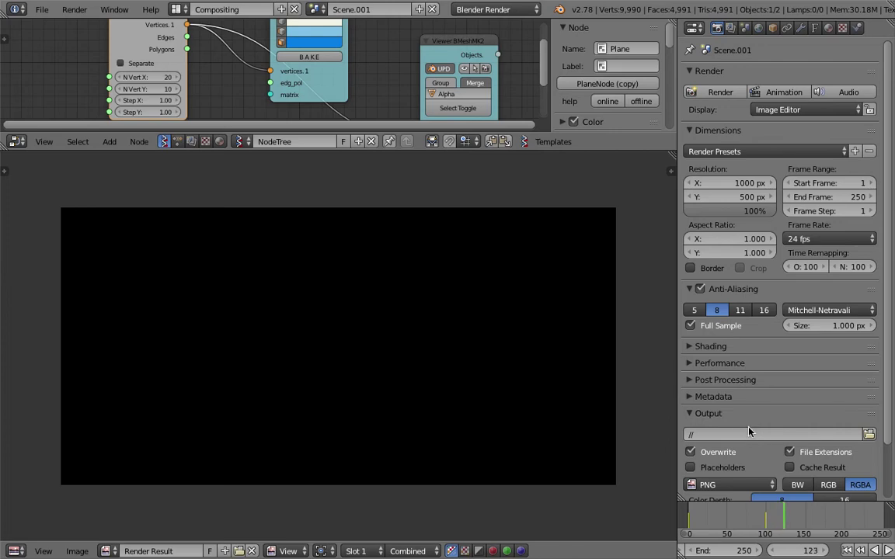
Switch to Blender, stop the running OpenGL render and check the output folder without changing the path.
key("Escape")
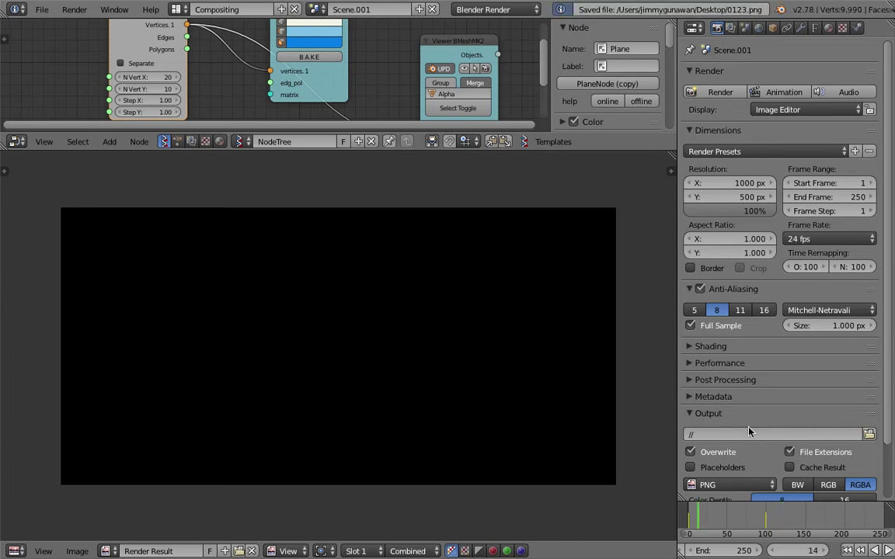
left_click(868, 436)
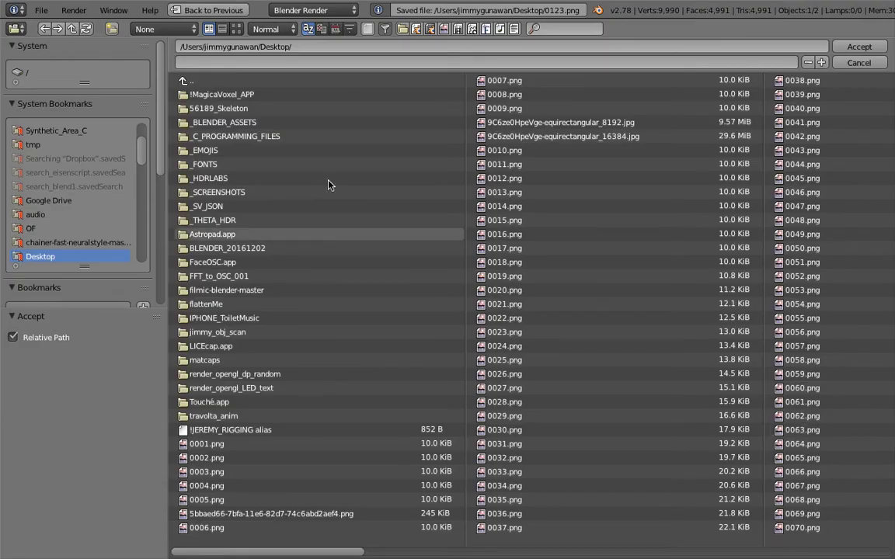
left_click(877, 64)
Switch to Finder and group desktop frames 0001.png to 0005.png into a new folder named OPENGL_TEST.
key("ctrl+Left")
left_click(76, 43)
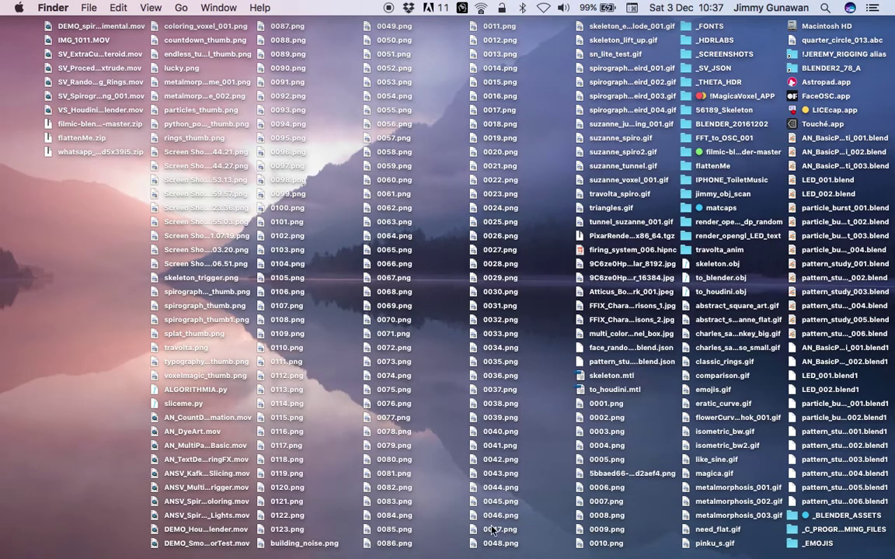
left_click_drag(599, 556, 587, 414)
left_click(653, 473)
left_click(635, 449)
left_click_drag(635, 453, 583, 400)
right_click(614, 446)
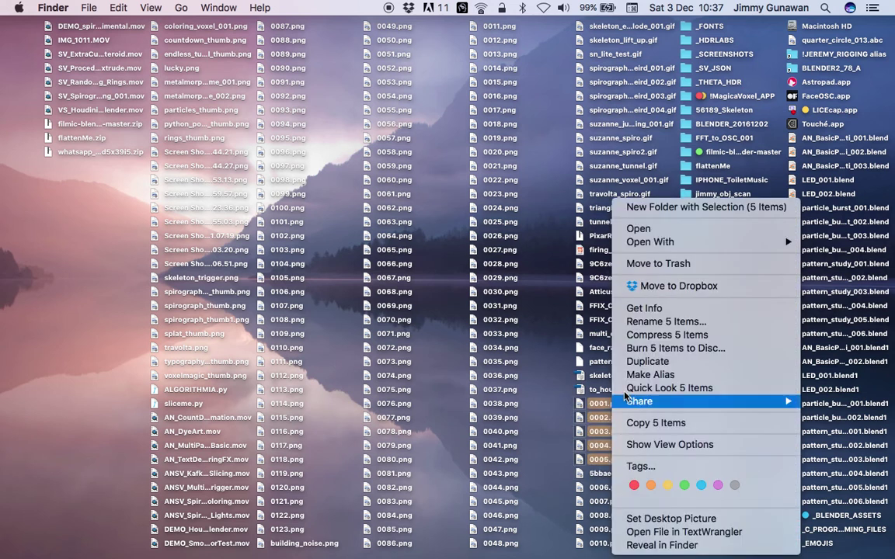
left_click(653, 210)
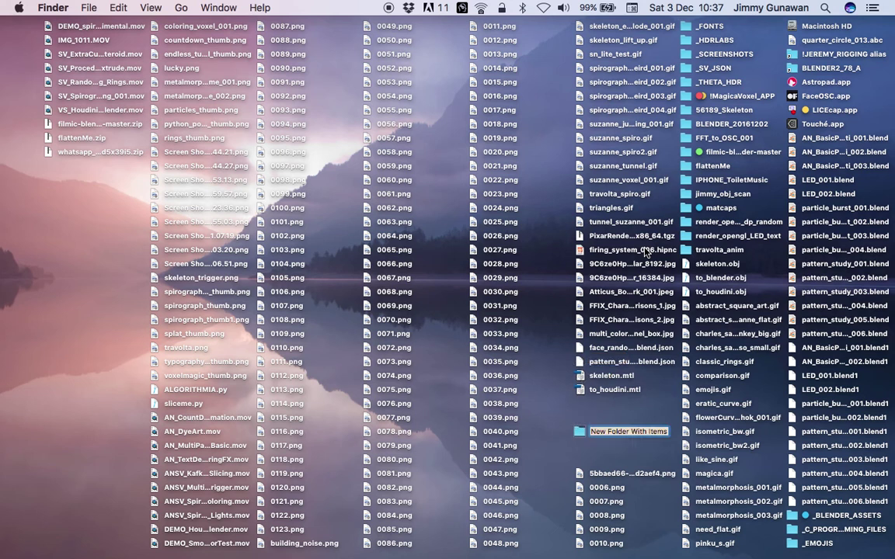
type("OPENGL_TEST")
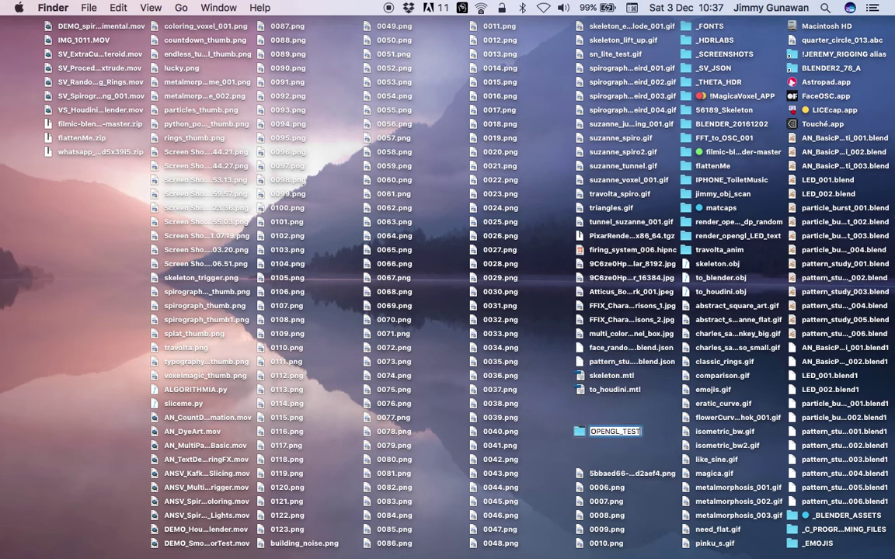
key("Return")
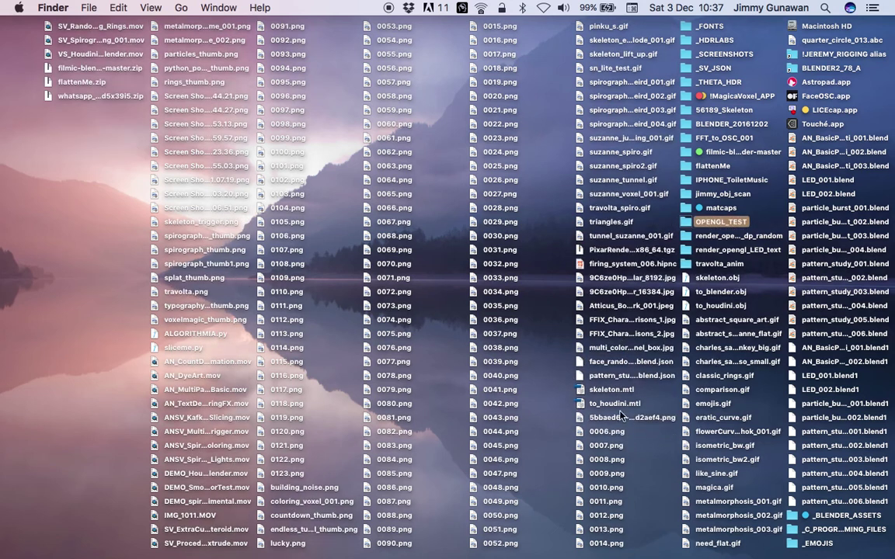
Move frames 0006.png to 0014.png and 0024.png to 0099.png from the desktop into the OPENGL_TEST folder.
left_click_drag(642, 435, 609, 550)
left_click_drag(619, 435, 683, 221)
left_click_drag(505, 557, 353, 24)
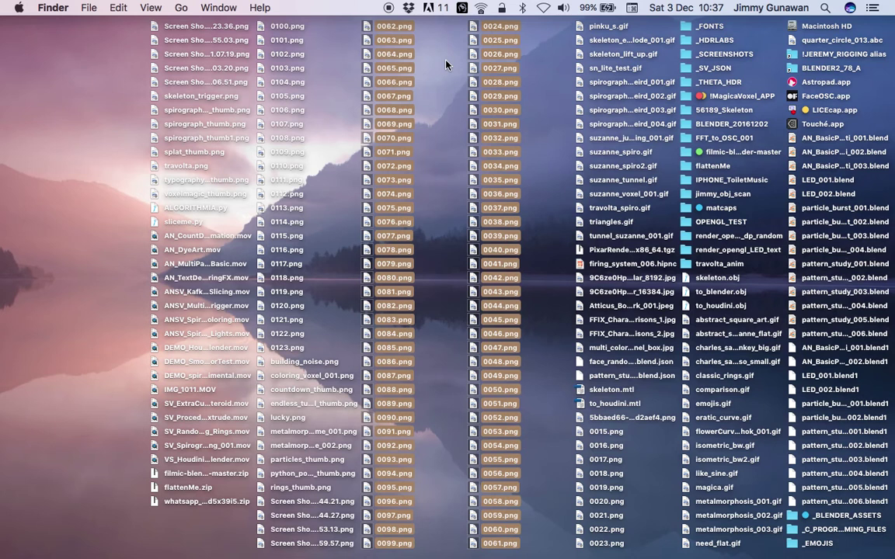
left_click_drag(696, 278, 710, 225)
Move the surplus frames 0101.png to 0123.png from the desktop to the Trash.
left_click_drag(532, 352, 503, 45)
right_click(502, 45)
left_click(528, 107)
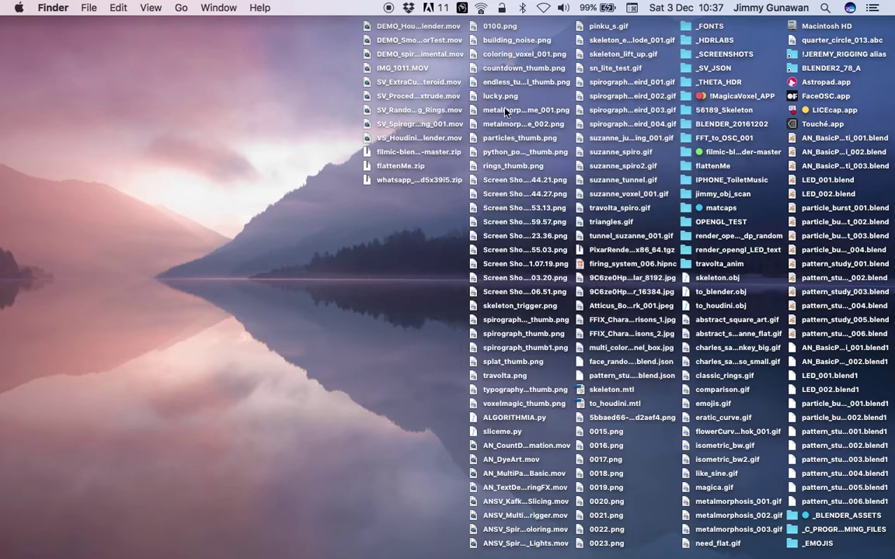
Move 0100.png and the remaining frames 0015.png to 0023.png into the OPENGL_TEST folder.
left_click_drag(475, 26, 696, 218)
left_click_drag(622, 553, 613, 437)
left_click_drag(613, 437, 711, 227)
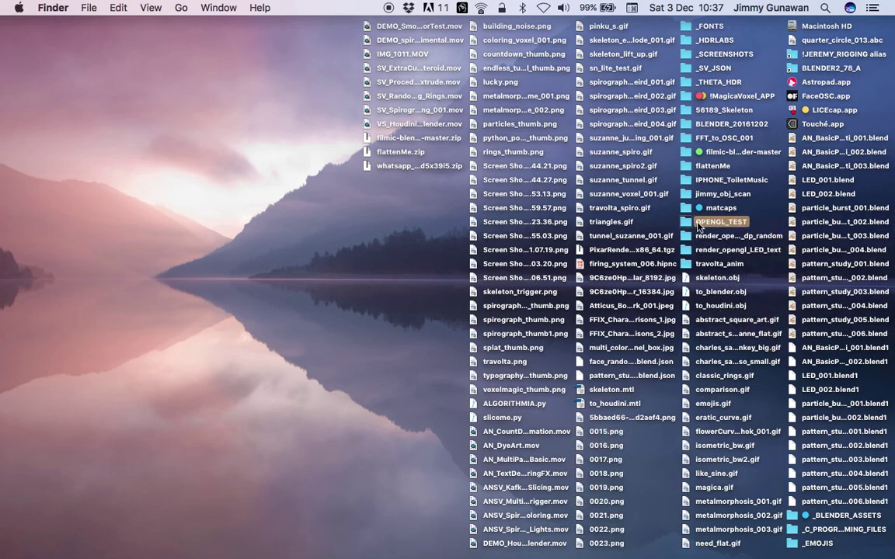
Open the OPENGL_TEST folder in a taller window and preview frames 0012.png and 0053.png with Quick Look.
left_click_drag(697, 225, 689, 225)
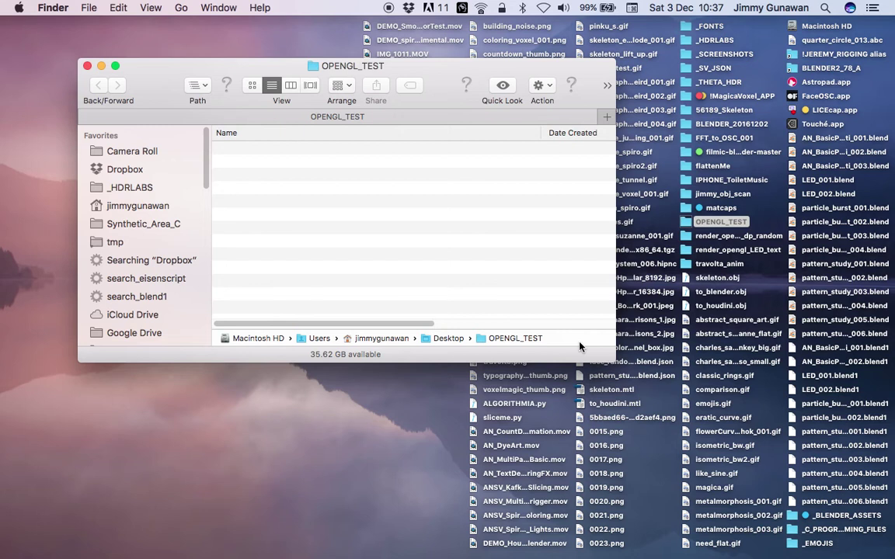
left_click_drag(614, 361, 630, 431)
left_click(389, 244)
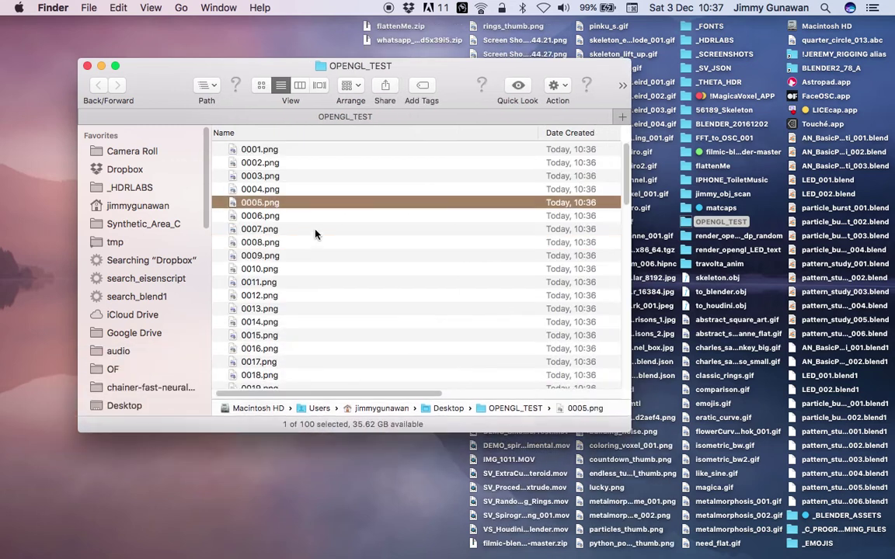
left_click(302, 297)
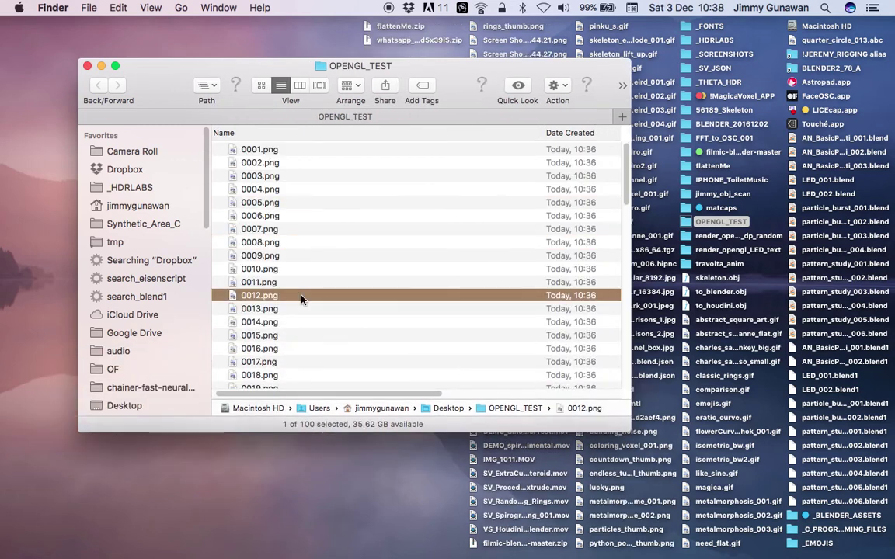
key("space")
left_click(106, 116)
scroll(286, 330, "down", 5)
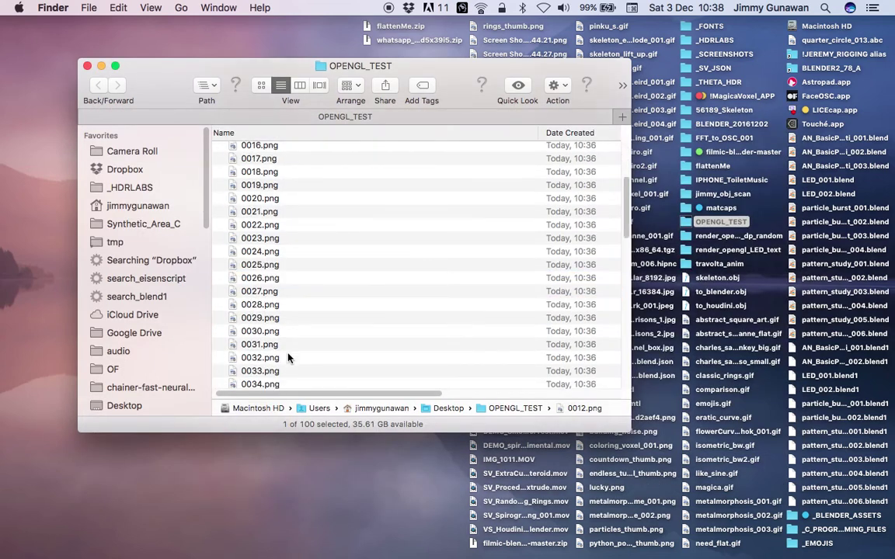
scroll(287, 355, "down", 7)
left_click(283, 355)
key("space")
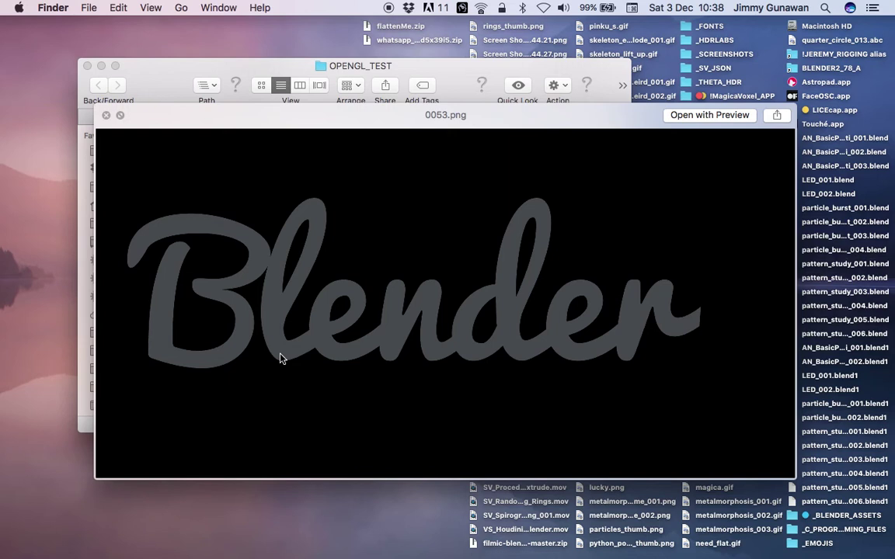
Close the frame preview, switch back to Blender, leave the render view and activate the scene named Scene.
left_click(105, 116)
key("super+Tab")
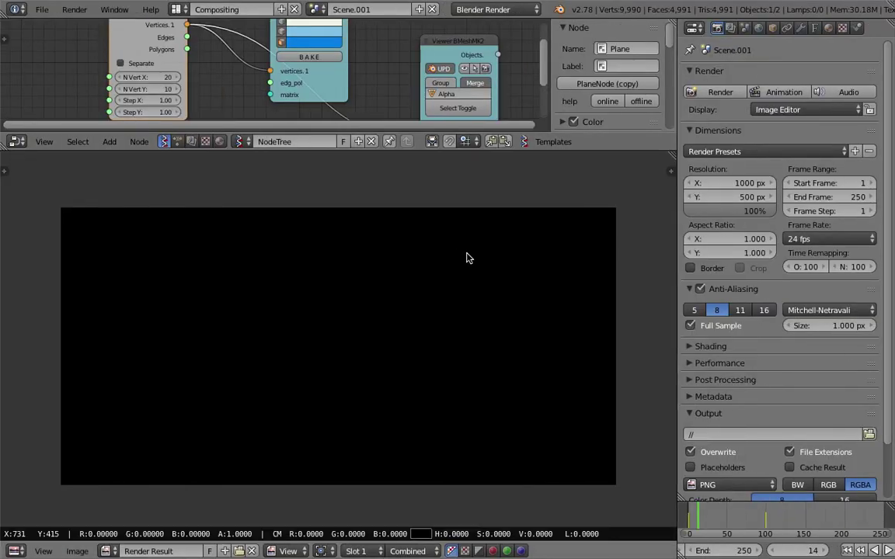
key("Escape")
left_click(318, 9)
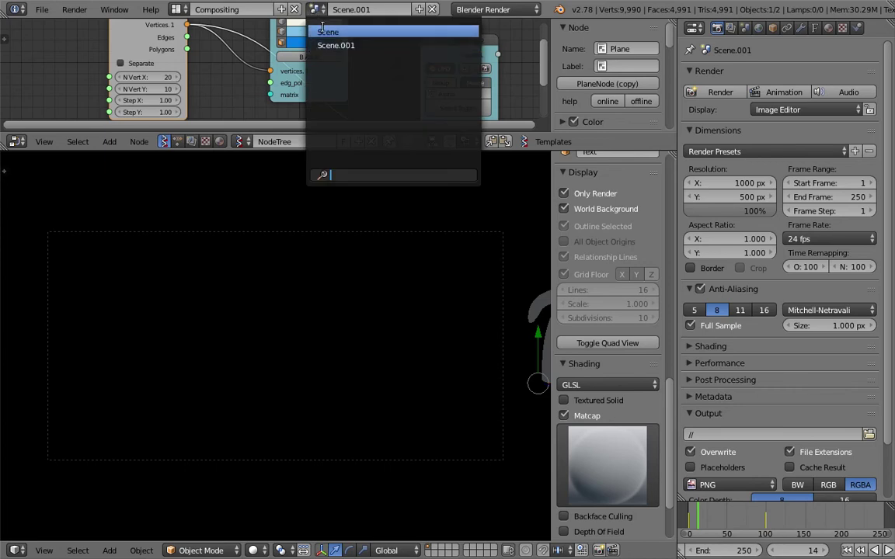
left_click(322, 31)
Select the Alpha_0 point grid in the viewport and save over the current blend file.
middle_click_drag(380, 330, 284, 384)
right_click(163, 317)
middle_click_drag(262, 291, 289, 325)
key("ctrl+s")
left_click(290, 326)
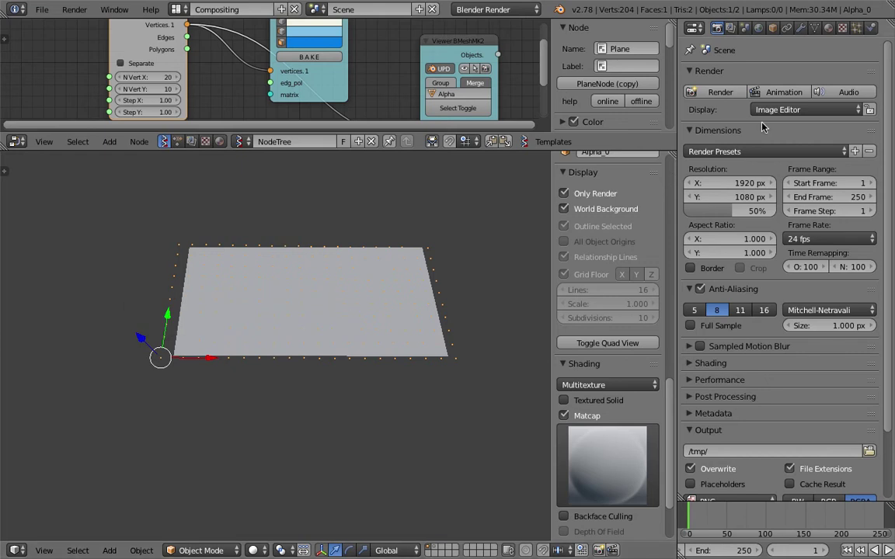
Give Alpha_0's Displace modifier a new texture with Object coordinates from Plane, and set its midlevel to 0.
left_click(799, 29)
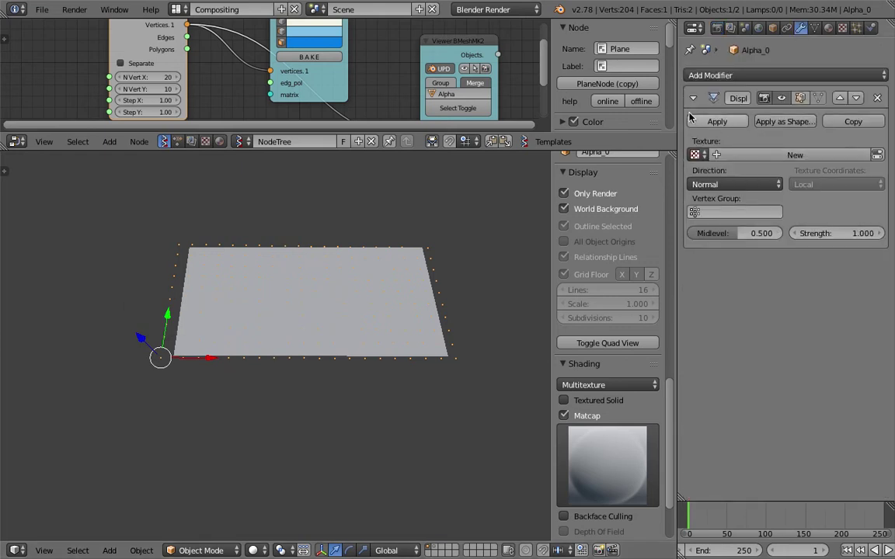
left_click_drag(676, 107, 579, 109)
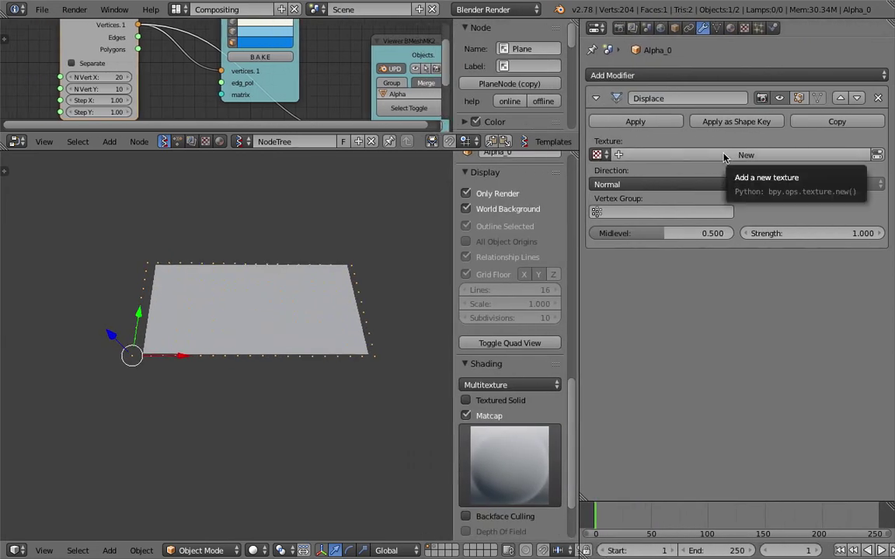
left_click(724, 156)
left_click(807, 184)
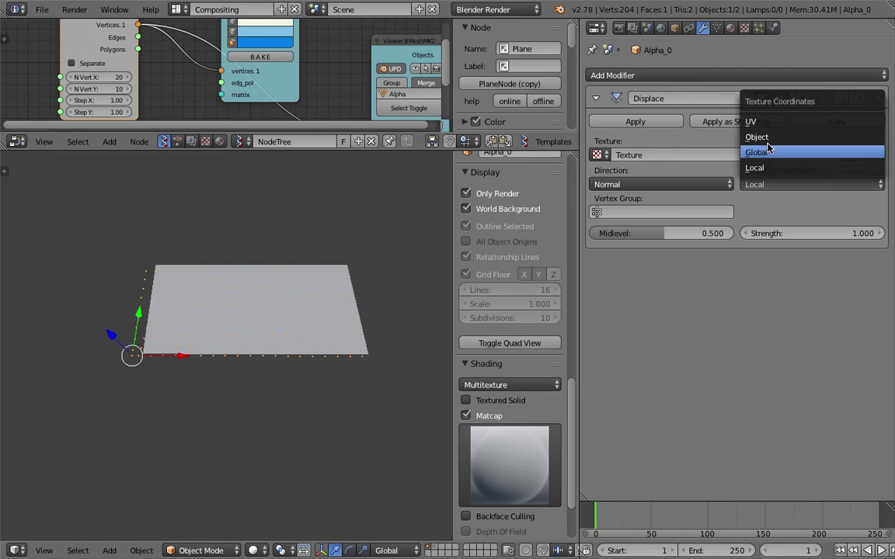
left_click(766, 137)
left_click(779, 213)
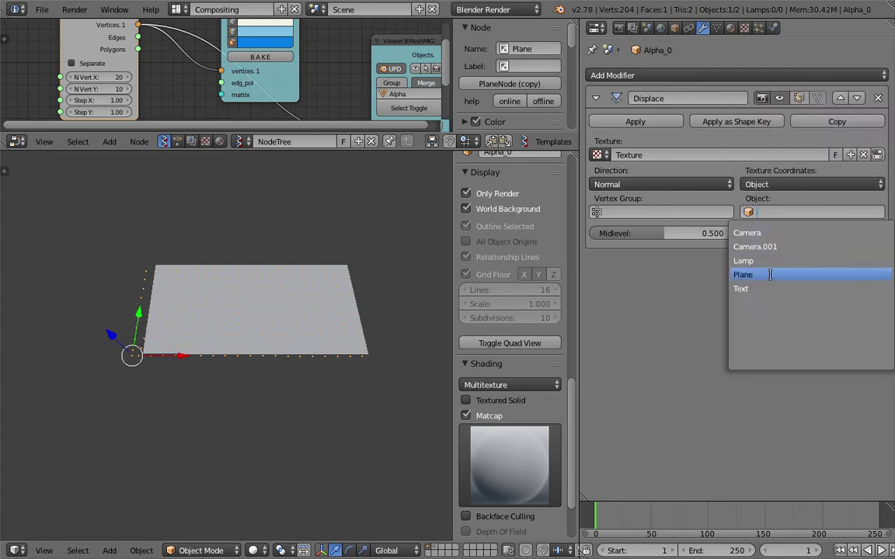
left_click(769, 274)
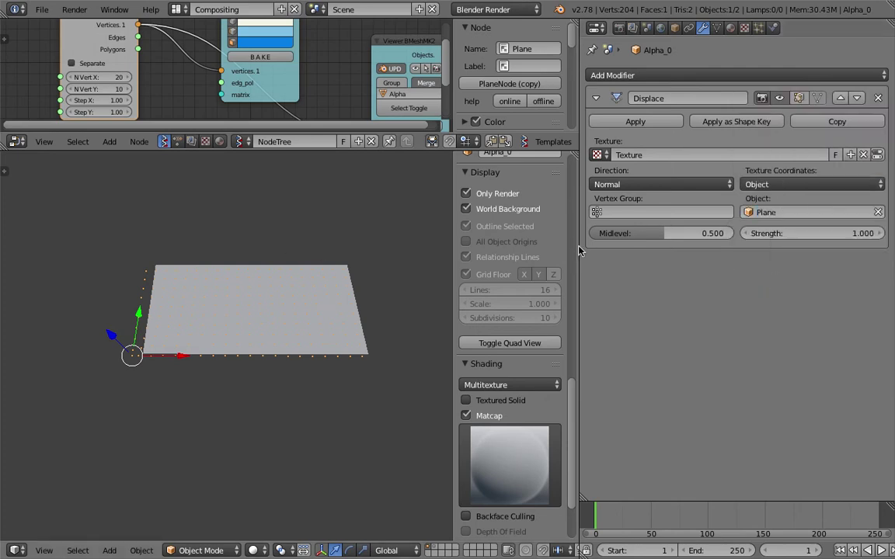
left_click_drag(679, 236, 589, 236)
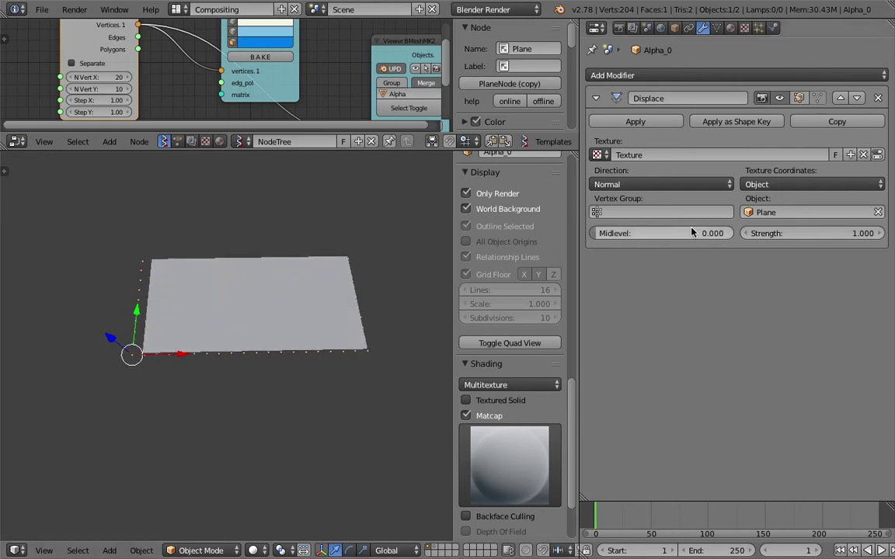
Load 0050.png from the OPENGL_TEST folder as the displacement texture's image.
left_click(876, 154)
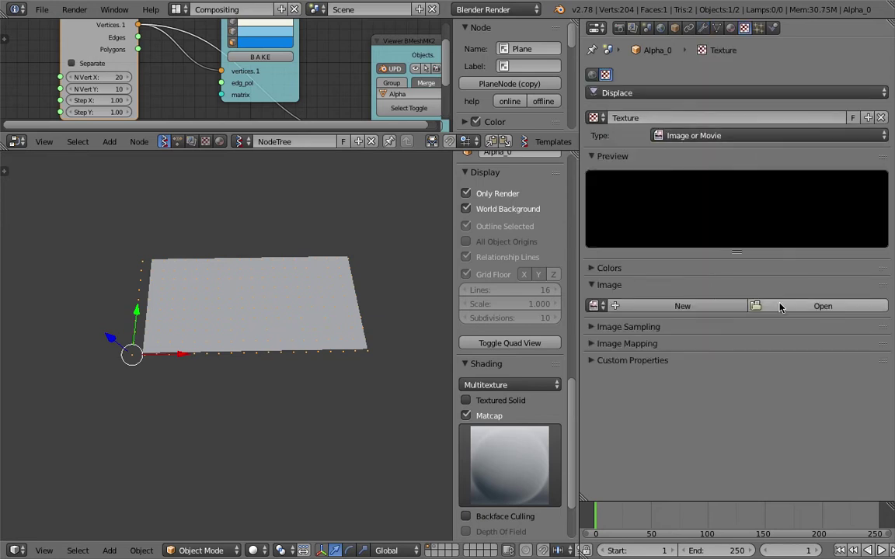
left_click(755, 304)
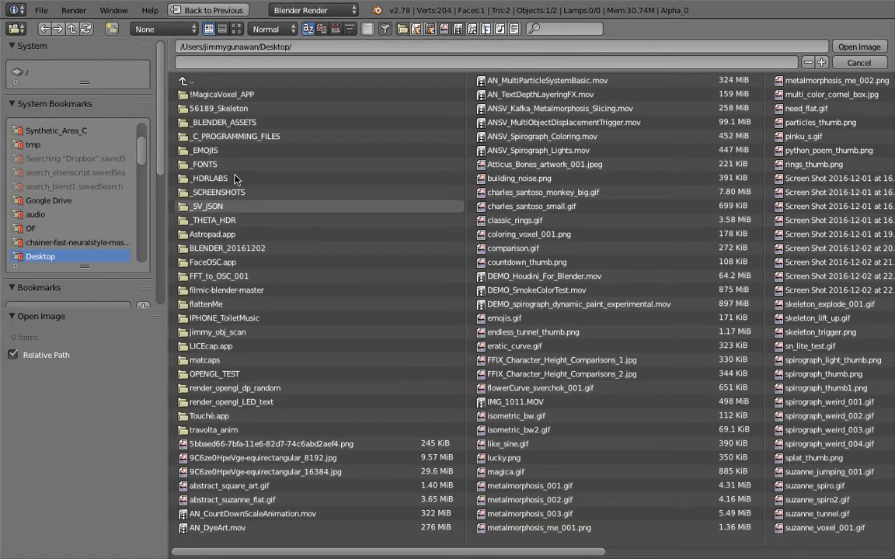
left_click(214, 373)
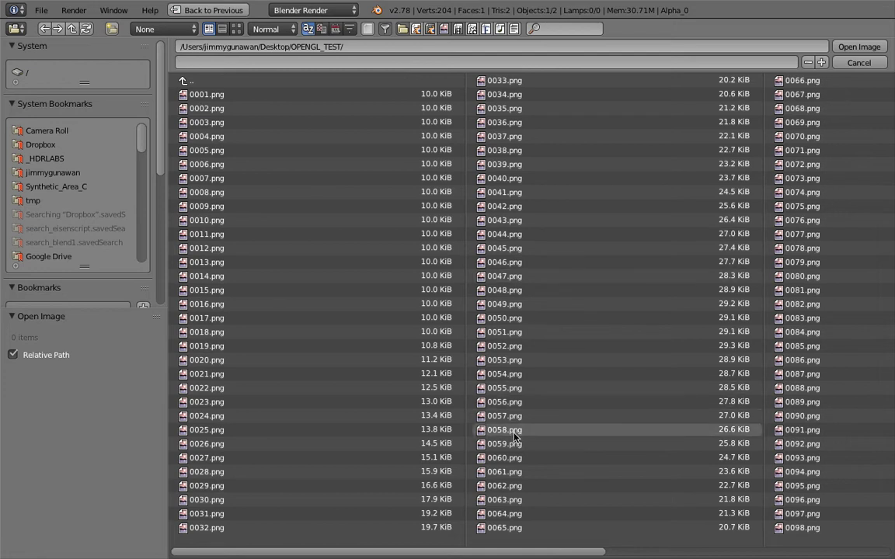
double_click(505, 318)
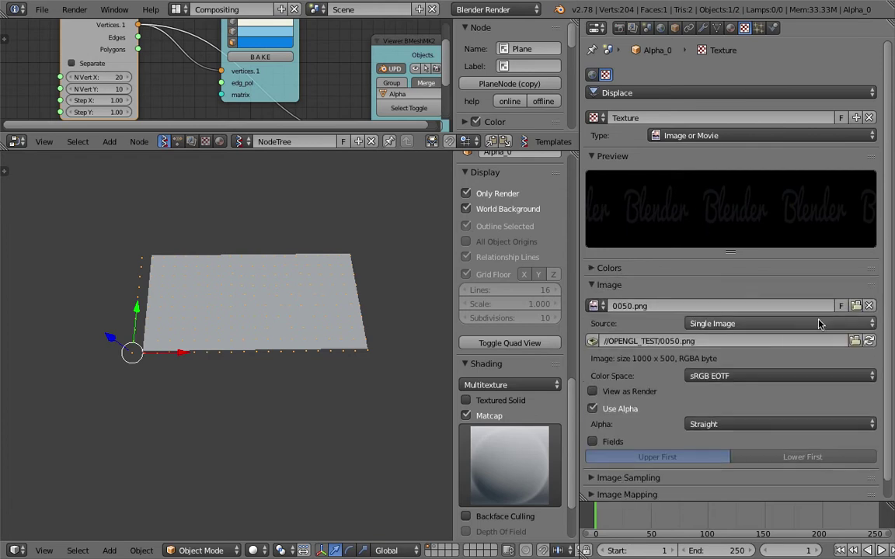
Browse the OPENGL_TEST frames as thumbnails and replace the texture's image file with 0051.png.
left_click(855, 340)
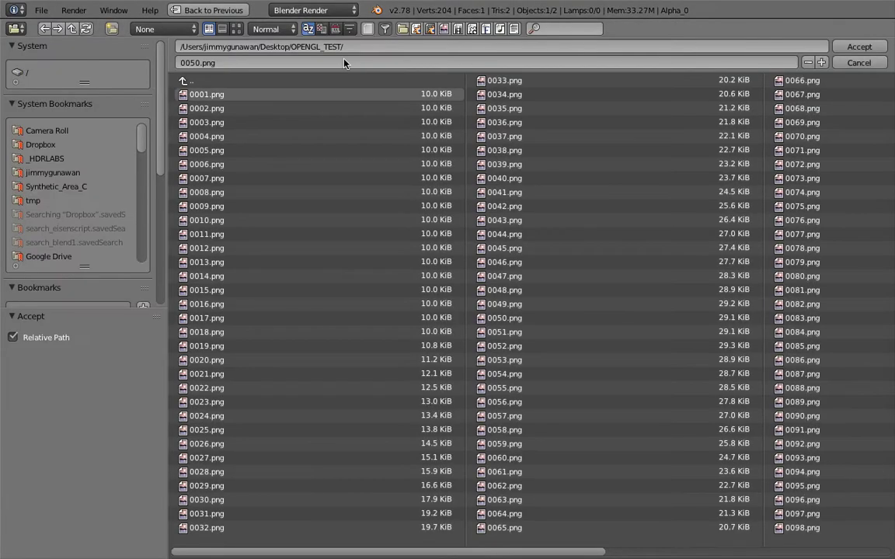
left_click(237, 30)
scroll(489, 297, "down", 10)
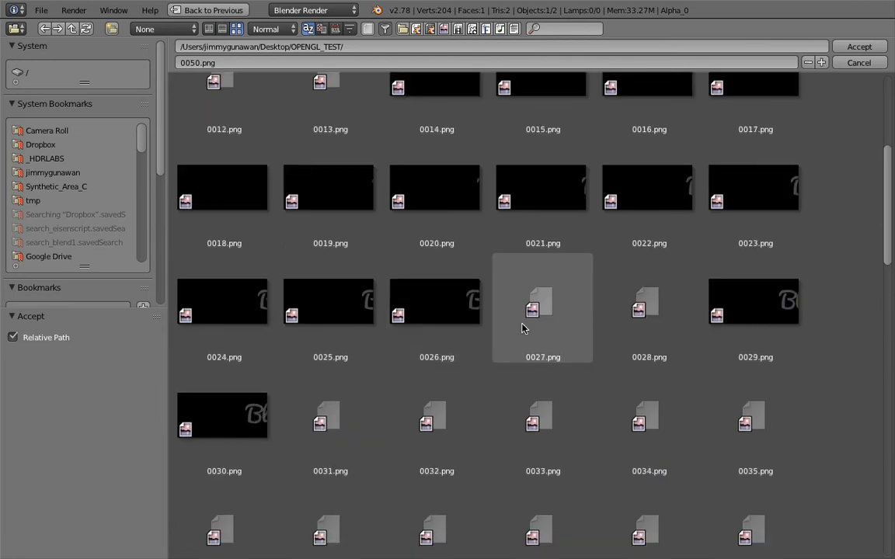
scroll(575, 333, "down", 6)
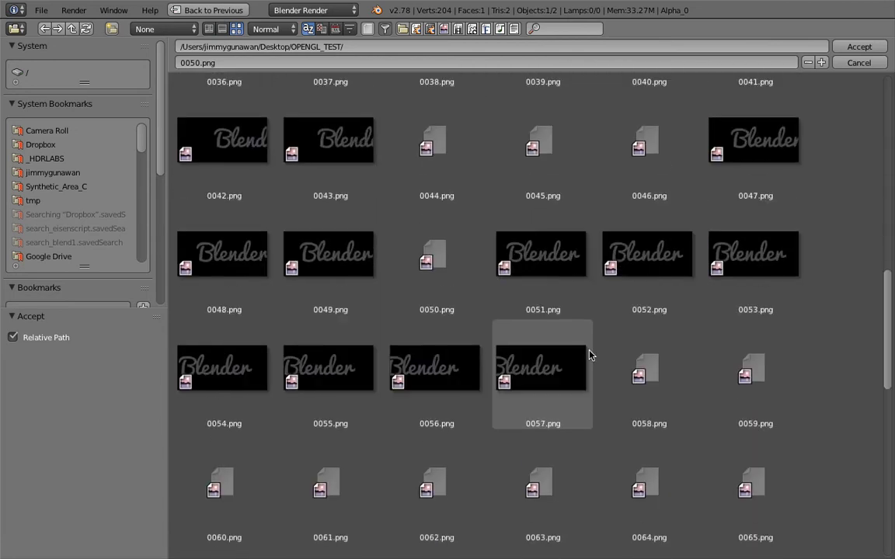
left_click(564, 269)
double_click(564, 270)
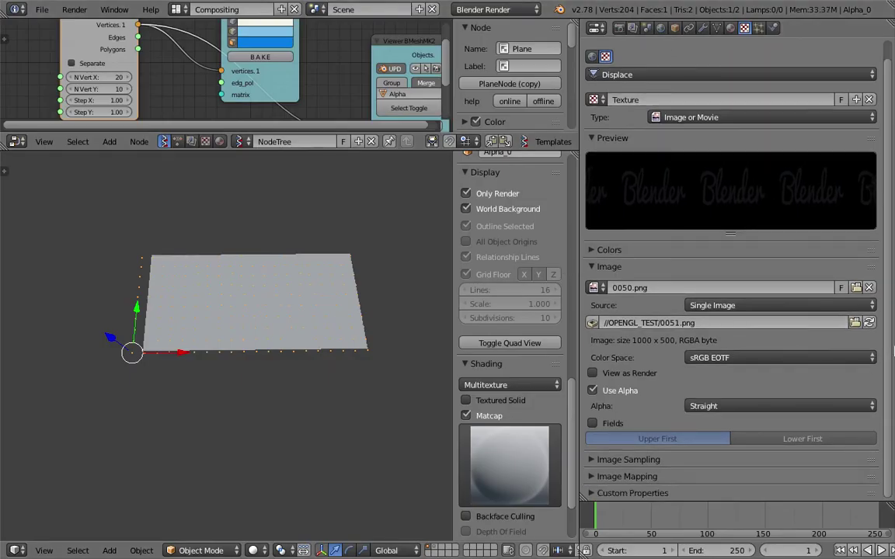
Expand the texture's Image Sampling settings and set the image's color space to Linear.
left_click(653, 459)
left_click(655, 460)
left_click(655, 460)
scroll(655, 458, "down", 4)
scroll(654, 454, "up", 3)
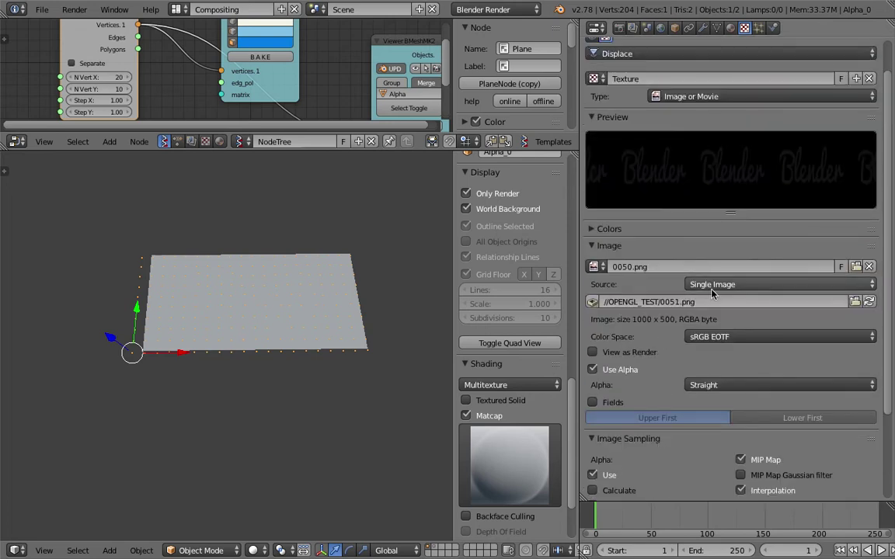
left_click(720, 338)
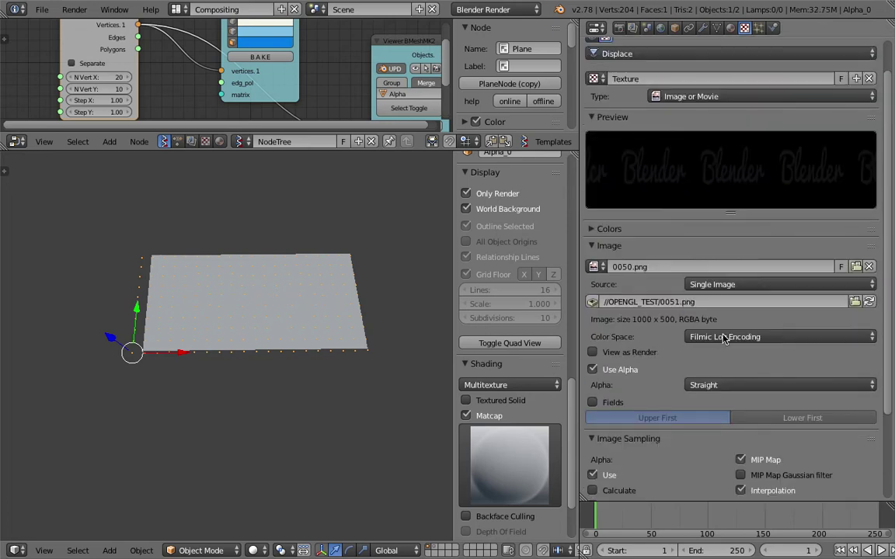
left_click(721, 304)
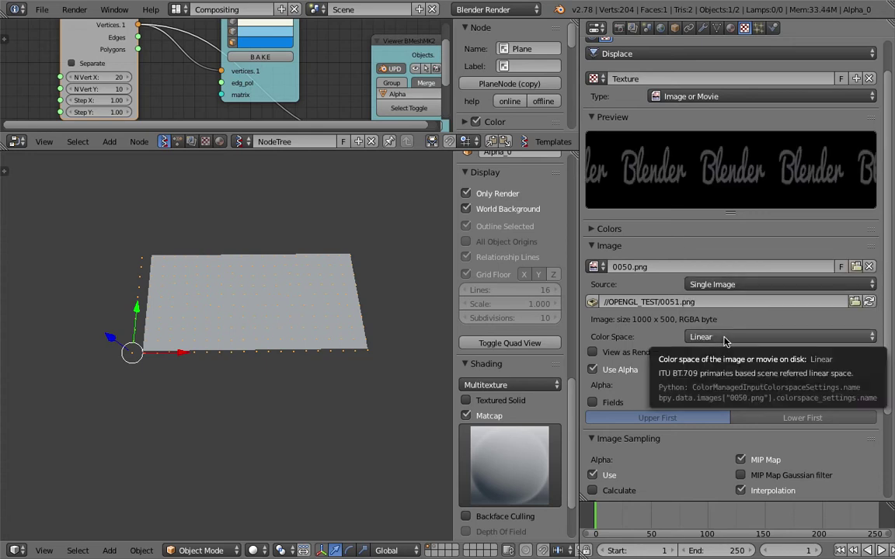
Try Non-Colour Data as the image's color space and return it to Linear.
left_click(724, 339)
left_click(725, 287)
left_click(727, 338)
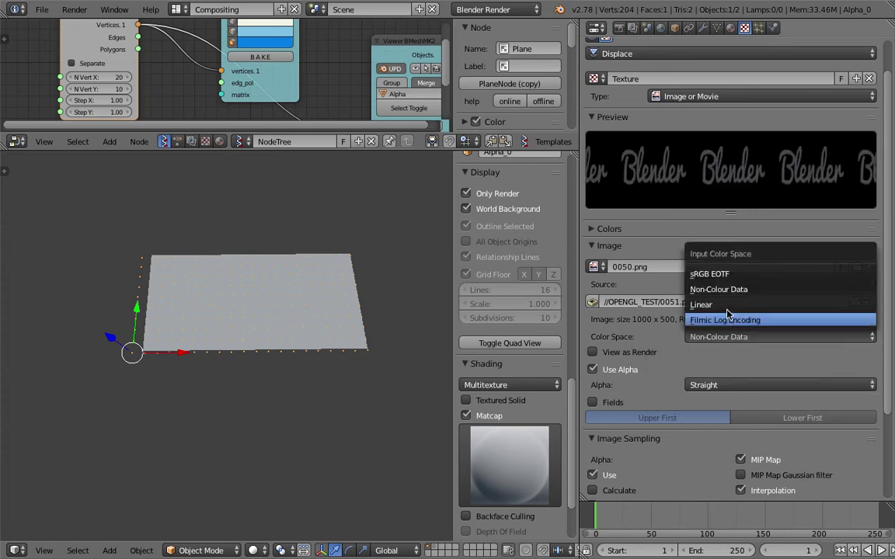
left_click(722, 302)
scroll(889, 301, "up", 1)
scroll(889, 302, "up", 3)
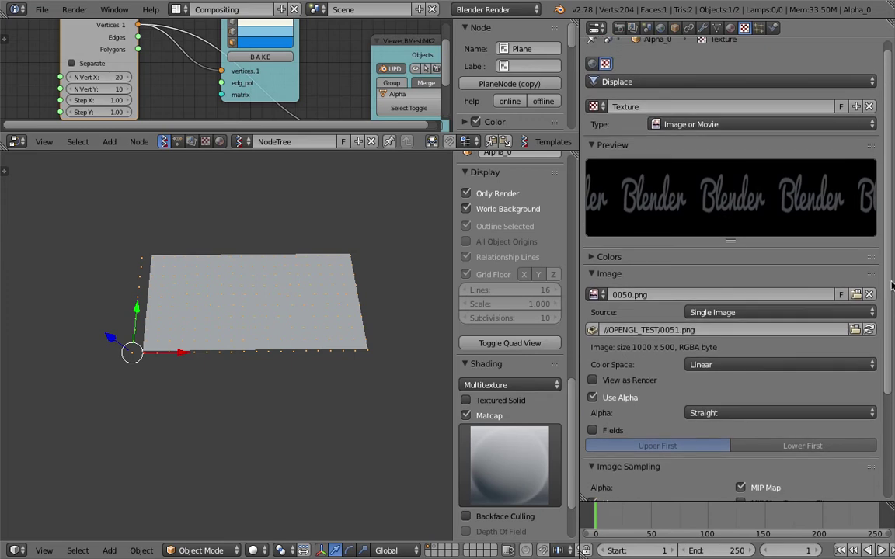
Save over the existing LED blend file and reselect the Alpha_0 point grid in the viewport.
key("ctrl+s")
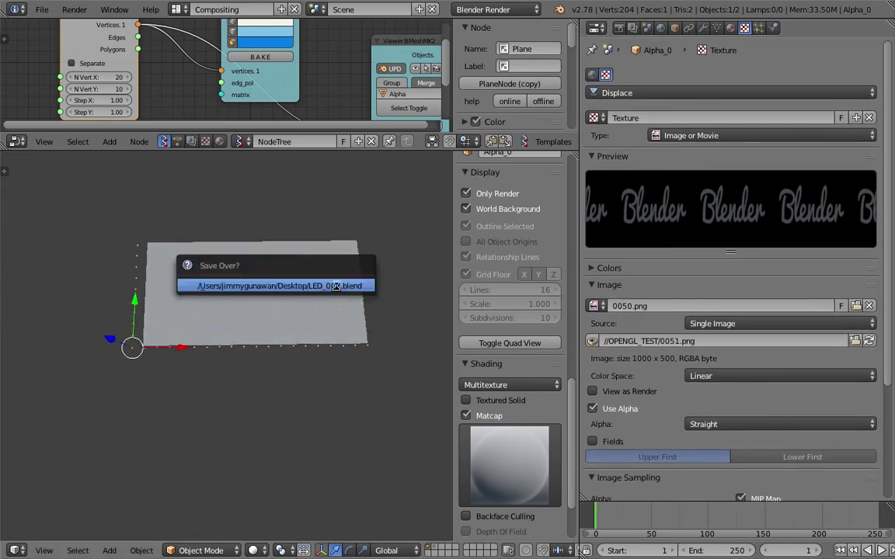
left_click(335, 287)
right_click(353, 241)
middle_click_drag(347, 260, 358, 201)
right_click(288, 281)
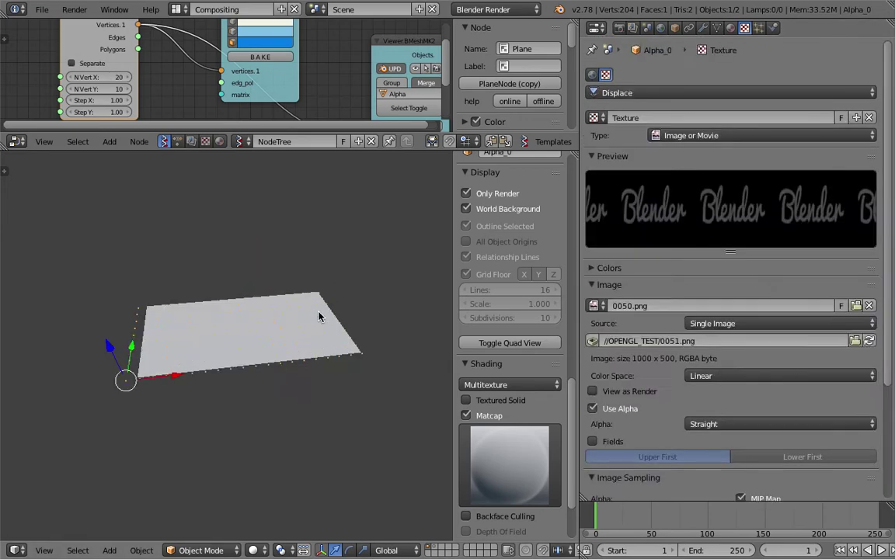
right_click(187, 329)
right_click(159, 289)
right_click(205, 288)
mouse_move(149, 285)
middle_mouse_down()
mouse_move(159, 282)
mouse_move(168, 296)
mouse_move(137, 315)
middle_mouse_up()
key("ctrl+s")
left_click(136, 319)
right_click(136, 309)
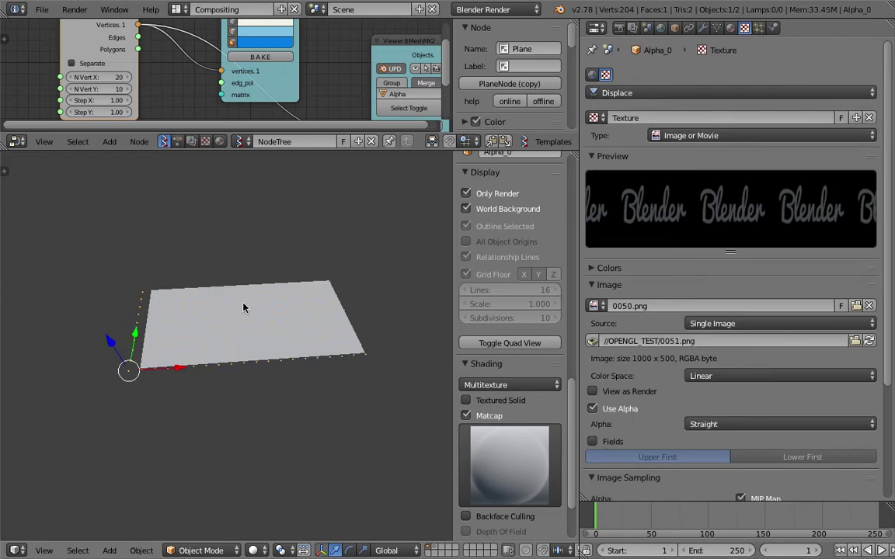
Toggle View as Render on and off, expand Image Mapping, and examine the texture's image, sampling and mapping settings.
left_click(642, 392)
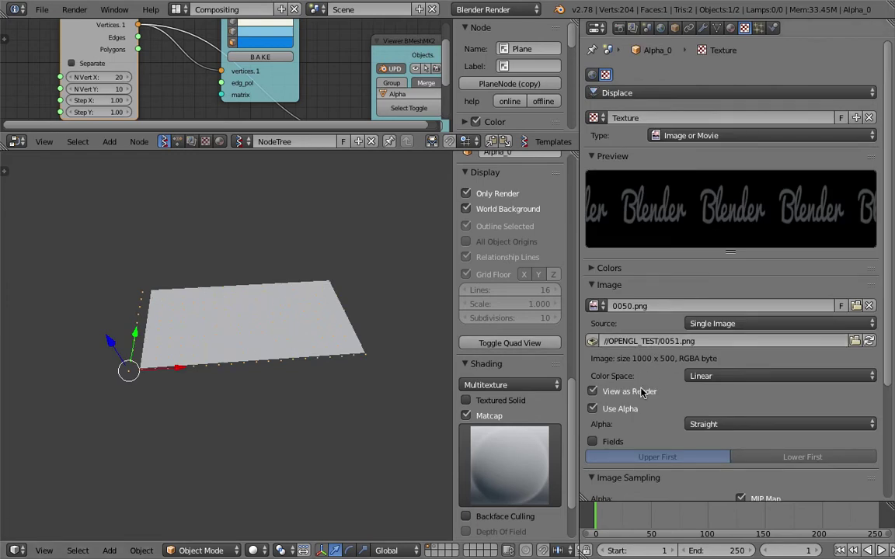
left_click(641, 392)
scroll(854, 435, "down", 5)
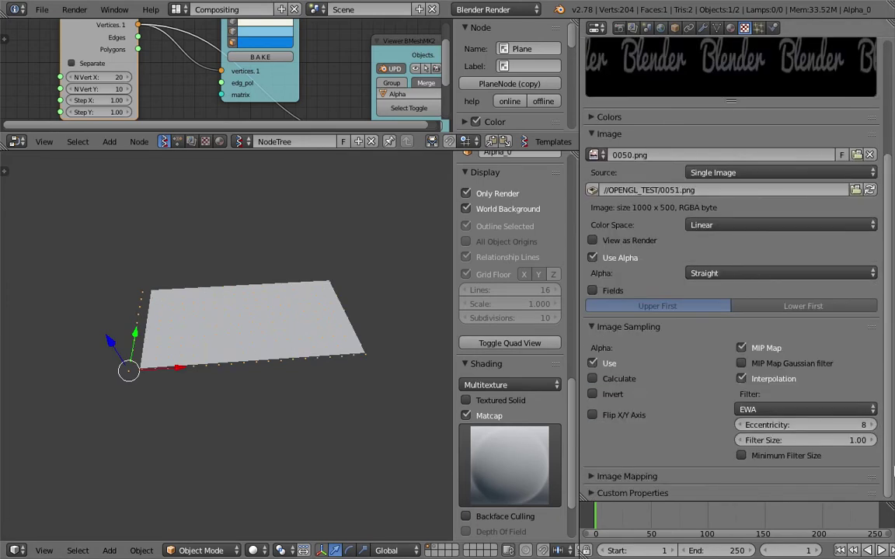
scroll(892, 475, "up", 4)
scroll(891, 497, "down", 4)
left_click(628, 476)
scroll(653, 479, "down", 4)
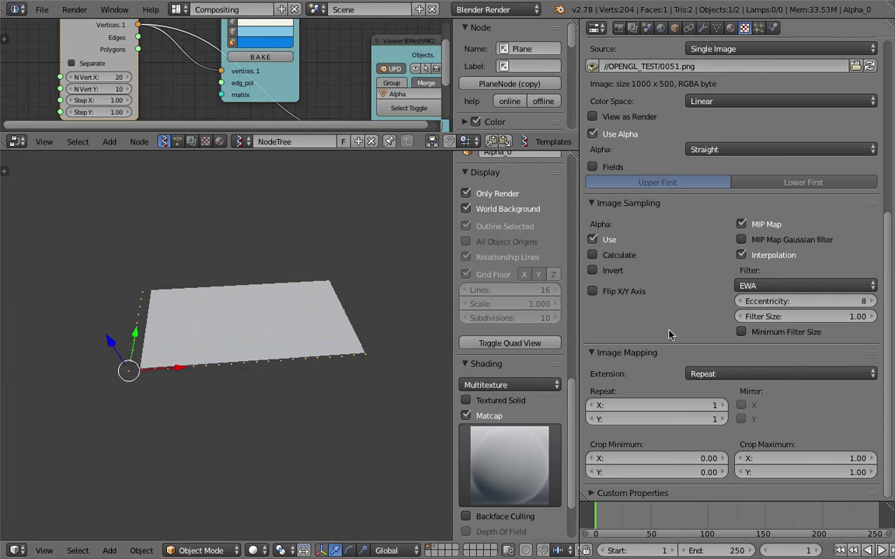
scroll(845, 334, "up", 7)
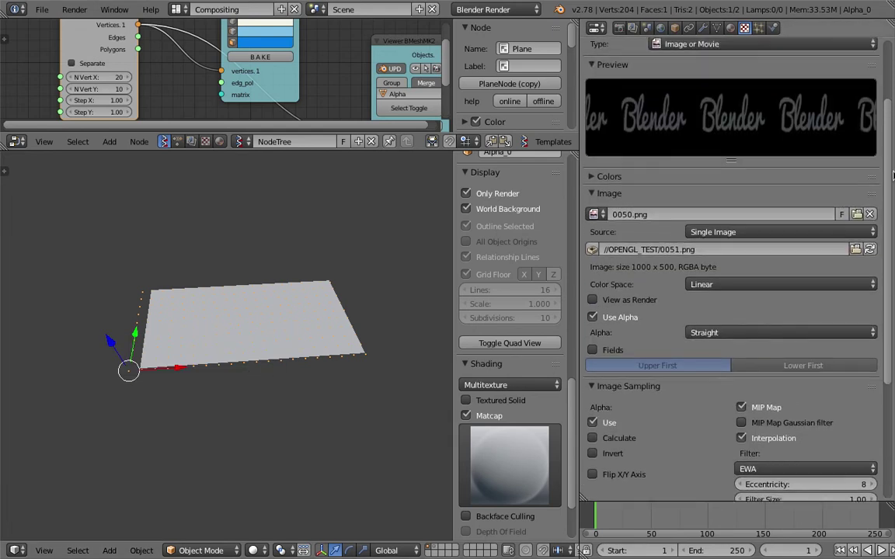
scroll(759, 167, "up", 2)
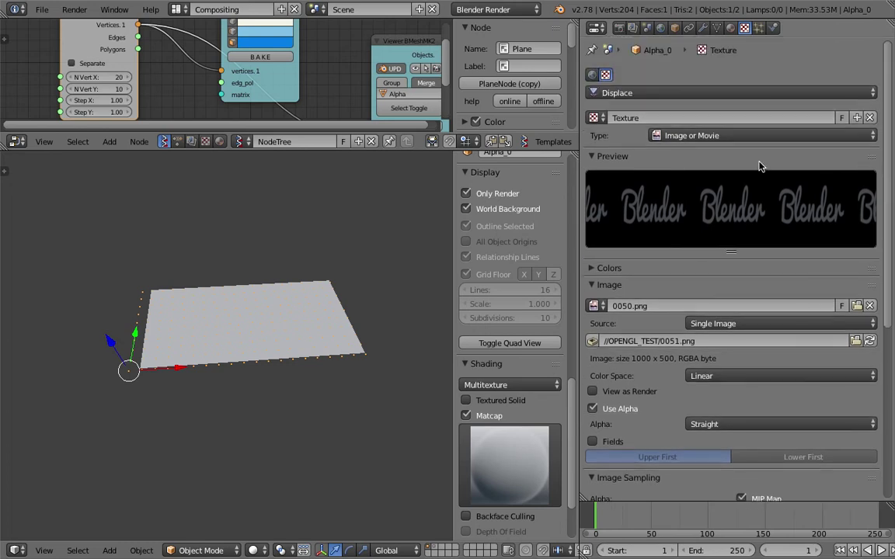
scroll(703, 194, "down", 8)
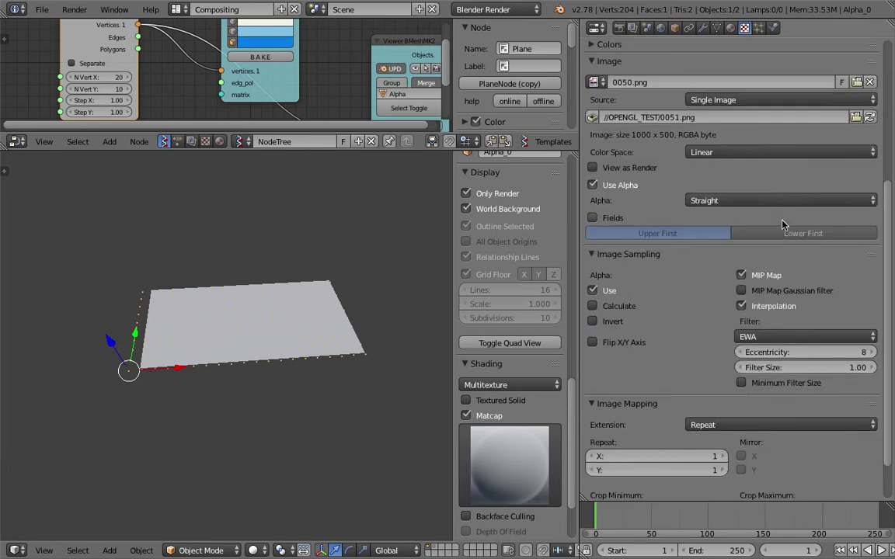
Look at the image mapping's extension options and reselect Linear as the image's color space.
left_click(724, 374)
left_click(724, 370)
scroll(890, 309, "up", 4)
scroll(891, 309, "up", 3)
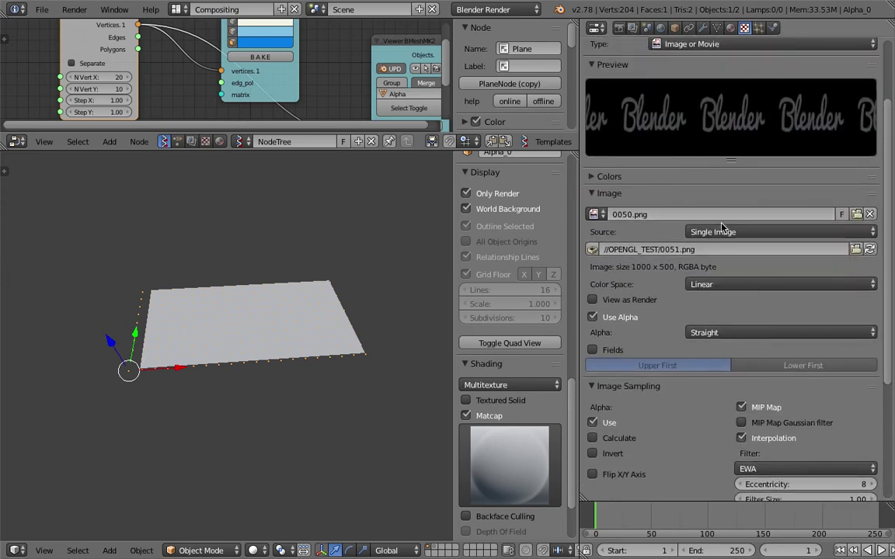
left_click(718, 285)
left_click(715, 252)
Try the Extend extension mode in the texture's image mapping and return it to Repeat.
scroll(621, 365, "down", 3)
scroll(667, 392, "down", 3)
left_click(709, 375)
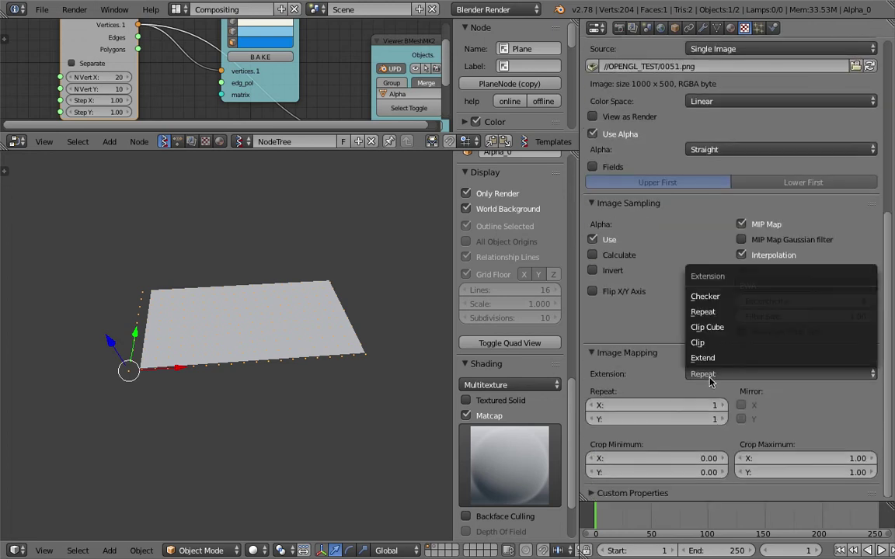
left_click(702, 358)
left_click(715, 373)
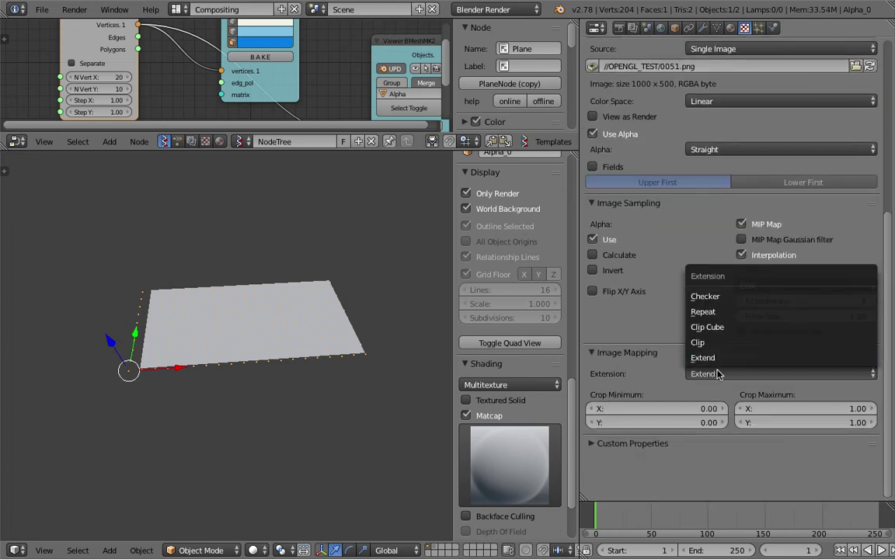
left_click(719, 312)
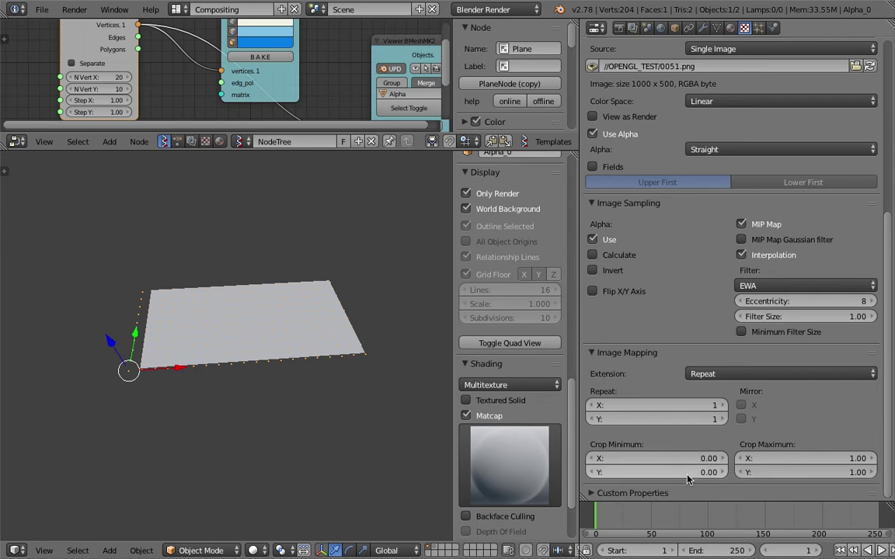
Leave the Displace texture's settings and open the point grid's mesh data properties.
scroll(718, 428, "up", 3)
scroll(718, 428, "up", 3)
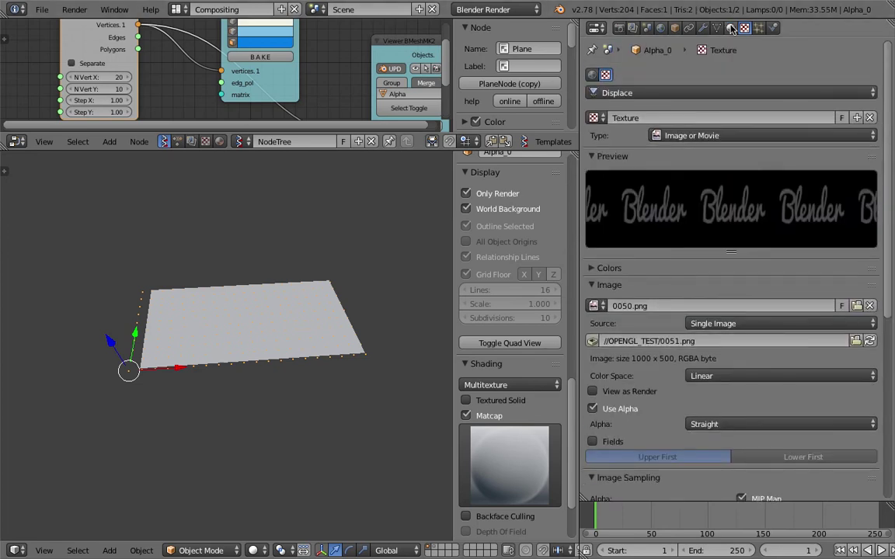
left_click(728, 28)
left_click(717, 28)
Switch the selection between the plane and the Alpha_0 point grid, leaving the plane selected.
right_click(325, 313)
right_click(179, 311)
right_click(225, 323)
right_click(319, 332)
right_click(345, 337)
right_click(360, 344)
right_click(357, 352)
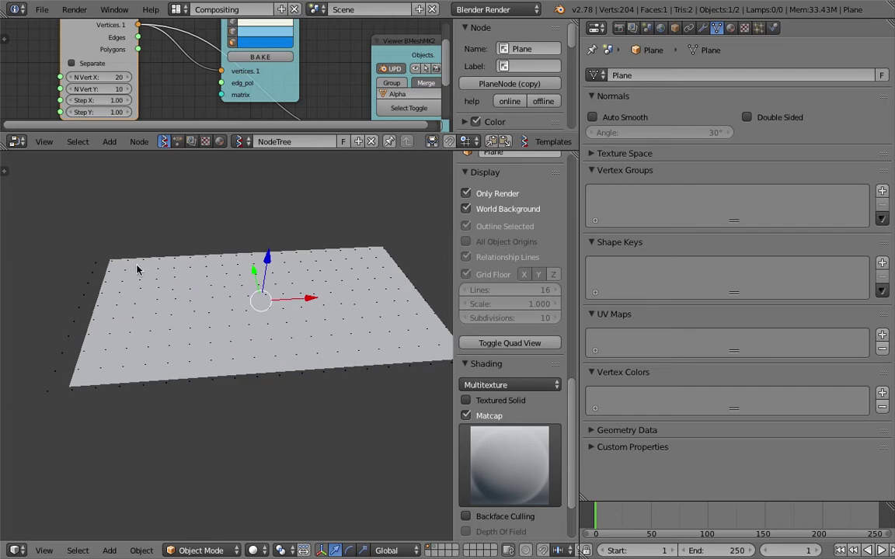
right_click(115, 264)
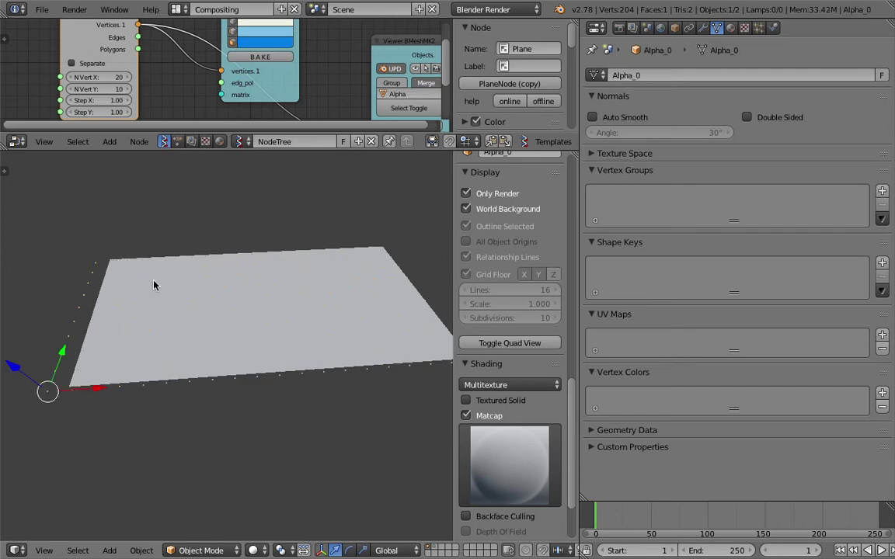
key("g")
right_click(220, 336)
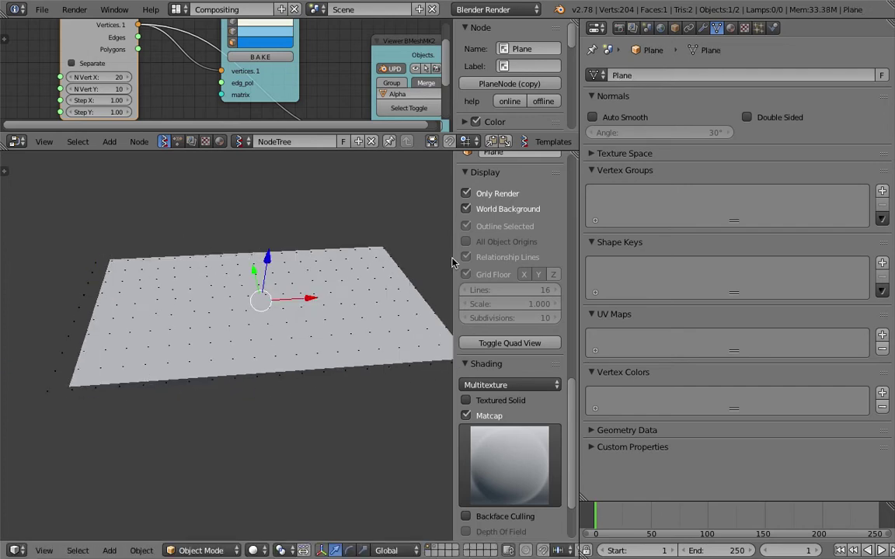
Turn off Only Render in the 3D view's display settings.
left_click(492, 196)
left_click(493, 196)
left_click(493, 195)
middle_click_drag(370, 285, 343, 286)
Move the plane along X away from the point grid and hide the 3D view's properties sidebar.
key("g")
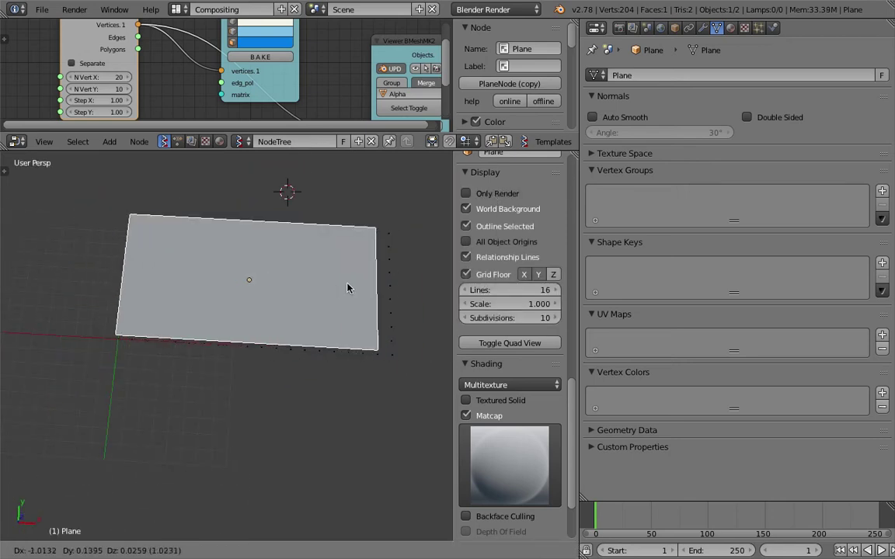
right_click(371, 293)
left_click_drag(311, 288, 51, 299)
middle_click_drag(51, 300, 375, 292)
key("n")
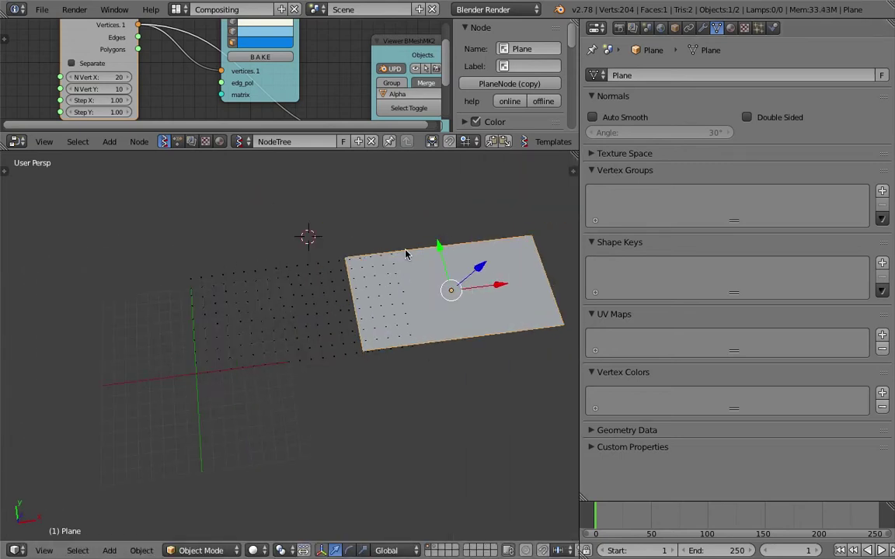
Move the plane back along X over the point grid and slightly adjust its height against the points.
left_click_drag(506, 289, 356, 327)
scroll(356, 327, "up", 3)
middle_click_drag(356, 327, 357, 295)
mouse_move(345, 318)
left_mouse_down()
mouse_move(426, 307)
mouse_move(333, 314)
mouse_move(346, 310)
left_mouse_up()
middle_click_drag(351, 286, 363, 269)
Save the scene as a new version named LED_003.blend on the Desktop.
left_click(49, 12)
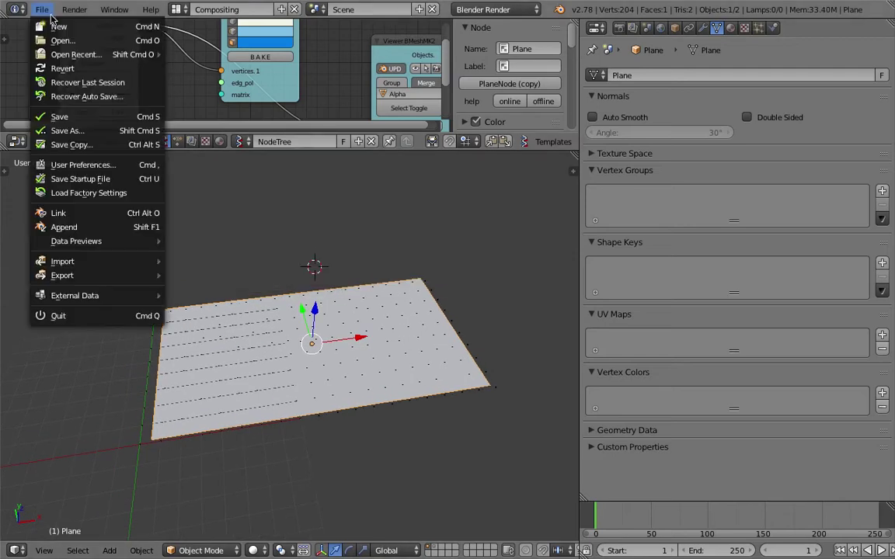
left_click(66, 130)
left_click(793, 62)
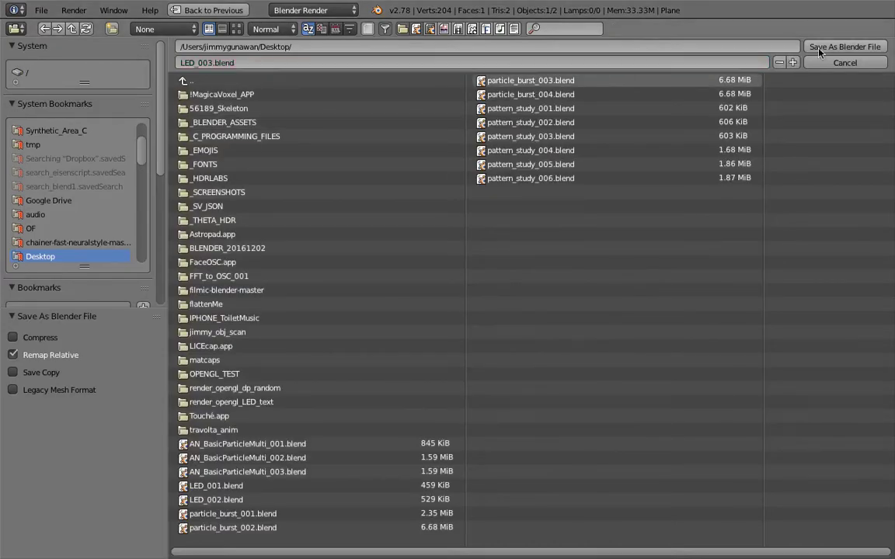
left_click(845, 46)
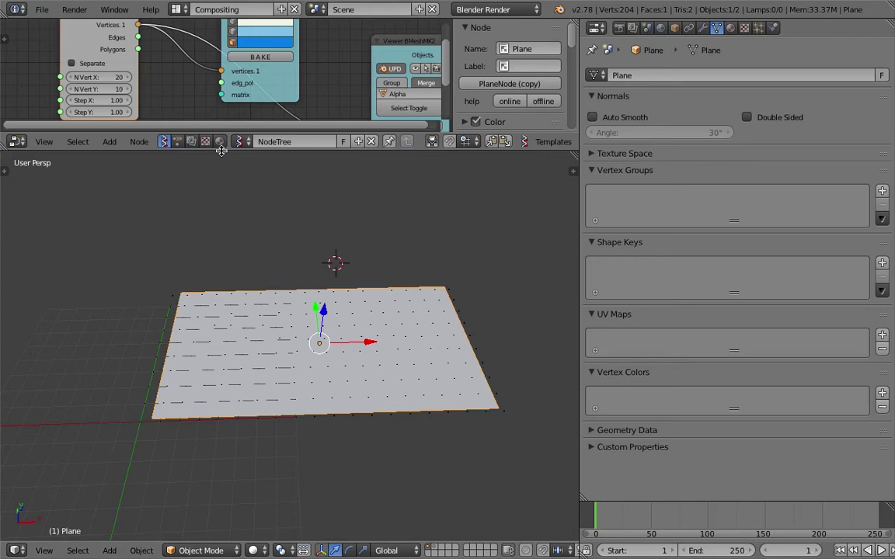
Enlarge the node editor and set the Plane node to 40 vertices in X and 20 in Y.
left_click_drag(221, 153, 155, 247)
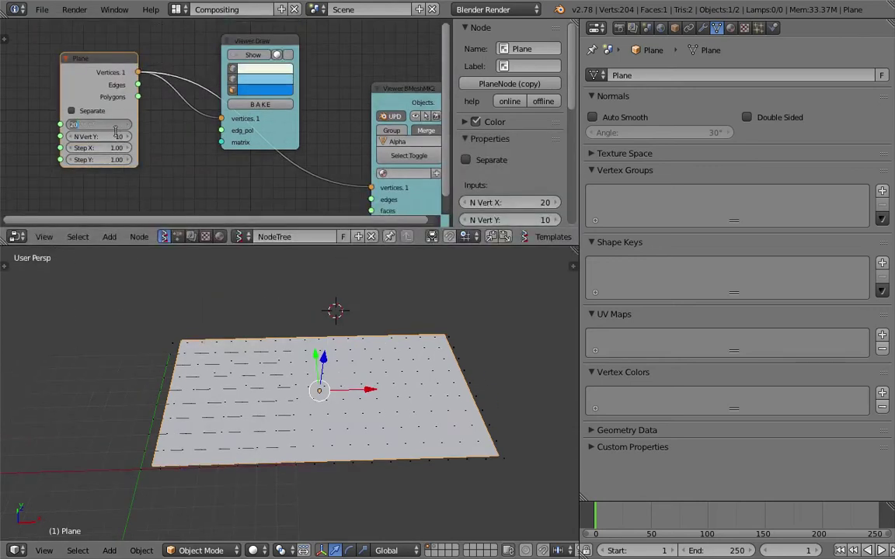
scroll(351, 342, "down", 1)
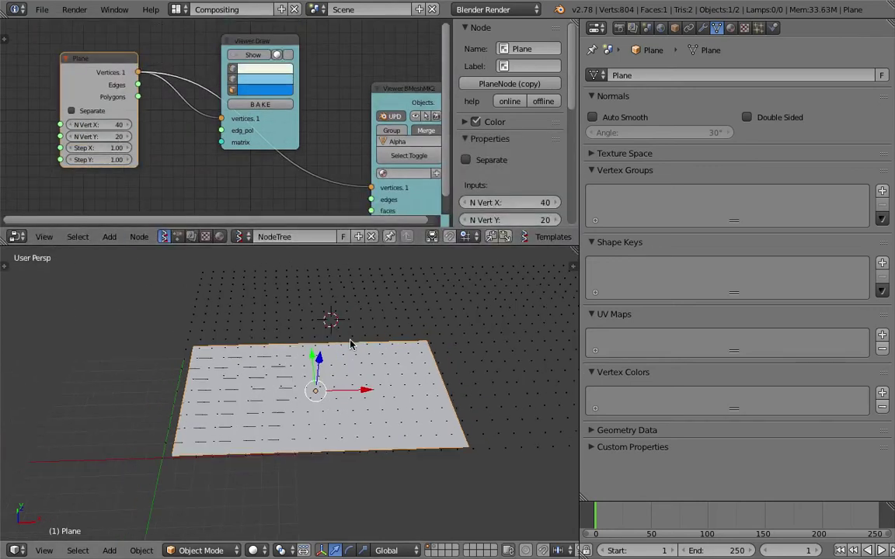
right_click(354, 348)
scroll(360, 362, "down", 3)
Scale up the plane and shift it along X over the enlarged point grid.
right_click(370, 405)
middle_click_drag(369, 407, 304, 417, "shift")
key("s")
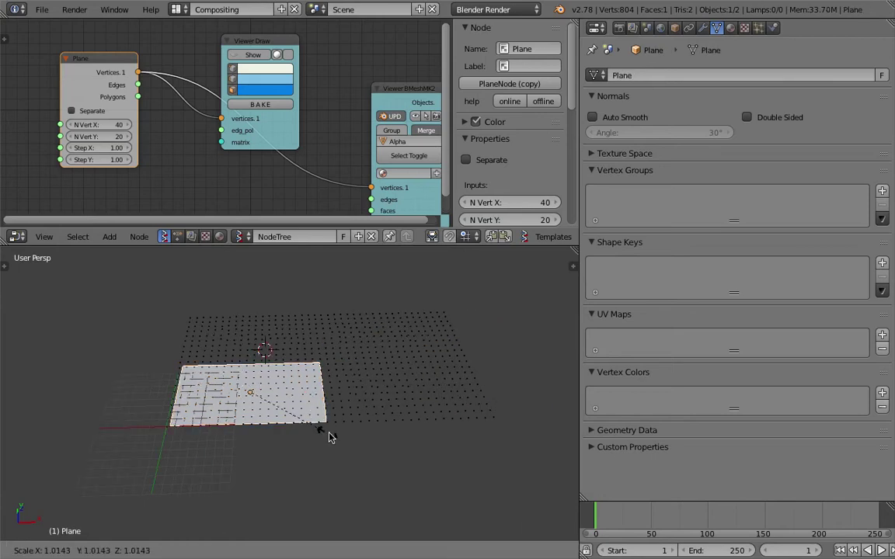
left_click(351, 414)
left_click_drag(301, 393, 359, 391)
Switch to the top view, then move and scale the plane to cover most of the point grid.
left_click(44, 550)
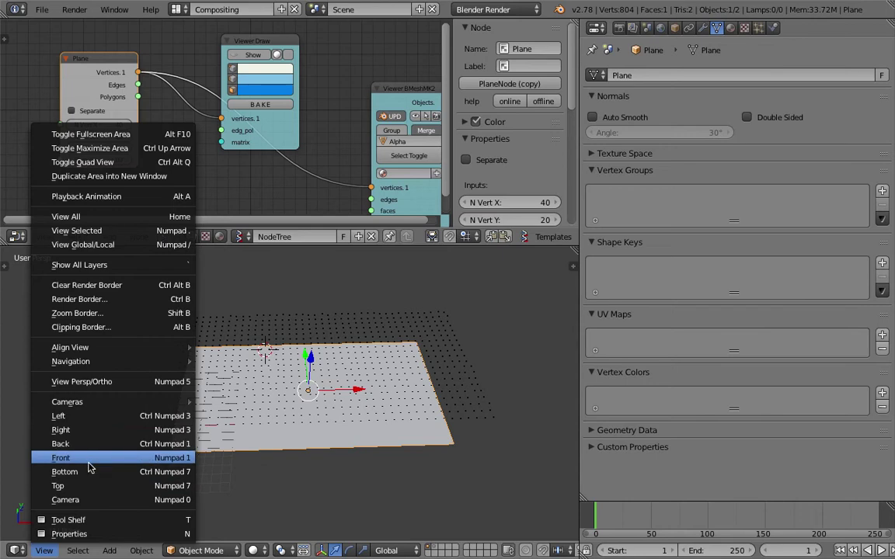
left_click(94, 485)
key("g")
left_click(361, 369)
key("s")
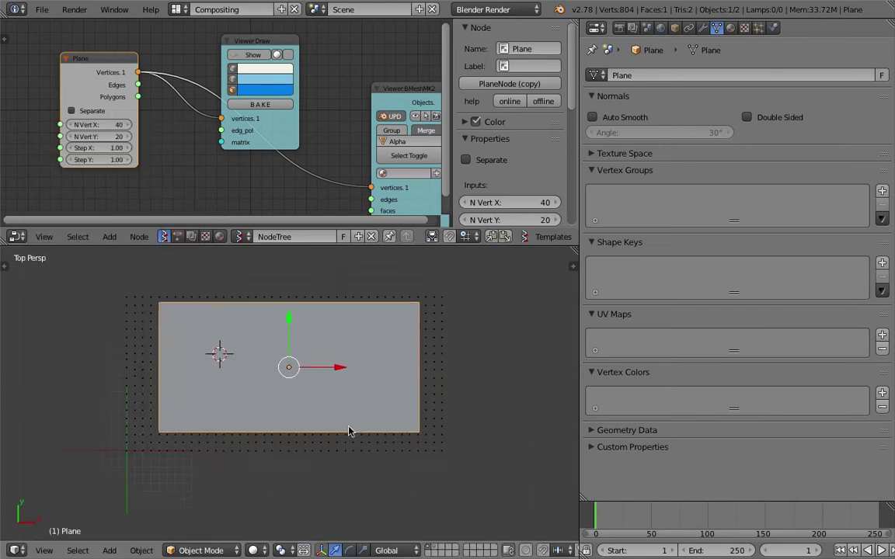
left_click(380, 443)
key("g")
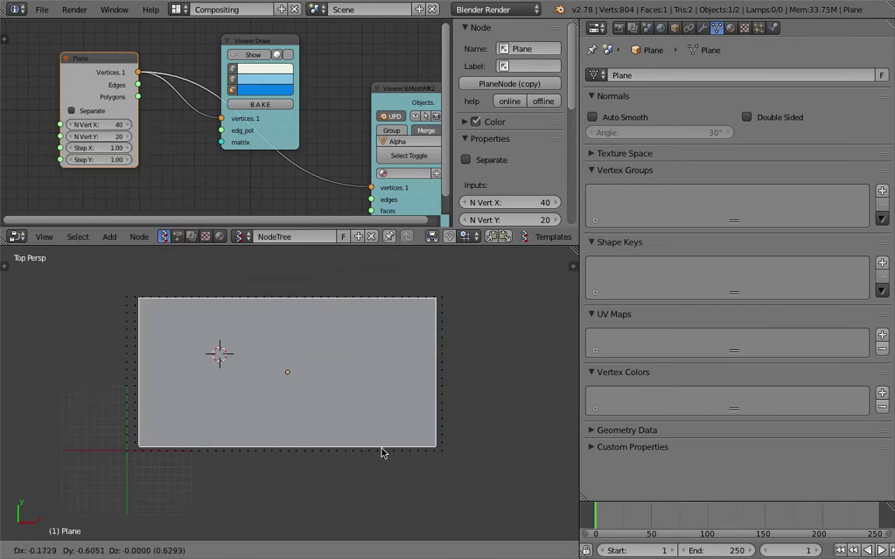
left_click(381, 453)
Refine the plane's position and size against the point grid's outline, then undo the last change.
key("g")
left_click(388, 459)
key("s")
left_click(396, 463)
key("g")
right_click(393, 460)
key("ctrl+z")
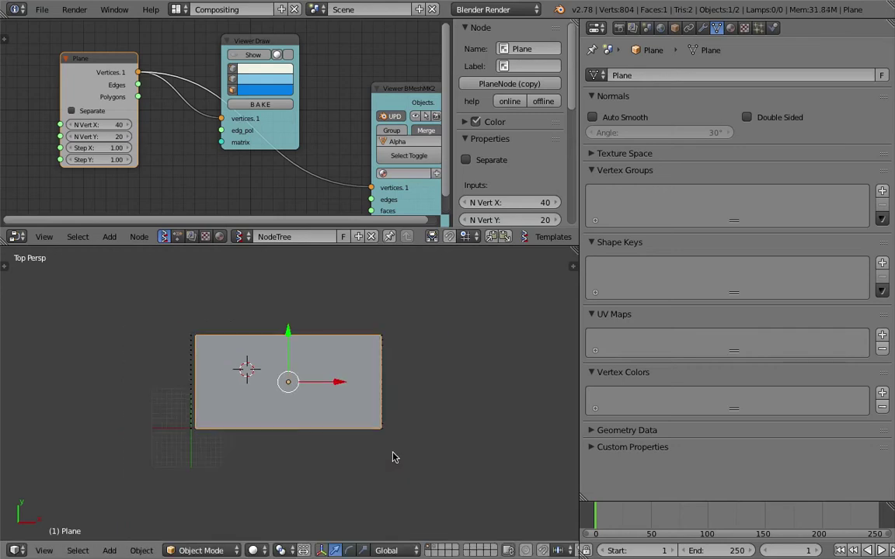
Move the plane along X to sit beside the point grid and save over the file.
left_click_drag(341, 386, 558, 394)
scroll(561, 393, "up", 3)
middle_click_drag(531, 390, 475, 383, "shift")
scroll(485, 386, "down", 3)
mouse_move(510, 384)
left_mouse_down()
mouse_move(518, 386)
mouse_move(435, 385)
mouse_move(531, 391)
mouse_move(443, 389)
mouse_move(517, 391)
left_mouse_up()
scroll(511, 386, "up", 1)
key("ctrl+s")
left_click(394, 371)
Hide the node sidebar and rearrange the nodes with Viewer Draw above Viewer BMesh, toggling Viewer Draw's display on and off.
key("n")
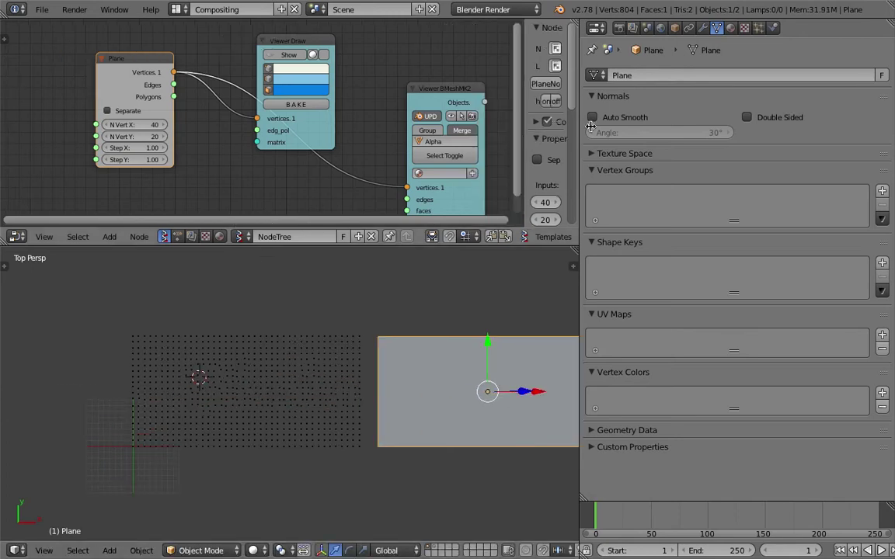
scroll(362, 119, "down", 2)
left_click_drag(380, 74, 234, 99)
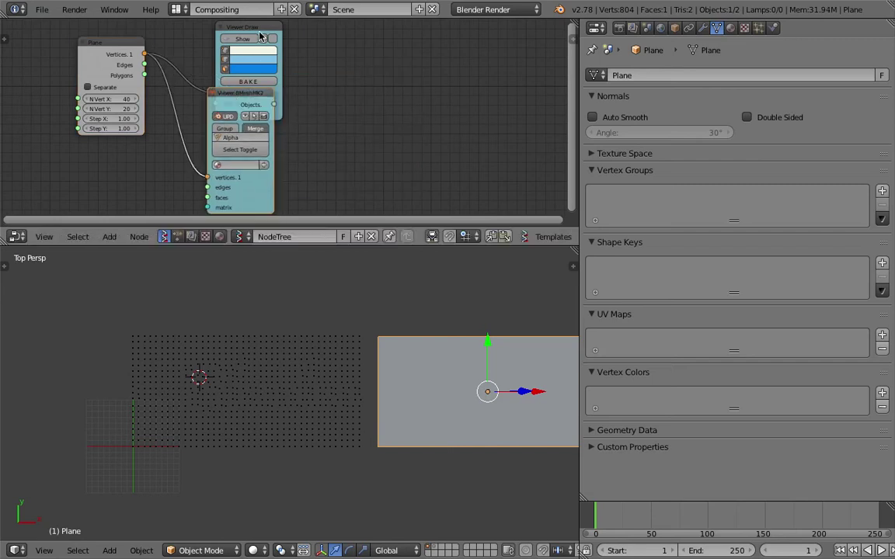
middle_click_drag(323, 79, 328, 133)
left_click_drag(246, 98, 209, 44)
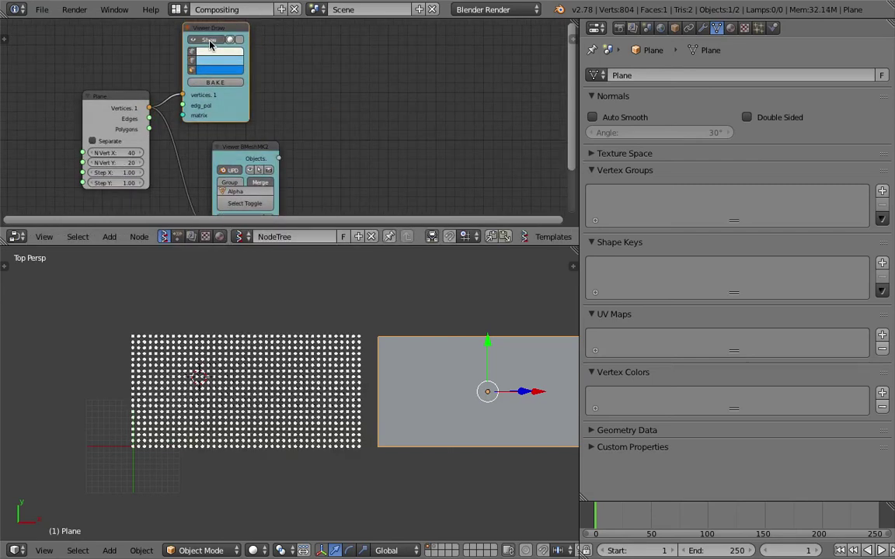
scroll(349, 146, "down", 1)
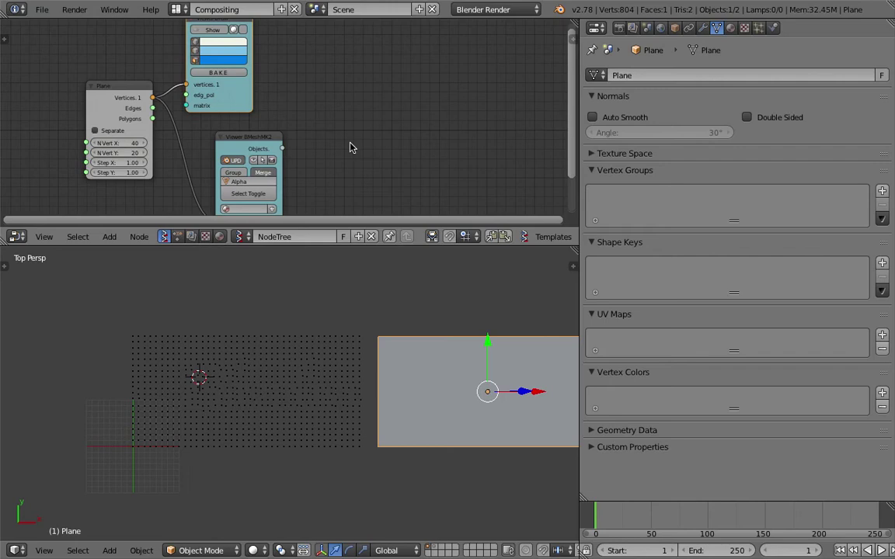
scroll(351, 146, "right", 3)
Select the Alpha_0 point grid and save over the LED blend file.
right_click(339, 354)
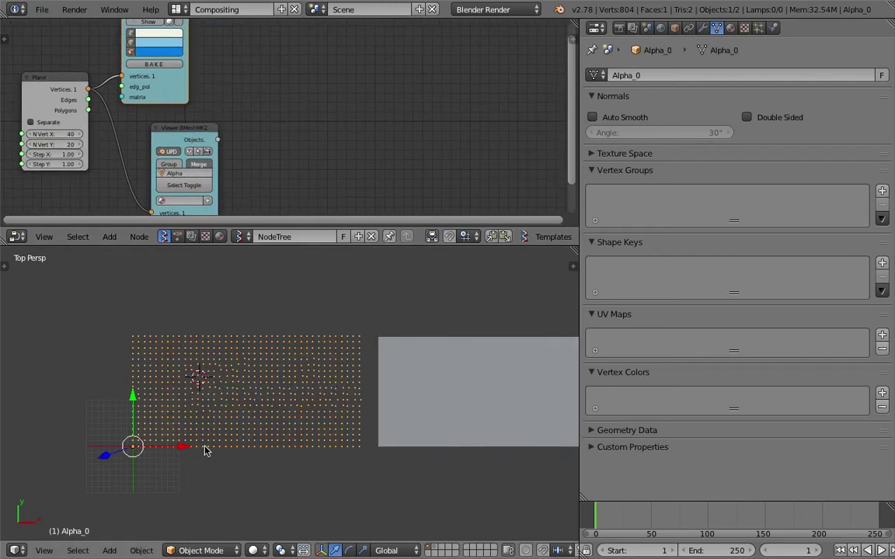
scroll(303, 148, "right", 1)
key("ctrl+s")
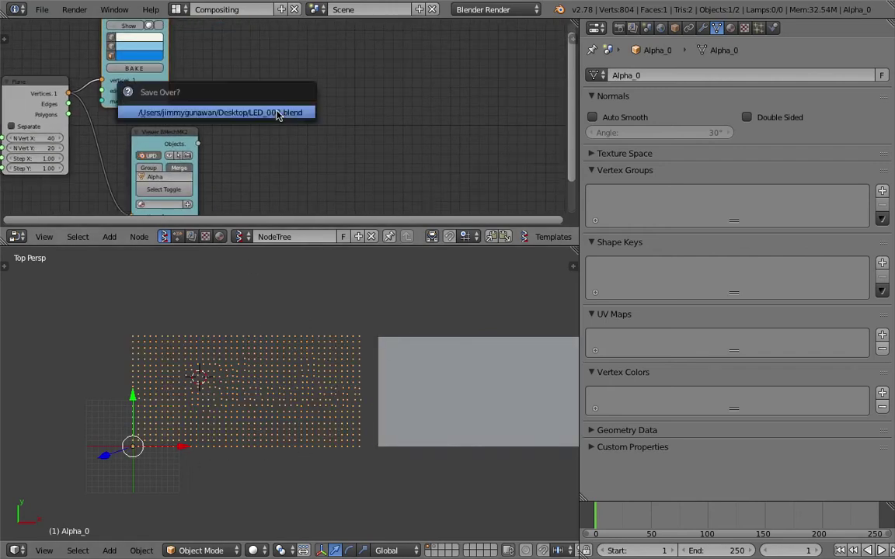
left_click(329, 111)
Add an Objects in mk2 node to the node tree beside the viewer nodes.
key("shift+a")
left_click(298, 106)
type("s")
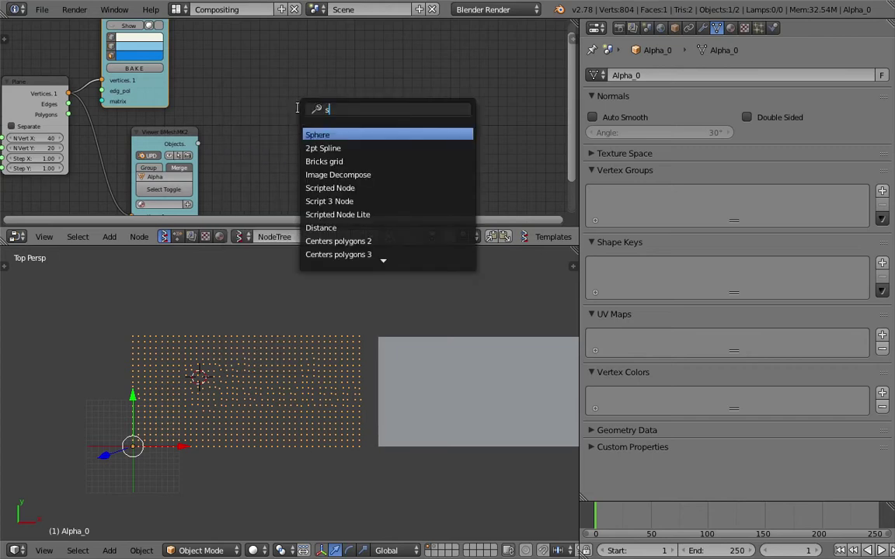
key("BackSpace")
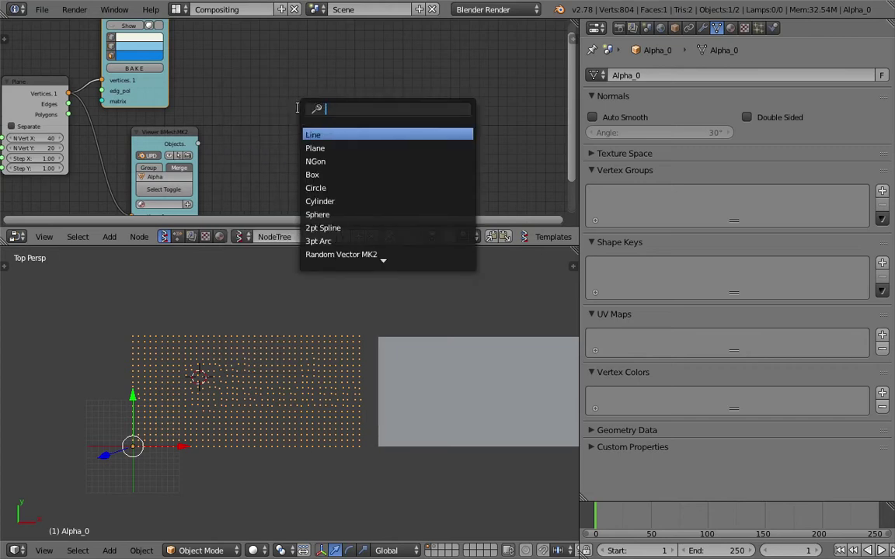
type("objec")
key("Down")
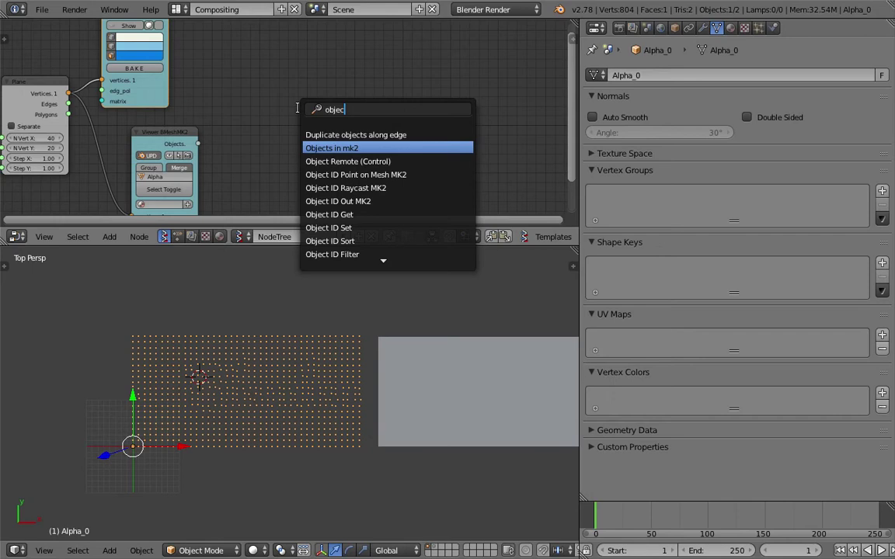
key("Return")
left_click(296, 61)
scroll(295, 60, "down", 2)
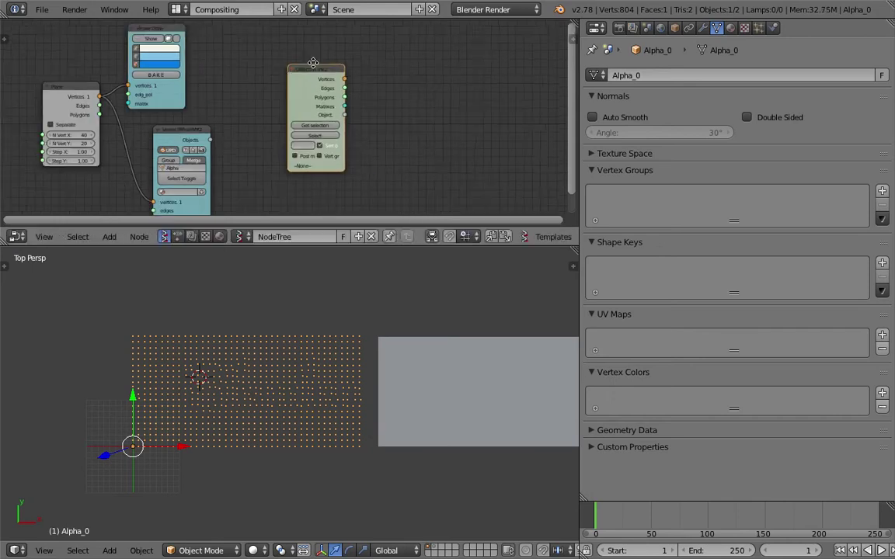
middle_click_drag(295, 60, 201, 55)
scroll(208, 111, "up", 3)
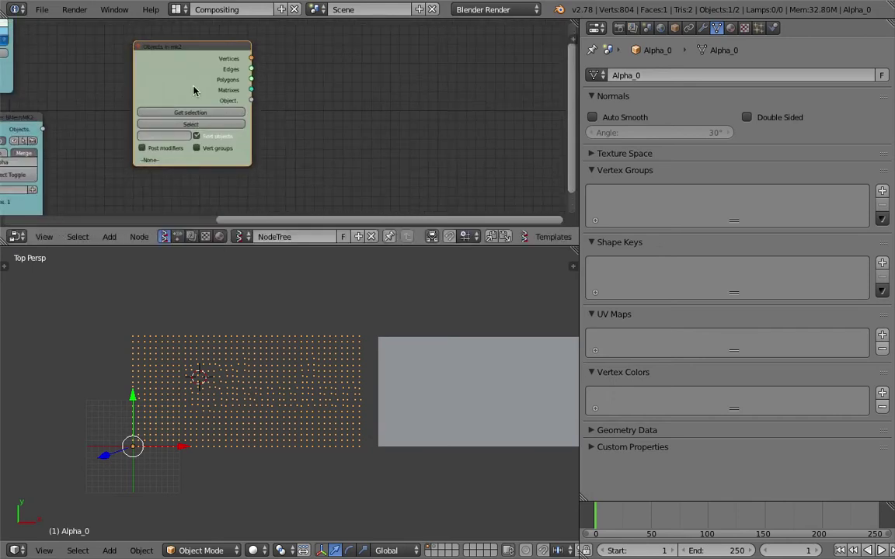
Duplicate the Objects in mk2 node, load Alpha_0 into both, and enable Post modifiers on the copy.
key("shift+d")
left_click(331, 80)
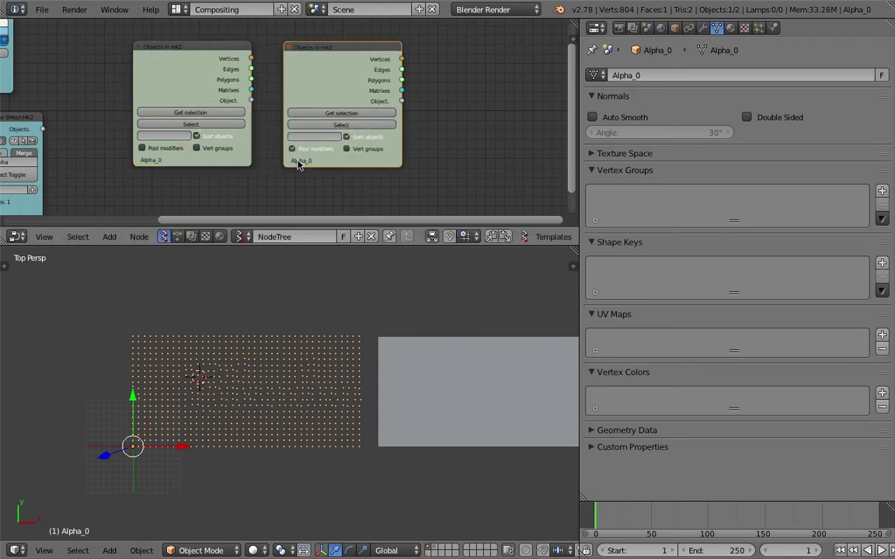
scroll(340, 172, "down", 2)
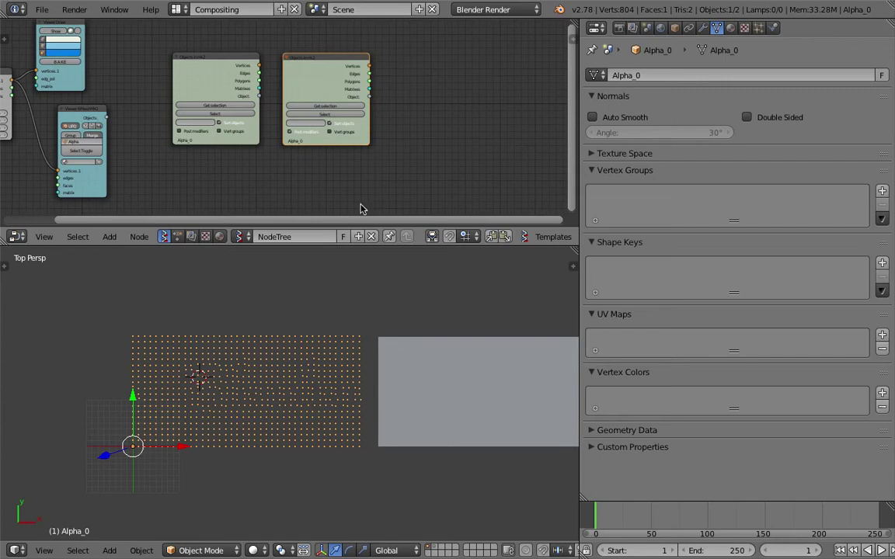
Enlarge the node editor further and place the copied Objects in mk2 node below the original.
left_click_drag(342, 246, 334, 353)
middle_click_drag(325, 315, 311, 285)
left_click_drag(286, 76, 153, 197)
scroll(351, 141, "up", 3)
Add a Distance node and connect the vertices and matrices of both Objects in mk2 nodes to it.
key("shift+a")
left_click(353, 135)
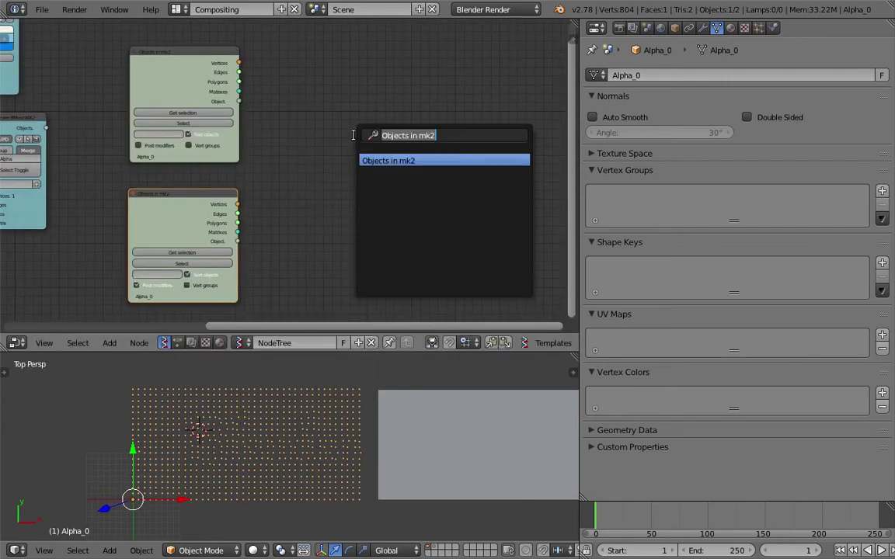
type("dis")
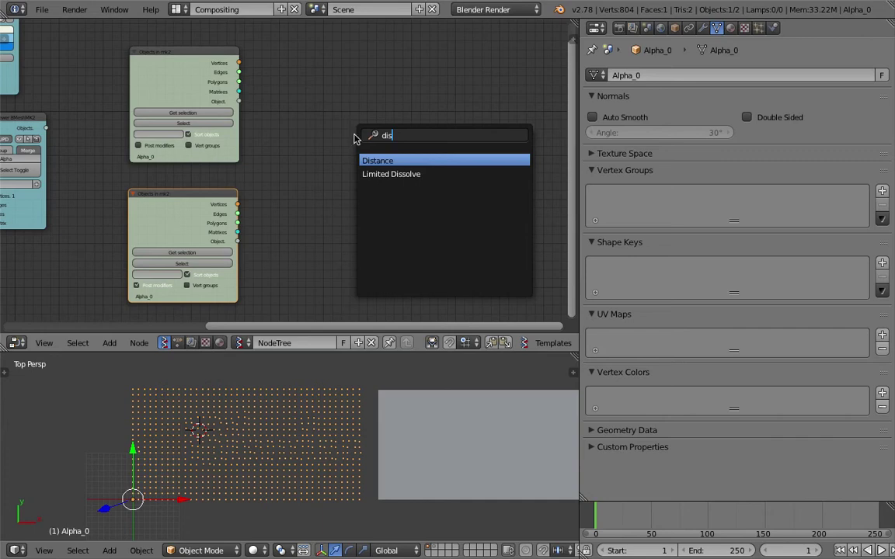
key("Return")
left_click(332, 136)
scroll(311, 140, "up", 2)
left_click_drag(227, 34, 344, 184)
left_click_drag(225, 212, 287, 250)
Inspect the Distance node's output with a temporary Stethoscope node and delete that node.
scroll(335, 140, "down", 5, "ctrl")
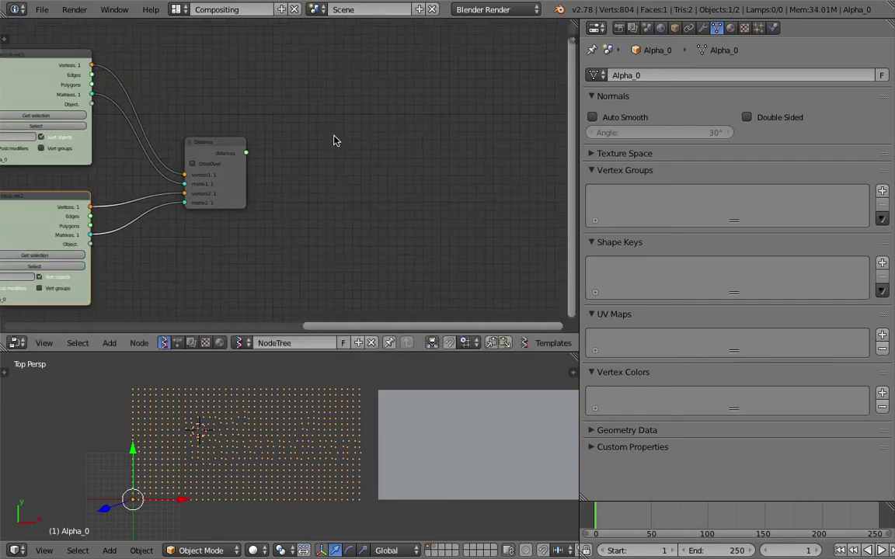
key("shift+a")
left_click(361, 137)
type("viewstet")
key("Return")
left_click(256, 144)
left_click_drag(240, 150, 309, 148)
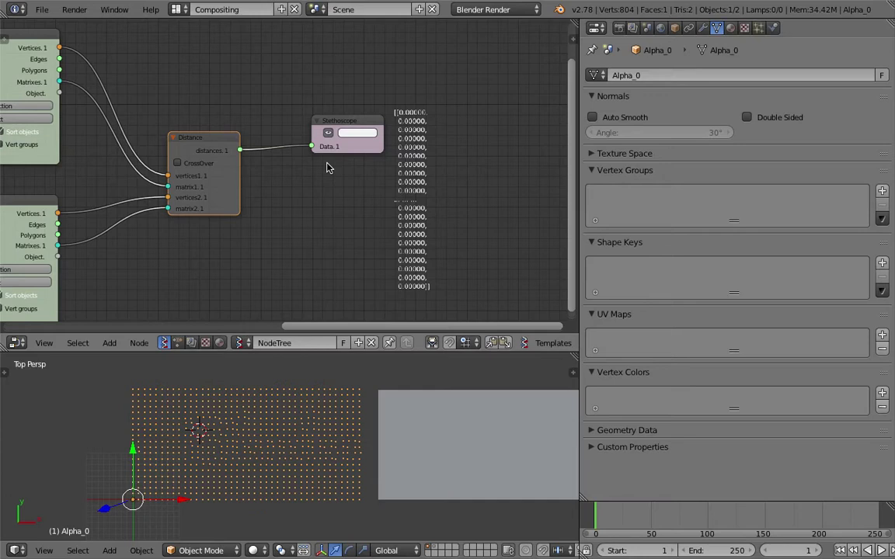
scroll(323, 147, "up", 1)
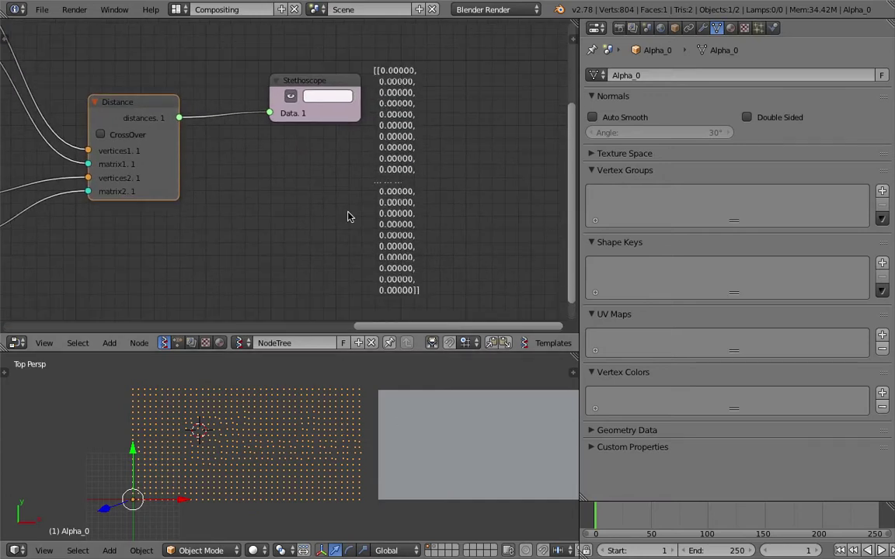
key("x")
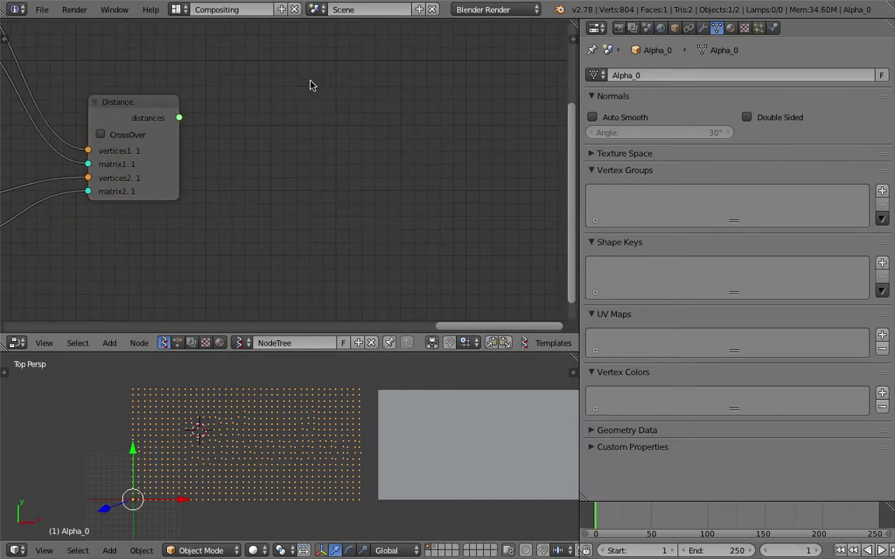
Add a Viewer text mk2 node and connect the Distance node's distances output to its edg_pol input.
key("space")
type("view")
key("Down")
key("Down")
key("Down")
key("Down")
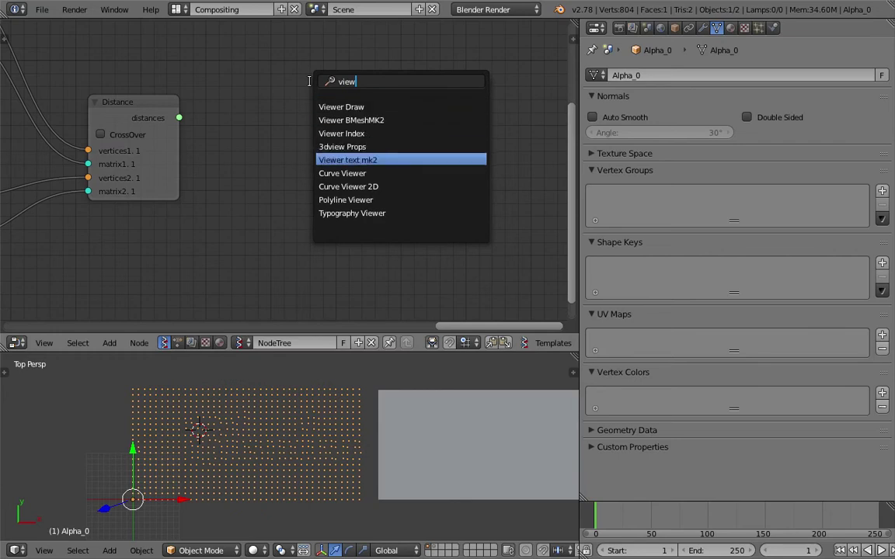
key("Return")
left_click(226, 62)
left_click_drag(178, 118, 202, 139)
left_click_drag(253, 177, 253, 165)
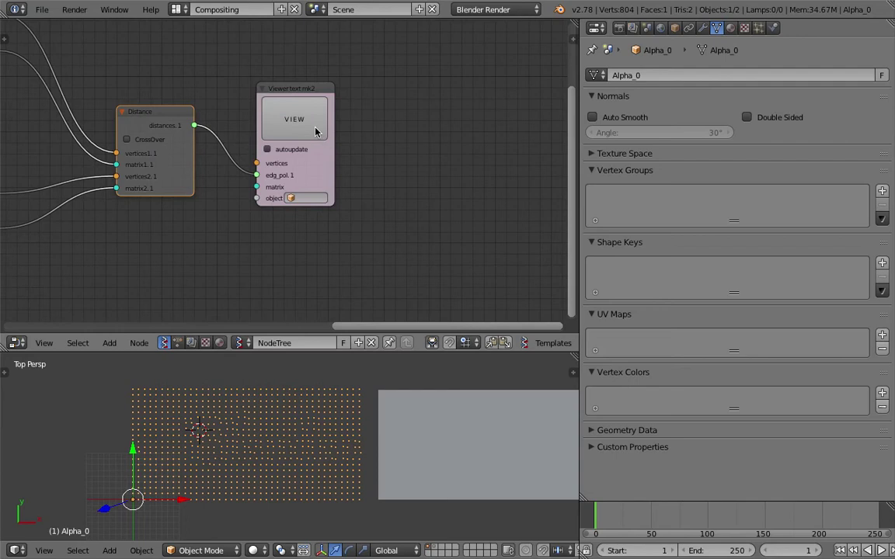
Output the distances as viewer text, place its frame beyond the Viewer text mk2 node, and save the file.
scroll(329, 225, "down", 2)
scroll(328, 225, "down", 4)
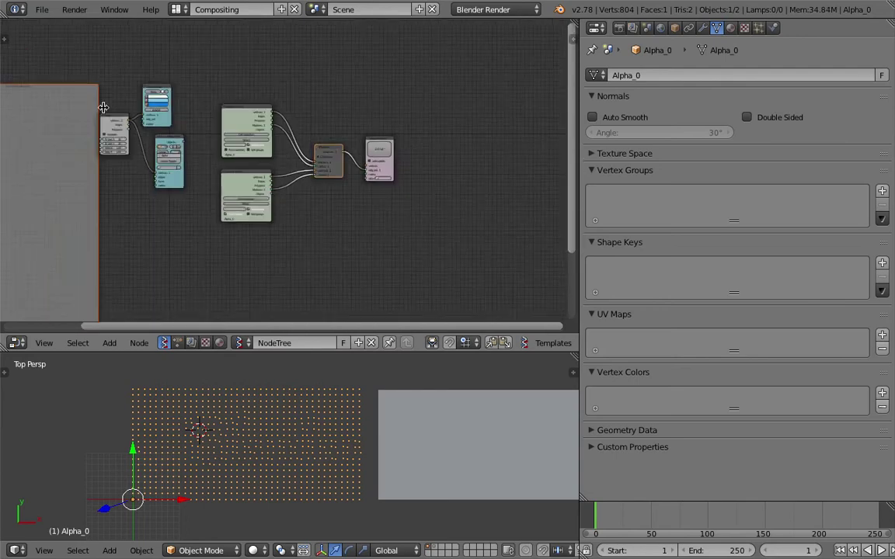
left_click_drag(36, 90, 389, 101)
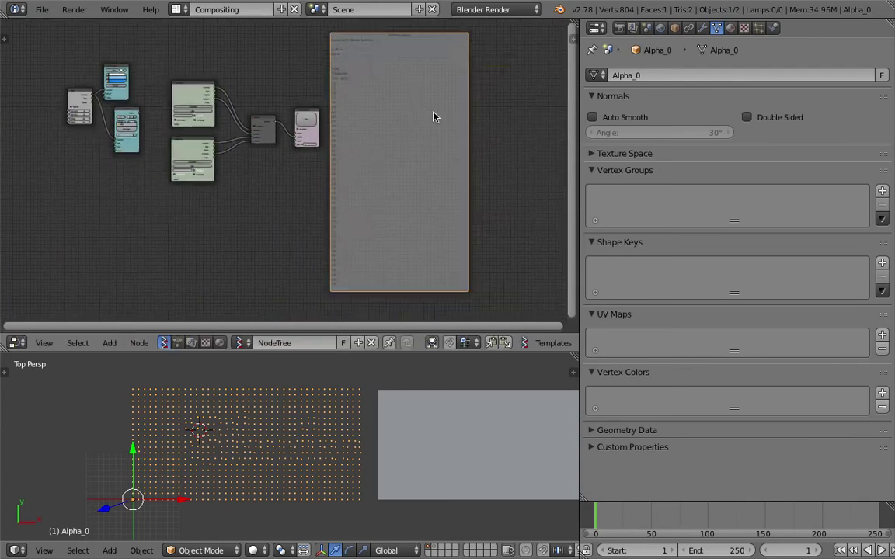
scroll(391, 101, "up", 3)
scroll(389, 172, "up", 5)
middle_click_drag(391, 166, 409, 146)
scroll(397, 187, "down", 4)
mouse_move(564, 173)
left_mouse_down()
mouse_move(576, 190)
mouse_move(570, 235)
mouse_move(564, 187)
mouse_move(574, 277)
mouse_move(573, 160)
left_mouse_up()
scroll(392, 107, "up", 3)
key("ctrl+s")
left_click(400, 123)
middle_click_drag(254, 181, 310, 115)
scroll(310, 115, "up", 1)
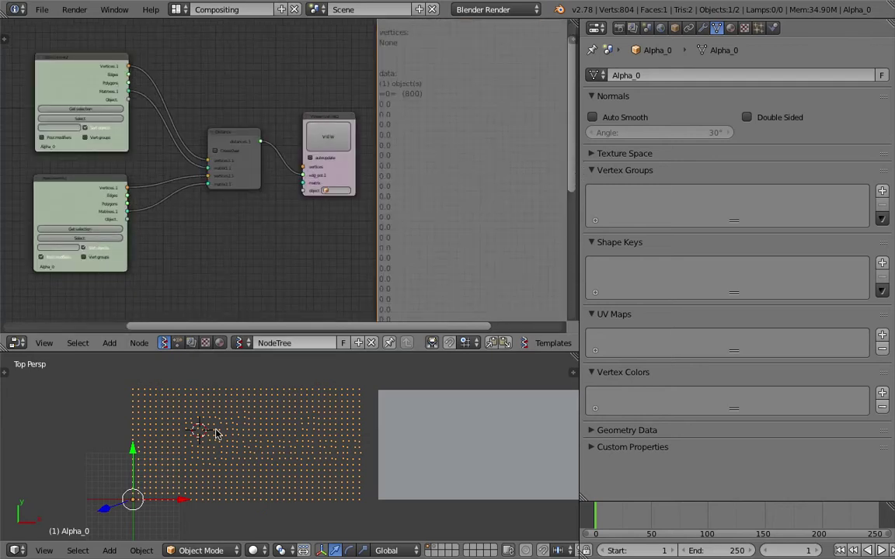
Split the 3D view, turn one part into a text editor, and find the non-zero distances in the Sverchok viewer text.
left_click_drag(574, 354, 287, 381)
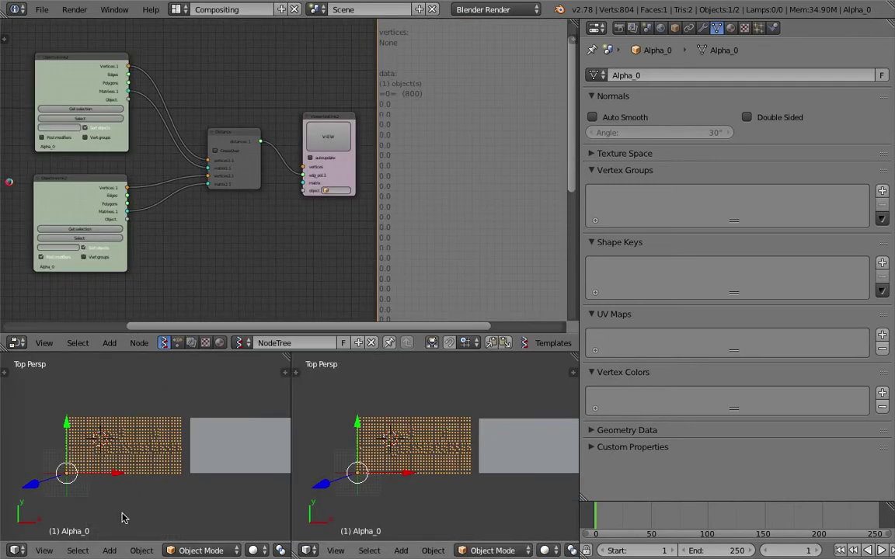
left_click(10, 550)
left_click(50, 361)
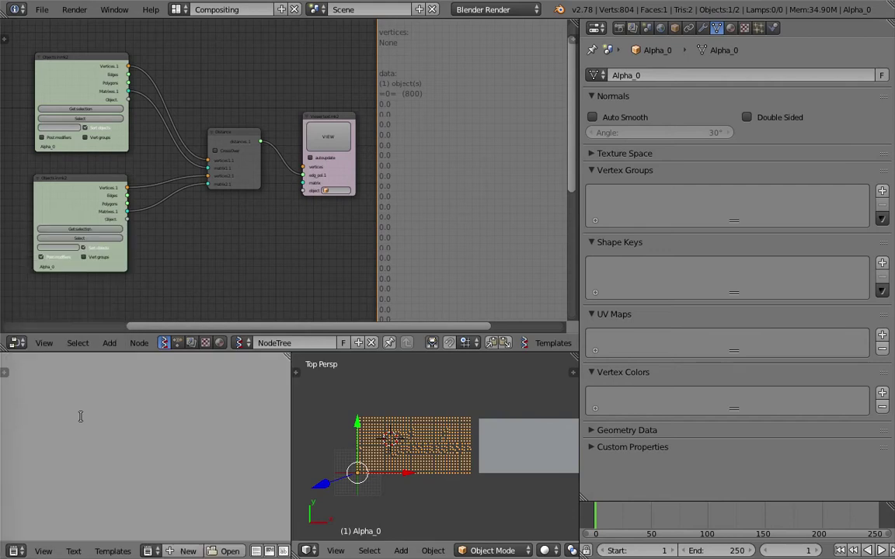
left_click(153, 551)
left_click(168, 410)
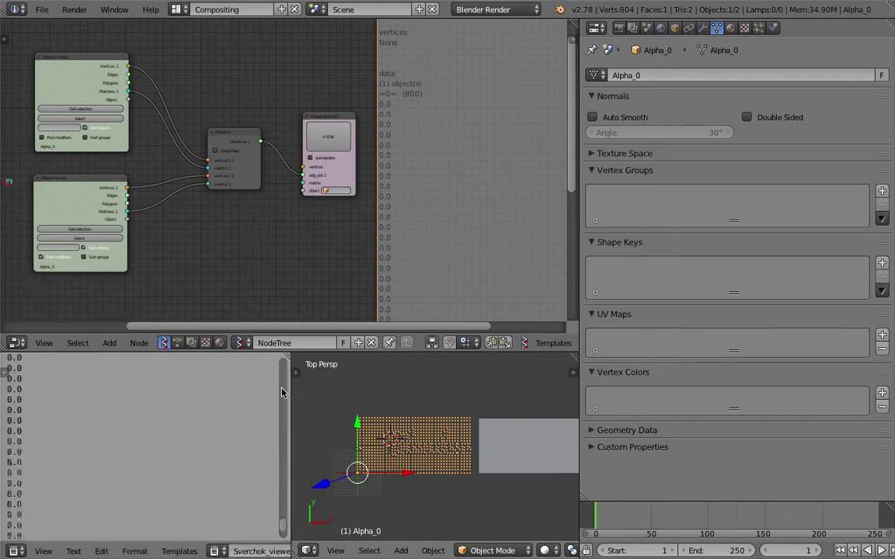
left_click_drag(282, 521, 282, 475)
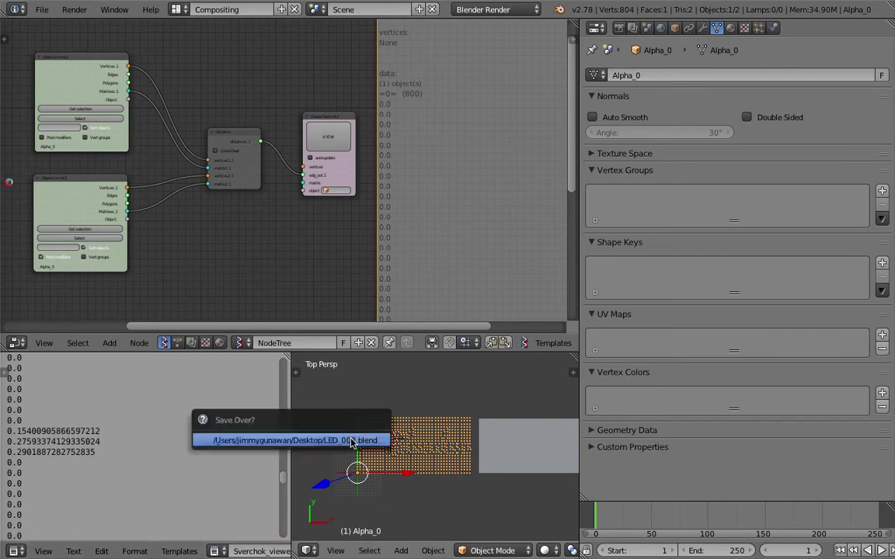
Try a strength of 2 on Alpha_0's Displace modifier and undo the change.
left_click(702, 28)
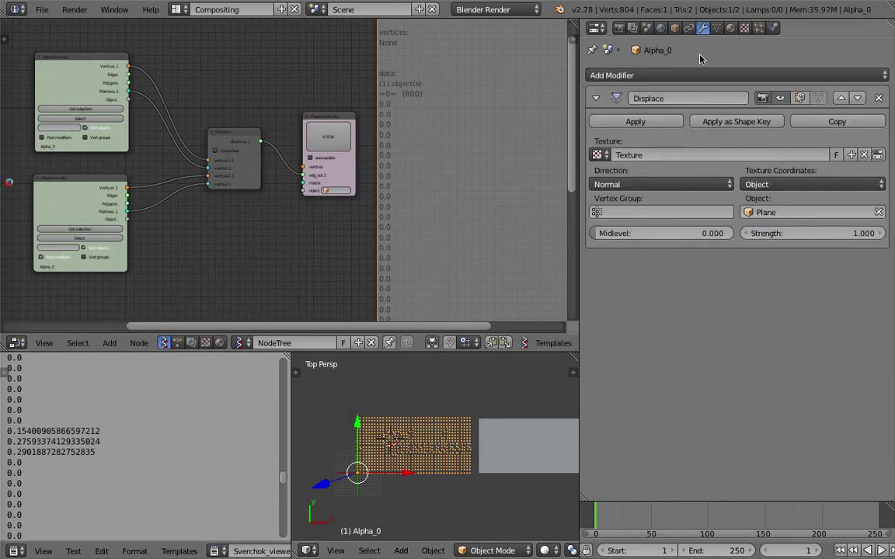
left_click(800, 233)
type("2")
key("Return")
key("ctrl+z")
mouse_move(660, 233)
left_mouse_down()
mouse_move(681, 233)
mouse_move(657, 233)
left_mouse_up()
Select the Plane and widen the 3D view by narrowing the text editor.
scroll(385, 434, "up", 5)
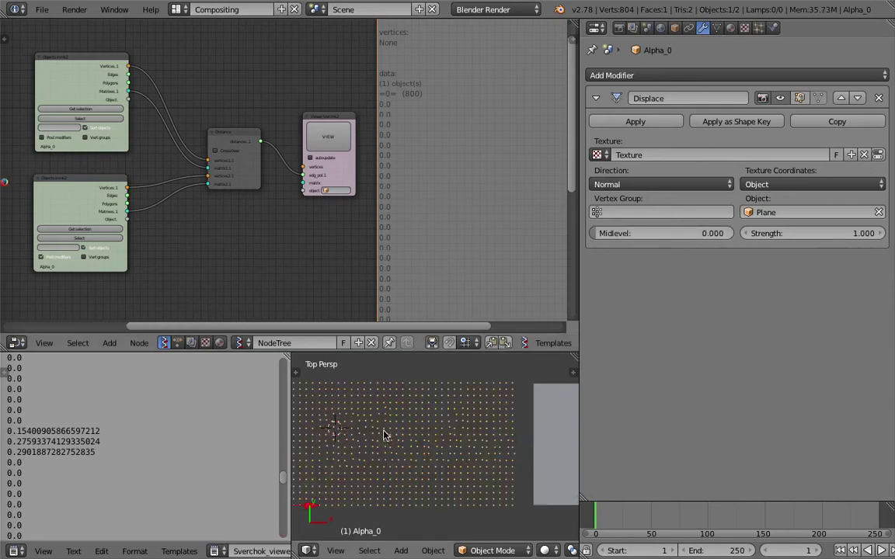
scroll(373, 435, "down", 6)
scroll(399, 429, "up", 3)
scroll(399, 428, "down", 3)
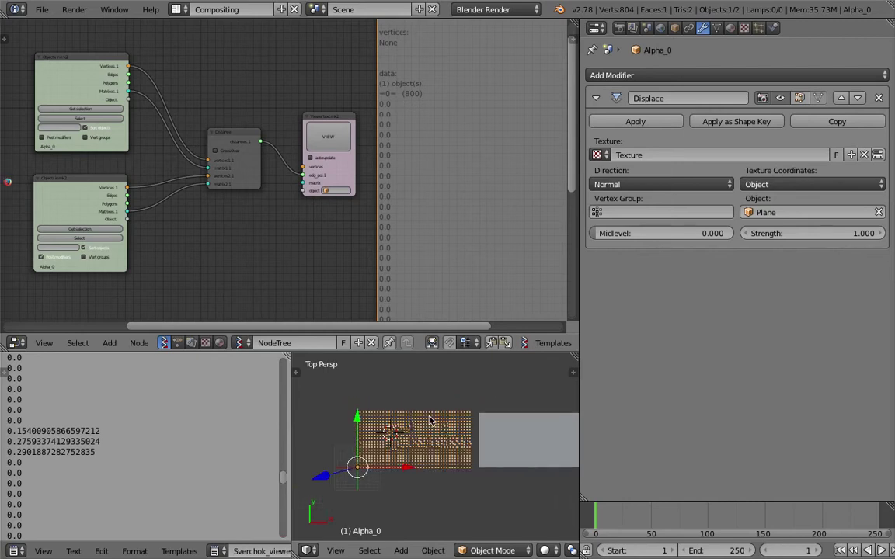
right_click(509, 431)
mouse_move(570, 444)
left_mouse_down()
mouse_move(300, 447)
mouse_move(567, 450)
left_mouse_up()
middle_click_drag(567, 450, 309, 417)
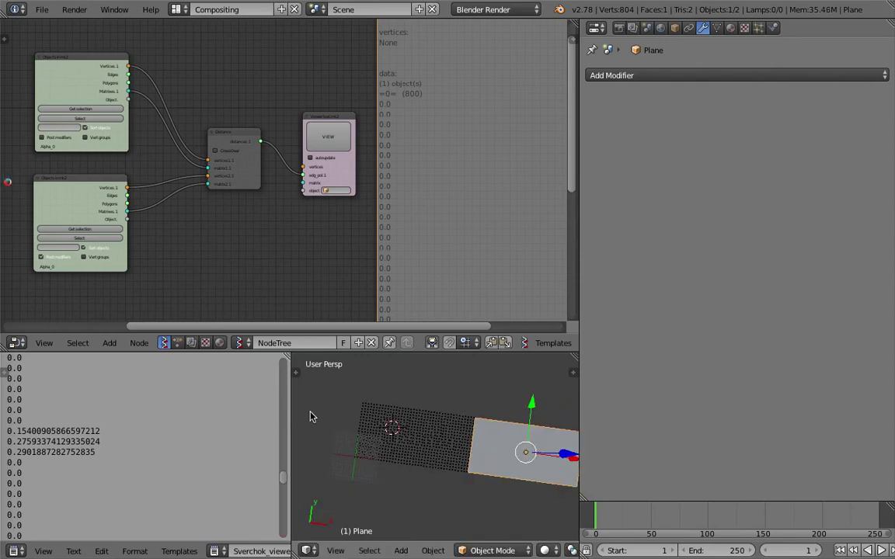
left_click_drag(289, 372, 164, 389)
scroll(320, 230, "down", 2)
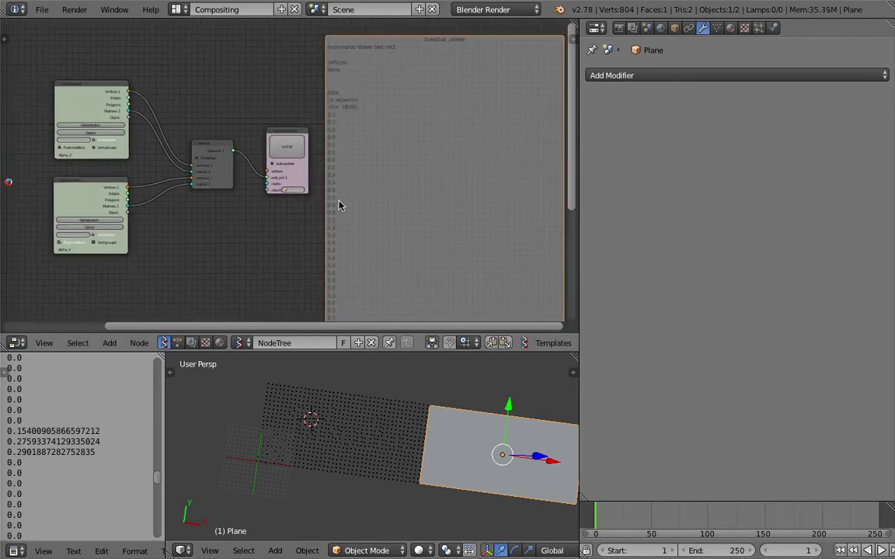
Delete the Sverchok viewer frame from the node tree, widen the node editor, and save the file.
key("ctrl+s")
left_click(297, 112)
left_click_drag(579, 126, 714, 138)
key("ctrl+s")
left_click(420, 149)
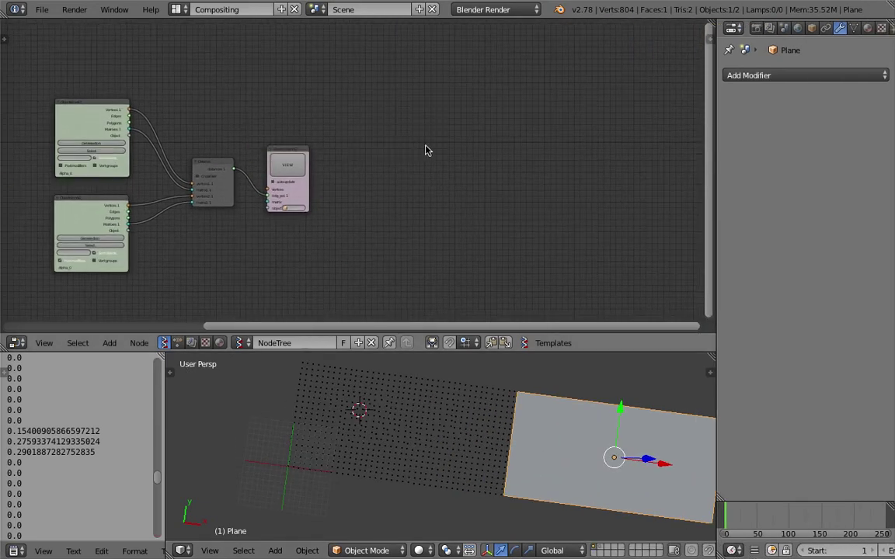
Search for "insta" and add a Dupli instancer node in the empty area beyond the Viewer text mk2 node.
key("shift+a")
left_click(426, 148)
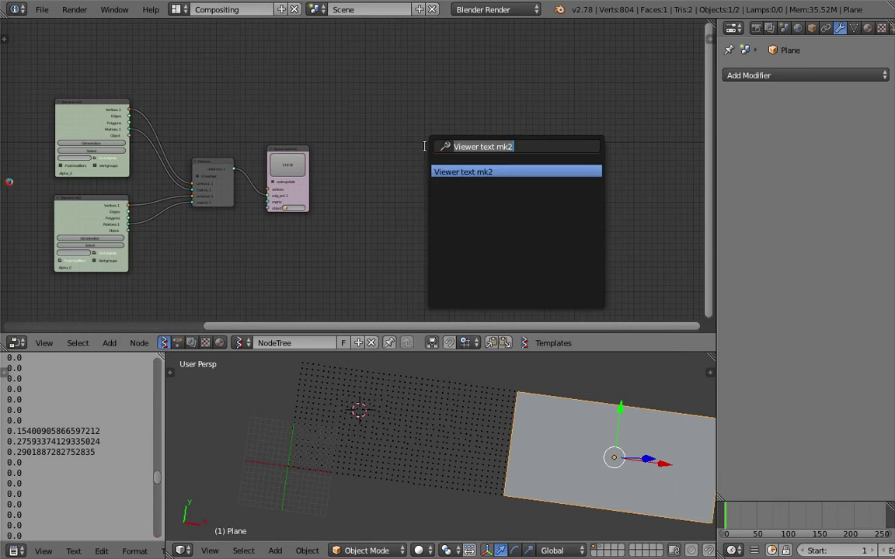
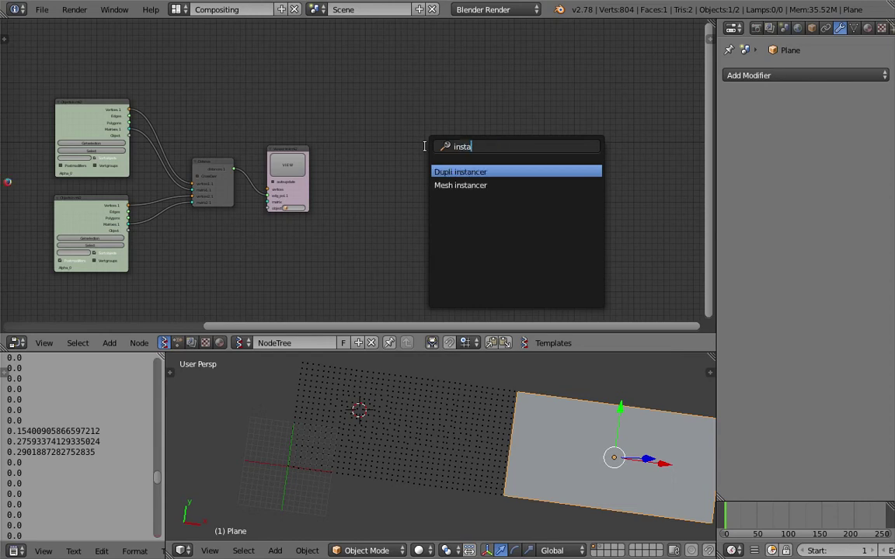
key("Return")
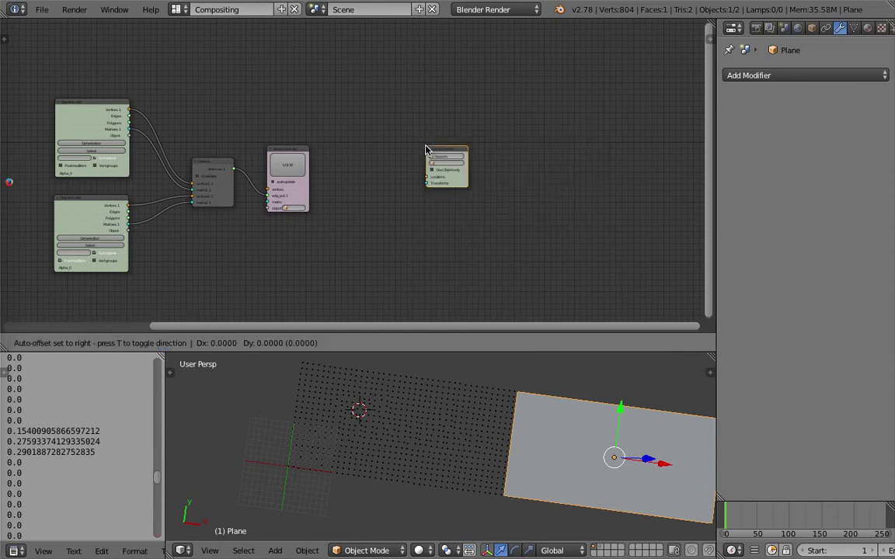
left_click(497, 125)
scroll(511, 108, "up", 3)
Add a mesh cube to the scene, move it clear of the point grid, and scale it down.
key("shift+a")
mouse_move(446, 347)
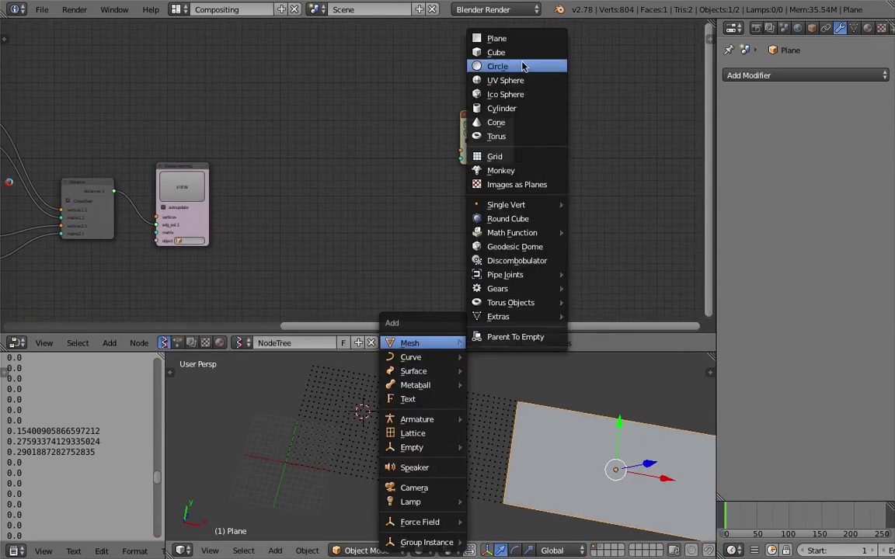
left_click(471, 53)
key("g")
left_click(466, 434)
key("s")
left_click(339, 405)
scroll(365, 389, "up", 2)
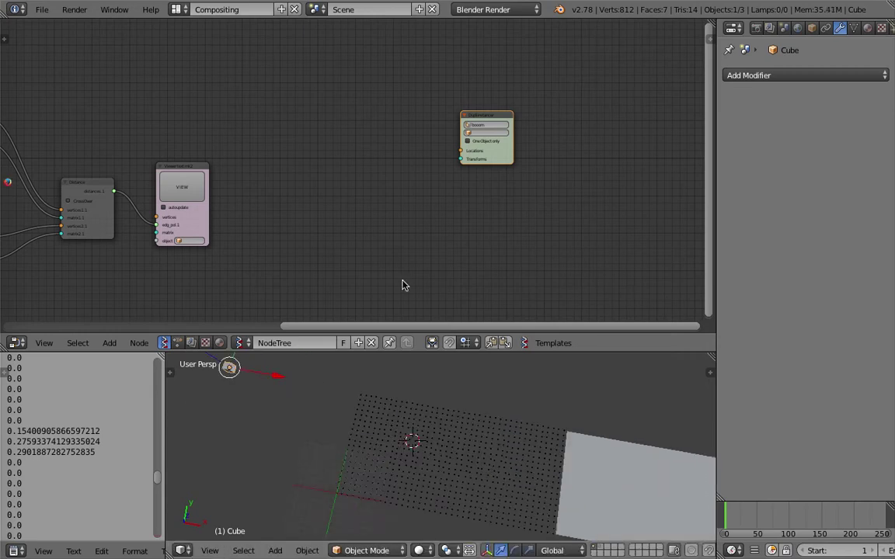
Set Cube as the Dupli instancer's object, enable One Object only, and save the file.
left_click(487, 132)
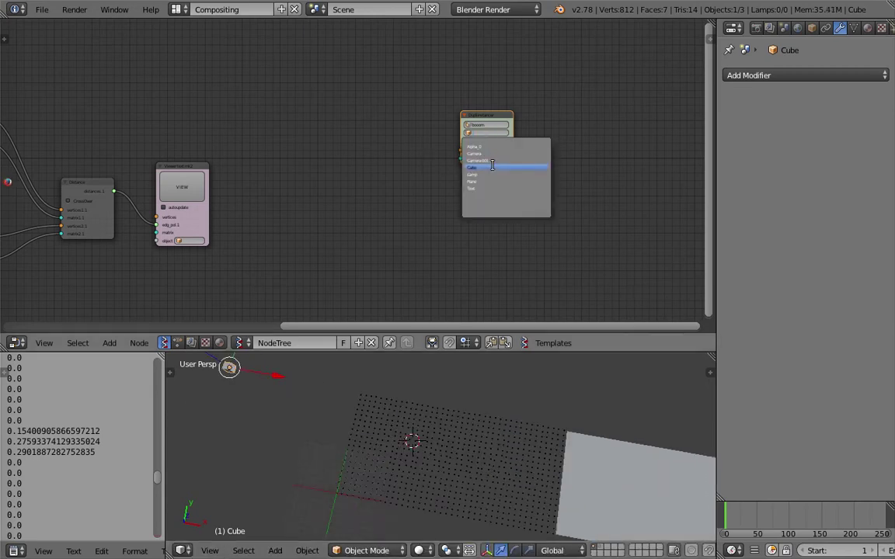
left_click(492, 165)
scroll(416, 134, "up", 1)
scroll(433, 138, "up", 1)
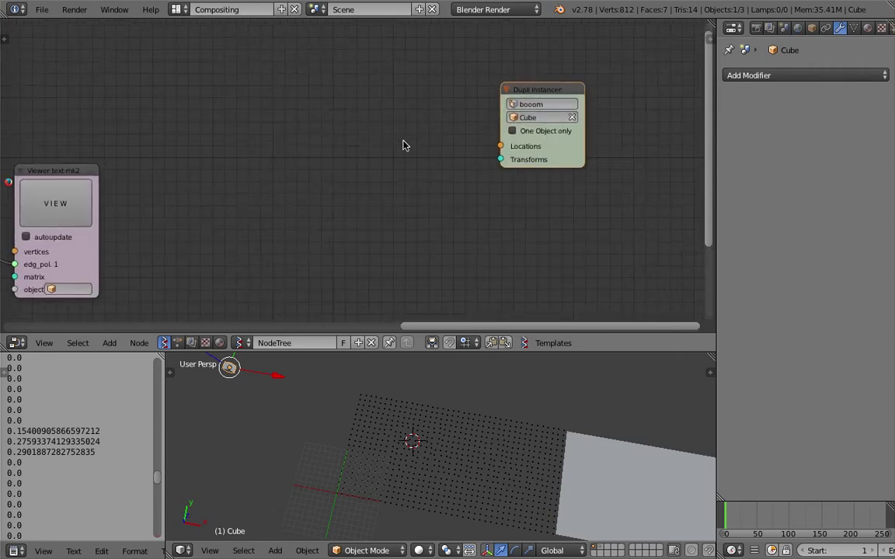
key("ctrl+s")
left_click(596, 141)
Widen the node editor and connect the Plane node's vertices to the Dupli instancer's Locations input.
scroll(439, 136, "down", 8)
middle_click_drag(139, 146, 294, 156)
left_click_drag(715, 135, 786, 133)
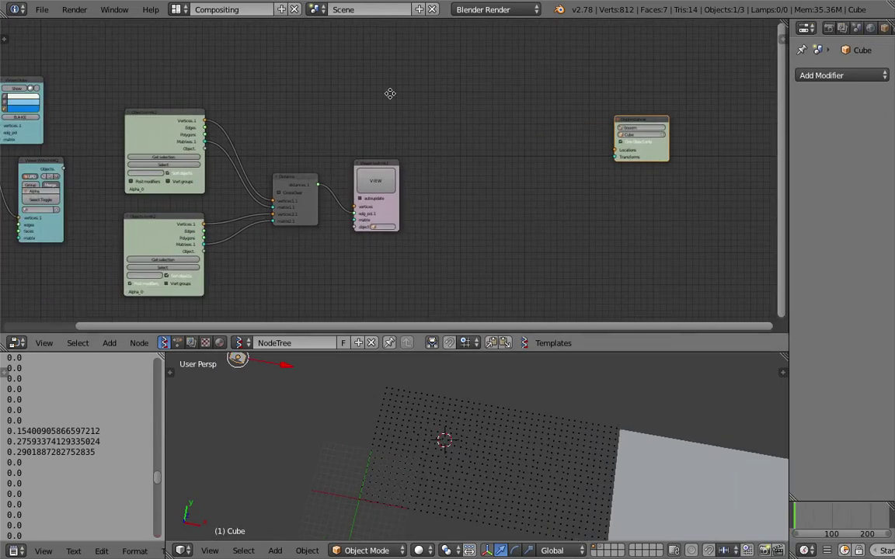
middle_click_drag(389, 92, 481, 73)
left_click_drag(80, 107, 714, 122)
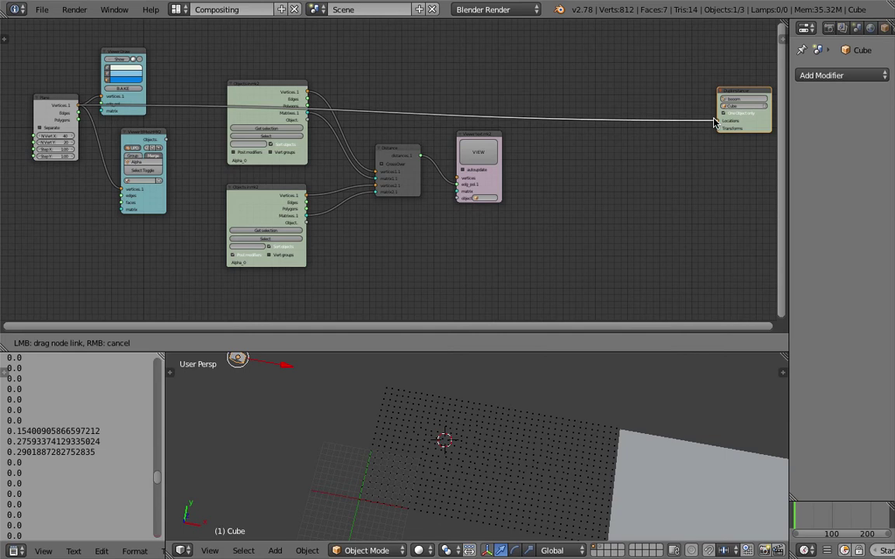
left_click_drag(714, 122, 714, 122)
Check the instanced cubes and scale the source Cube down by about 0.57 to leave gaps between the instances.
scroll(504, 409, "down", 4)
right_click(452, 395)
middle_click_drag(440, 427, 480, 391, "shift")
scroll(481, 395, "up", 5)
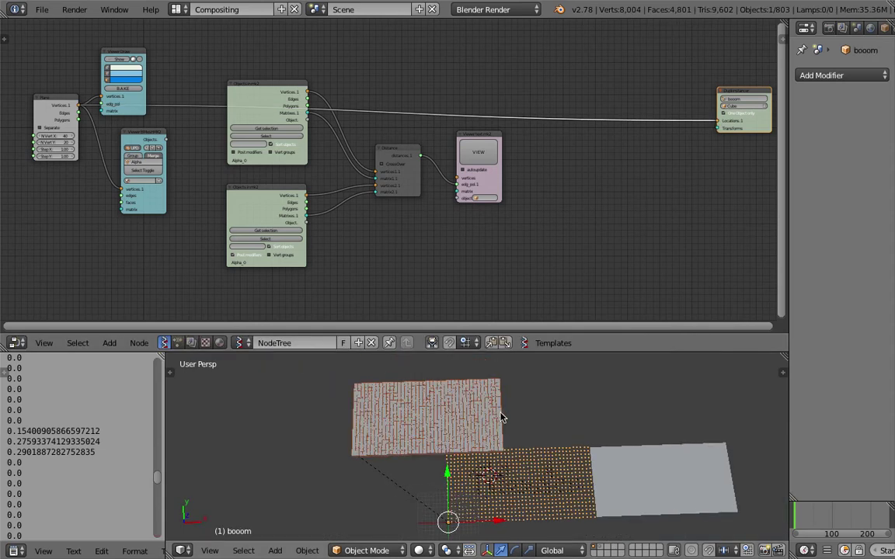
scroll(478, 405, "up", 2)
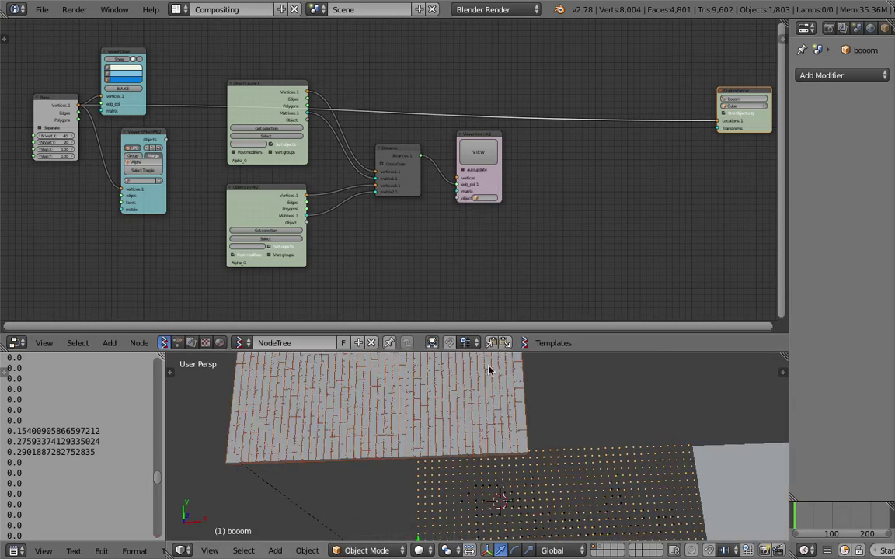
scroll(463, 442, "down", 3, "shift")
scroll(454, 445, "down", 4)
right_click(347, 433)
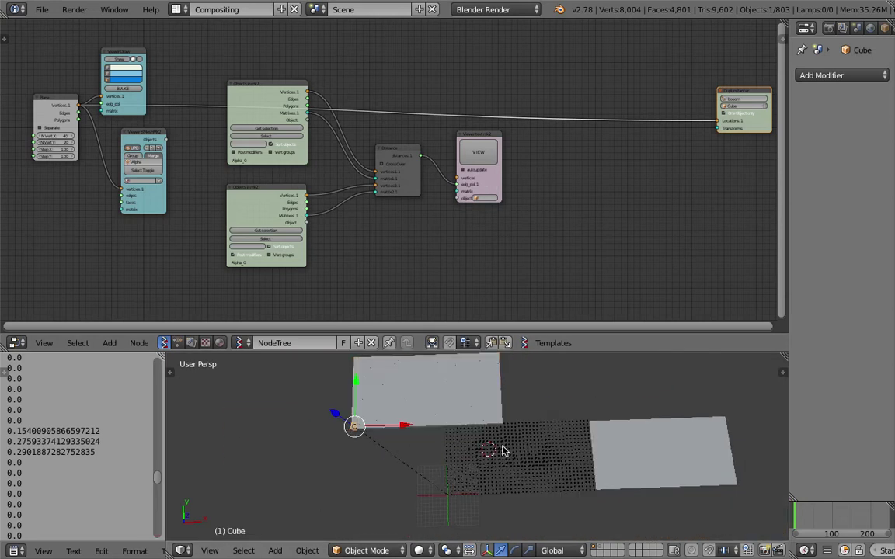
key("s")
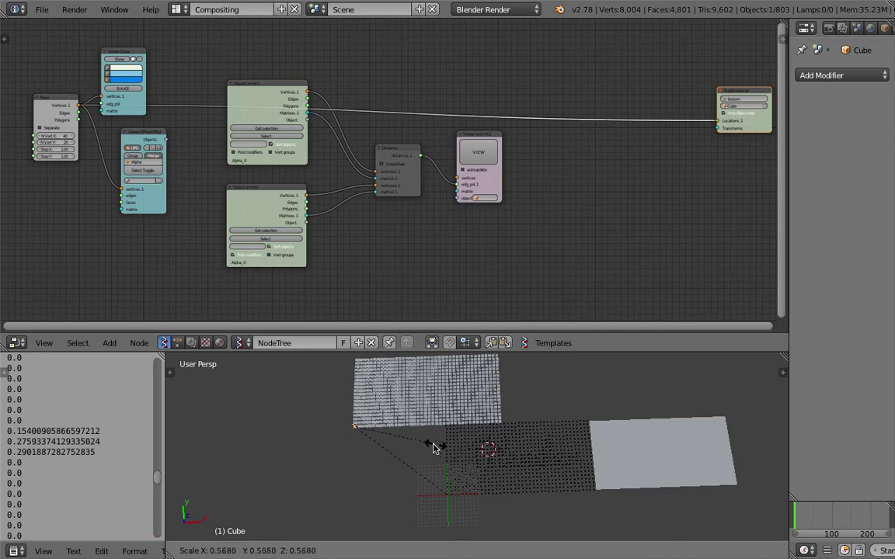
left_click(432, 443)
scroll(419, 424, "up", 4)
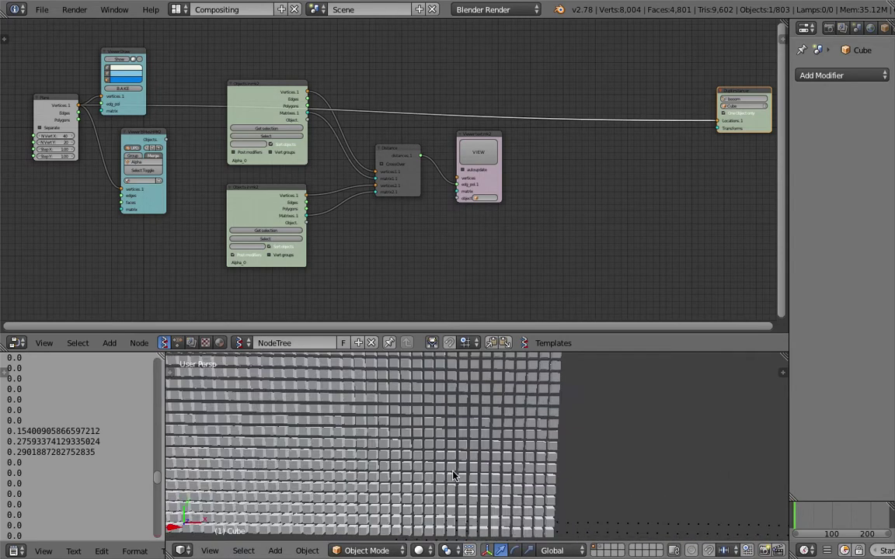
scroll(407, 423, "down", 3)
Enlarge the 3D view and move the source Cube so its instances sit just above the point grid.
left_click_drag(501, 352, 503, 327)
middle_click_drag(503, 411, 509, 390)
scroll(450, 392, "down", 2)
key("g")
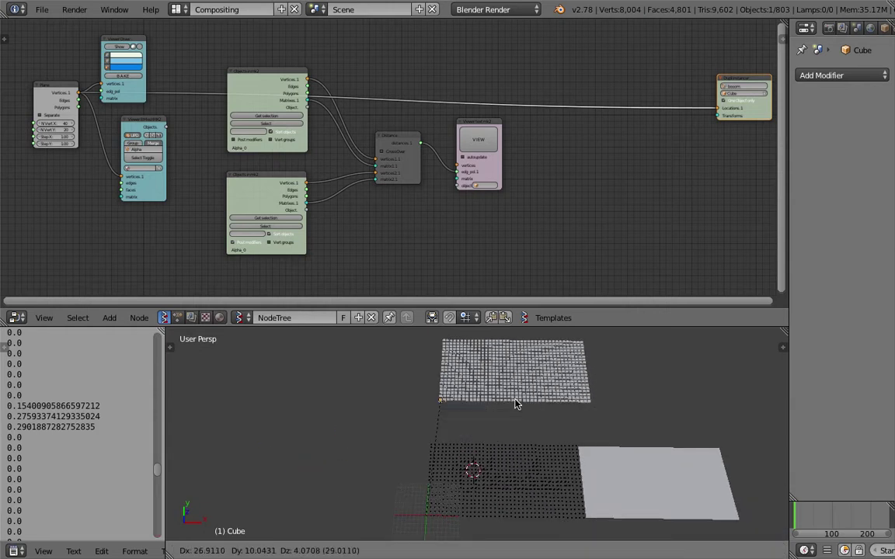
left_click(501, 441)
middle_click_drag(570, 443, 499, 427, "shift")
scroll(498, 427, "up", 1)
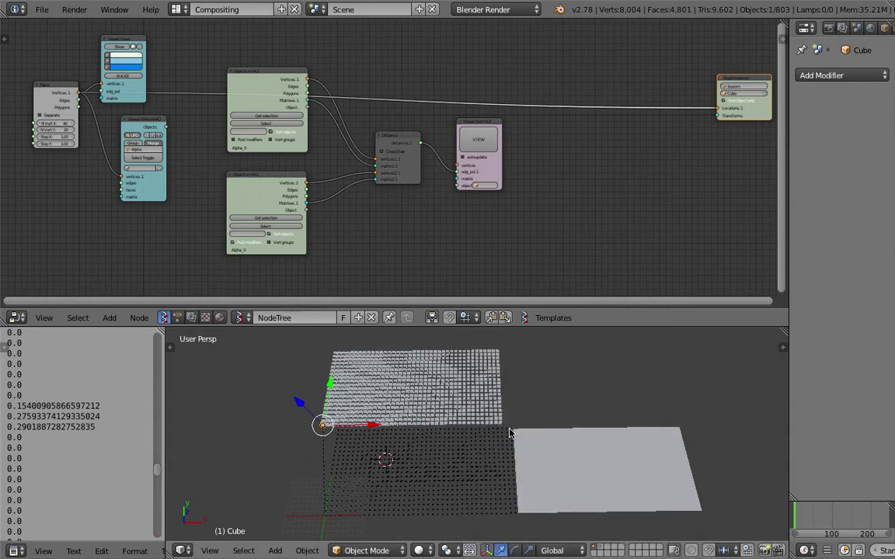
middle_click_drag(403, 425, 410, 445)
scroll(411, 427, "up", 3)
mouse_move(406, 393)
middle_mouse_down("shift")
mouse_move(411, 427)
mouse_move(381, 406)
mouse_move(414, 396)
middle_mouse_up("shift")
Move the Dupli instancer node closer to the Viewer text mk2 node.
middle_click_drag(614, 139, 412, 180)
scroll(412, 180, "up", 4)
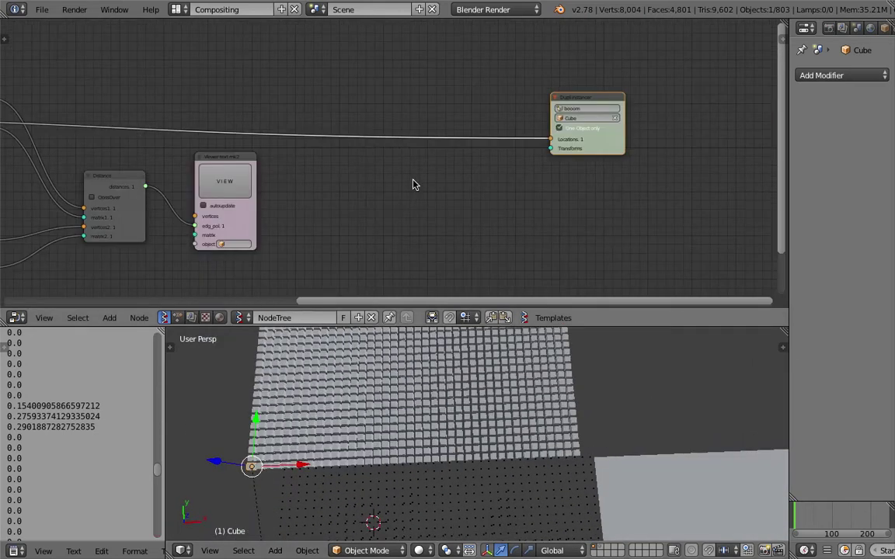
left_click_drag(605, 145, 384, 152)
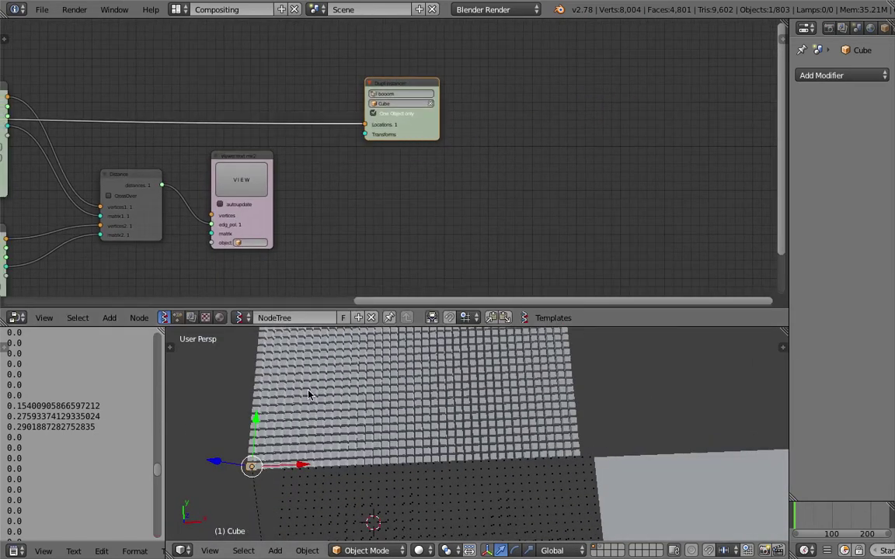
Widen the properties area and add a new material to the source Cube.
left_click_drag(786, 154, 708, 144)
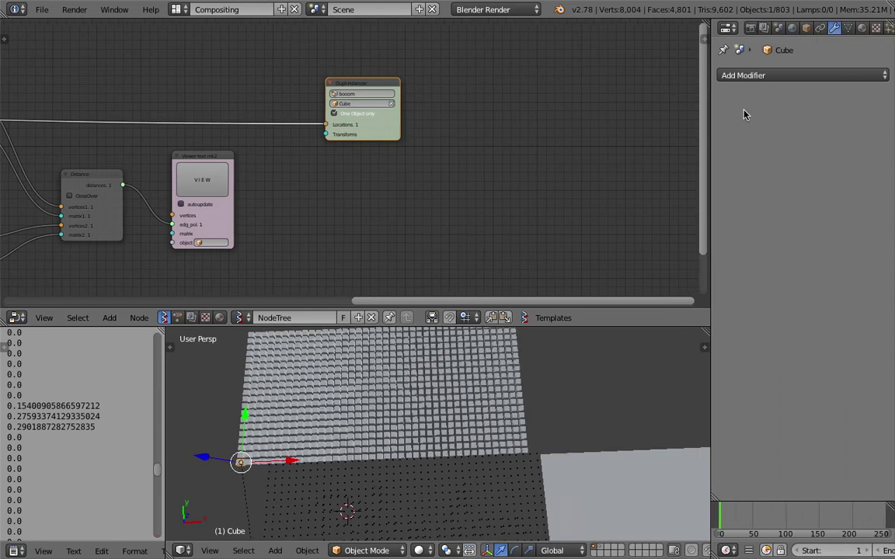
left_click(859, 30)
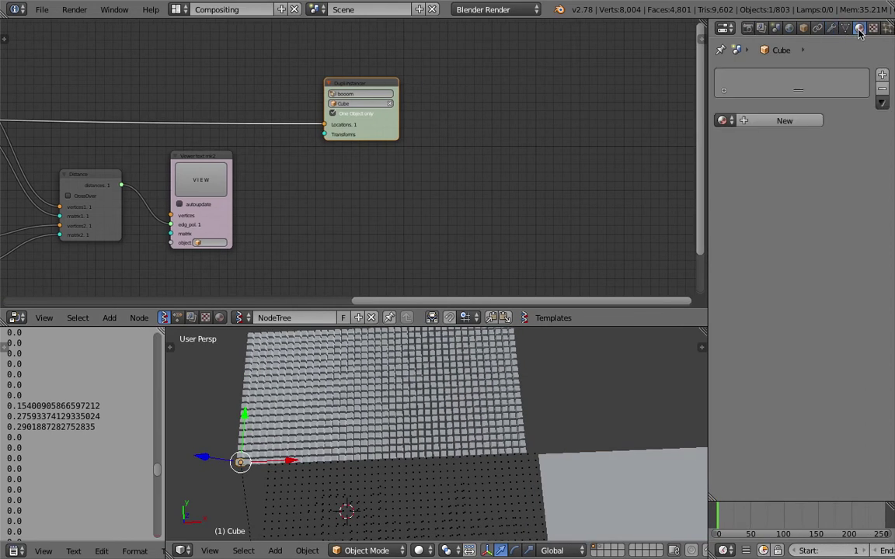
left_click(795, 120)
middle_click_drag(489, 448, 425, 397)
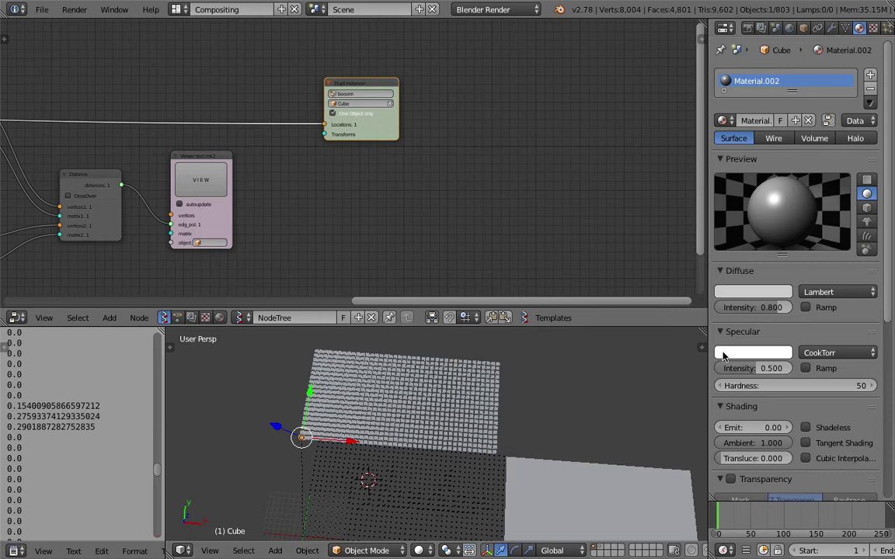
Set the Cube material's specular colour to red and try toggling its Shadeless option.
left_click(720, 354)
left_click_drag(745, 236, 717, 256)
scroll(467, 445, "up", 2)
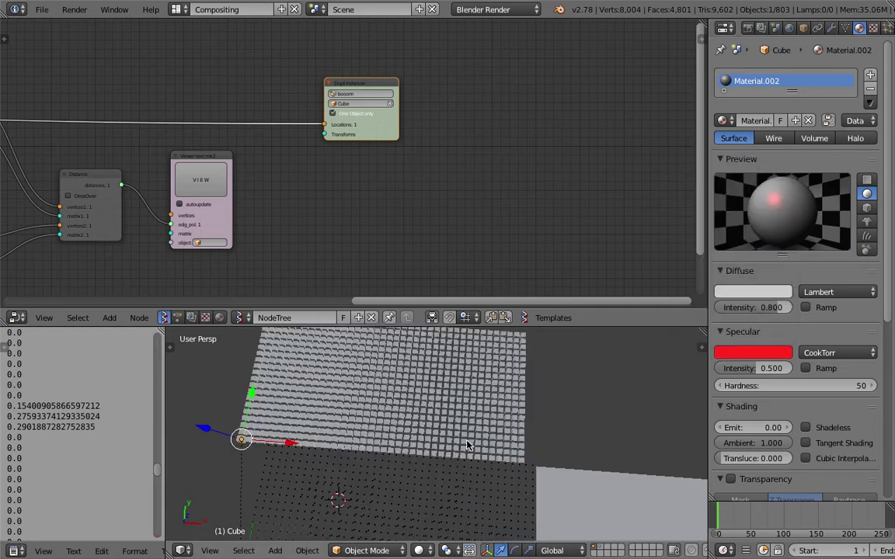
left_click(806, 427)
left_click(806, 427)
left_click(806, 427)
left_click(806, 427)
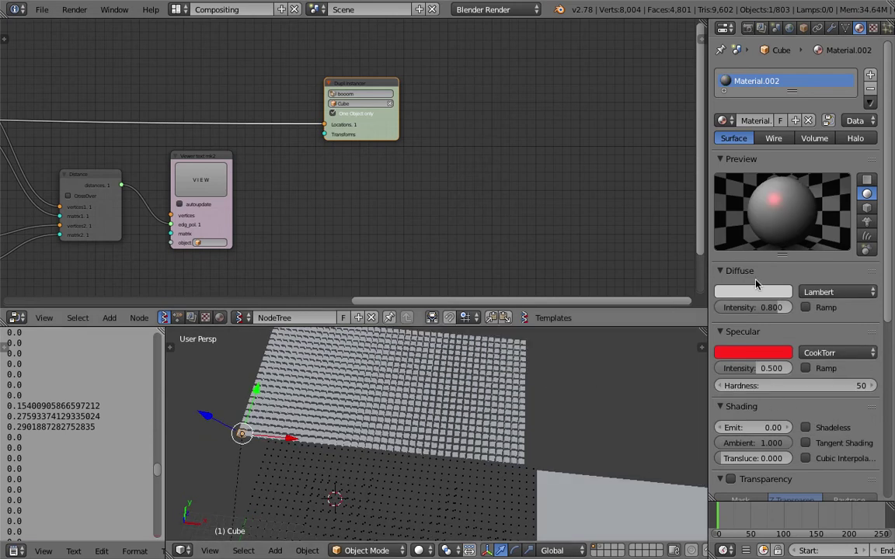
Set the Cube material's diffuse colour to orange and its specular colour to near white.
left_click(759, 291)
mouse_move(699, 175)
left_mouse_down()
mouse_move(686, 180)
mouse_move(690, 200)
left_mouse_up()
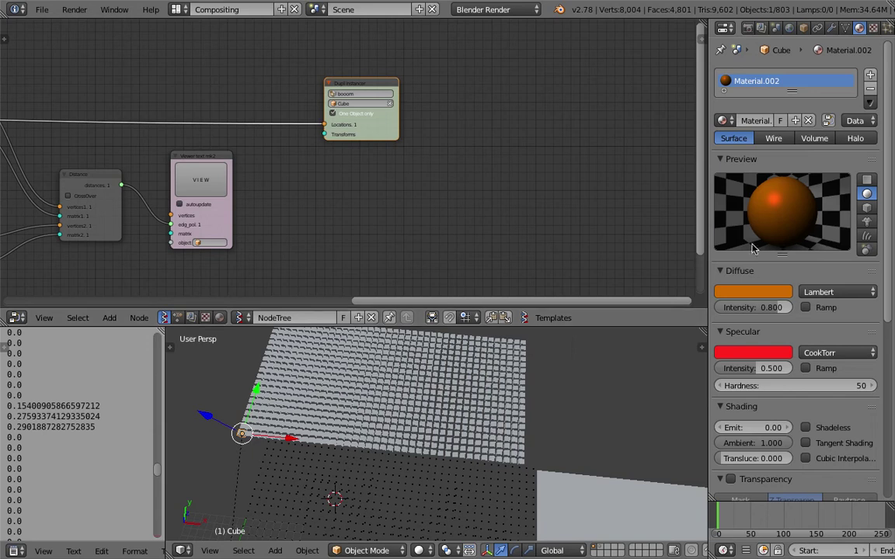
left_click(719, 355)
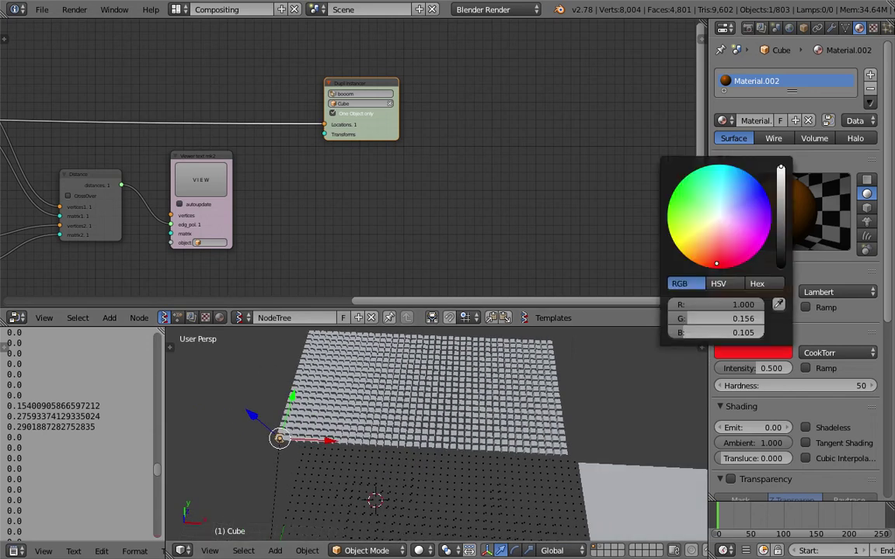
key("Escape")
Switch the 3D view to Texture shading and view the coloured cube instances from another angle.
key("ctrl+s")
left_click(585, 376)
left_click(417, 551)
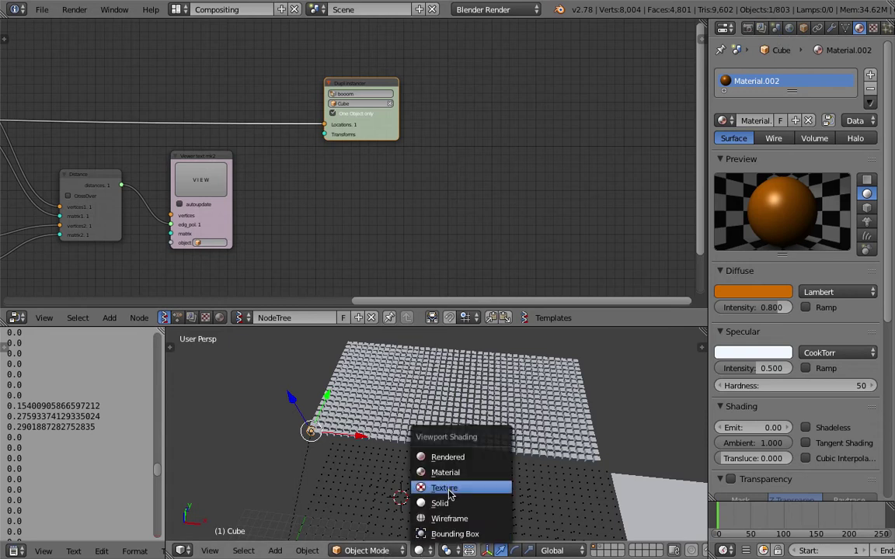
left_click(439, 492)
middle_click_drag(374, 467, 360, 451)
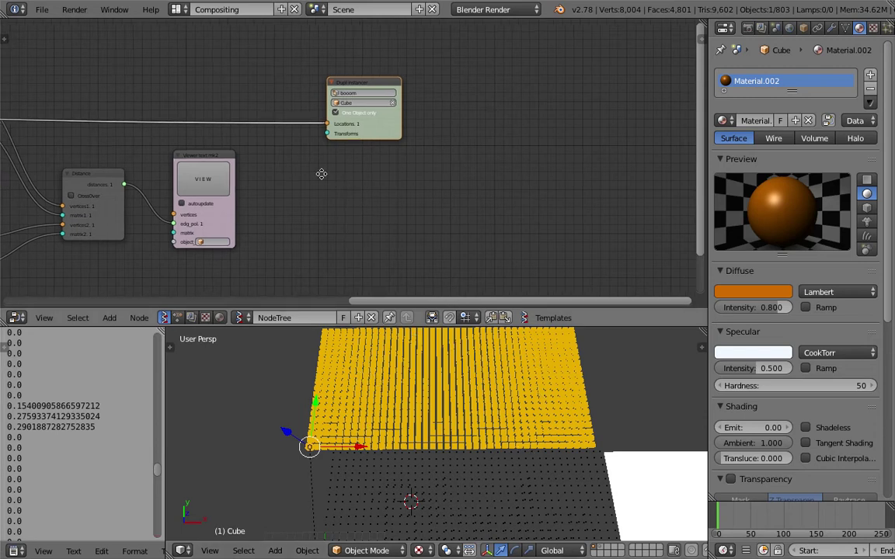
Bring the whole distance node setup into view and select the Alpha_0 point grid in the 3D view.
middle_click_drag(319, 174, 471, 156)
middle_click_drag(455, 244, 463, 207)
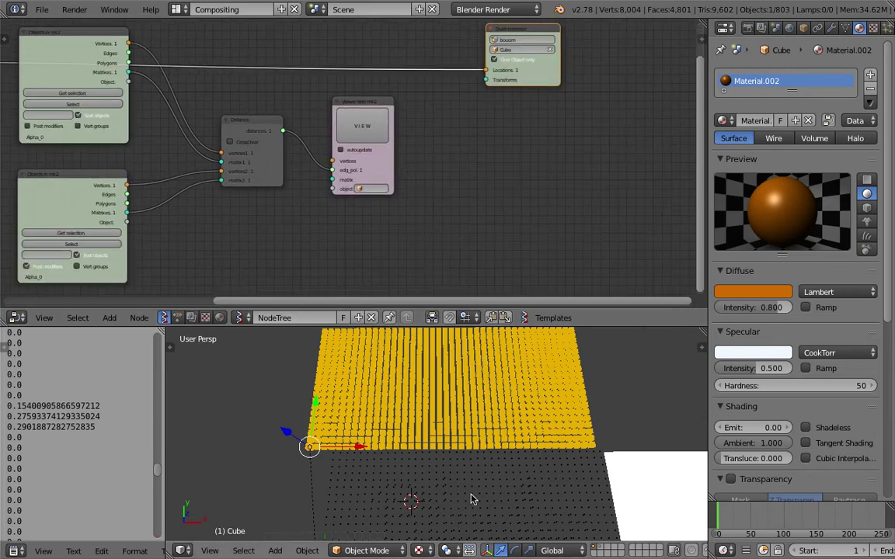
right_click(458, 487)
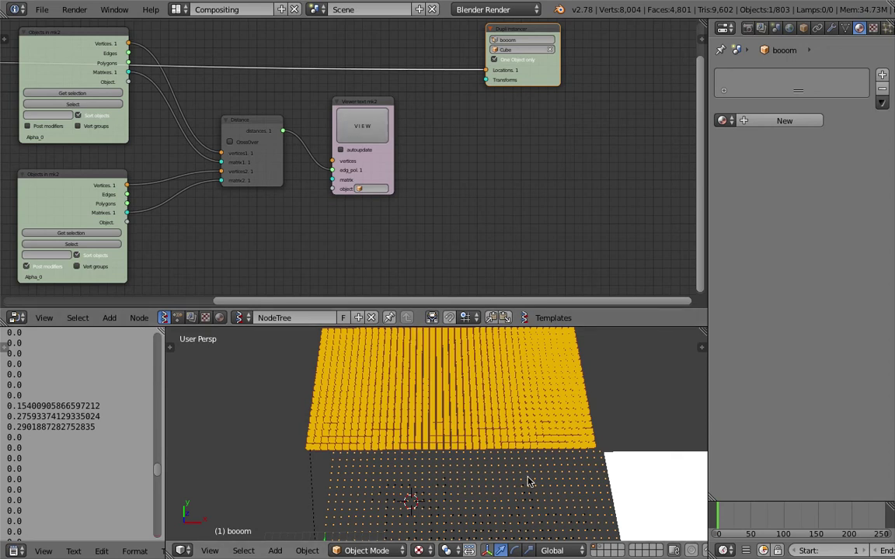
right_click(447, 484)
right_click(456, 495)
right_click(455, 495)
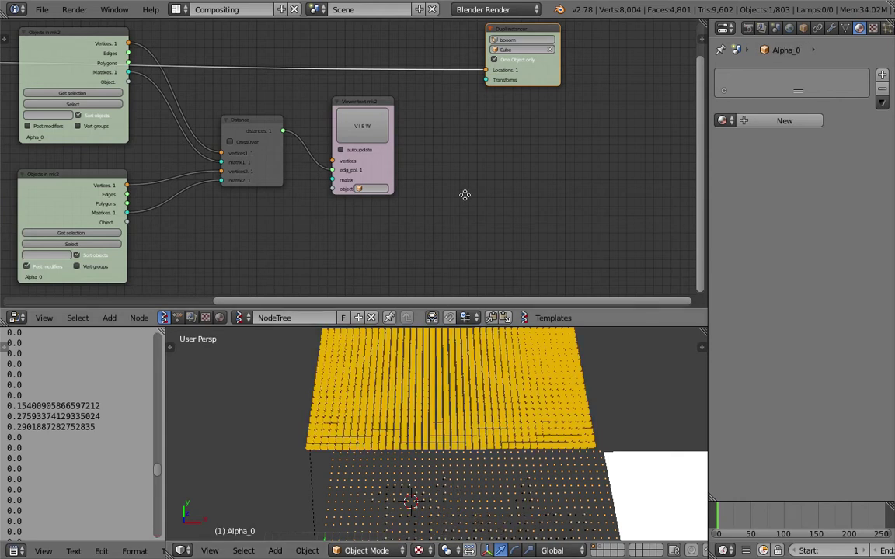
Save the scene as a new version with an incremented file name.
middle_click_drag(463, 196, 469, 192)
left_click(47, 11)
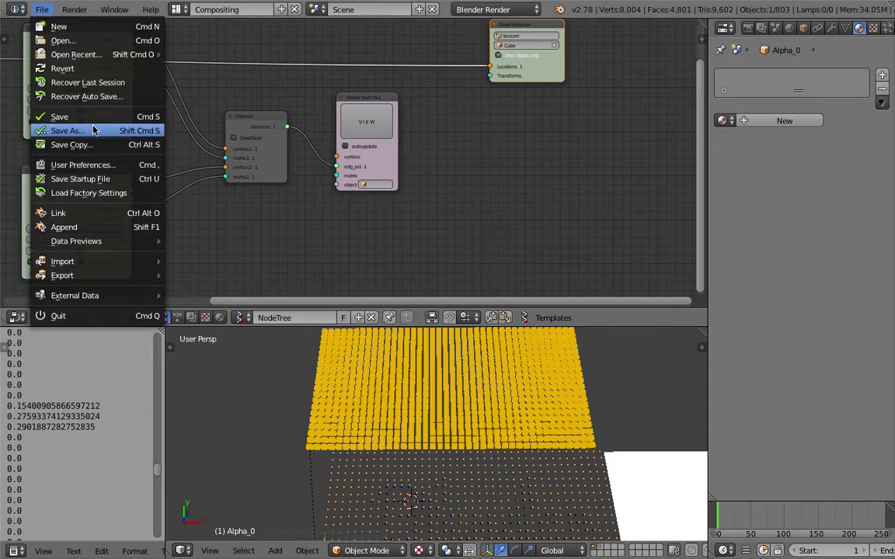
left_click(77, 130)
left_click(792, 62)
left_click(814, 50)
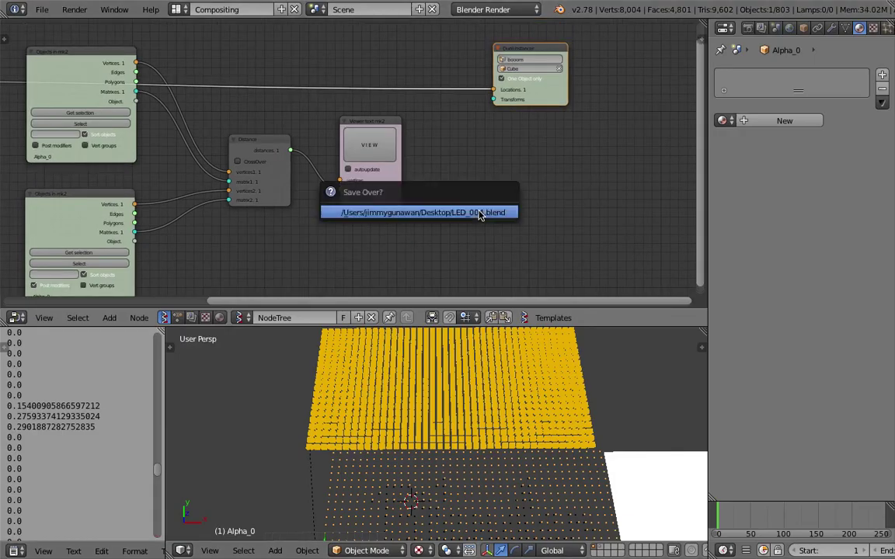
Move the Dupli instancer node farther from the Viewer text mk2 node to make room, and widen the node editor.
left_click_drag(543, 102, 601, 92)
middle_click_drag(513, 143, 518, 175)
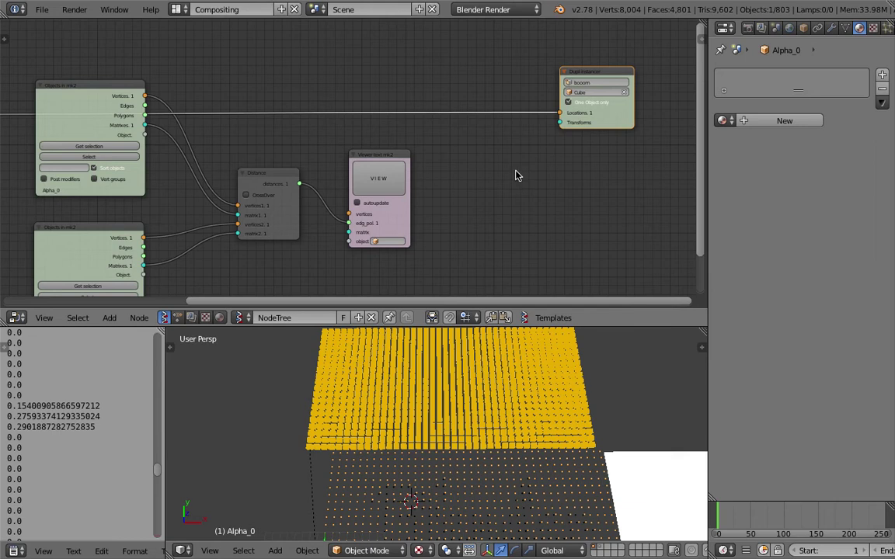
left_click_drag(556, 111, 585, 104)
left_click_drag(707, 133, 728, 140)
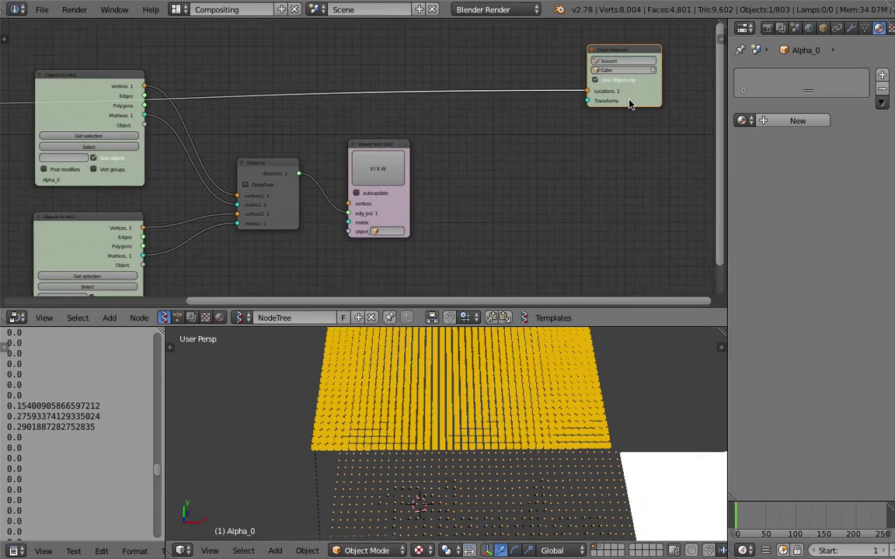
left_click_drag(630, 100, 659, 103)
key("ctrl+s")
Add a List Mask (out) node between the Viewer text mk2 and Dupli instancer nodes.
left_click(552, 126)
key("space")
type("list")
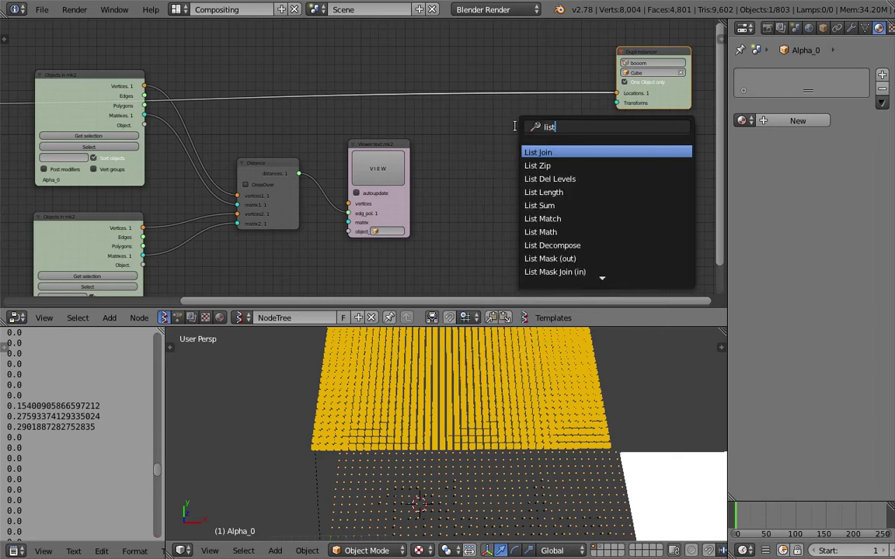
type(" mas")
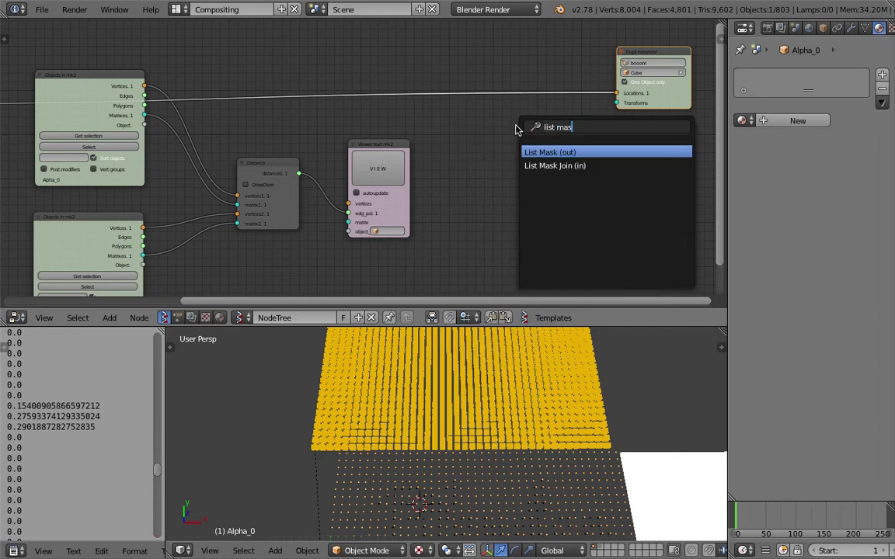
key("Return")
left_click(515, 129)
key("ctrl+s")
Connect the Plane node's vertices to List Mask's data input and its dataTrue output to the Dupli instancer's Locations.
middle_click_drag(127, 115, 158, 127)
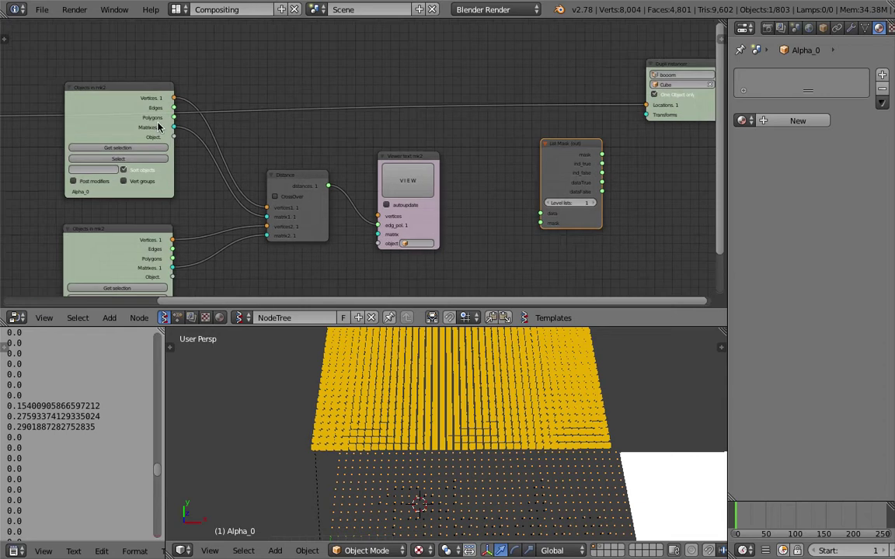
scroll(122, 118, "down", 2)
left_click_drag(45, 116, 505, 182)
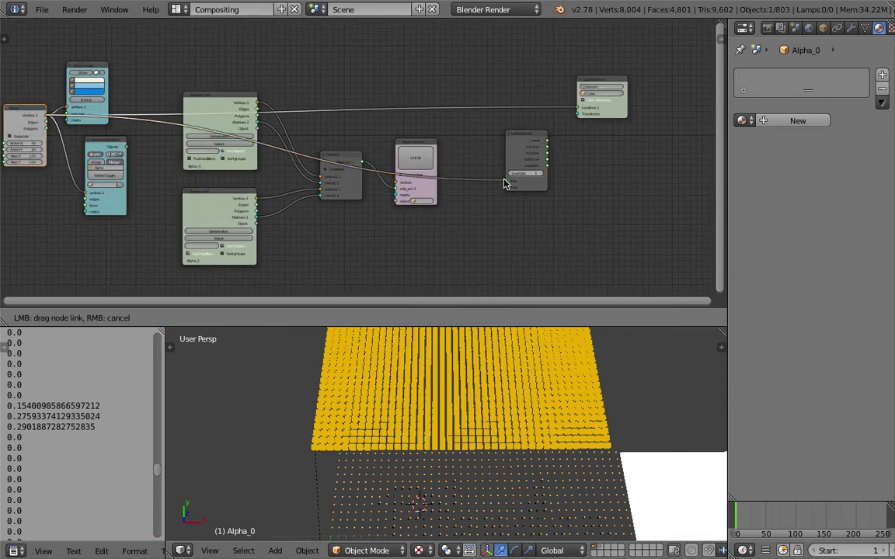
scroll(458, 159, "right", 2, "ctrl")
scroll(412, 144, "up", 3)
scroll(544, 162, "up", 1)
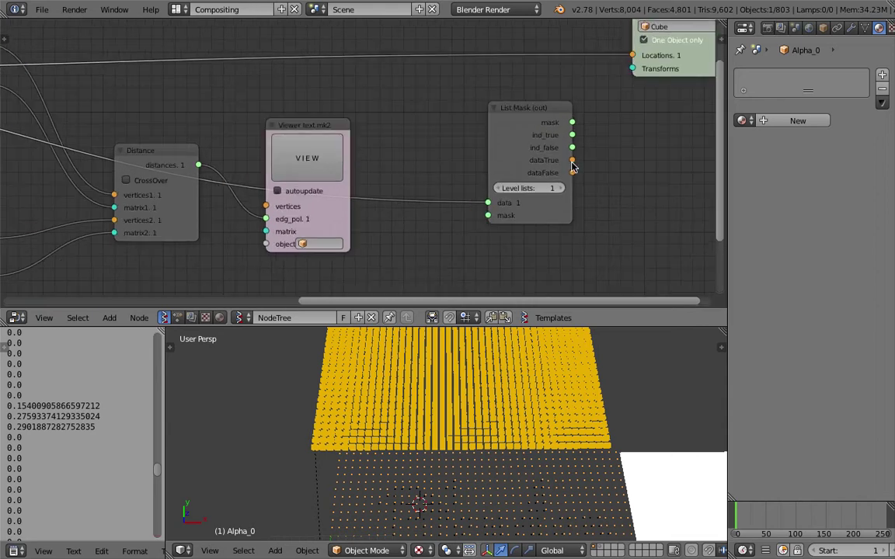
left_click_drag(571, 162, 592, 155)
left_click_drag(629, 54, 631, 55)
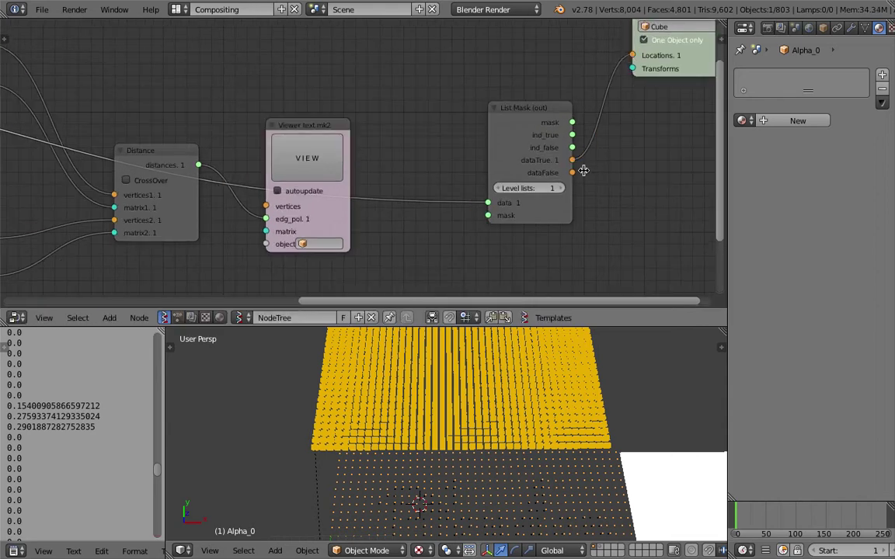
Set the List Mask node's Level lists to 2 and move the node slightly up.
left_click(559, 188)
left_click_drag(547, 110, 557, 88)
key("ctrl+s")
left_click(556, 89)
Move the Viewer text mk2 node closer to the Distance node, clear of the node links.
scroll(520, 182, "down", 3)
middle_click_drag(520, 185, 509, 155)
left_click_drag(339, 107, 302, 160)
key("ctrl+s")
left_click(302, 158)
middle_click_drag(339, 152, 349, 129)
Add a Formula node below the List Mask (out) node.
key("shift+a")
left_click(469, 189)
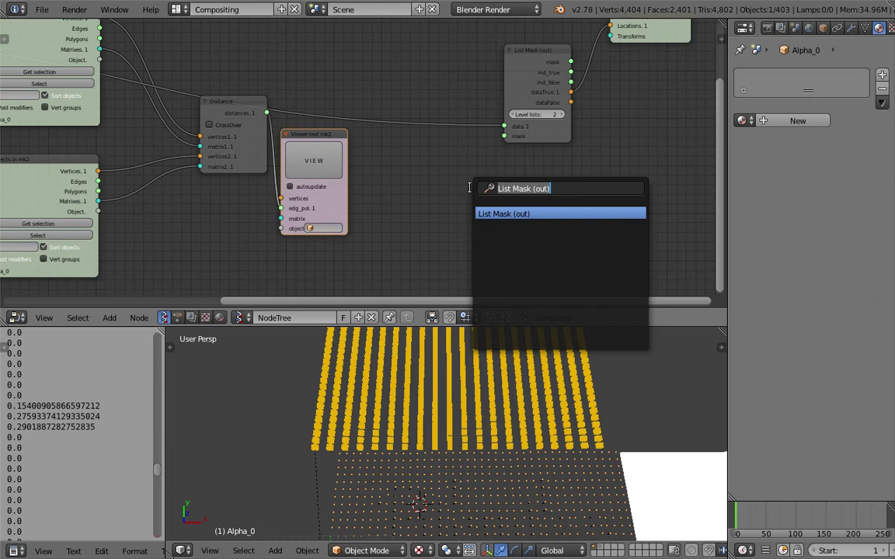
type("form")
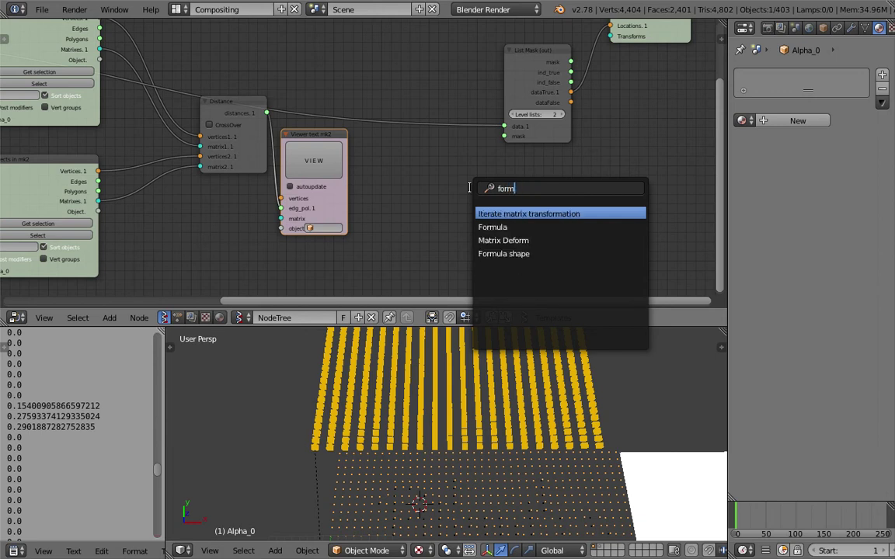
key("Down")
type("rm")
key("Return")
left_click(469, 189)
key("ctrl+s")
Connect the Distance node's distances output to the Formula node's X input and set the expression to x >0.1.
left_click(311, 172)
left_click_drag(278, 127, 441, 214)
scroll(425, 189, "up", 2)
left_click(568, 233)
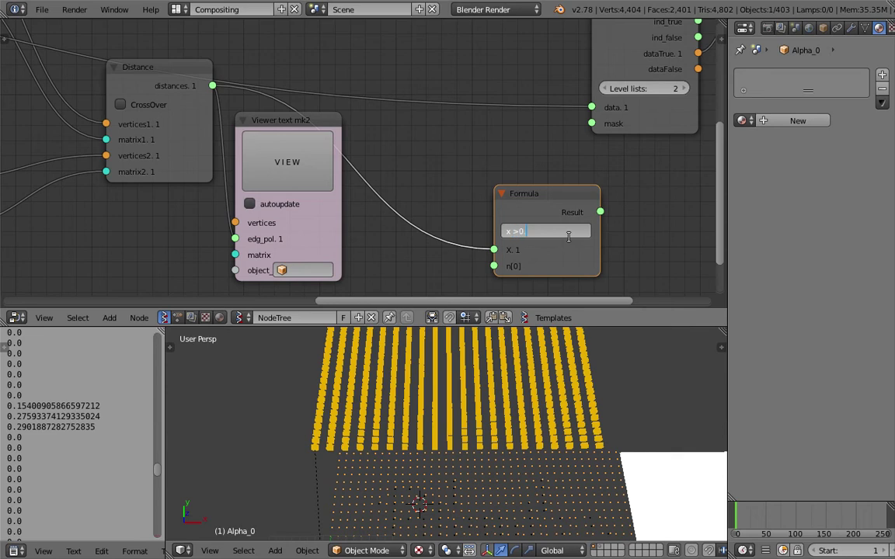
type("x >0.1")
key("Return")
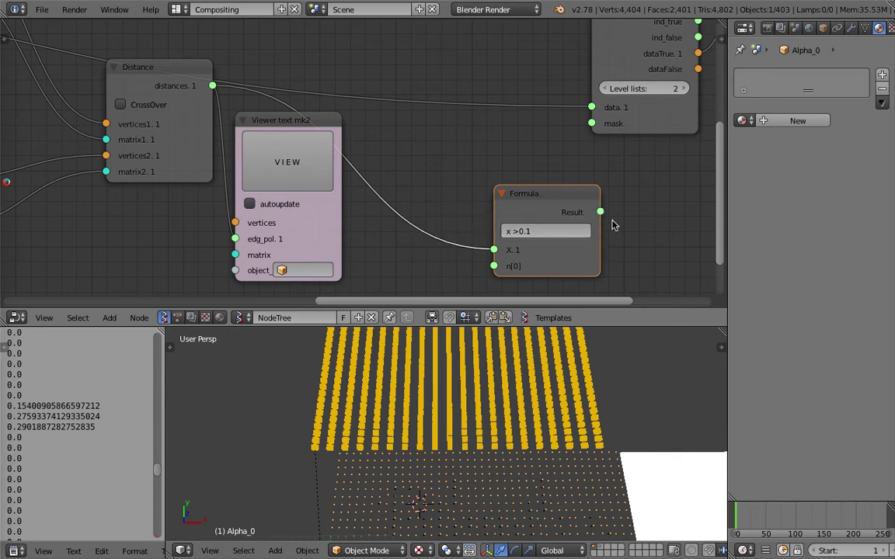
Connect the Formula result to List Mask's mask input, reposition the Formula node, and view the masked cubes.
left_click_drag(600, 212, 592, 124)
left_click_drag(561, 191, 520, 166)
key("ctrl+s")
left_click(514, 453)
scroll(483, 469, "down", 2)
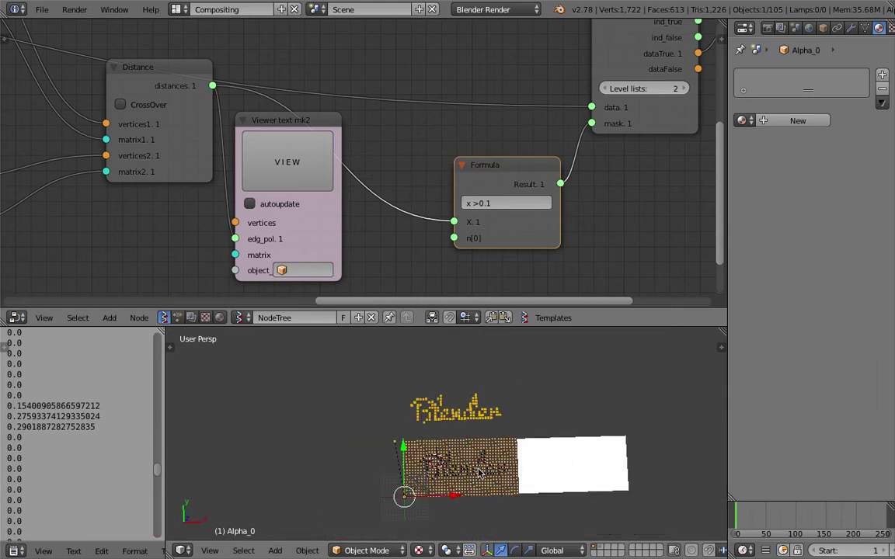
Select the white Plane, play the animation, and move the Plane along the X axis.
right_click(555, 480)
scroll(642, 476, "up", 3)
left_click_drag(708, 489, 718, 489)
middle_click_drag(718, 489, 593, 441, "shift")
scroll(829, 552, "down", 5)
key("alt+a")
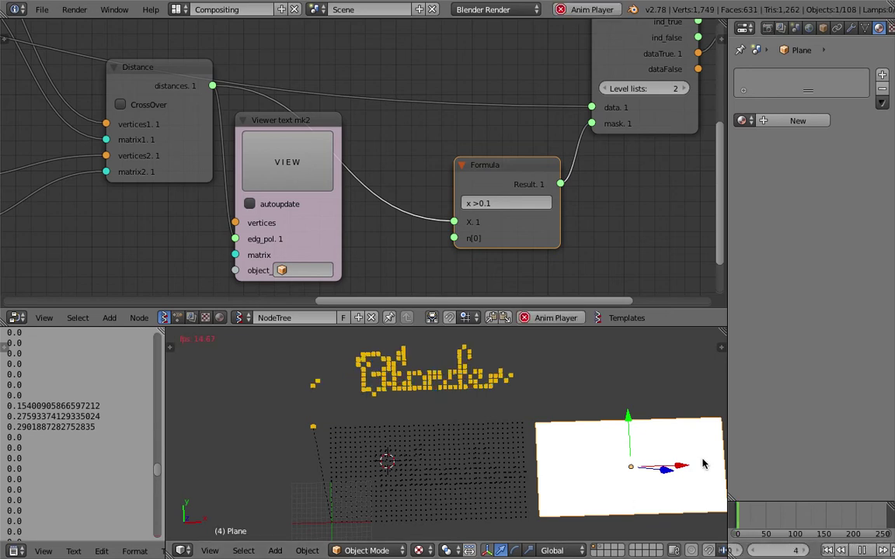
key("g")
key("x")
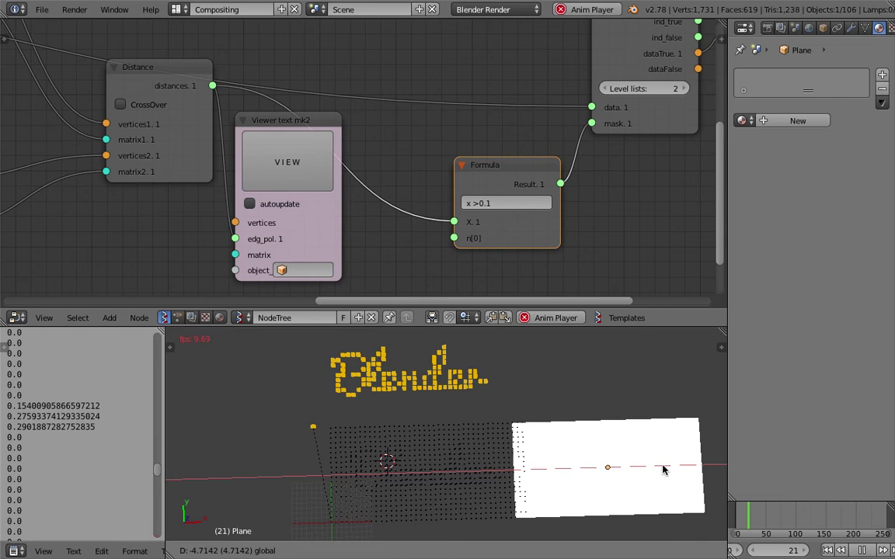
left_click(609, 429)
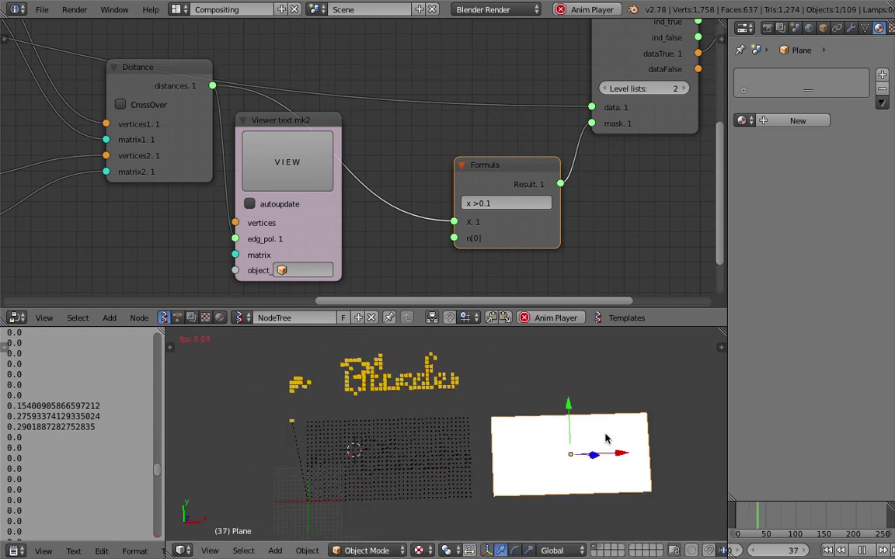
Scale up the Plane and shift it along X until the cube display spells the whole word Blender.
key("s")
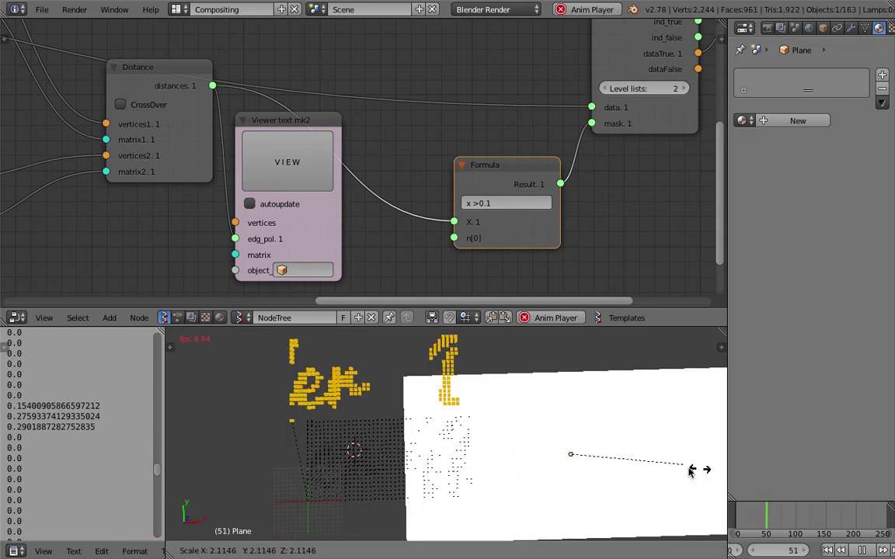
left_click(666, 467)
key("g")
key("x")
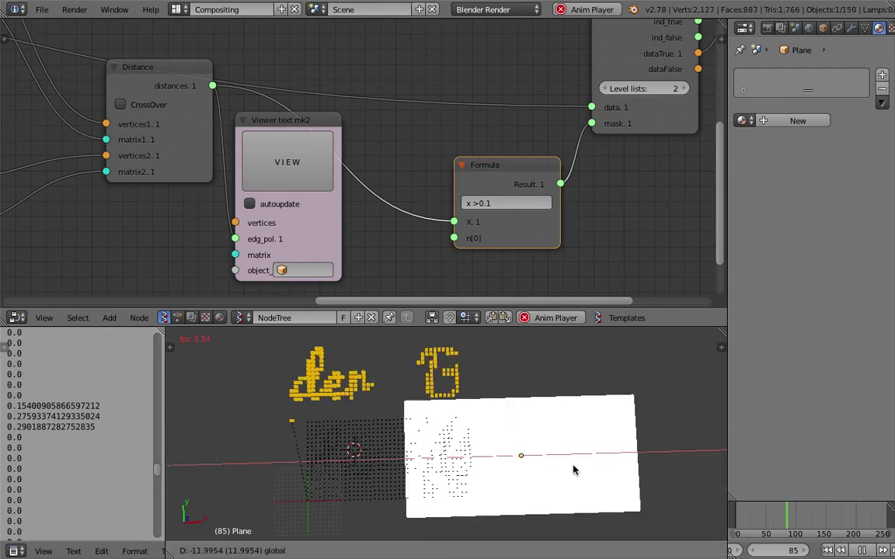
left_click(681, 475)
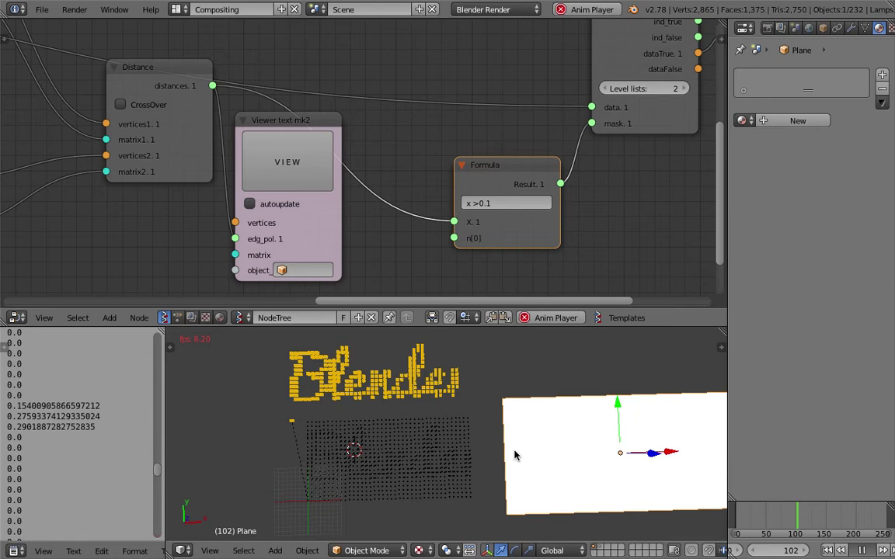
Stop the animation and save the scene as the next incremented version.
key("ctrl+s")
key("Home")
left_click(42, 9)
key("Escape")
left_click(43, 10)
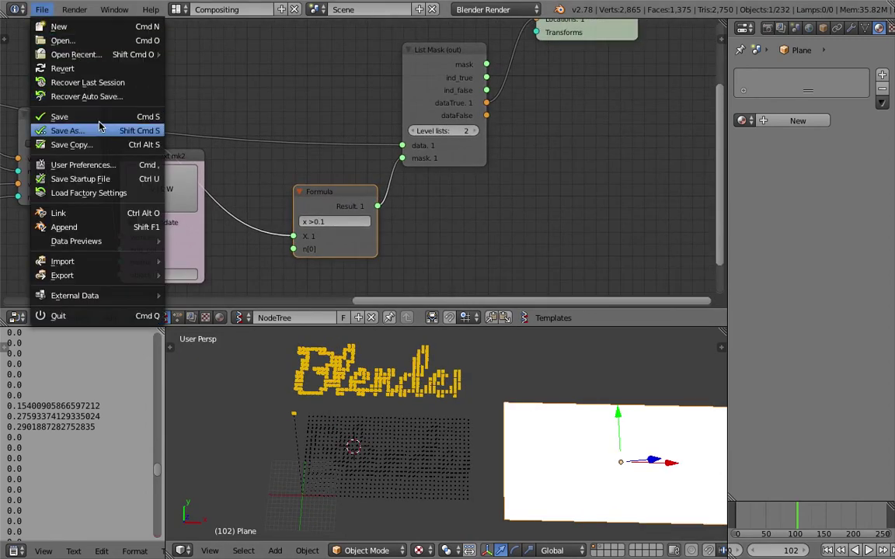
left_click(100, 127)
key("KP_Add")
left_click(812, 48)
key("ctrl+s")
key("Return")
Duplicate the Dupli instancer node and place the copy below the original.
left_click_drag(458, 109, 515, 100)
key("shift+d")
left_click(548, 244)
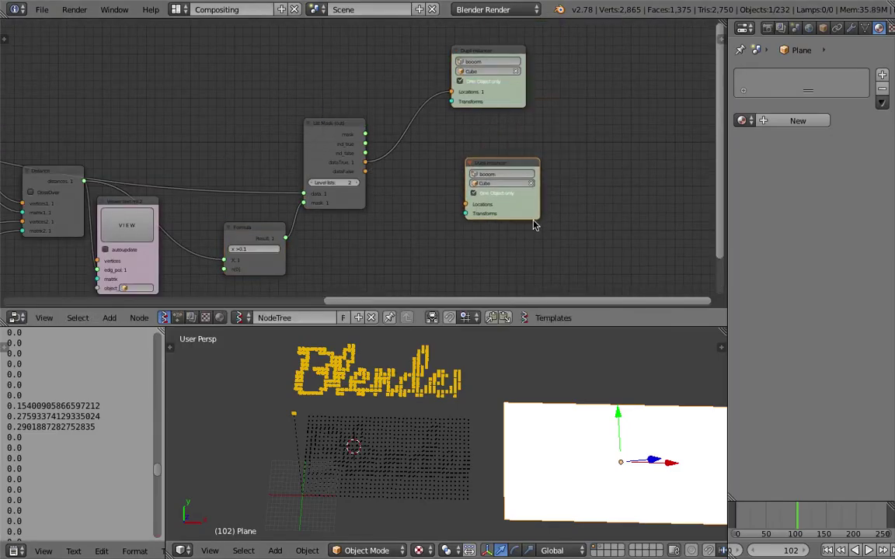
Link the List Mask dataFalse output to the lower Dupli instancer's Locations and turn off its One Object only option.
scroll(365, 169, "up", 1)
left_click_drag(367, 175, 378, 180)
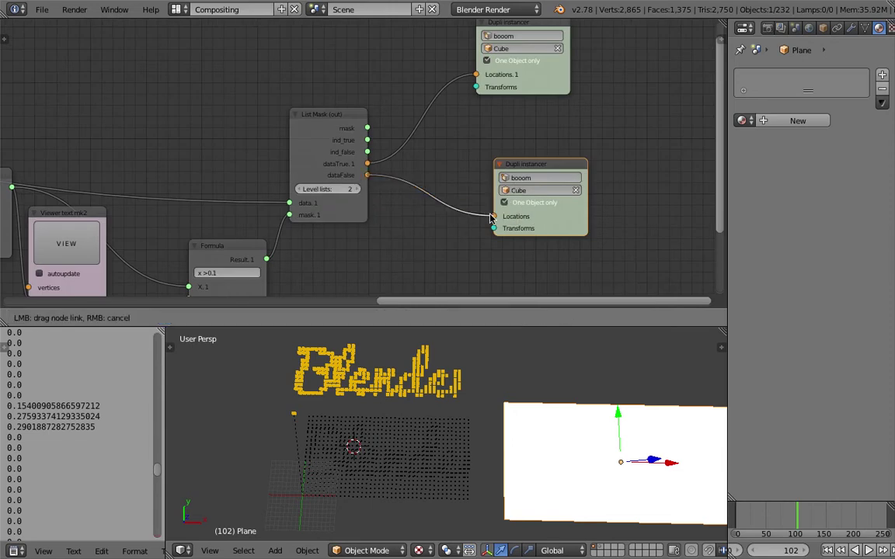
left_click_drag(491, 219, 493, 217)
left_click(514, 205)
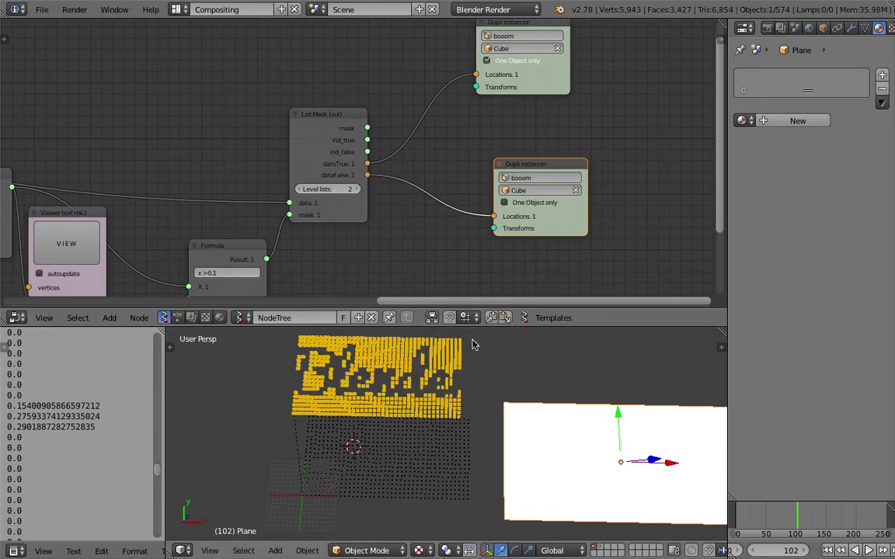
Add a mesh cube to the scene and move it to the empty area left of the cube display.
scroll(473, 340, "down", 1)
scroll(358, 448, "up", 1)
scroll(346, 435, "down", 2)
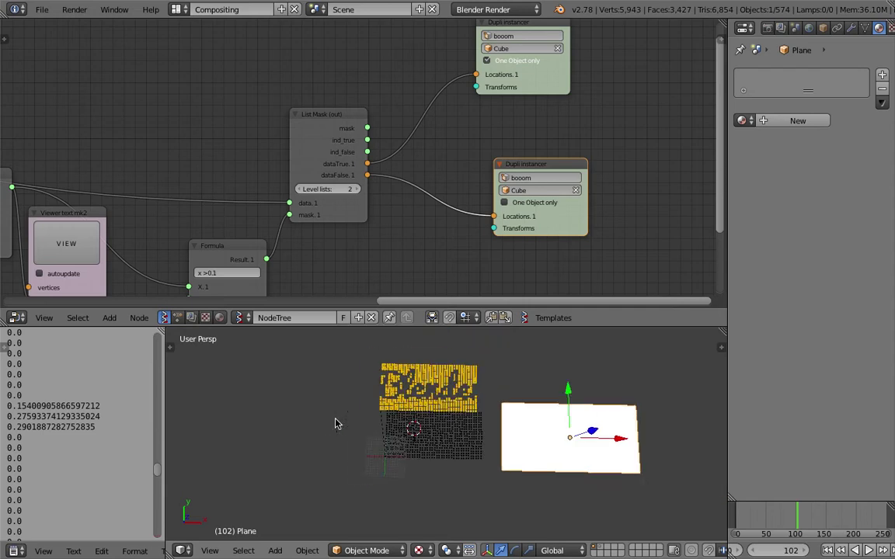
key("shift+a")
mouse_move(337, 347)
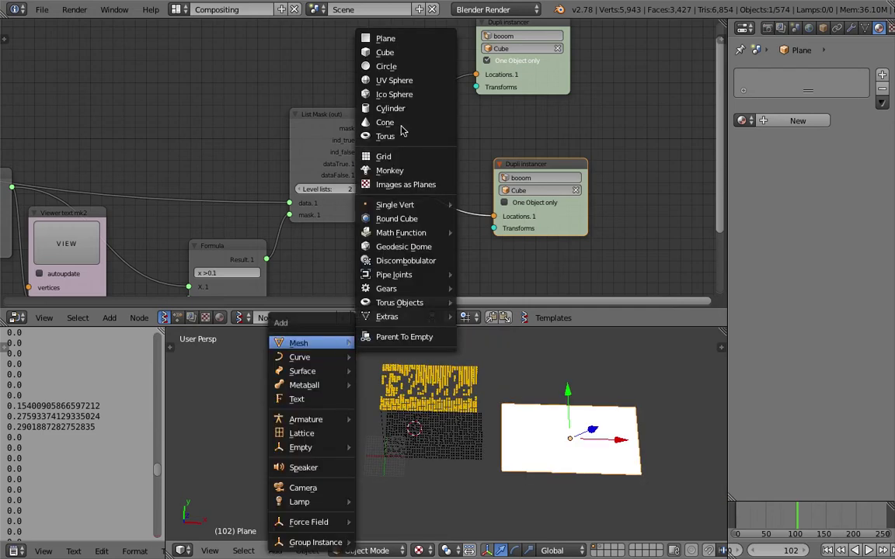
left_click(385, 52)
key("g")
left_click(389, 412)
scroll(390, 412, "up", 3)
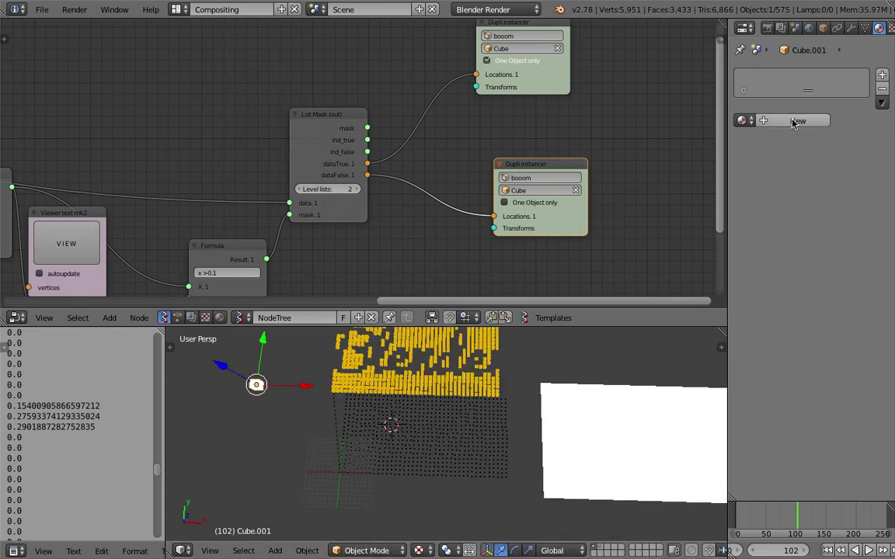
Give the new cube a material with a red diffuse colour and set Cube.001 as the lower Dupli instancer's object.
left_click(794, 121)
left_click(769, 293)
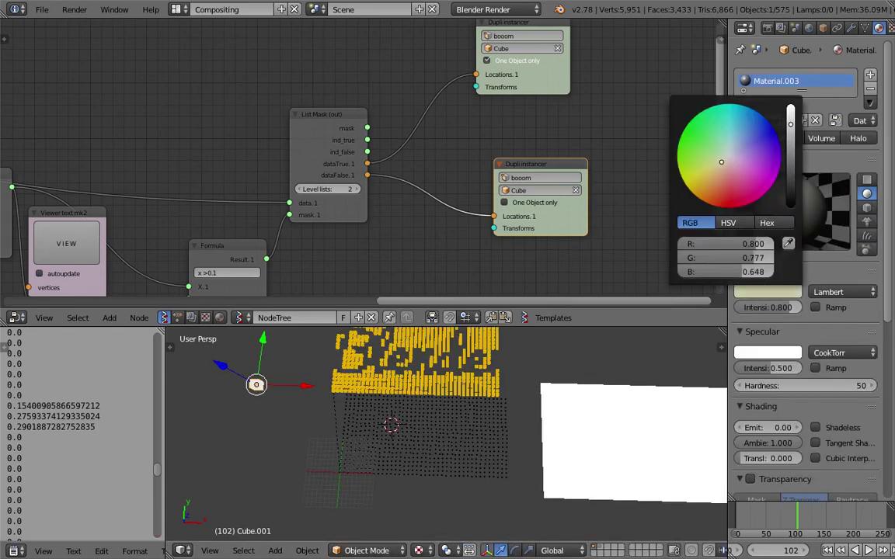
left_click(738, 203)
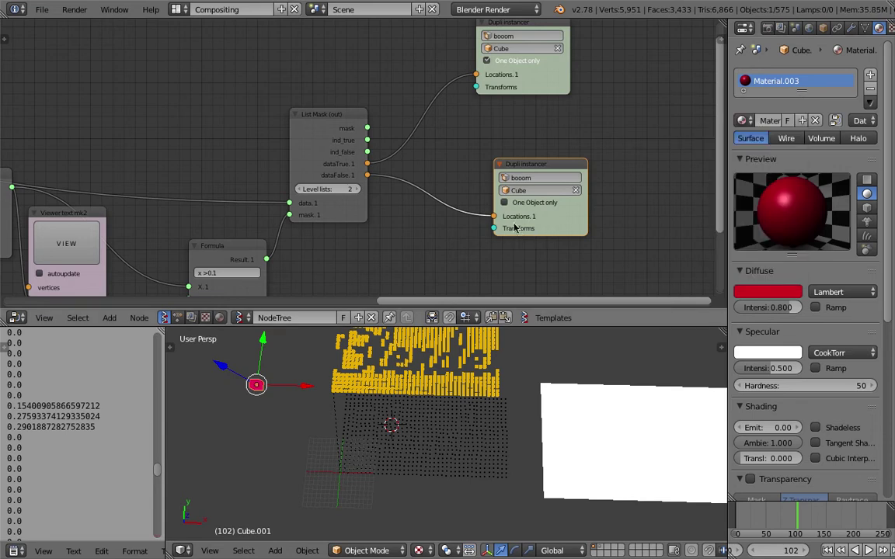
left_click(527, 191)
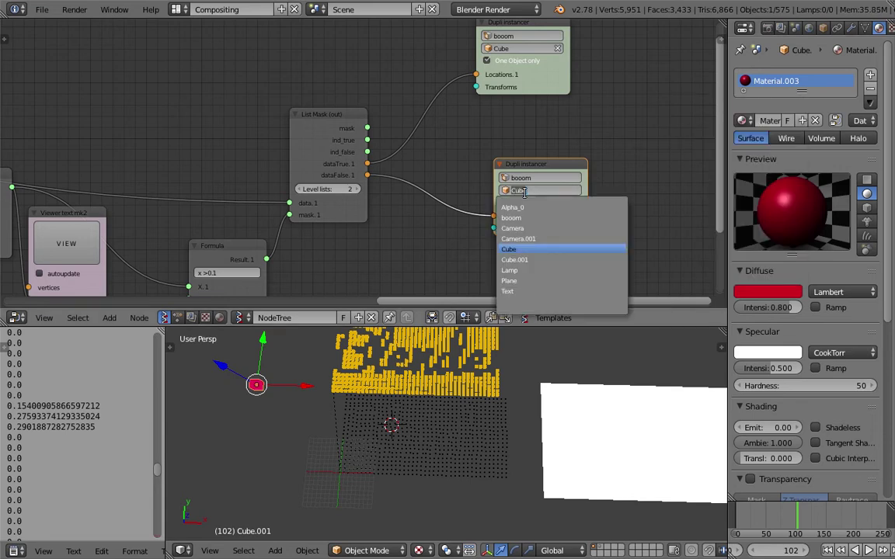
left_click(532, 257)
Scale Cube.001 down to about 0.615 and move it close to the corner of the yellow cube display.
middle_click_drag(449, 371, 524, 468)
scroll(453, 485, "up", 3)
key("s")
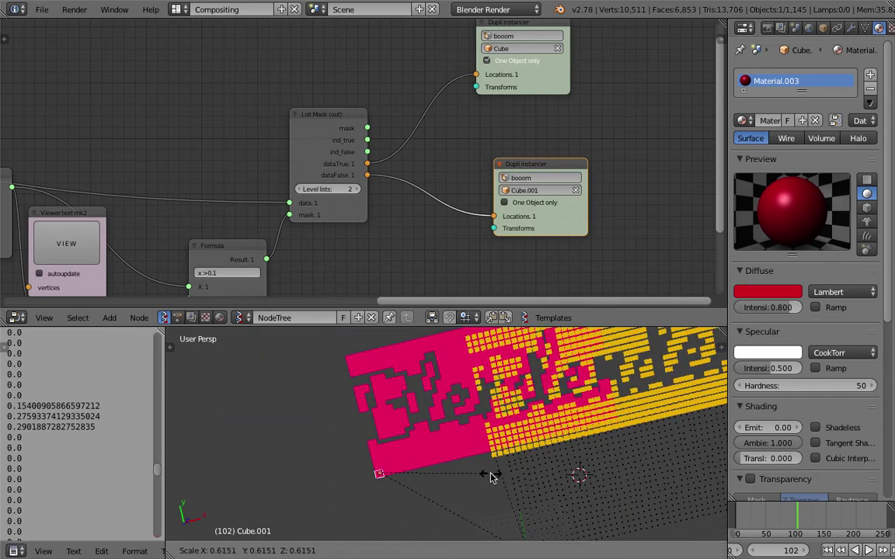
left_click(491, 476)
scroll(339, 464, "up", 4)
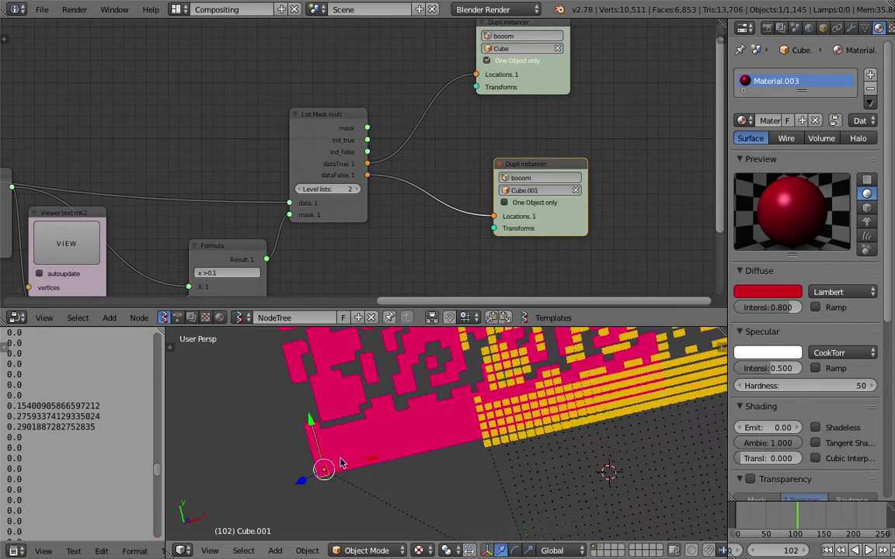
key("g")
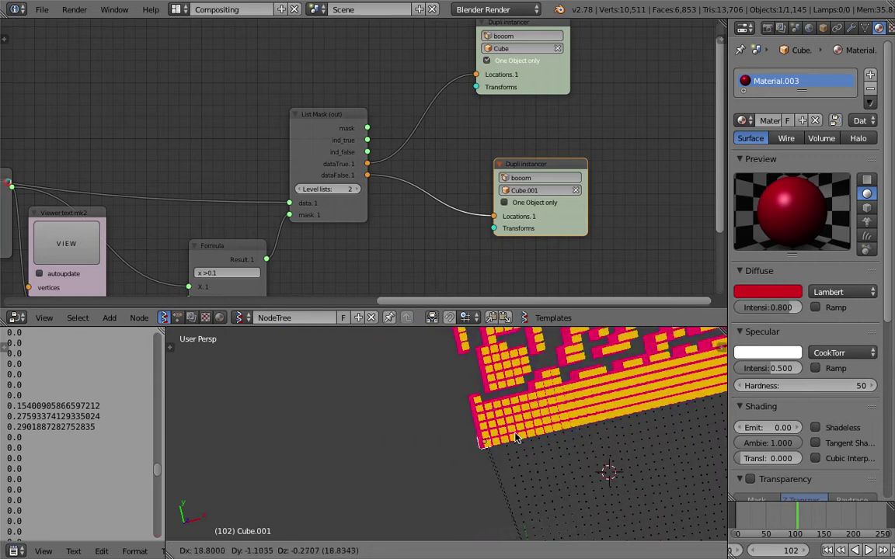
left_click(483, 445)
Select the booom object together with the Plane and move both to layer 2.
right_click(542, 448)
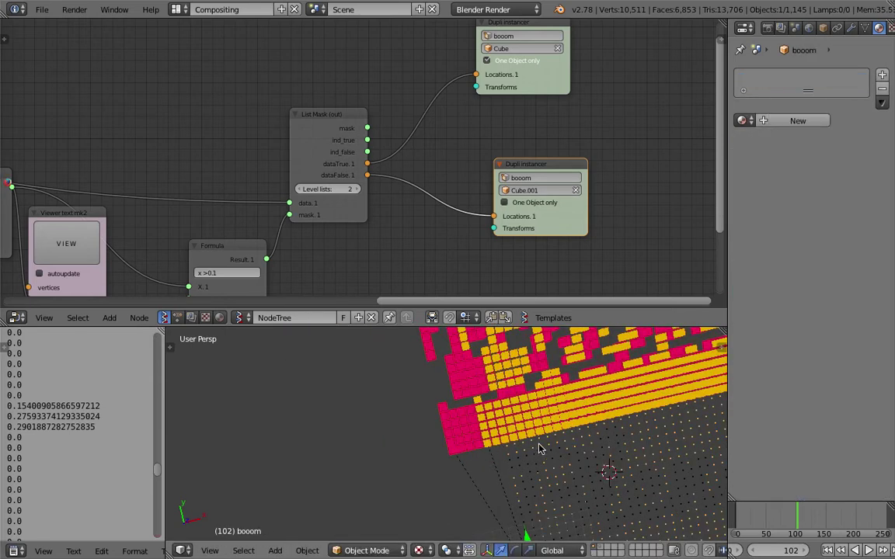
right_click(488, 449)
middle_click_drag(725, 351, 562, 399)
right_click(519, 464)
right_click(561, 397)
right_click(484, 425)
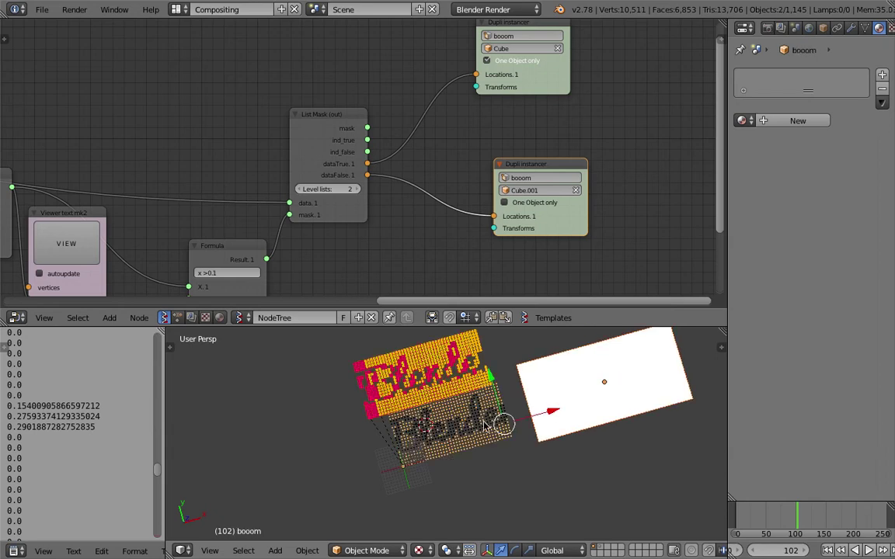
right_click(555, 407)
right_click(468, 420)
key("m")
key("2")
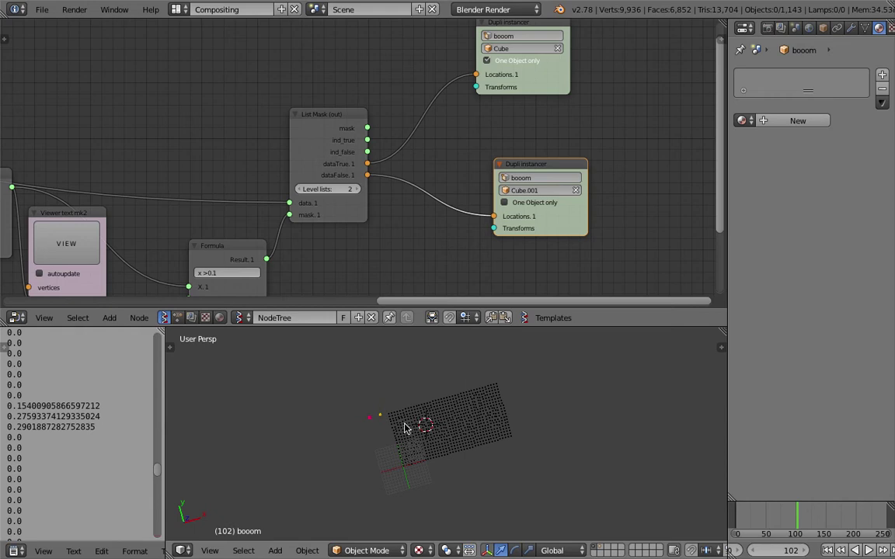
Check which objects sit on layers 1 and 2, selecting the source cubes, the Alpha_0 grid and the Plane.
right_click(380, 415)
right_click(370, 417)
right_click(453, 444)
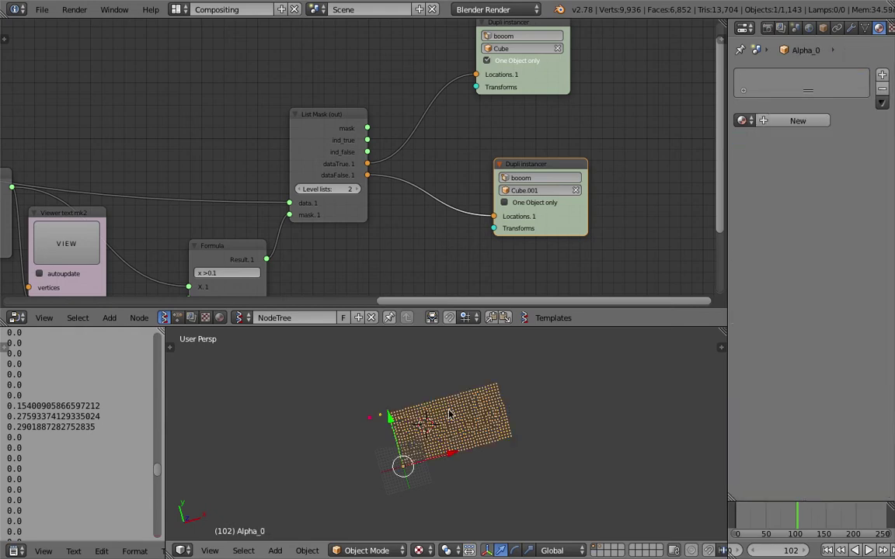
middle_click_drag(448, 414, 411, 445)
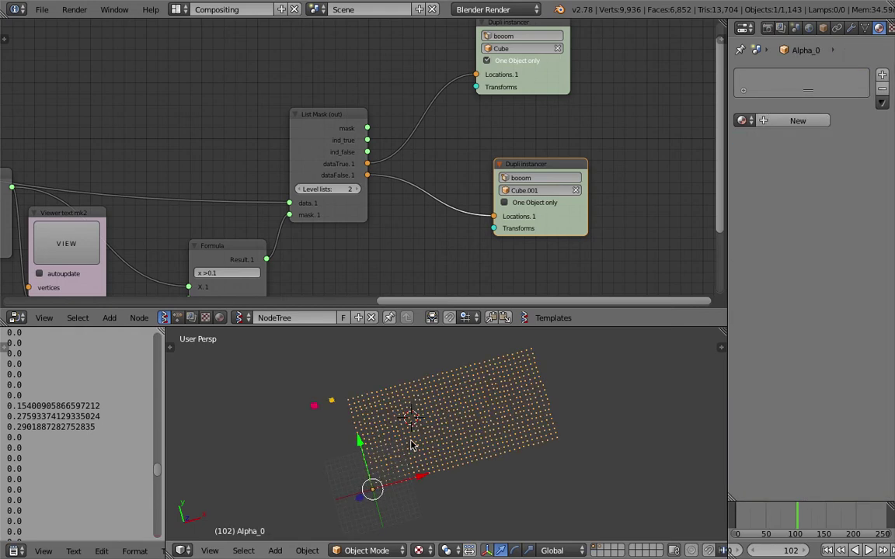
left_click(394, 347)
scroll(520, 418, "down", 3)
right_click(536, 415)
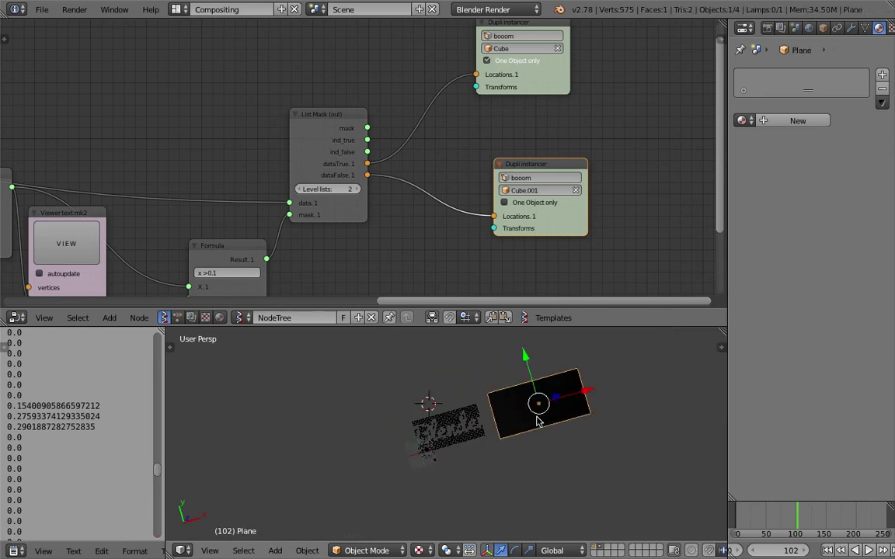
key("2")
key("1")
key("2")
key("1")
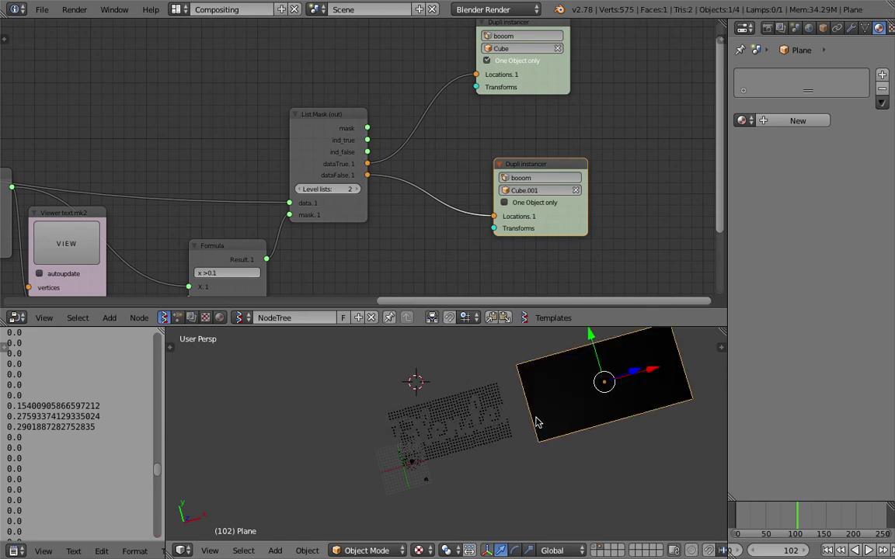
Add booom to the Plane selection and move both objects back to layer 1.
right_click(503, 416, "shift")
key("m")
key("2")
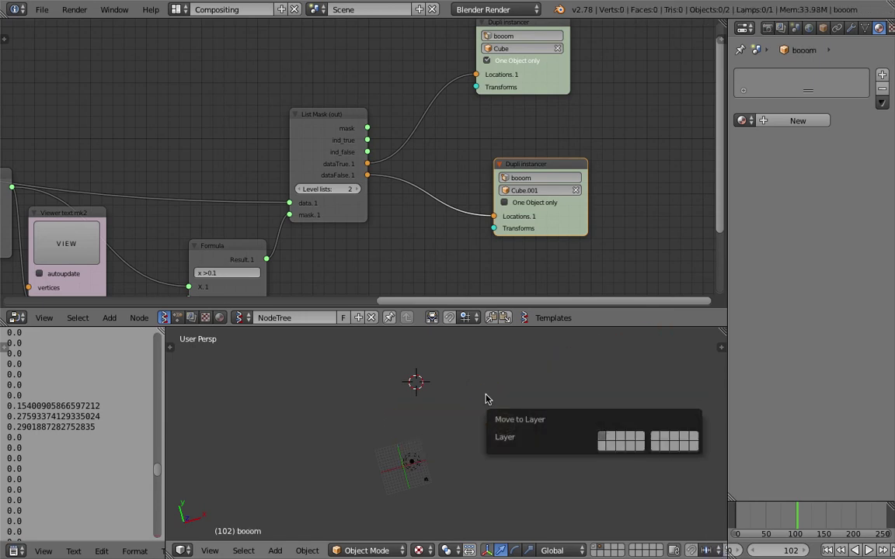
key("2")
Select the Alpha_0 point grid below the red and yellow cube display.
scroll(488, 401, "up", 2)
right_click(574, 391)
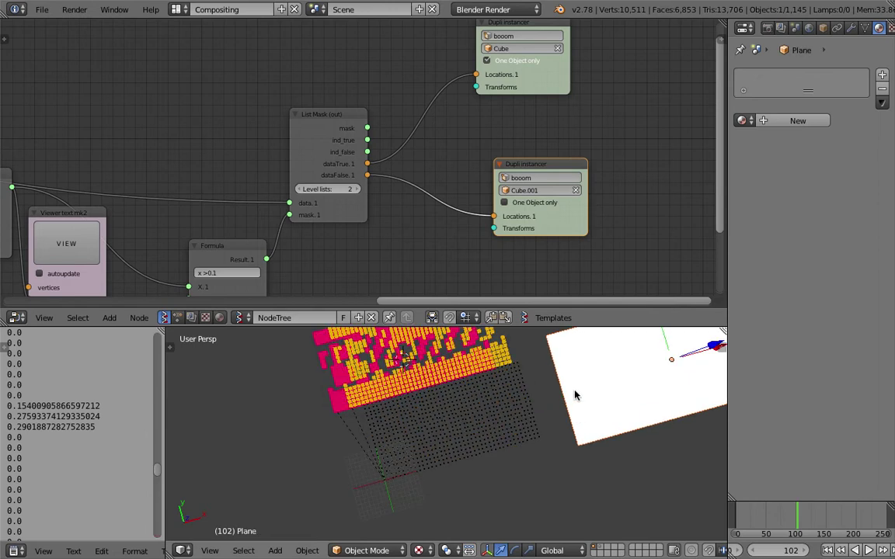
right_click(531, 399)
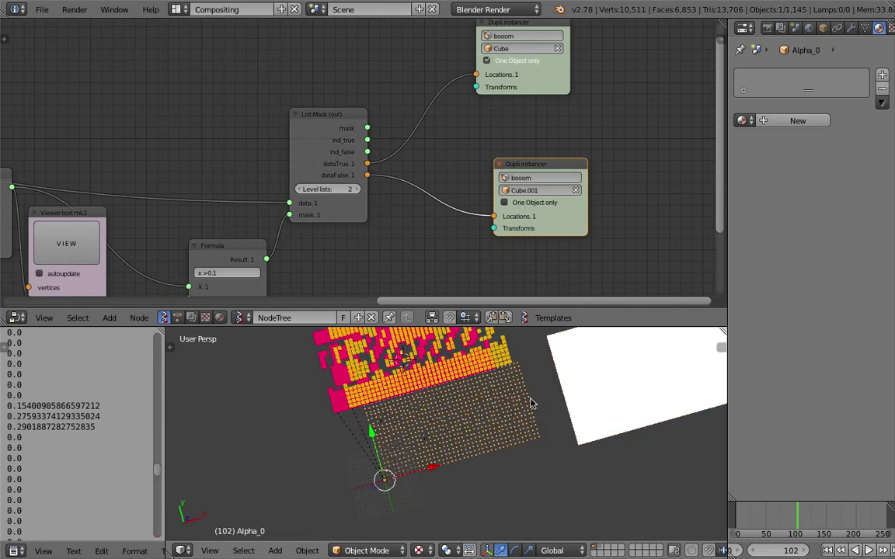
Move the Alpha_0 grid to layer 2 and select the booom object.
key("m")
key("2")
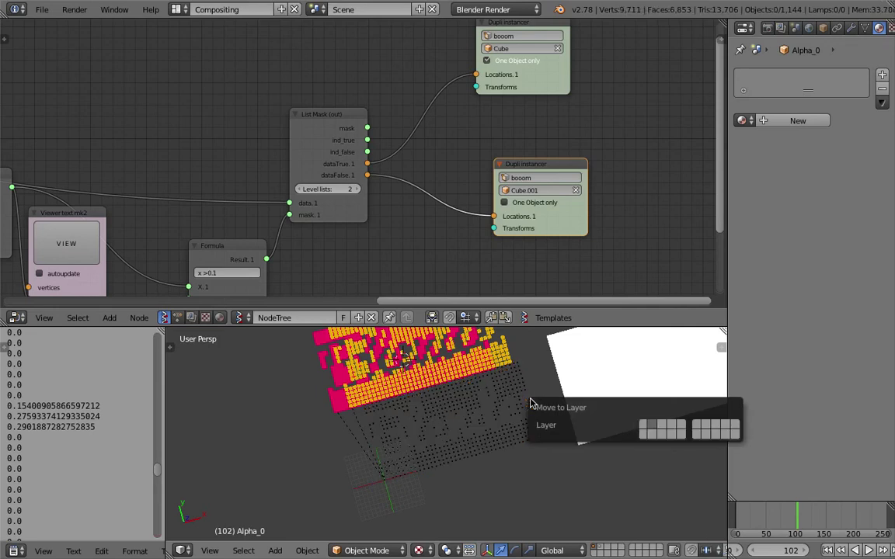
right_click(490, 390)
middle_click_drag(453, 424, 422, 431)
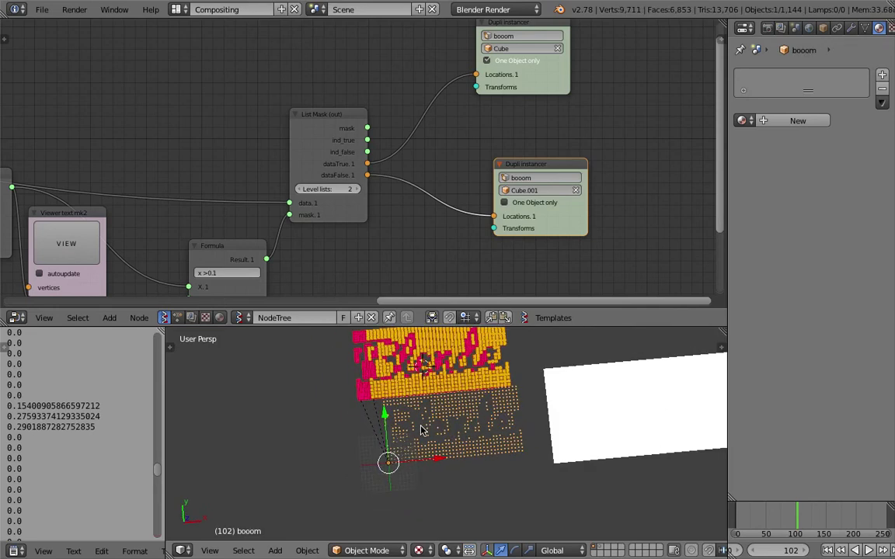
Select the red Cube.001 beside the lettering and clear its location to the world origin.
middle_click_drag(419, 451, 394, 399)
right_click(349, 399)
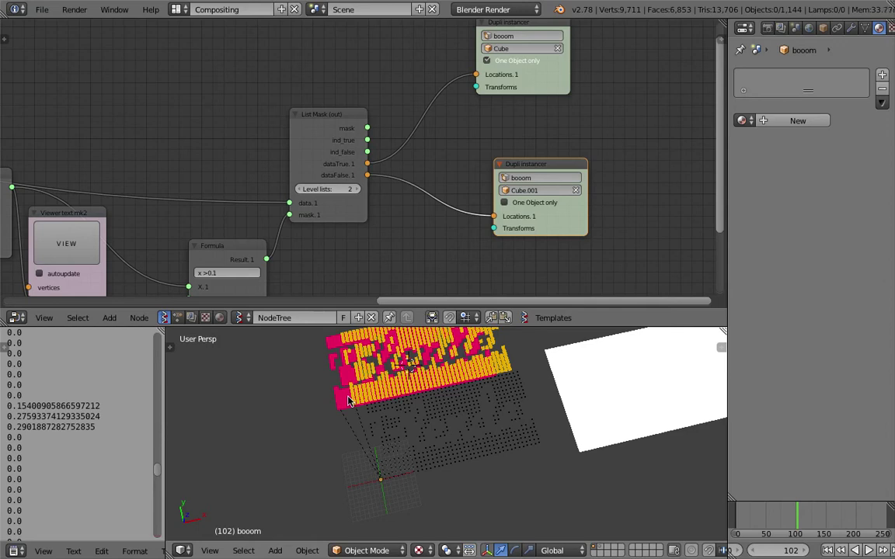
right_click(338, 410)
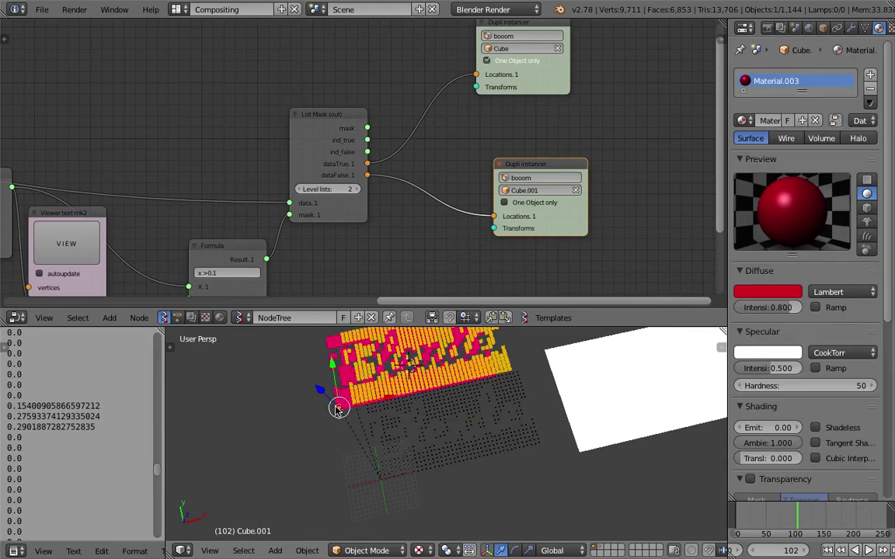
key("alt+g")
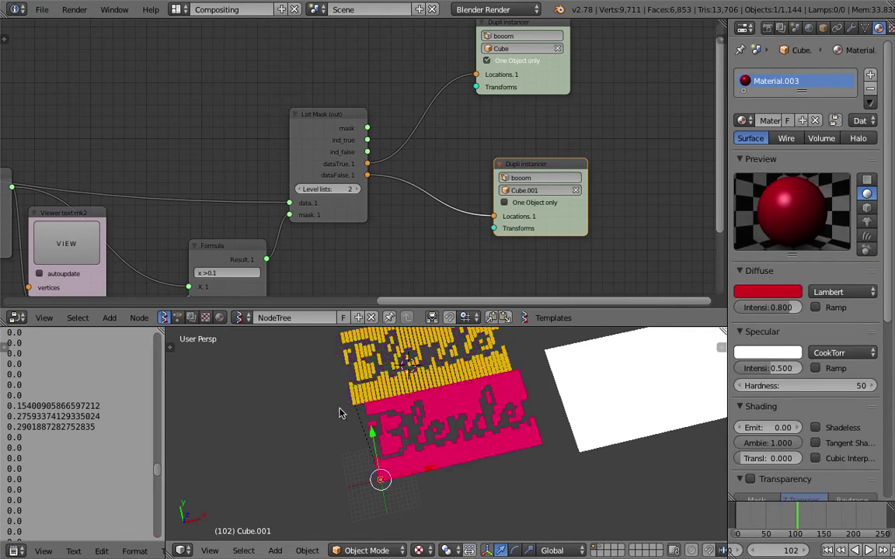
Select the orange Cube and clear its location to the world origin.
right_click(353, 409)
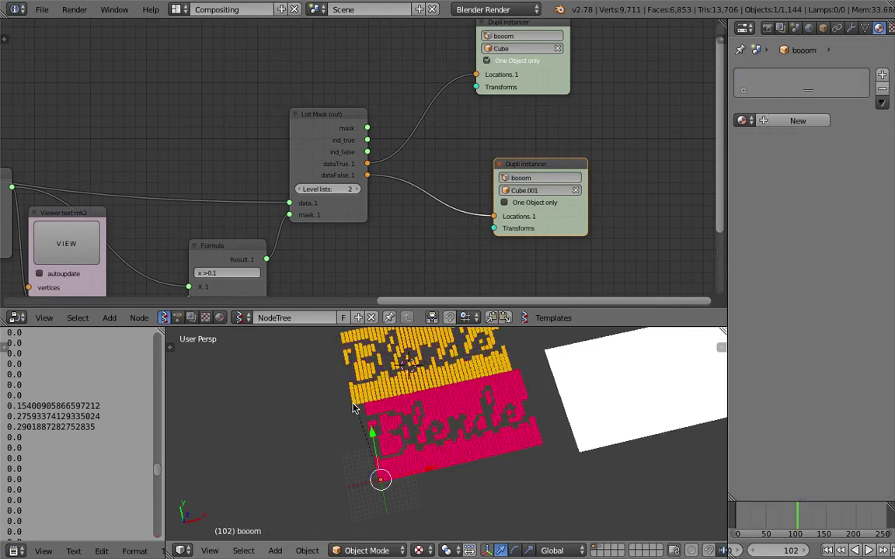
right_click(354, 406)
key("alt+g")
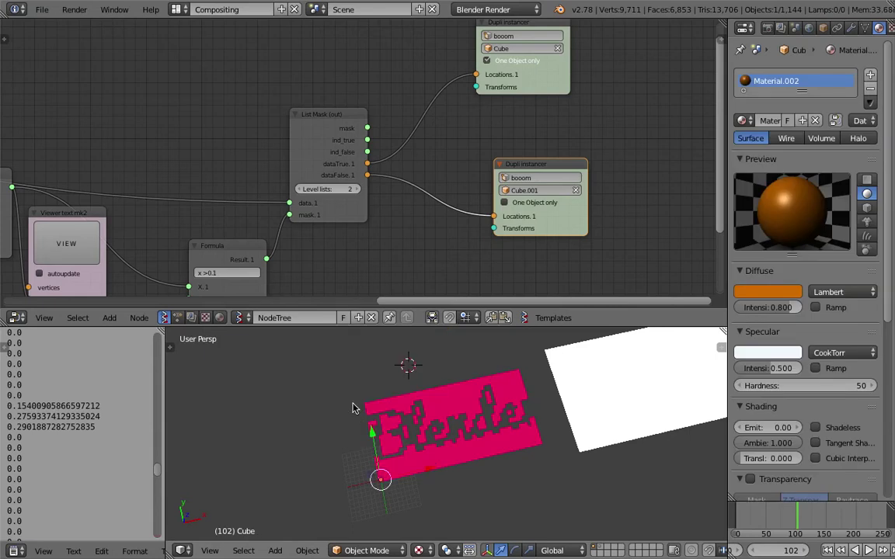
Switch the viewport to solid shading and go to frame 54 to inspect the lettering.
scroll(355, 408, "up", 2)
scroll(566, 503, "down", 1)
scroll(564, 500, "down", 7)
key("z")
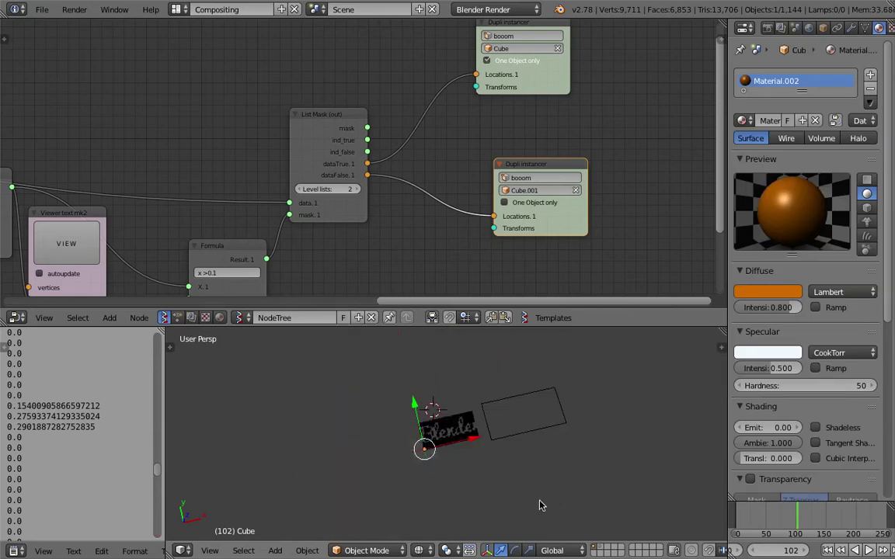
key("z")
scroll(533, 498, "up", 3)
left_click_drag(757, 509, 768, 516)
scroll(491, 445, "up", 5)
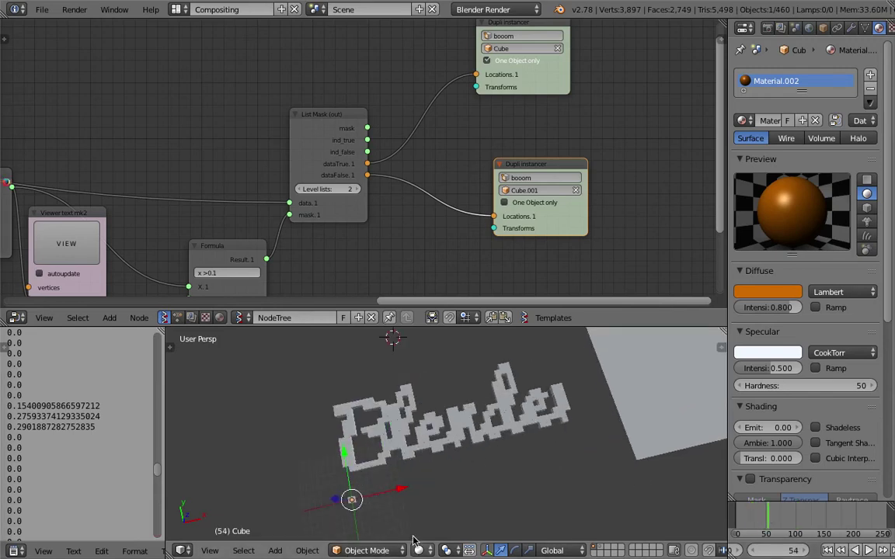
In wireframe display, scale the Cube up slightly so its instances fill the gaps in the lettering.
scroll(420, 476, "up", 3)
key("z")
middle_click_drag(416, 484, 370, 495)
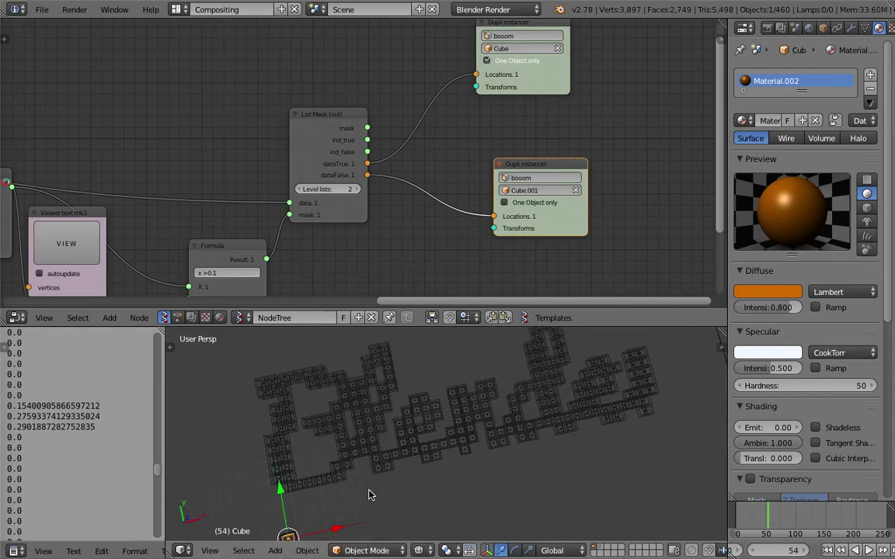
key("s")
left_click(388, 518)
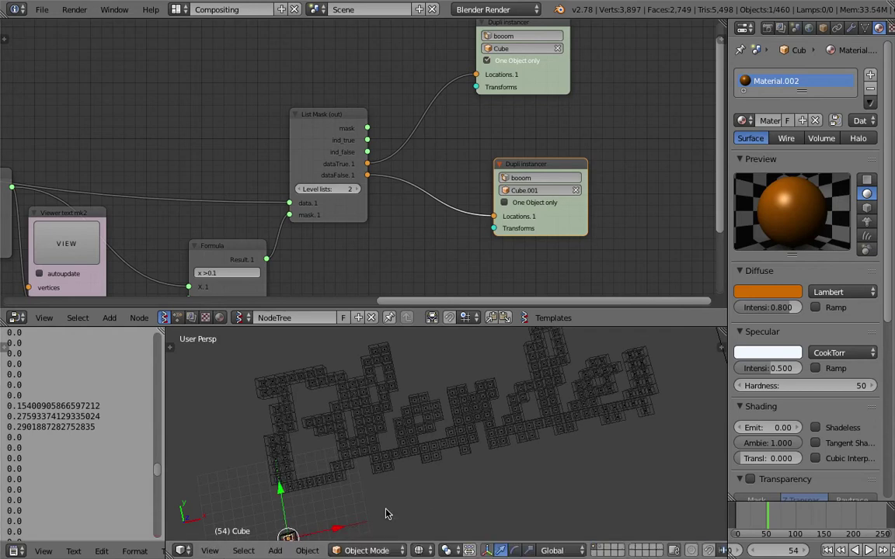
Play the animation and examine the whole lettering in solid display.
scroll(381, 511, "down", 1)
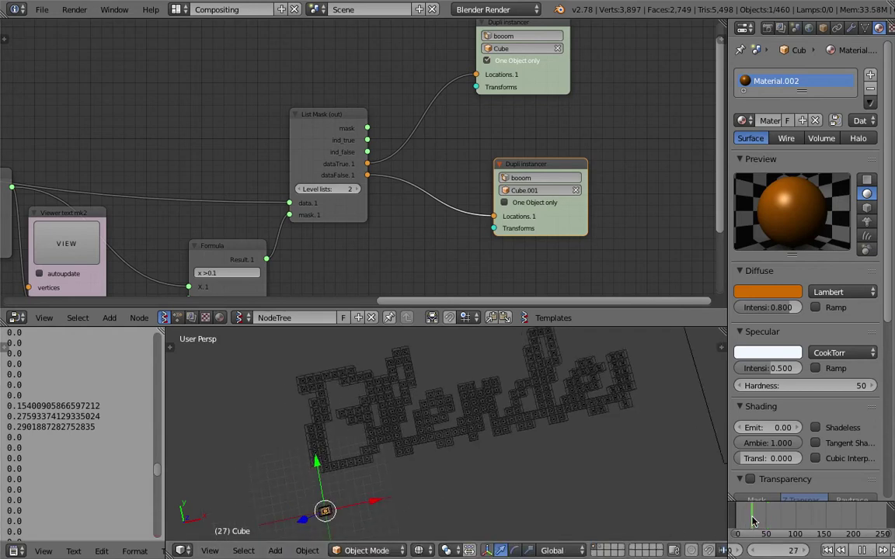
scroll(508, 405, "down", 3)
key("z")
scroll(507, 410, "down", 3)
left_click(482, 417)
Move the Plane slightly along the X axis and play the animation to check the text pattern.
right_click(552, 412)
mouse_move(651, 381)
left_mouse_down()
mouse_move(663, 379)
mouse_move(599, 393)
mouse_move(650, 386)
left_mouse_up()
left_click(869, 550)
left_click(860, 550)
middle_click_drag(432, 525, 403, 528)
Set the viewport shading to Texture.
left_click(420, 550)
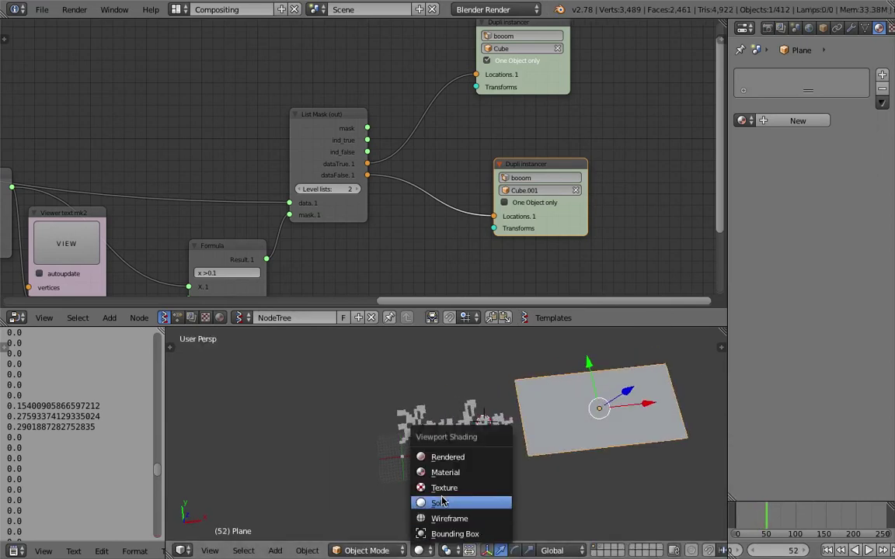
left_click(443, 502)
left_click(422, 548)
left_click(444, 488)
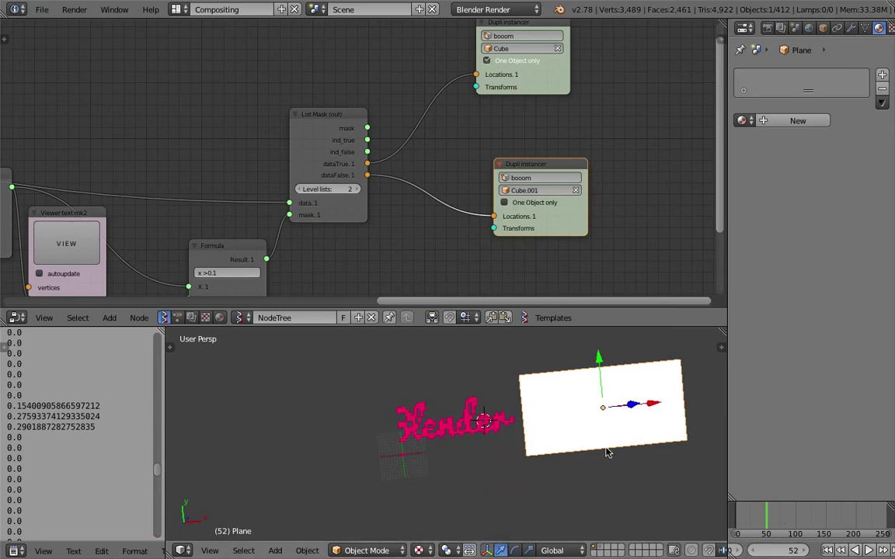
Move the Alpha_0 grid back to layer 1 and go to frame 31.
left_click(605, 448)
right_click(487, 429)
key("m")
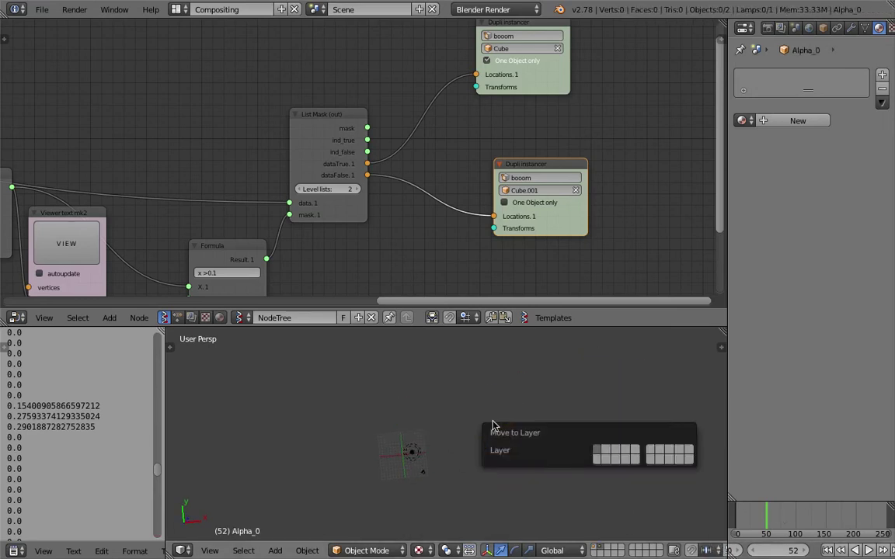
left_click(751, 524)
left_click_drag(751, 524, 754, 524)
Turn off One Object only on the Cube instancer node and select the Alpha_0 grid.
right_click(455, 426)
right_click(457, 428)
right_click(457, 431)
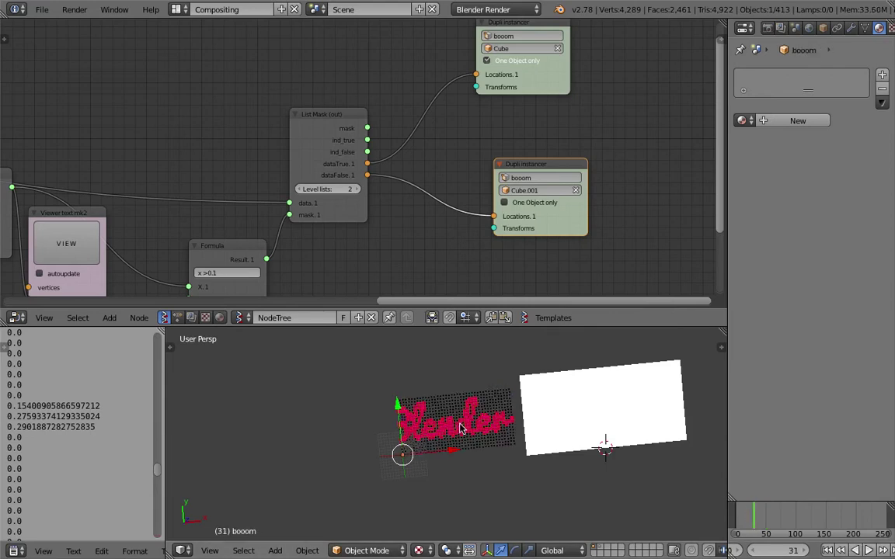
right_click(457, 429)
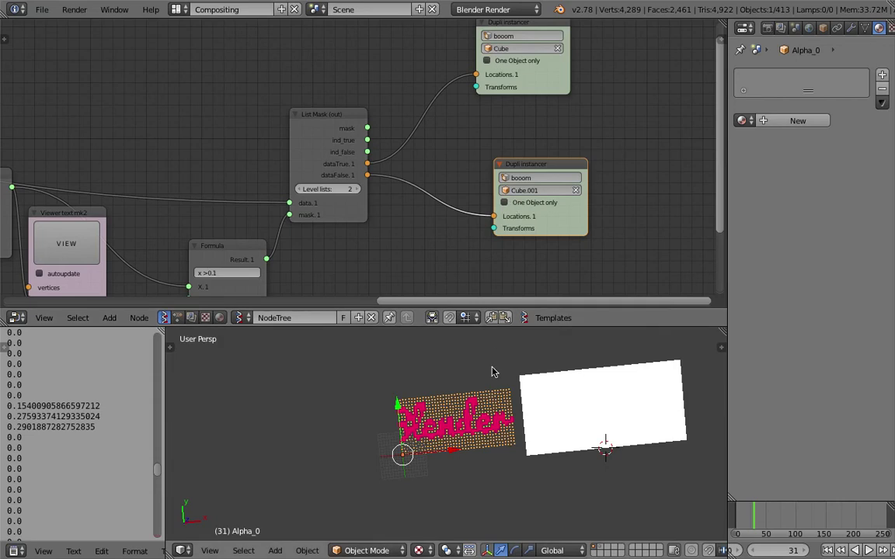
Try to move the Alpha_0 grid along the X axis away from the lettering.
right_click(453, 447)
right_click(452, 448)
right_click(452, 450)
right_click(451, 451)
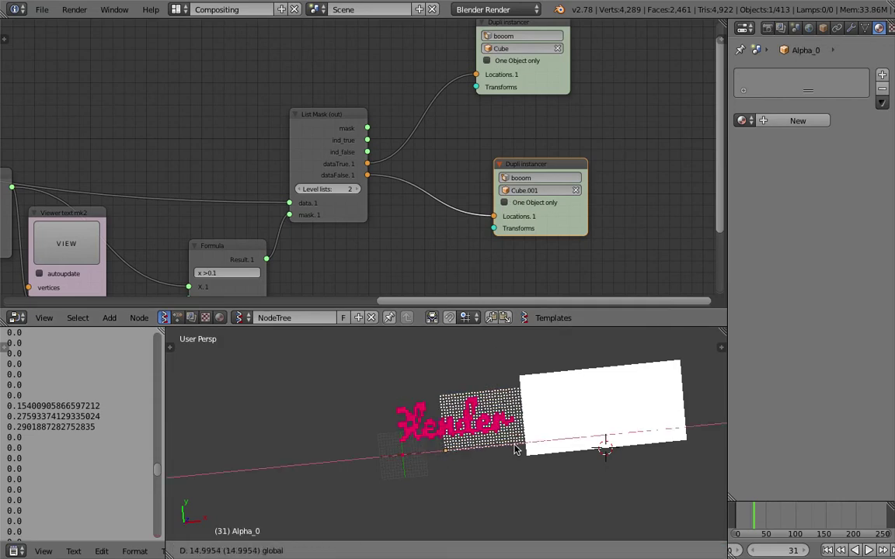
Nudge the Plane along the X axis and play the animation from frame 1.
right_click(614, 453)
mouse_move(664, 402)
left_mouse_down()
mouse_move(689, 406)
mouse_move(659, 403)
mouse_move(670, 403)
left_mouse_up()
left_click(828, 550)
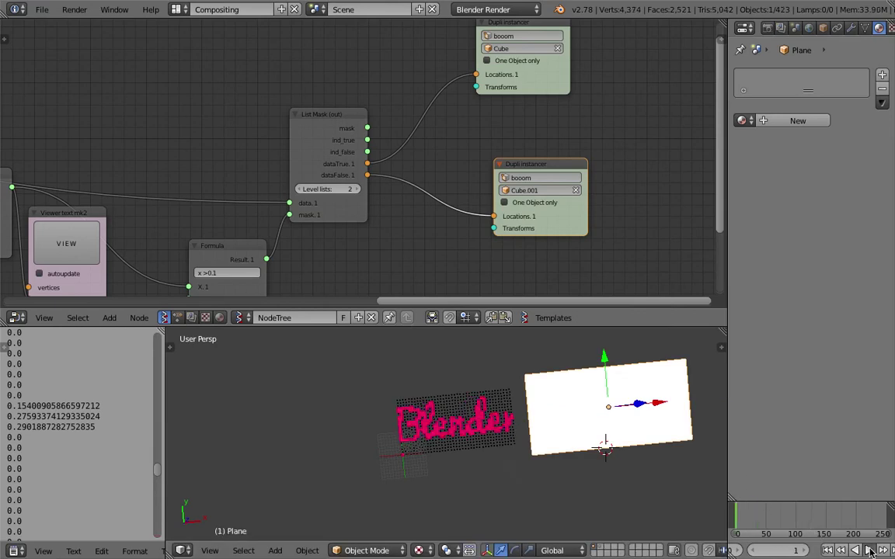
key("alt+a")
Shift the Plane along X and scale it down during playback, and stop the animation.
mouse_move(664, 403)
left_mouse_down()
mouse_move(692, 399)
mouse_move(635, 405)
mouse_move(669, 405)
left_mouse_up()
key("s")
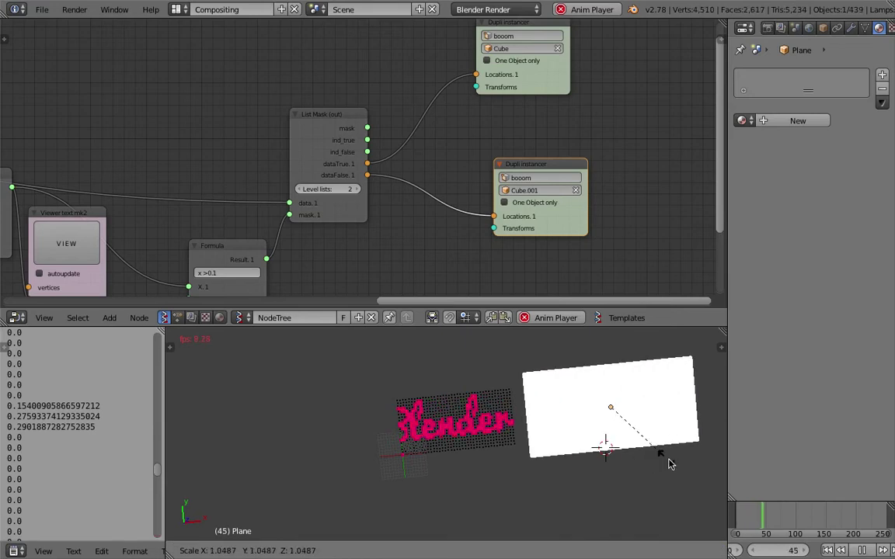
left_click(645, 451)
left_click(678, 403)
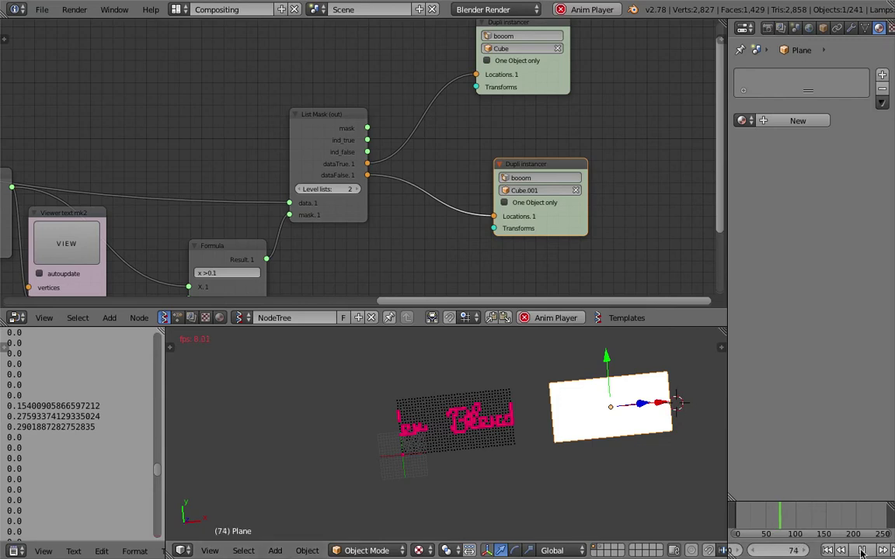
key("alt+a")
Try to select an individual source cube within the lettering in the viewport.
middle_click_drag(582, 425, 479, 449)
right_click(479, 449)
scroll(479, 451, "up", 3)
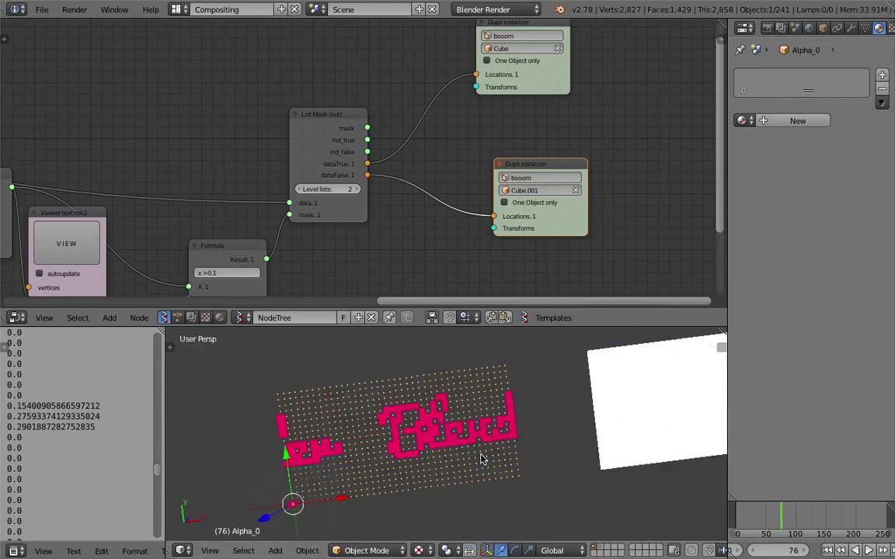
right_click(454, 433)
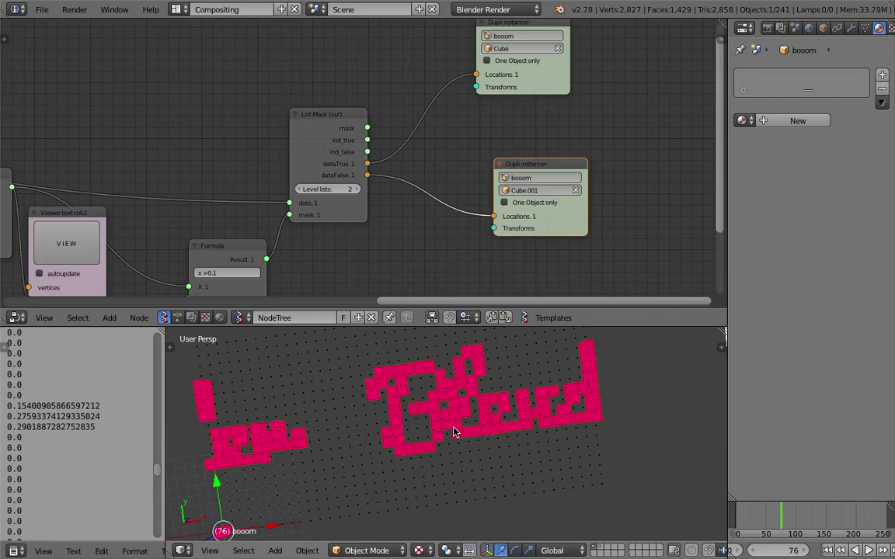
right_click(439, 416)
right_click(383, 420)
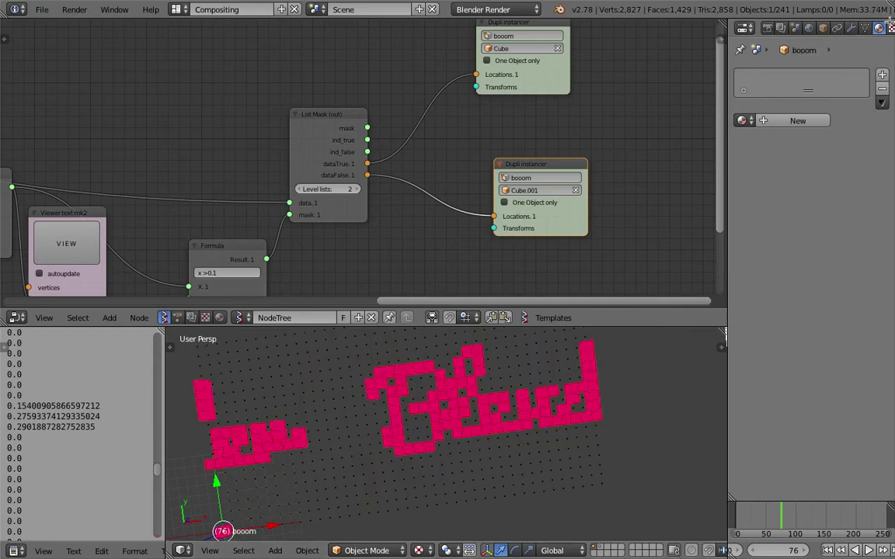
Split the properties area, turn the upper part into an Outliner and expand Scene.001.
left_click_drag(891, 21, 885, 239)
left_click(743, 29)
left_click(769, 252)
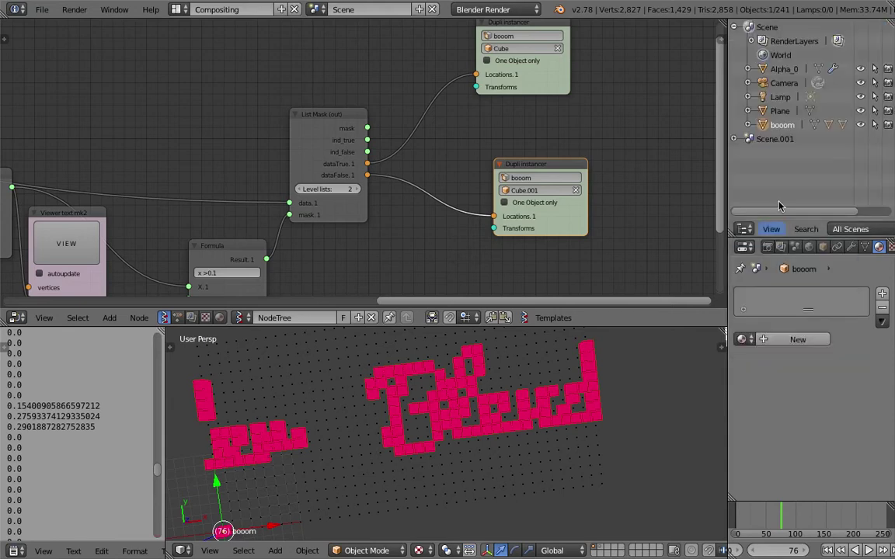
left_click(734, 140)
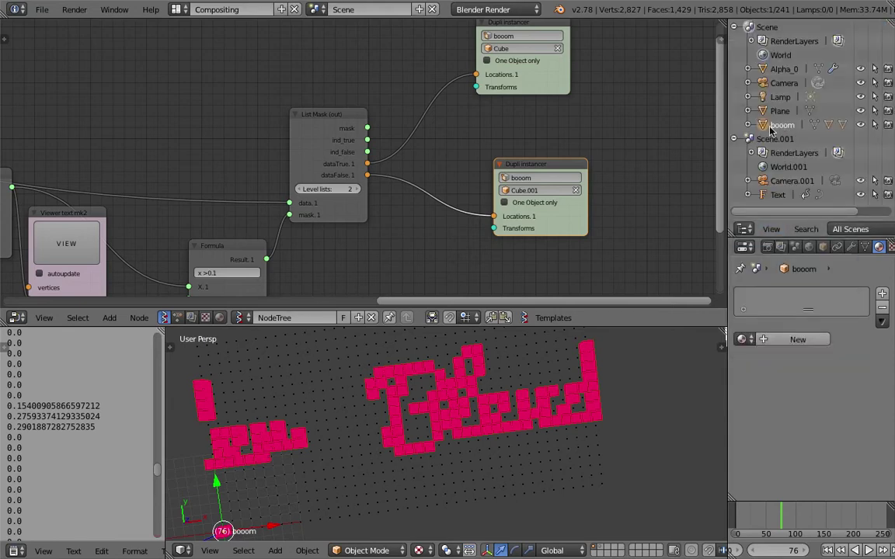
Expand booom in the Outliner and select its child objects Cube.001 and Cube in turn.
left_click(779, 111)
left_click(781, 125)
left_click(747, 125)
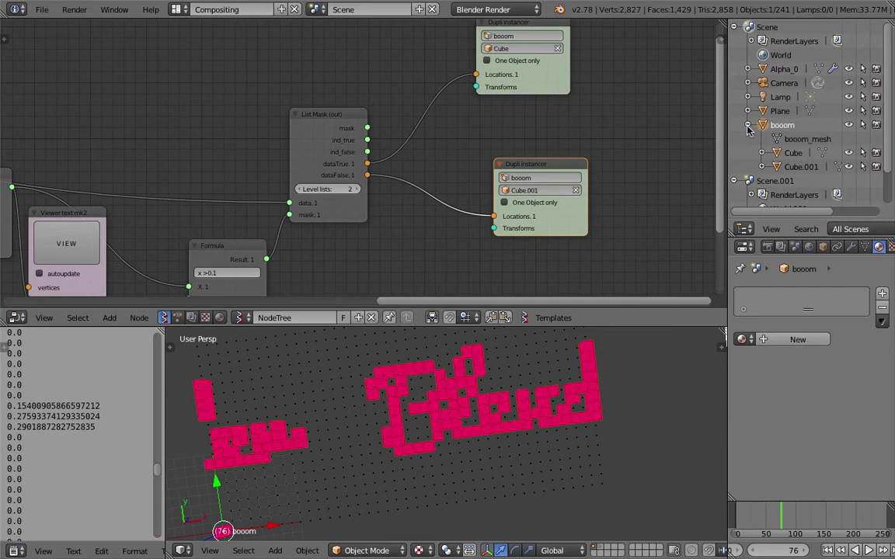
left_click(793, 153)
left_click(800, 166)
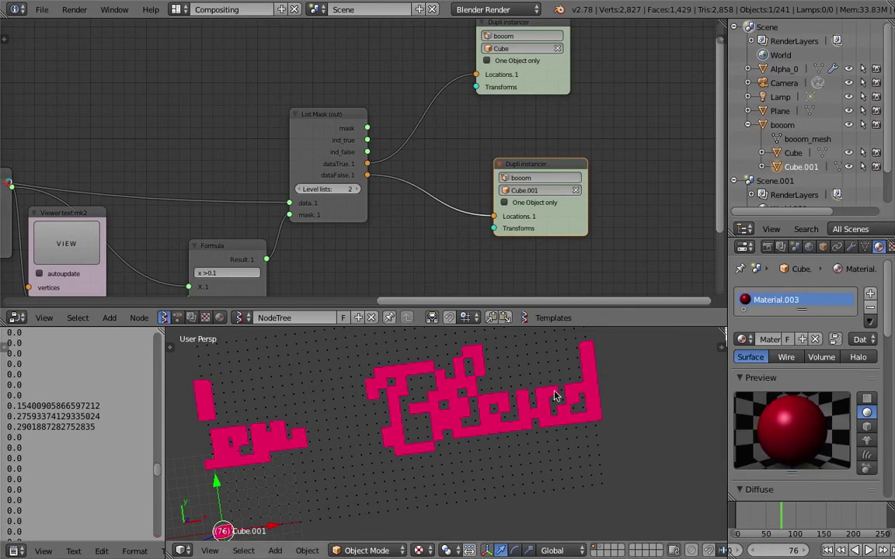
left_click(794, 153)
Move the List Mask (out) node up nearer the Dupli instancer nodes and try Level lists at 1.
middle_click_drag(489, 451, 515, 424)
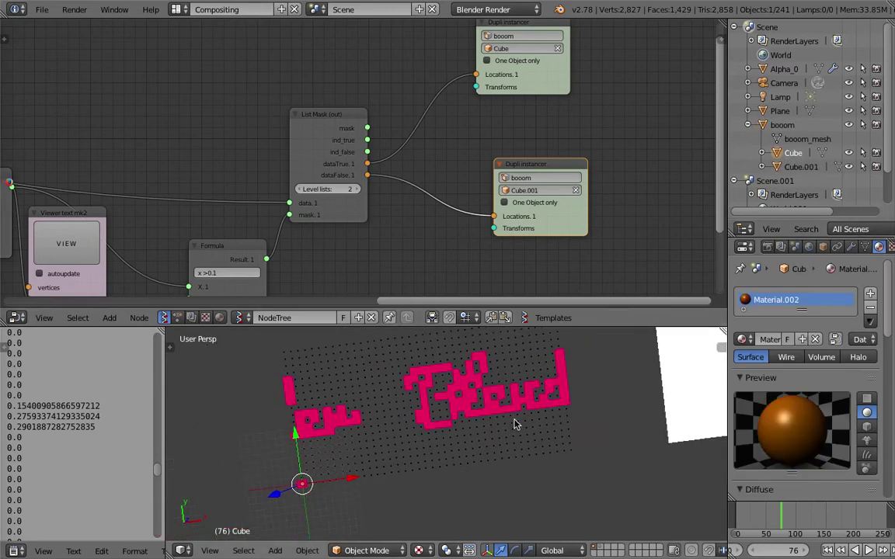
scroll(450, 236, "down", 3)
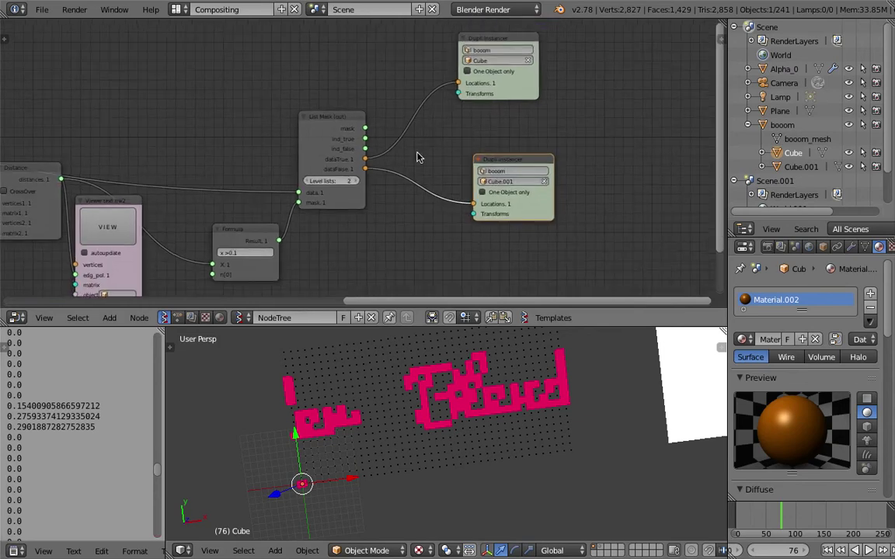
left_click_drag(355, 123, 382, 101)
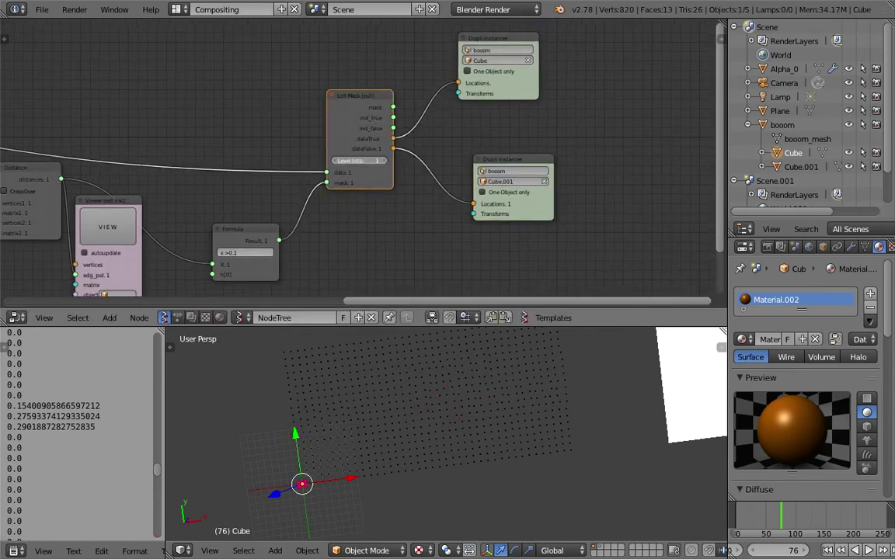
middle_click_drag(384, 165, 424, 136)
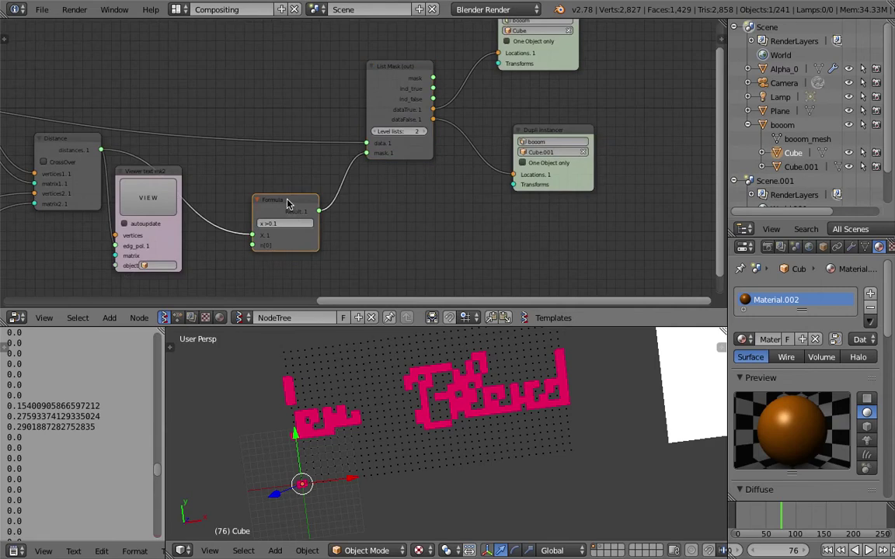
Reposition the Formula node, set its expression to x >0.2 and save the file.
left_click_drag(290, 199, 282, 188)
left_click(278, 212)
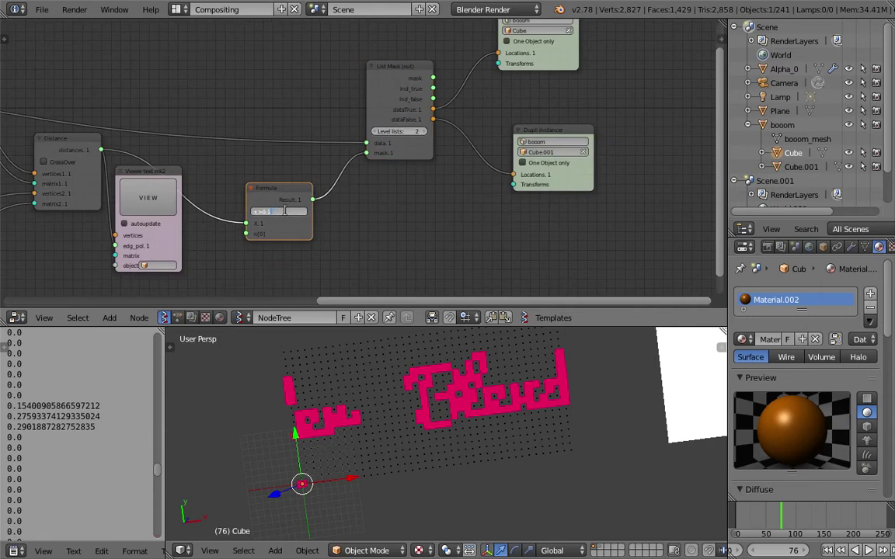
type("x>0.2")
key("Return")
key("ctrl+s")
left_click(496, 437)
Select the Plane and go to frame 9 on the timeline.
scroll(544, 428, "down", 3)
right_click(609, 420)
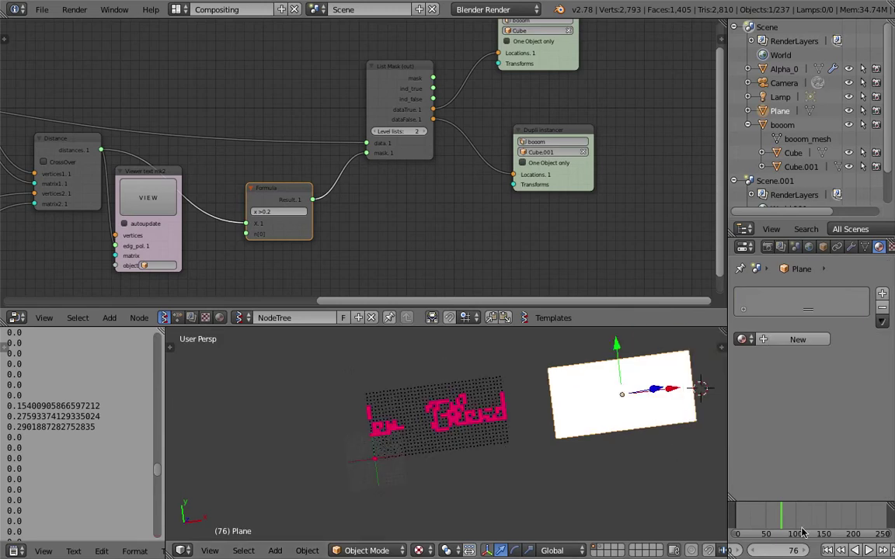
scroll(762, 525, "left", 2, "ctrl")
left_click_drag(782, 518, 779, 519)
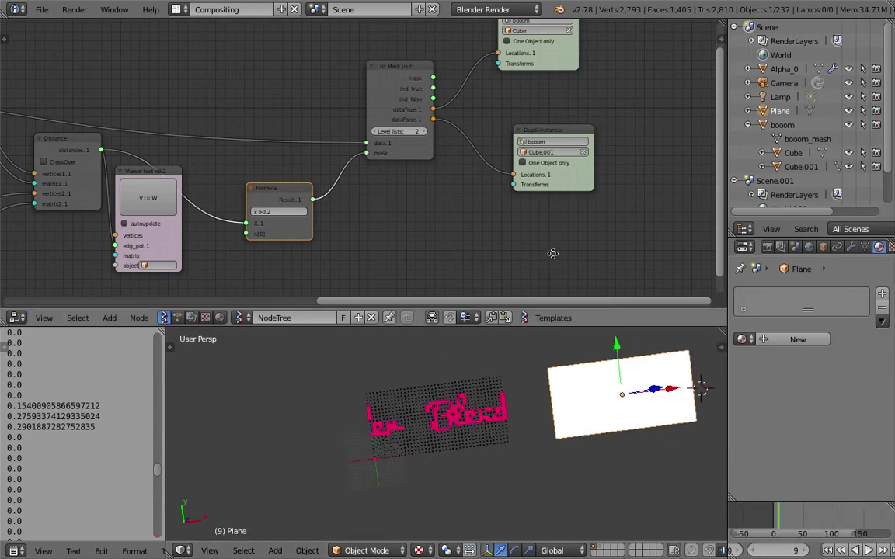
Rename the parent of the Dupli instancer node that uses Cube.001 to booom2.
middle_click_drag(529, 212, 515, 221)
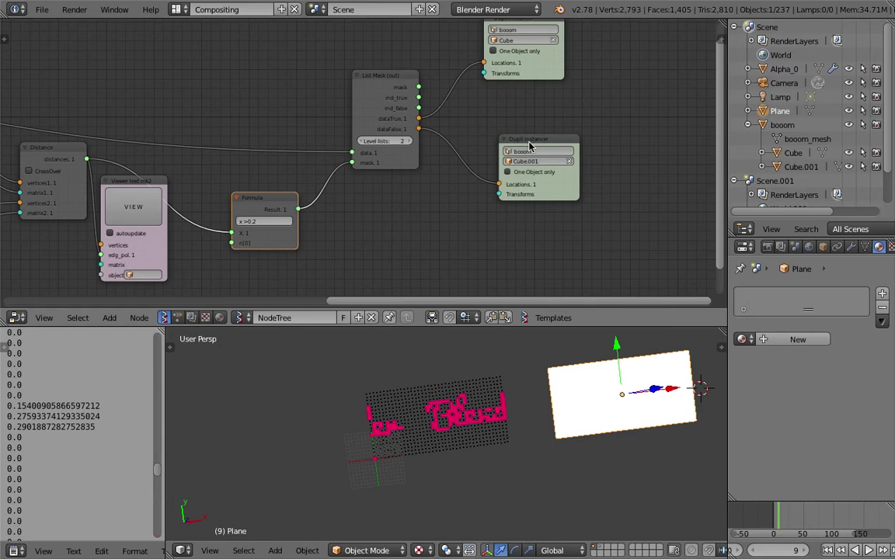
scroll(516, 155, "up", 1)
double_click(554, 127)
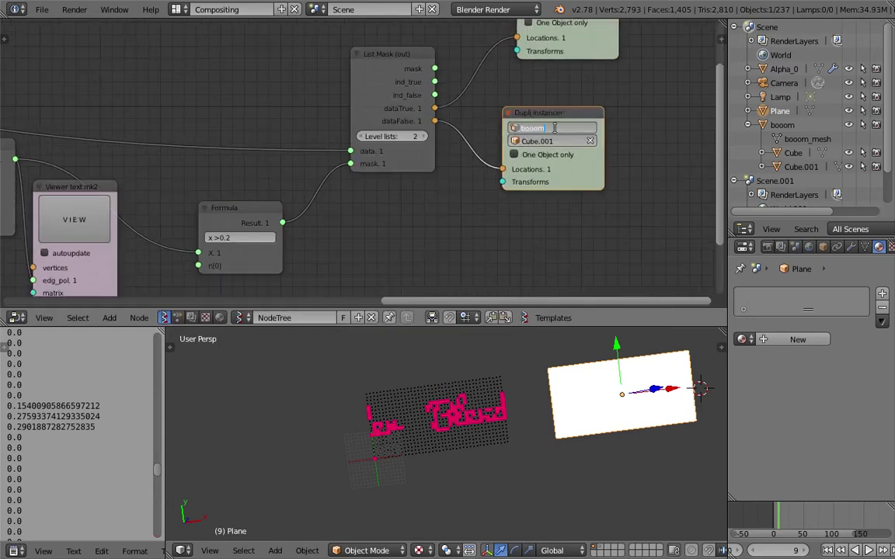
type("2")
key("Return")
Select the source cube Cube.001 at the grid's origin corner and scale it down to leave gaps between the red instances.
scroll(536, 380, "up", 4)
scroll(315, 495, "up", 1)
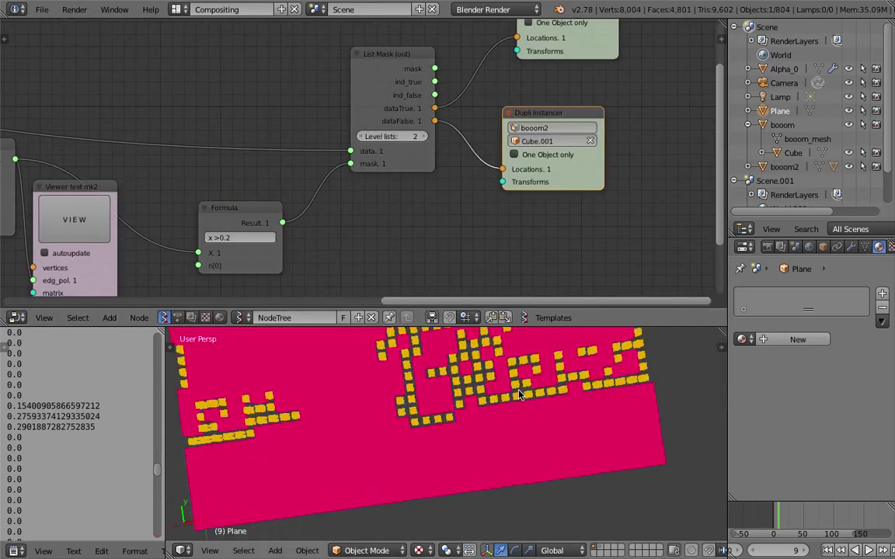
right_click(194, 530)
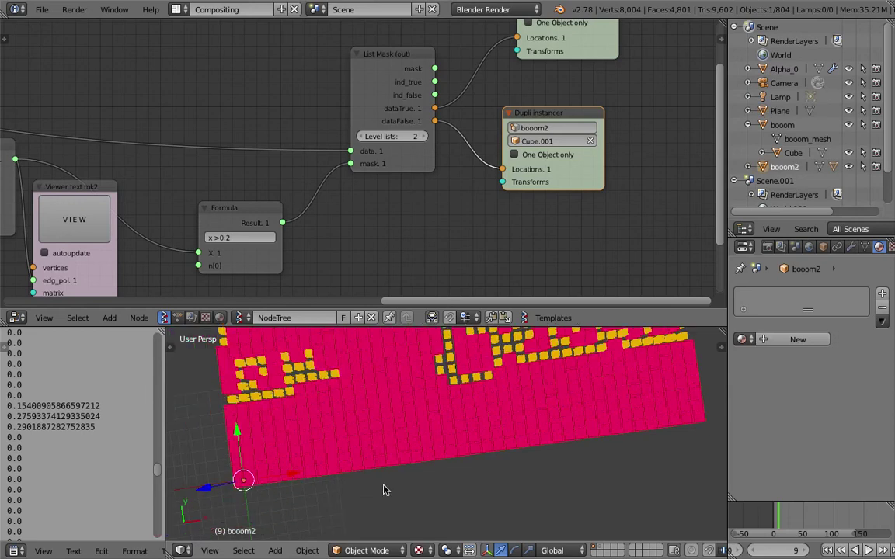
key("s")
right_click(373, 491)
right_click(243, 480)
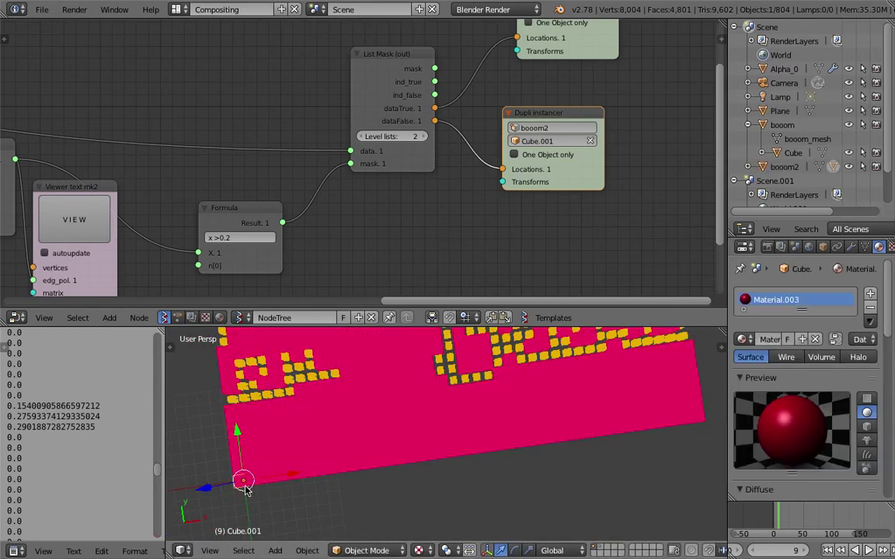
key("w")
key("s")
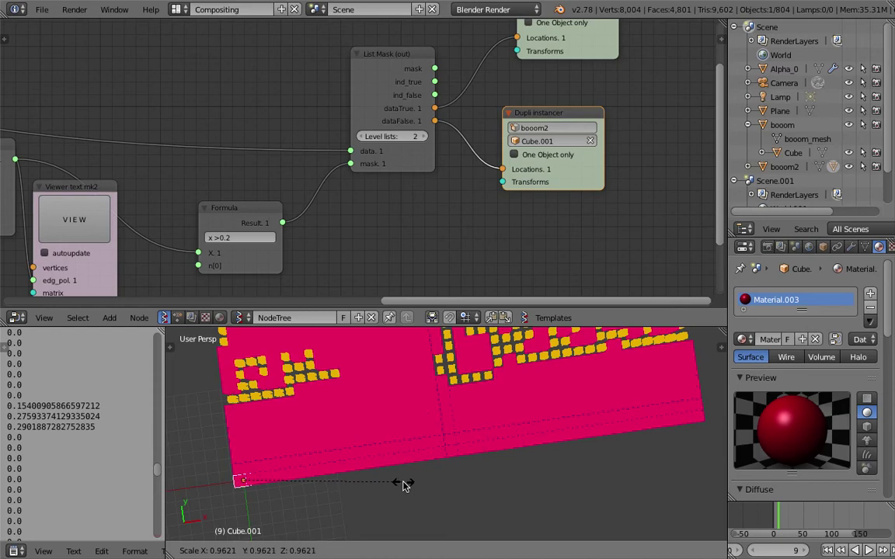
left_click(345, 480)
scroll(416, 426, "down", 4)
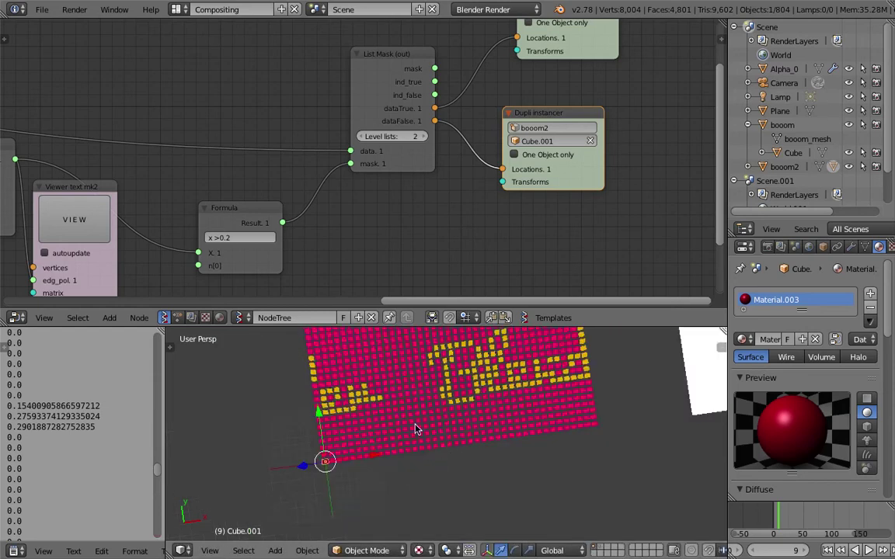
middle_click_drag(455, 449, 358, 394)
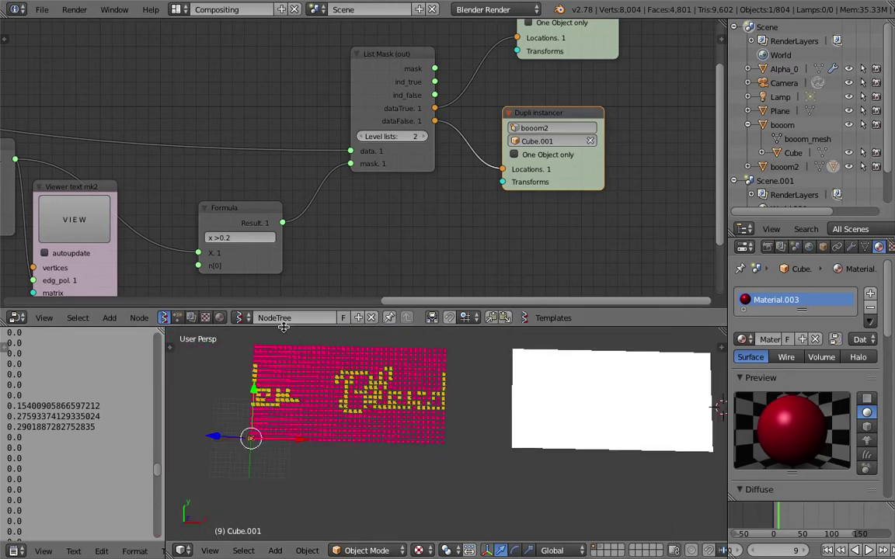
Enlarge and merge the lower areas into one full-width 3D View and set its viewport shading to Texture.
left_click_drag(283, 327, 266, 272)
left_click_drag(159, 263, 409, 378)
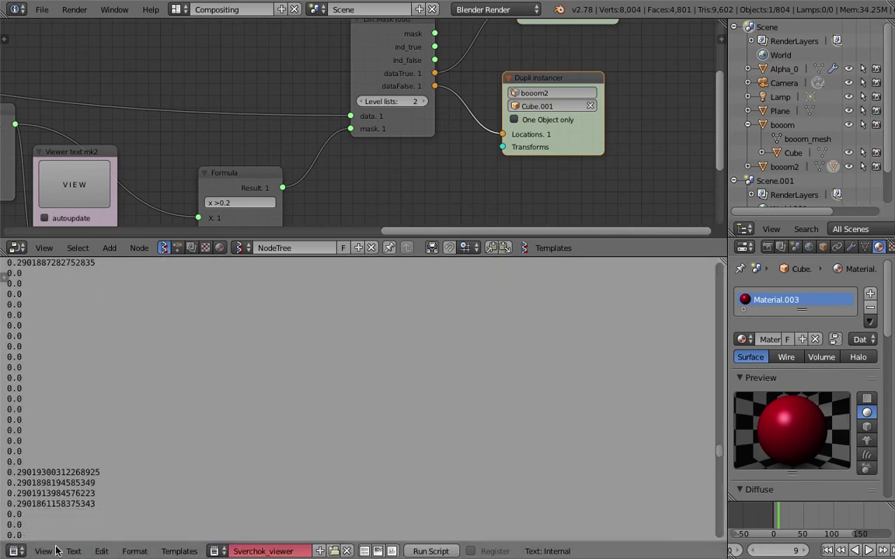
left_click(14, 551)
left_click(50, 548)
left_click(14, 551)
left_click(43, 534)
mouse_move(296, 396)
middle_mouse_down()
mouse_move(342, 423)
mouse_move(334, 427)
middle_mouse_up()
left_click(252, 550)
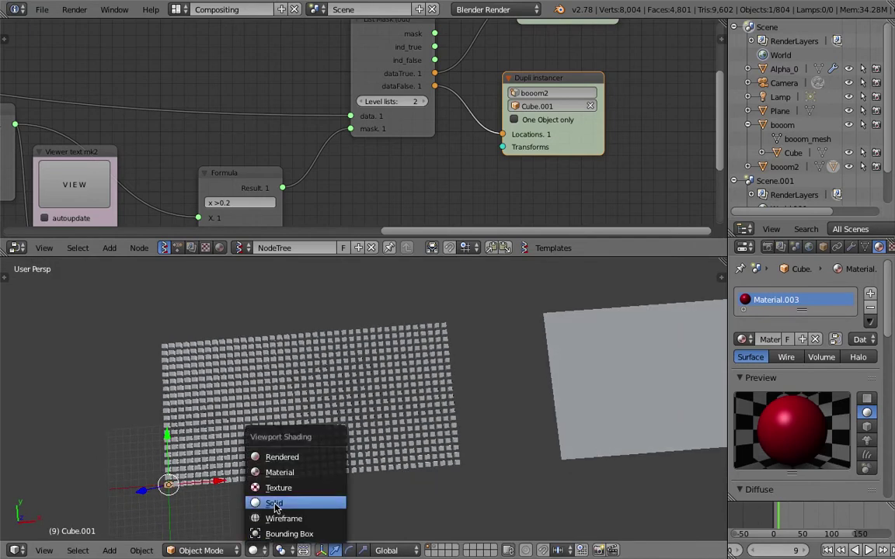
left_click(278, 487)
Select booom2 and its source Cube.001 in turn, and save the file over the existing one.
mouse_move(308, 479)
middle_mouse_down()
mouse_move(352, 436)
mouse_move(352, 447)
middle_mouse_up()
right_click(351, 449)
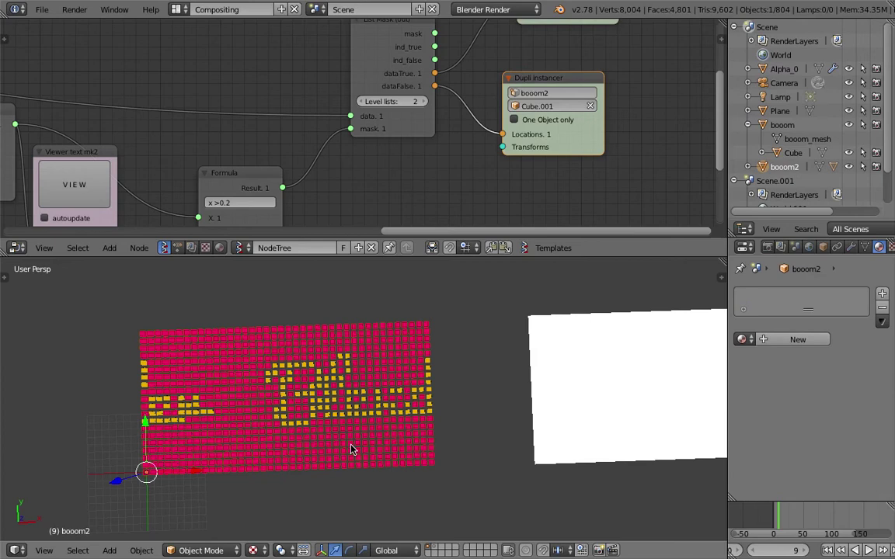
scroll(850, 249, "down", 3)
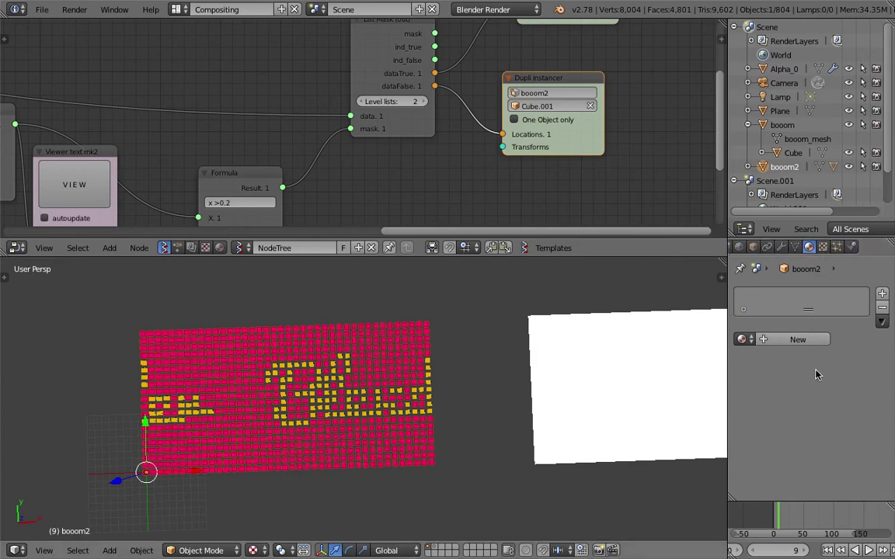
right_click(147, 473)
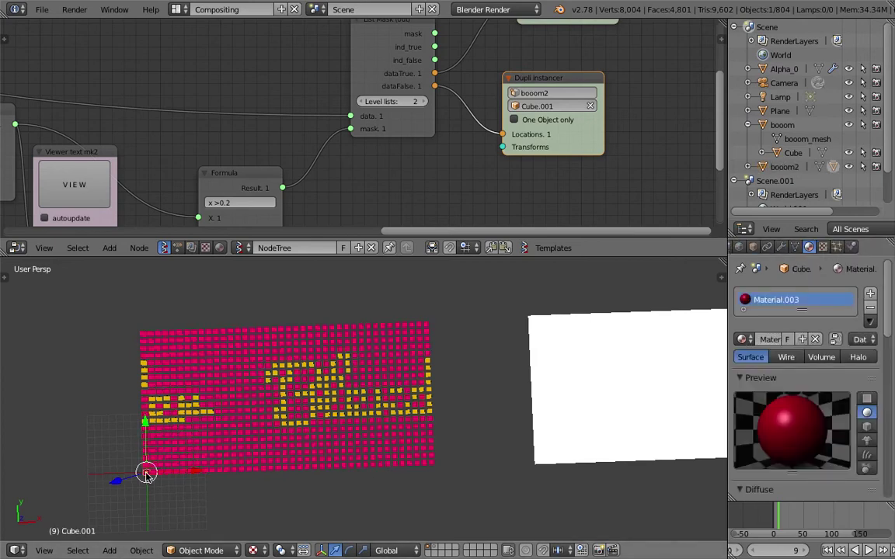
scroll(792, 458, "down", 5)
middle_click_drag(656, 320, 542, 375)
key("ctrl+s")
left_click(497, 364)
Select the Plane and move it along the X axis closer to the cube grid.
right_click(571, 377)
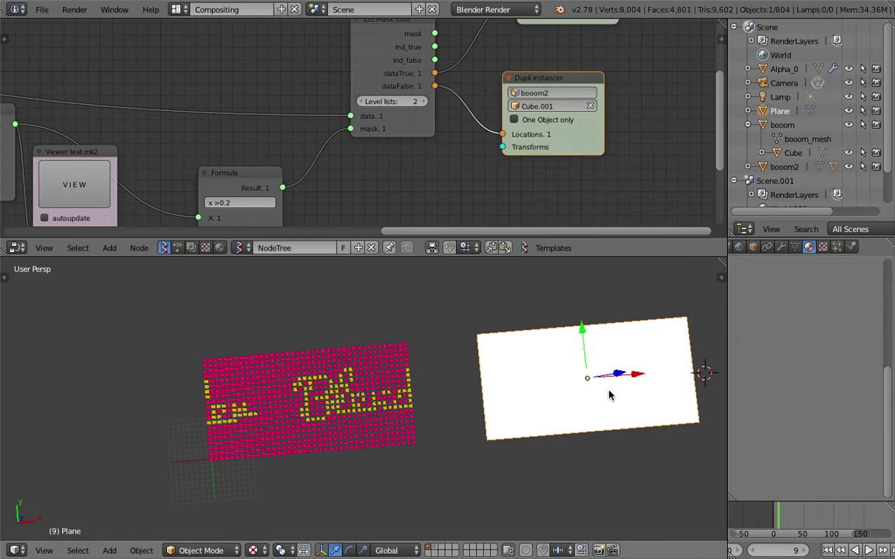
middle_click_drag(621, 376, 567, 413)
key("g")
key("x")
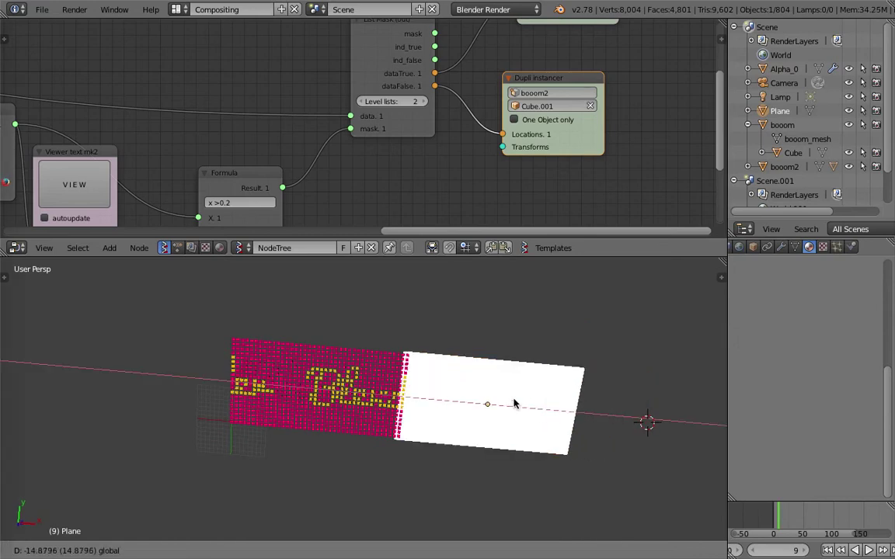
left_click(575, 399)
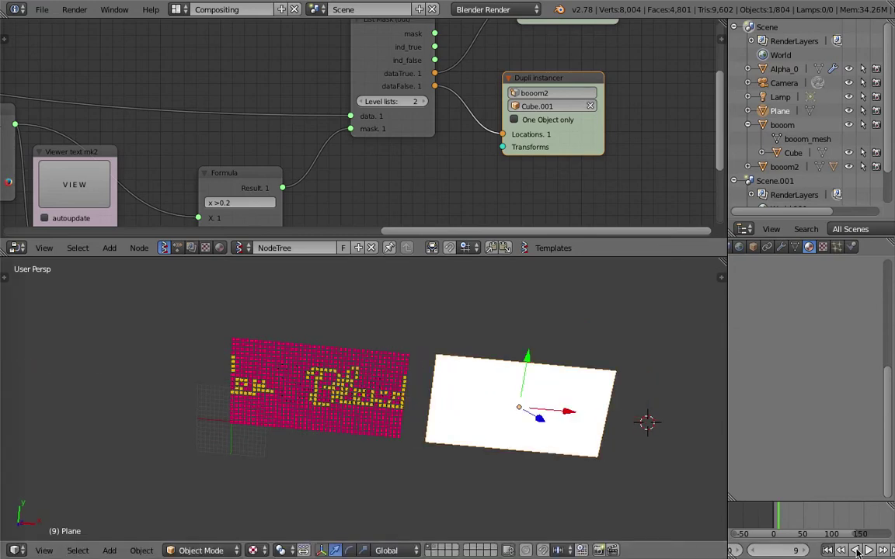
Play the animation from the start and move the Plane along the X axis until it covers the cube grid.
left_click(828, 550)
key("alt+a")
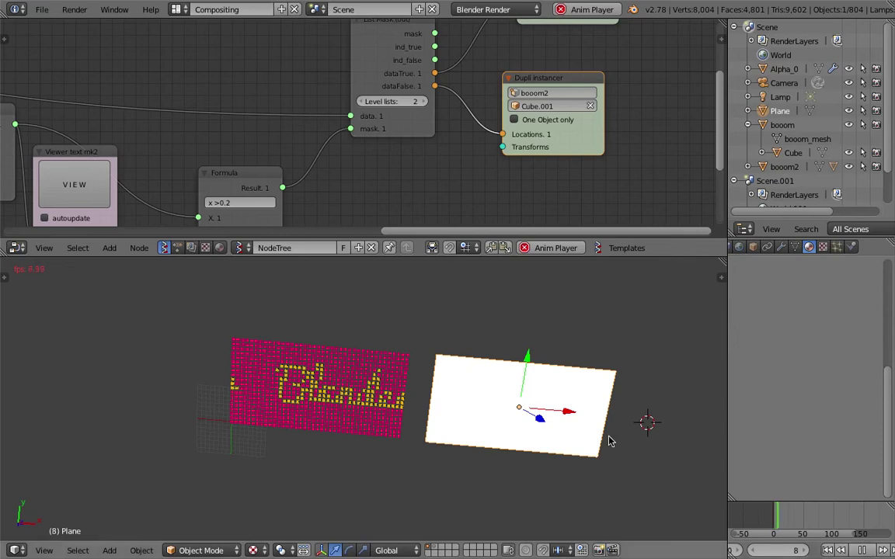
key("g")
key("x")
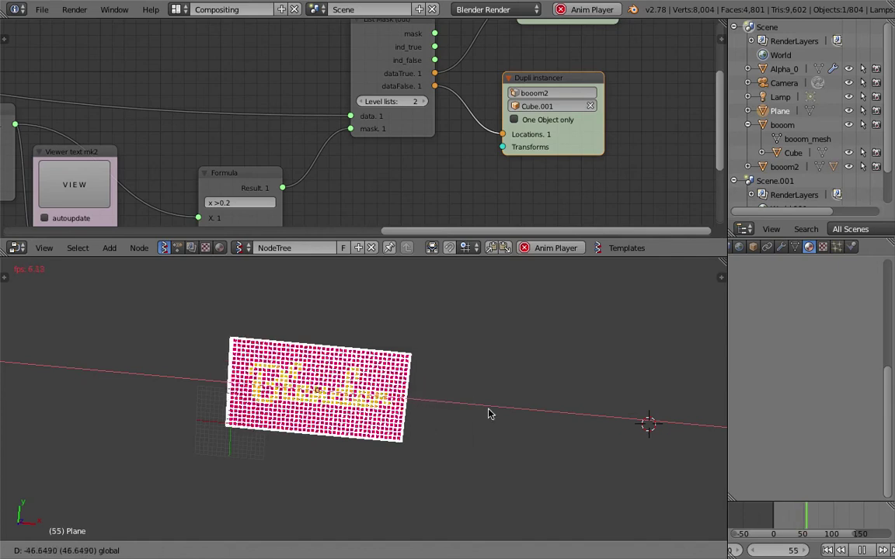
left_click(362, 396)
Move the Plane to layer 2 and stop the animation playback.
key("m")
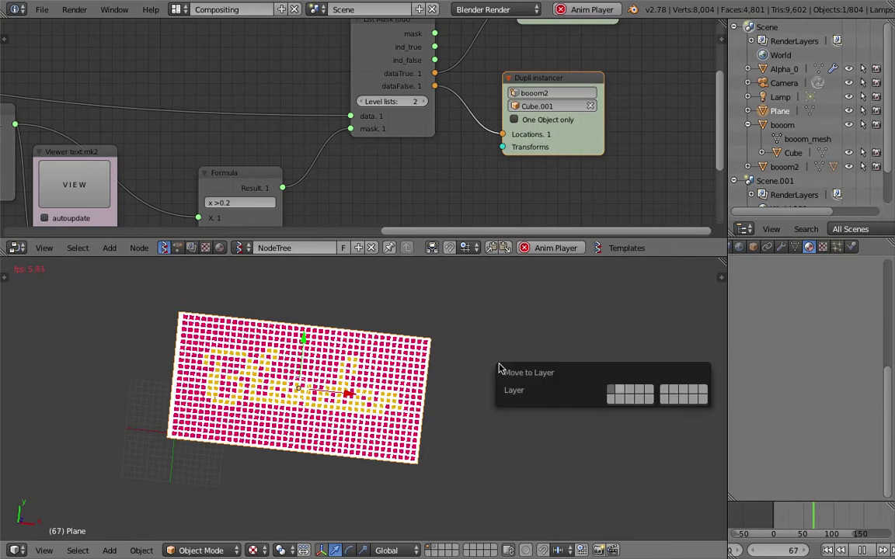
key("2")
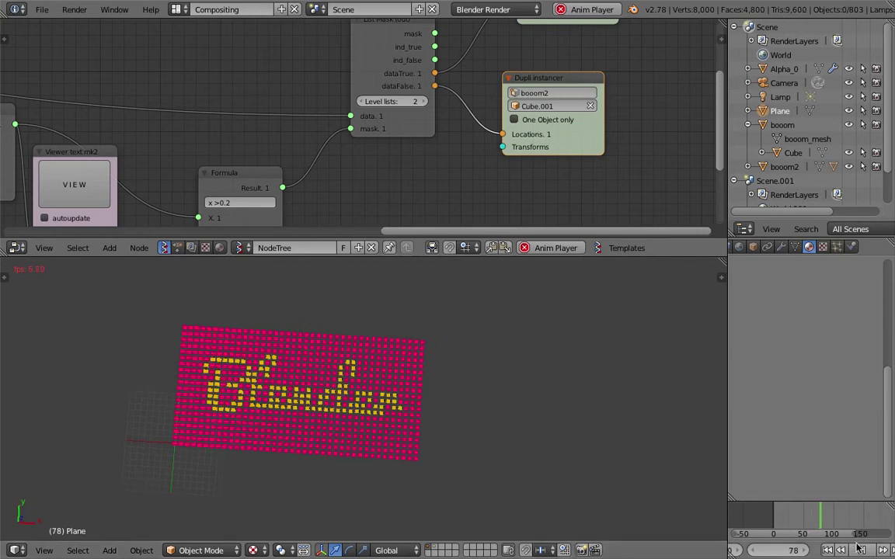
key("alt+a")
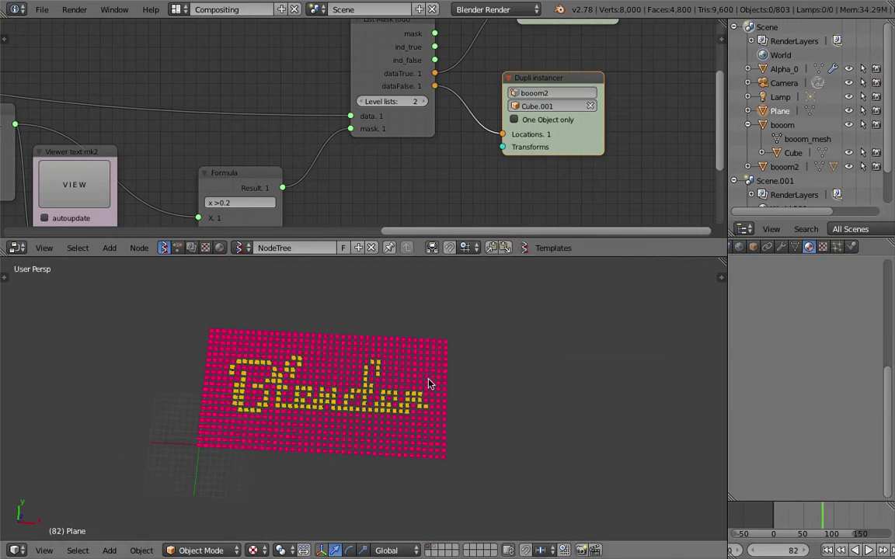
Show layer 2, select the Plane there and switch the viewport to wireframe shading.
right_click(430, 383)
right_click(429, 383)
right_click(430, 383)
right_click(429, 383)
left_click(486, 375)
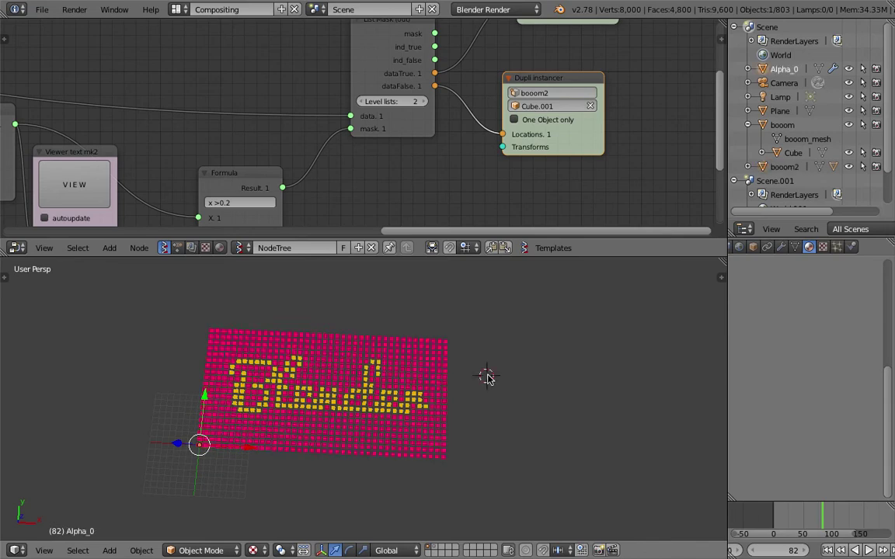
key("2")
right_click(425, 381)
key("z")
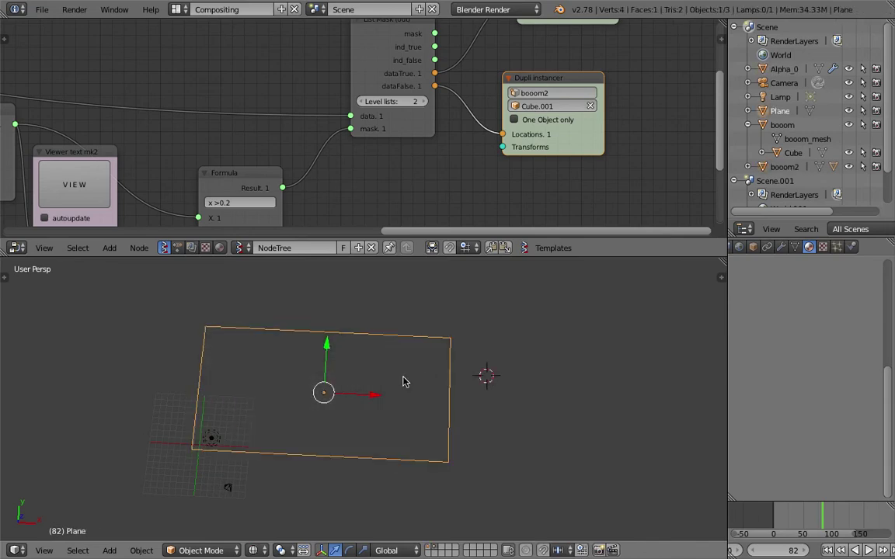
Return to layer 1 and select the Alpha_0 object among the overlapping grid objects.
key("1")
right_click(403, 381)
right_click(403, 381)
right_click(403, 381)
right_click(403, 381)
middle_click_drag(84, 500, 217, 416)
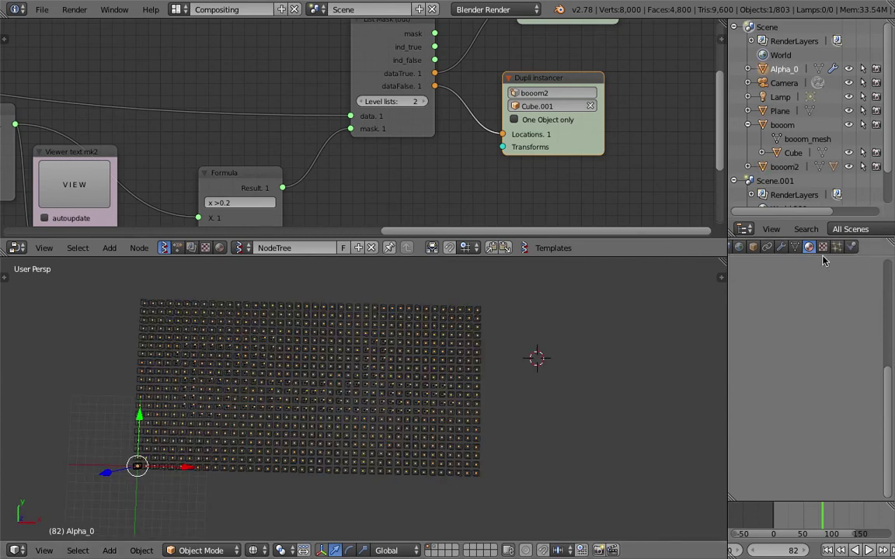
Open the texture of Alpha_0's Displace modifier, widen the properties area and set the image source to Image Sequence.
left_click(783, 247)
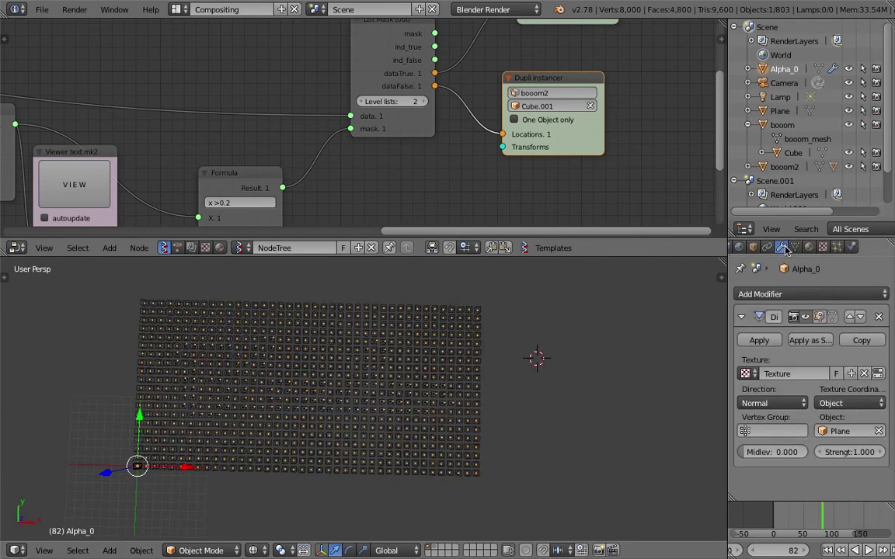
left_click(878, 376)
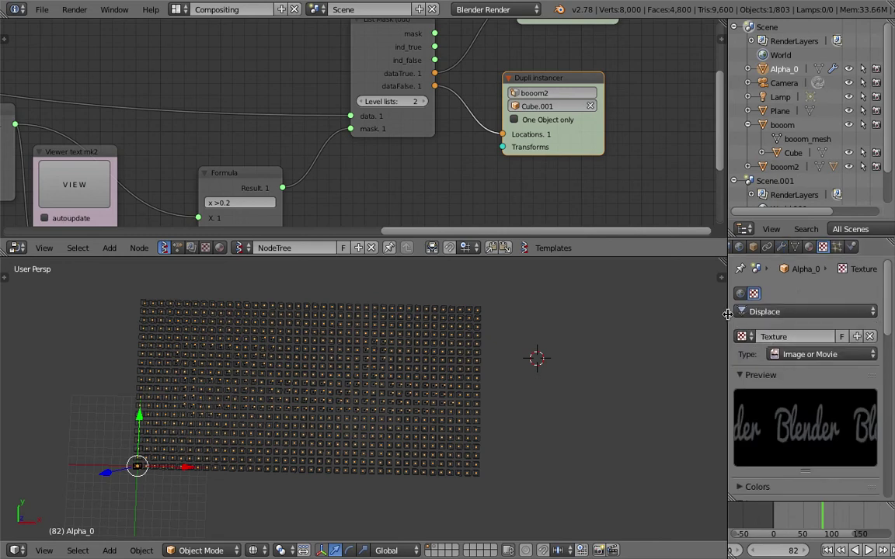
left_click_drag(728, 311, 670, 311)
left_click(792, 354)
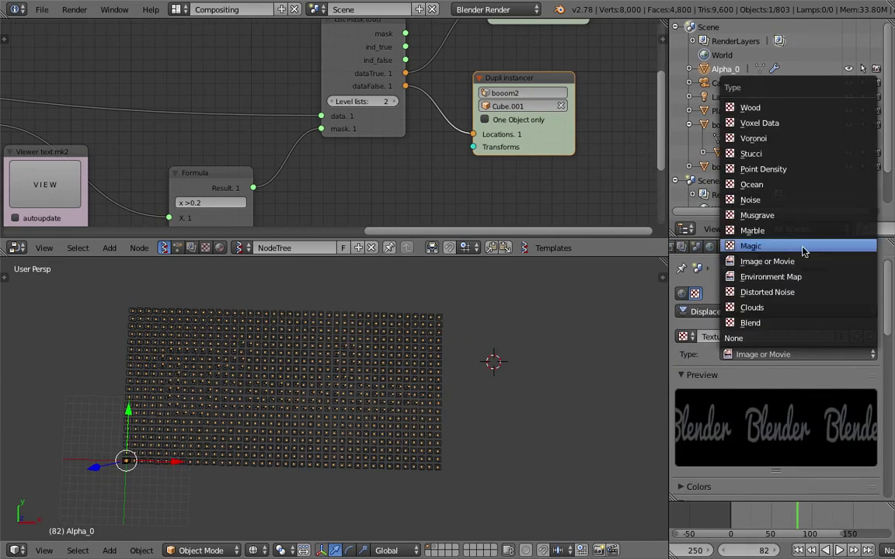
scroll(776, 389, "down", 5)
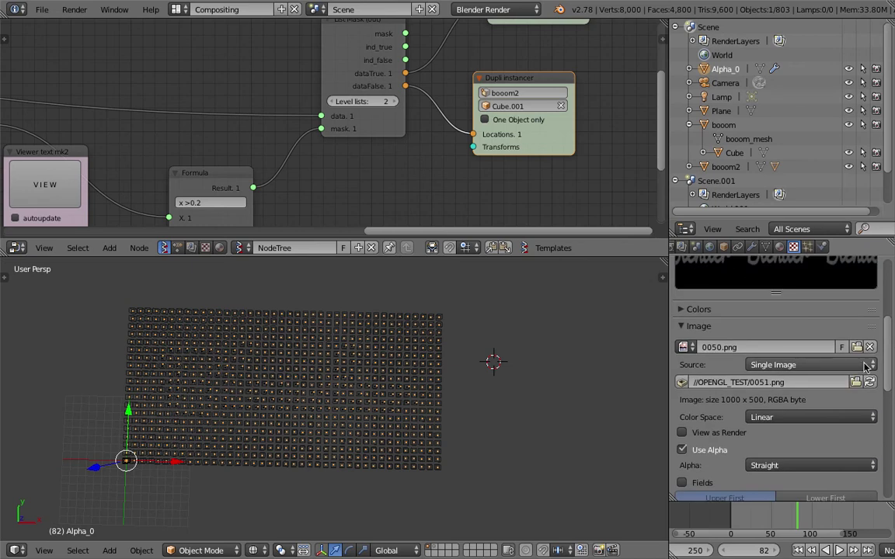
left_click(829, 364)
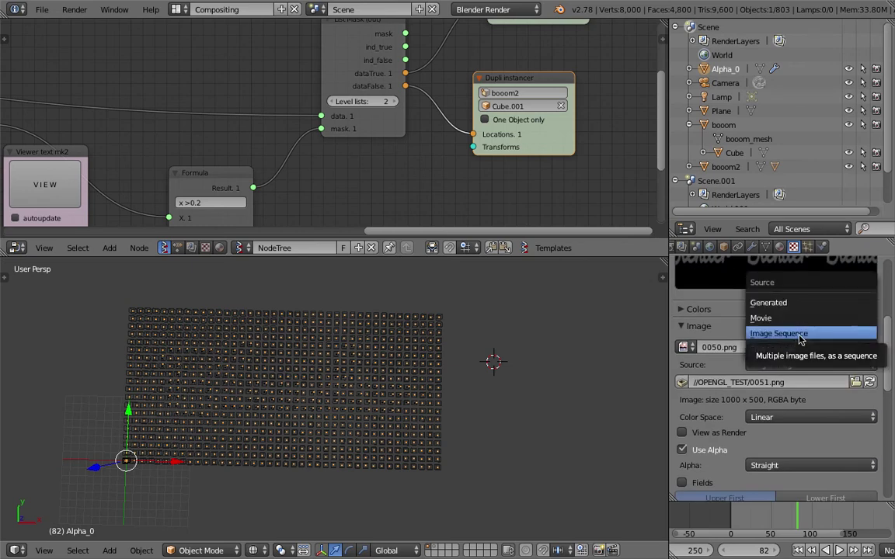
left_click(765, 333)
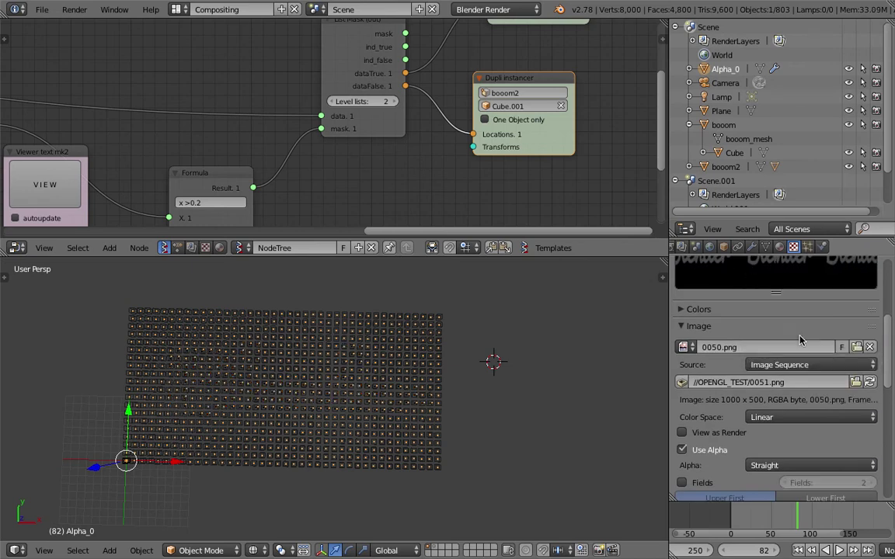
Load all the numbered PNG files in the OPENGL_TEST folder as the texture's image sequence.
left_click(855, 382)
left_click(337, 95)
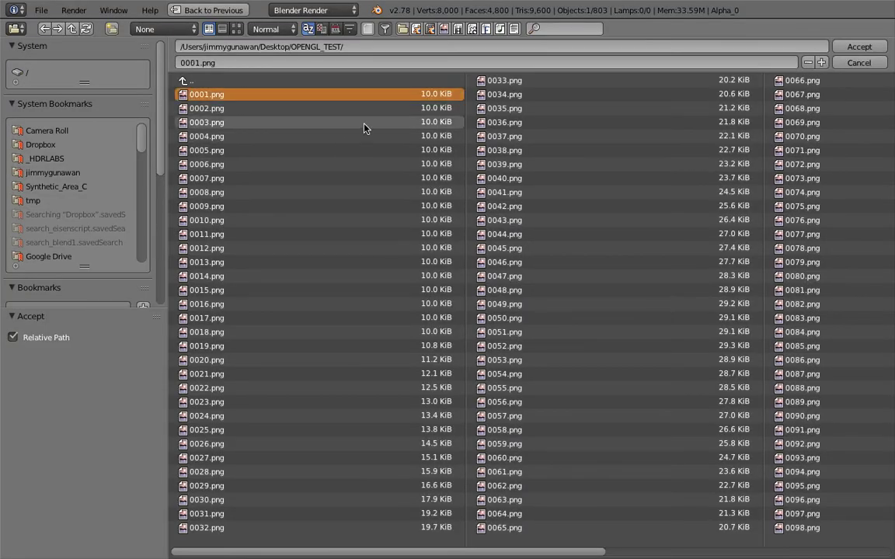
left_click(542, 211)
key("a")
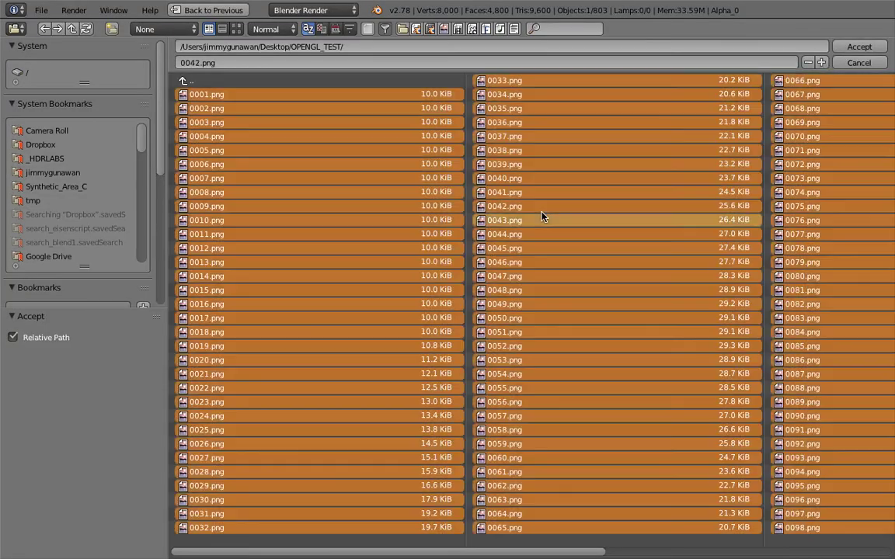
left_click(859, 46)
Set the image sequence to 100 frames, keep its offset at 49 and go to frame 0 on the timeline.
scroll(830, 437, "down", 5)
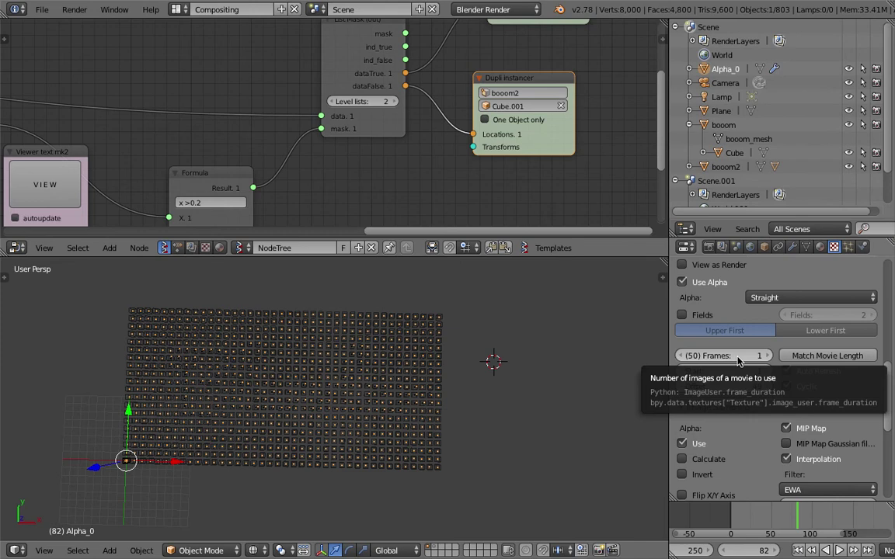
left_click(738, 359)
type("100")
key("Return")
left_click(738, 386)
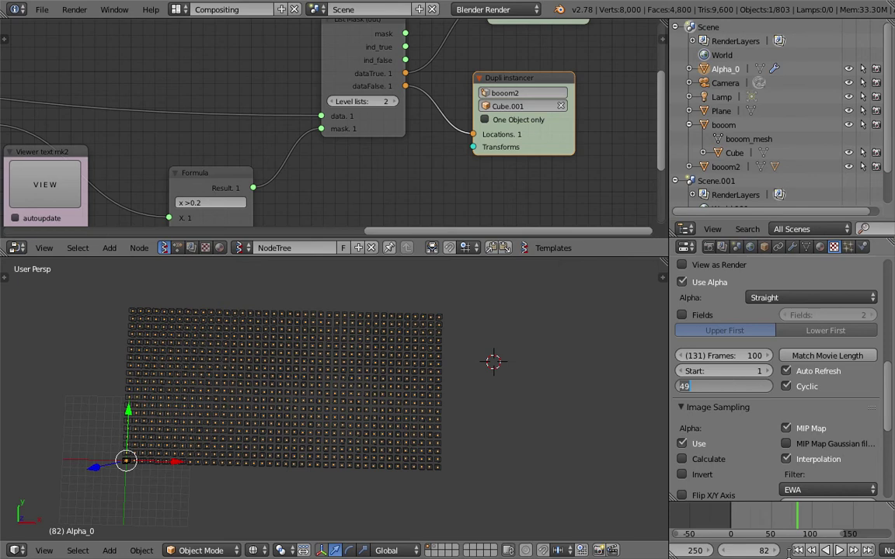
left_click(764, 519)
left_click_drag(757, 519, 730, 515)
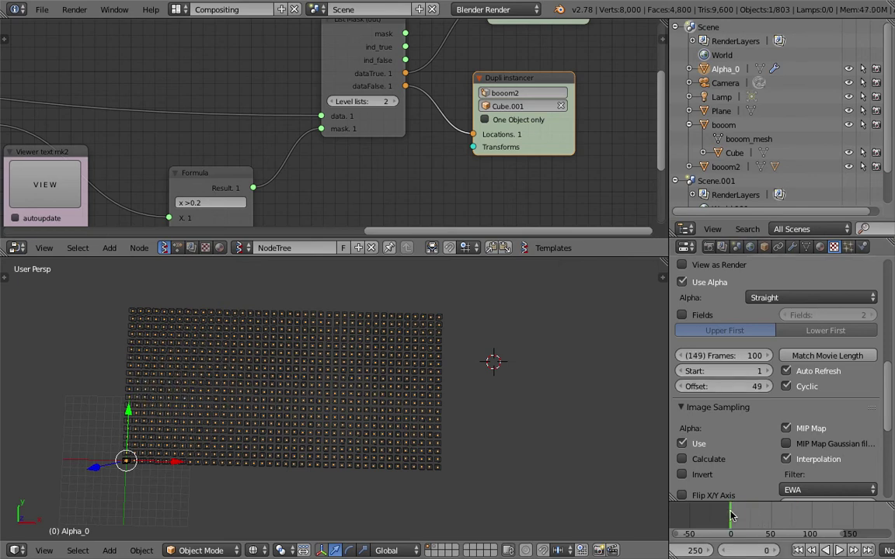
Set the image sequence's offset to 0 and scrub the timeline to frame 43.
left_click(748, 387)
type("0")
key("Return")
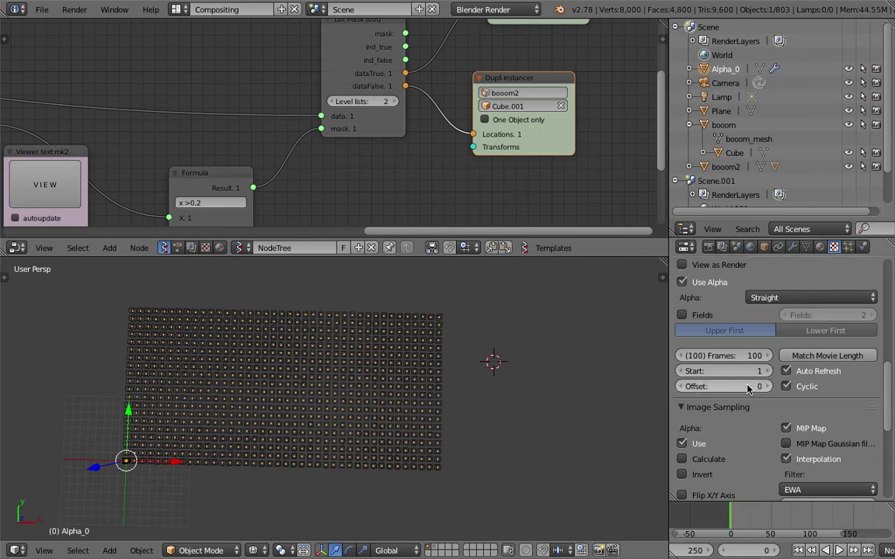
left_click_drag(723, 517, 763, 516)
middle_click_drag(511, 407, 518, 407)
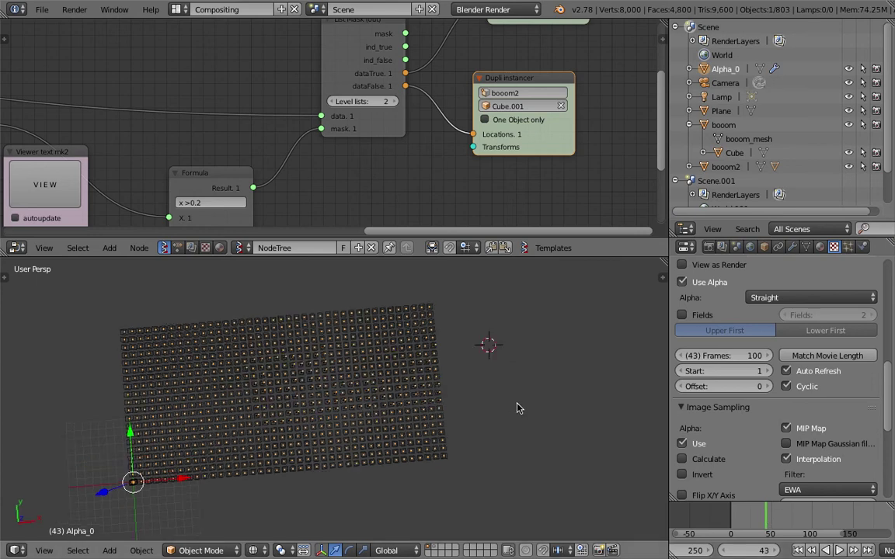
Switch the 3D viewport to Material shading to show the coloured cubes, and save the file.
left_click(280, 550)
left_click(276, 454)
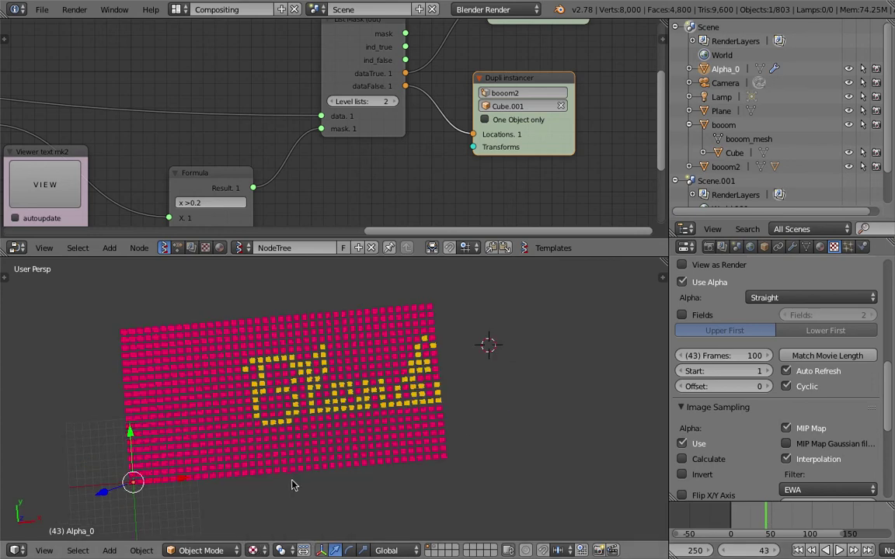
middle_click_drag(352, 458, 369, 456, "shift")
key("ctrl+s")
left_click(369, 454)
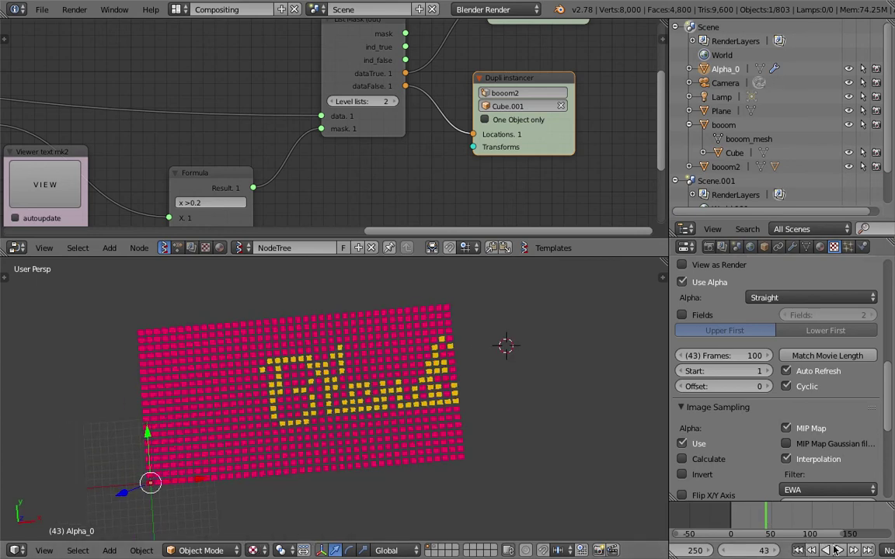
Play the scrolling lettering animation, stop it at frame 138 and view the whole node tree.
left_click(837, 550)
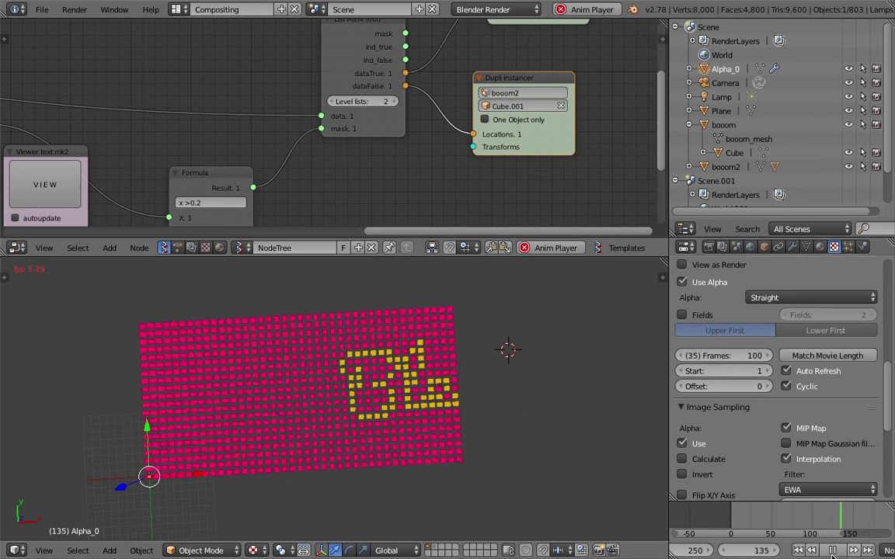
key("alt+a")
scroll(359, 186, "down", 6)
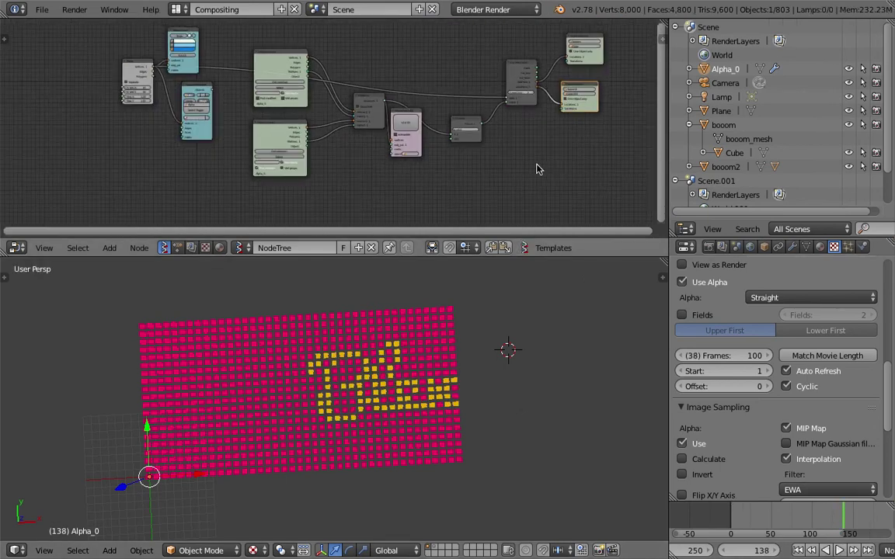
scroll(266, 114, "up", 3)
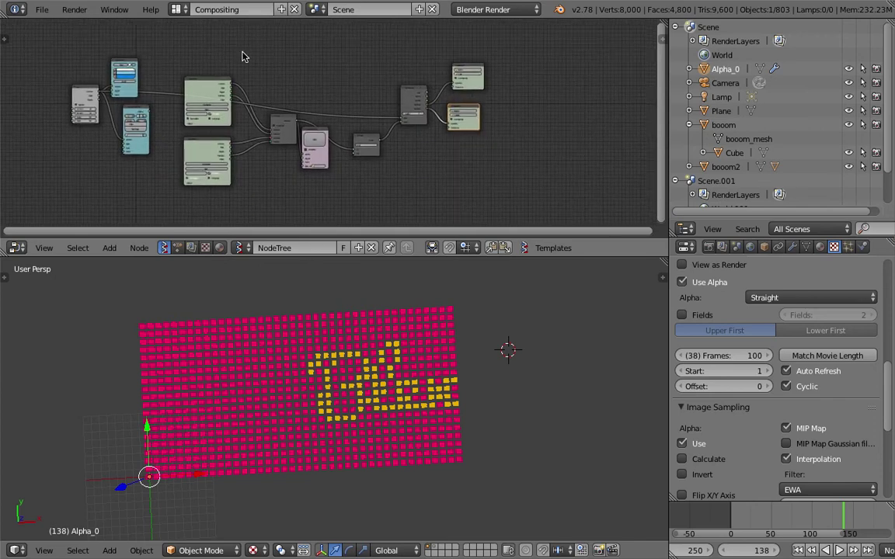
Save the project as a new version named LED_006.blend on the Desktop.
left_click(40, 10)
left_click(62, 113)
left_click(35, 10)
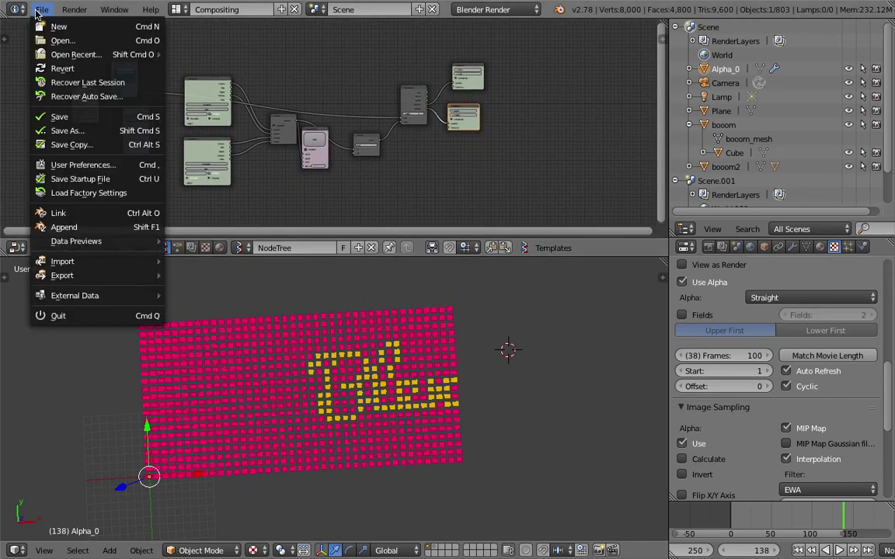
left_click(70, 131)
left_click(793, 62)
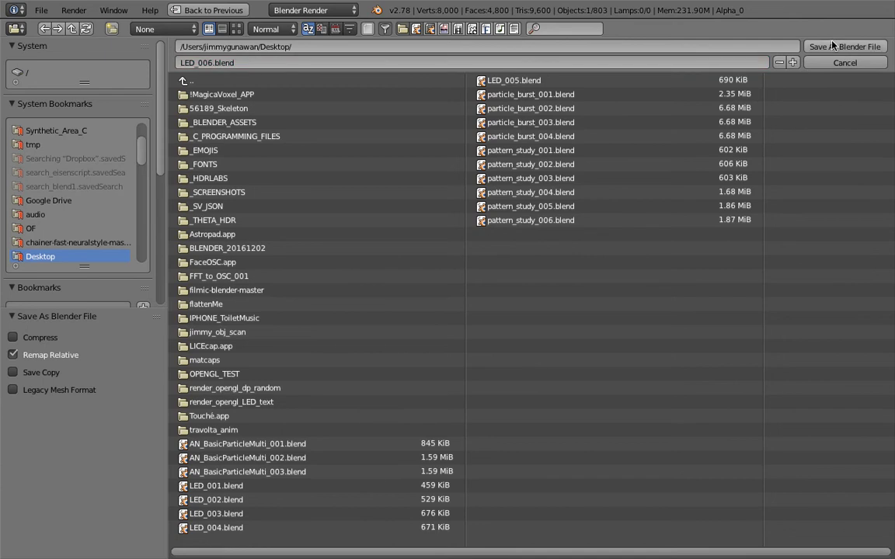
left_click(832, 46)
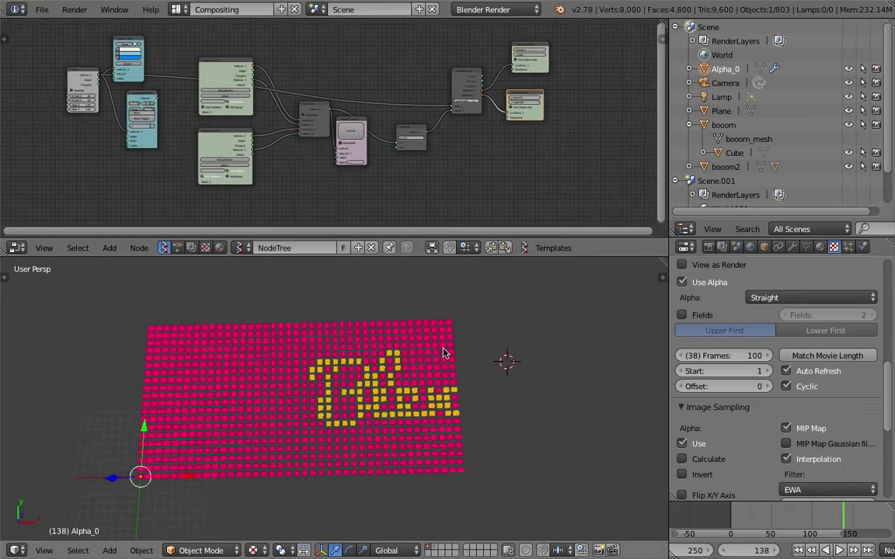
middle_click_drag(435, 357, 433, 379)
scroll(432, 382, "down", 6)
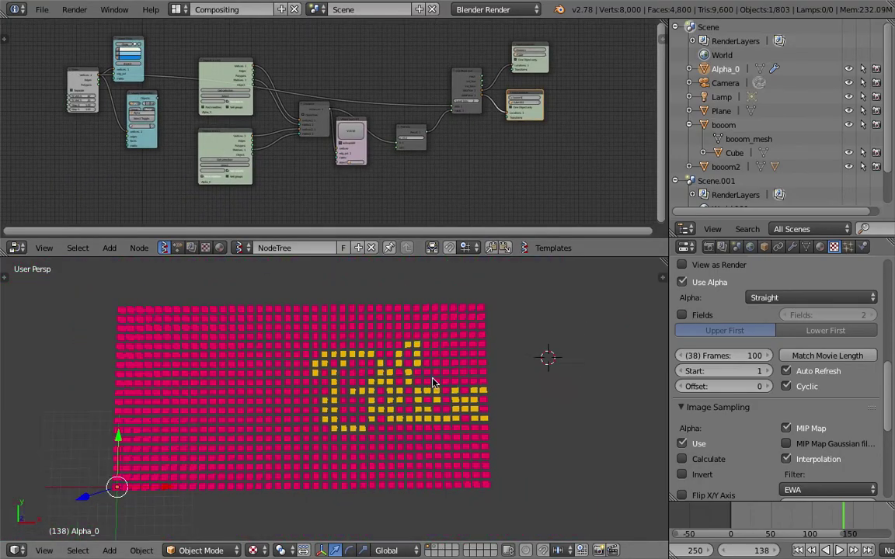
key("shift+a")
mouse_move(488, 343)
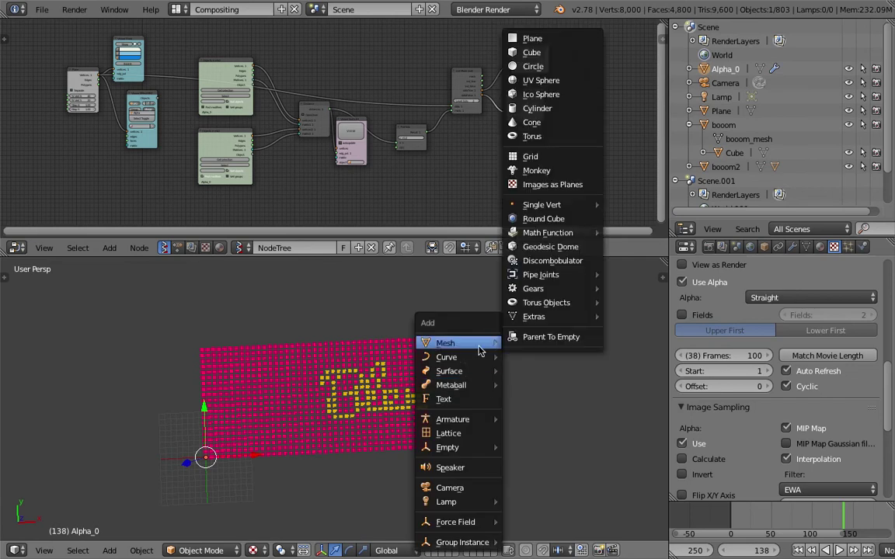
Select Alpha_0, enable Dynamic Paint physics on it and add a canvas.
right_click(360, 353)
left_click(691, 124)
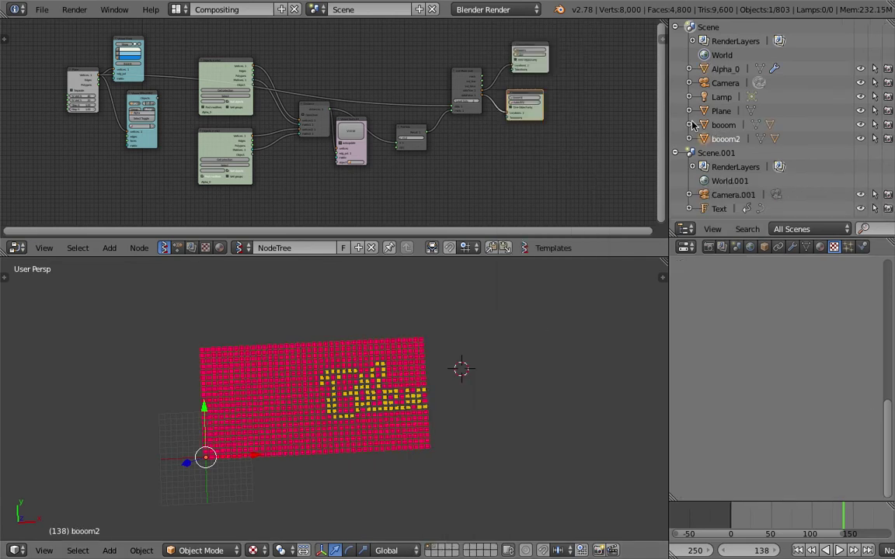
left_click(721, 70)
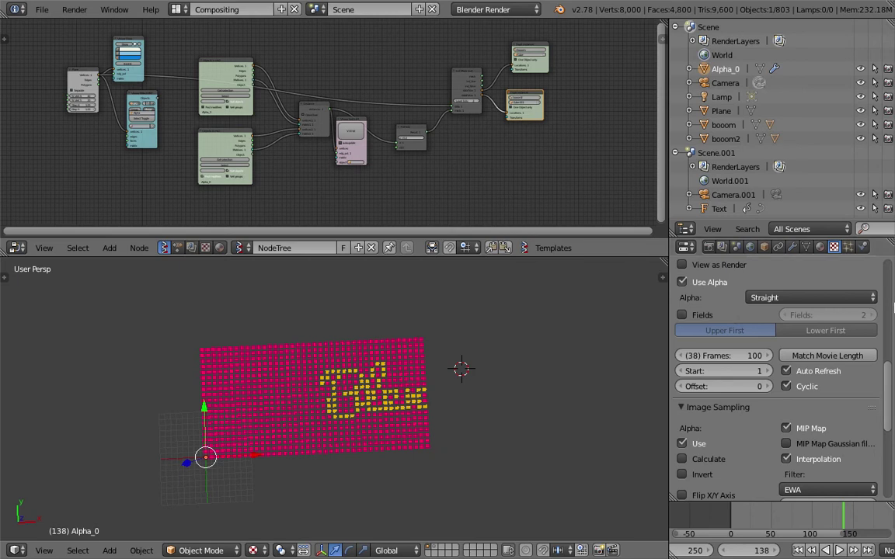
scroll(888, 287, "up", 10)
left_click(863, 247)
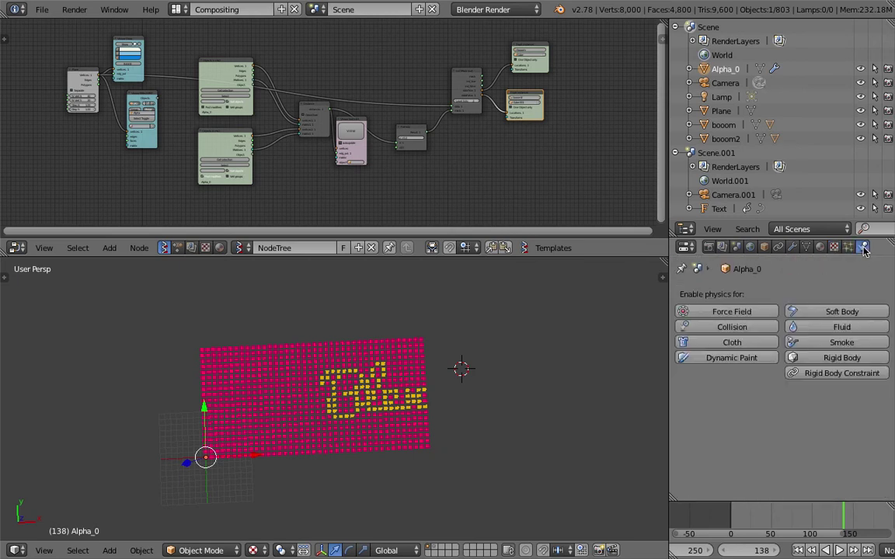
left_click(732, 359)
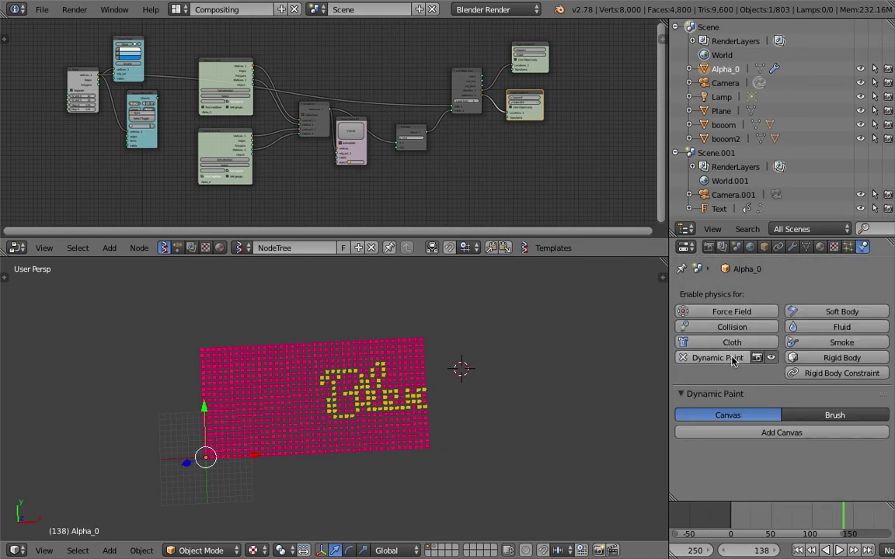
left_click(769, 433)
Add a torus, move it beside the cube grid's upper right corner and scale it up until it overlaps the grid's edge.
key("shift+a")
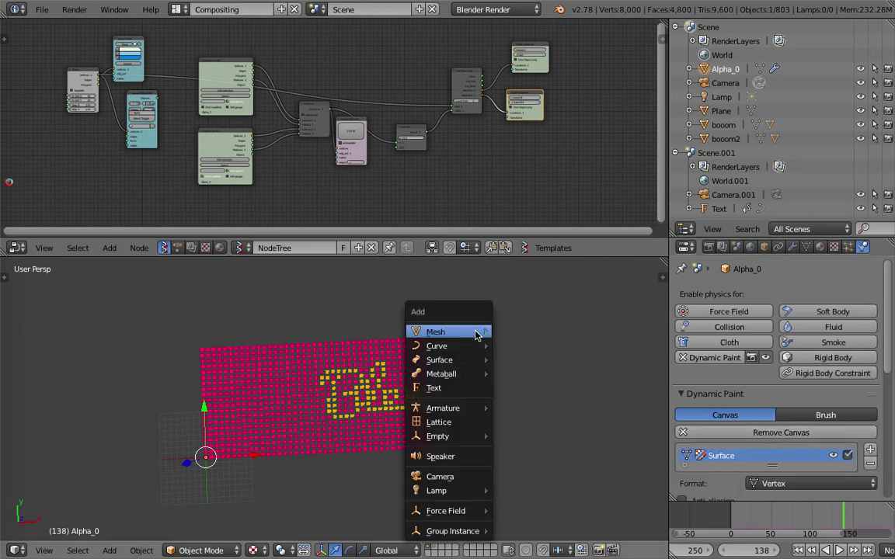
mouse_move(477, 334)
left_click(547, 124)
key("g")
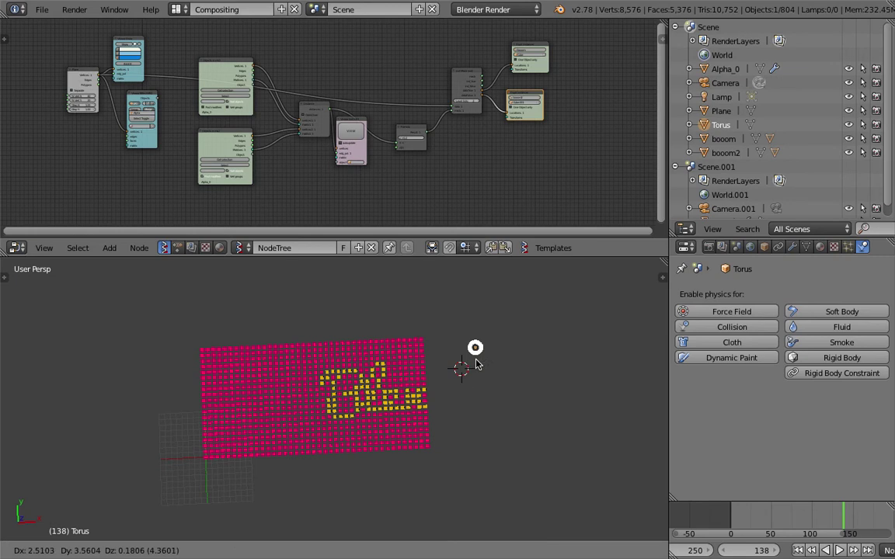
key("s")
left_click(578, 439)
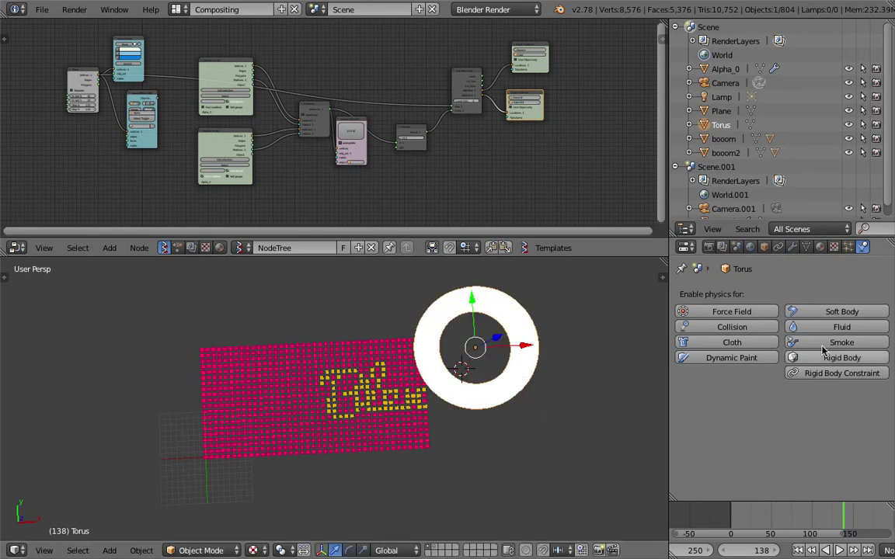
Make the torus a Dynamic Paint brush with Mesh Volume + Proximity as its paint source.
left_click(726, 358)
left_click(834, 416)
left_click(782, 432)
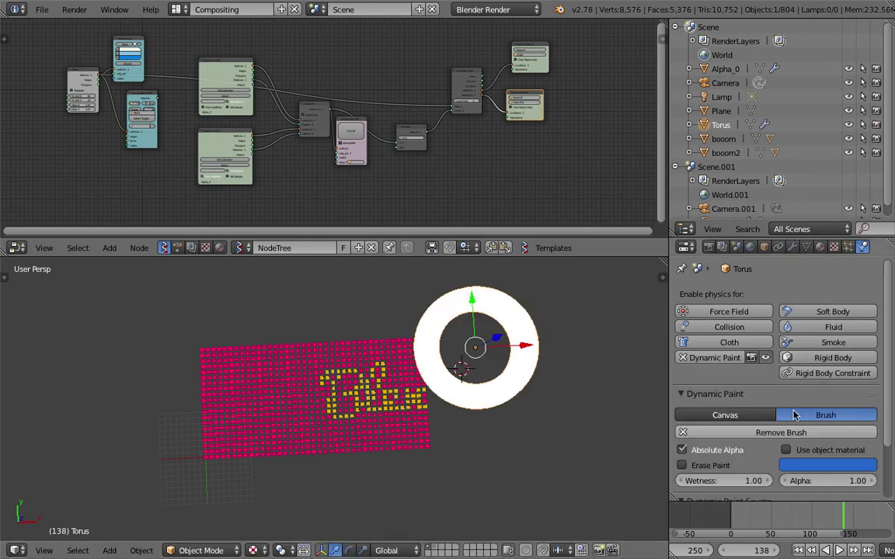
scroll(784, 427, "down", 2)
left_click(812, 456)
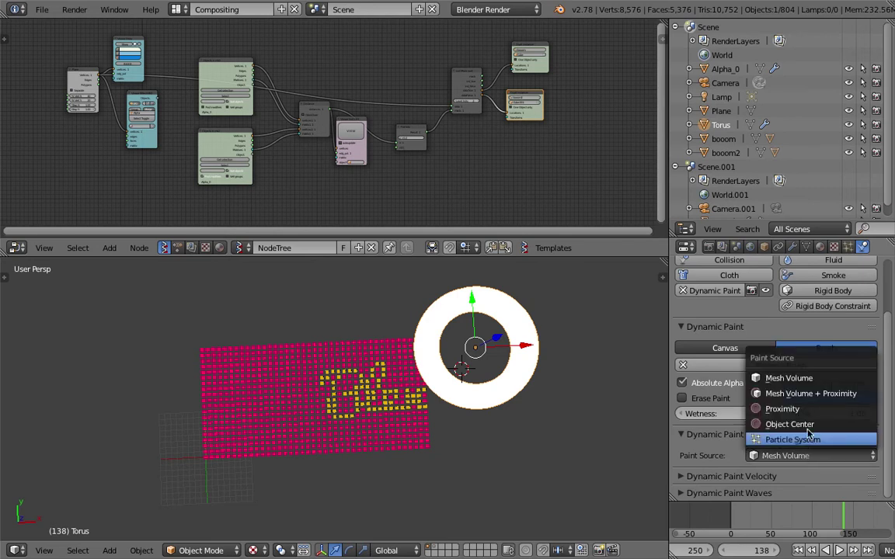
left_click(828, 395)
Set the torus's maximum draw type to Wire and return to its Dynamic Paint brush settings.
left_click(763, 246)
scroll(739, 455, "down", 7)
left_click(722, 454)
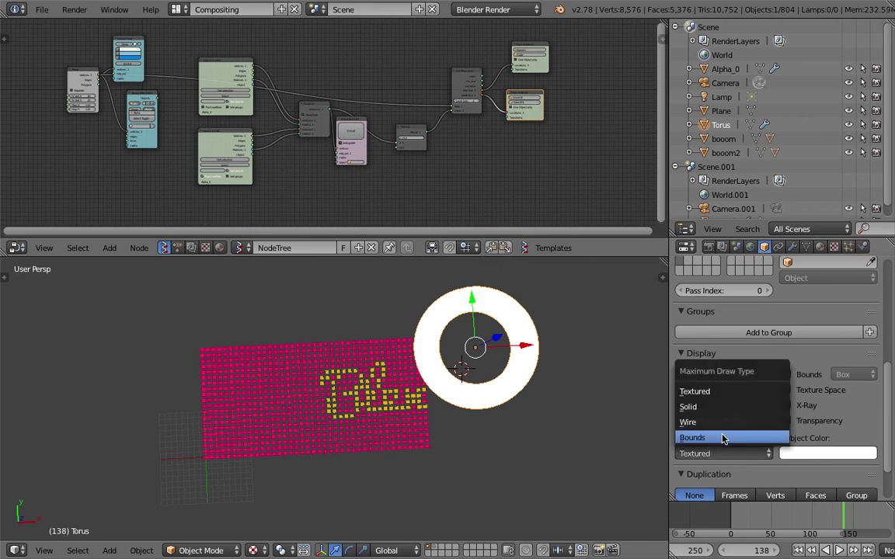
left_click(699, 421)
left_click(864, 246)
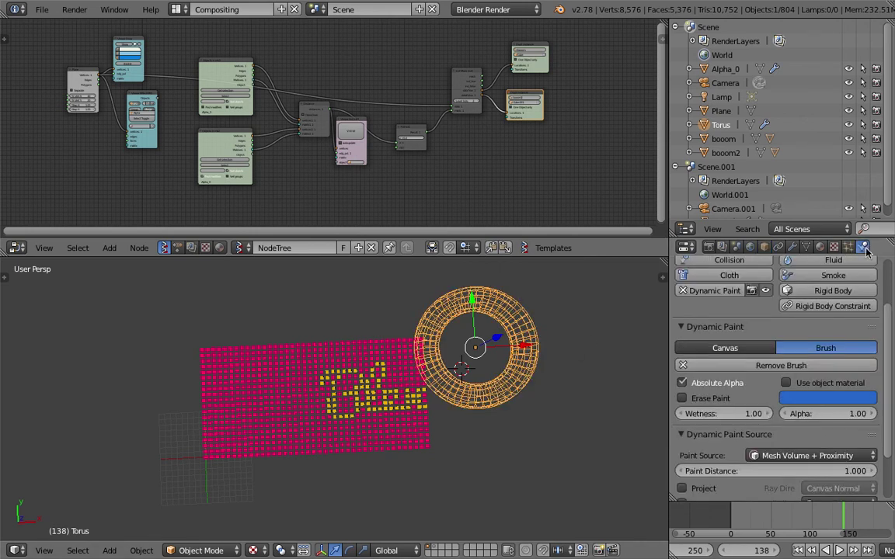
scroll(892, 404, "down", 2)
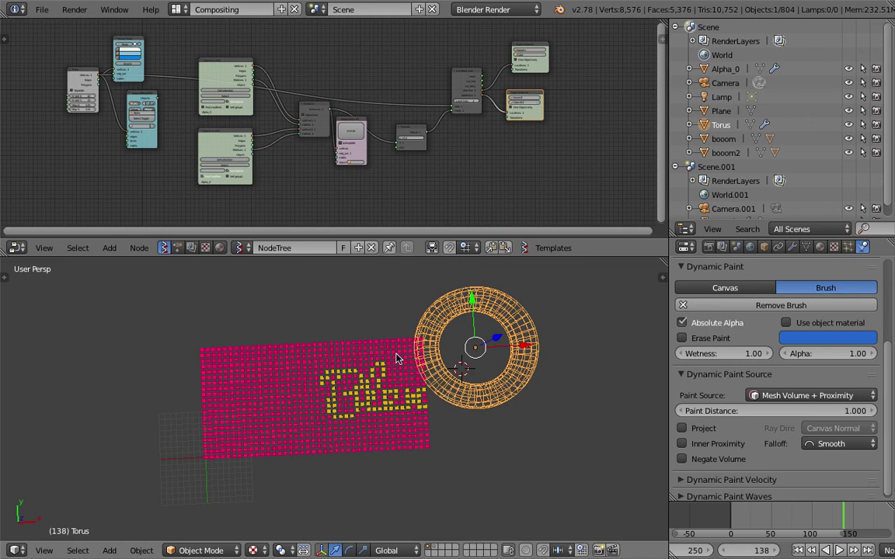
Add a second Displace modifier after Dynamic Paint on Alpha_0, collapse the first one, and open the new modifier's vertex group choices.
left_click(791, 246)
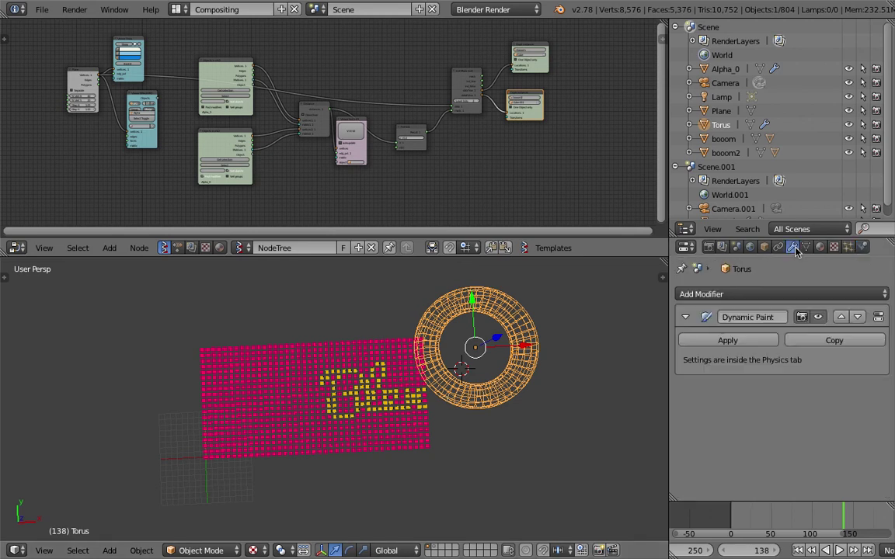
right_click(378, 355)
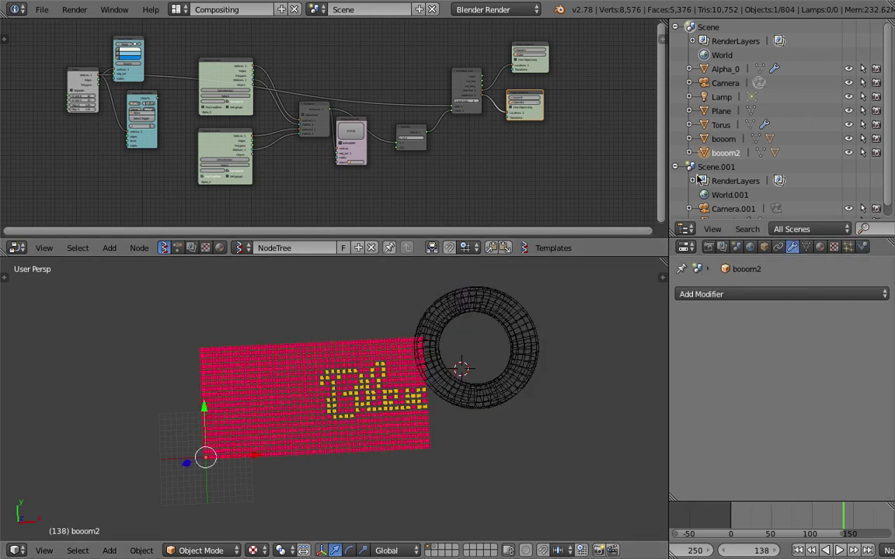
left_click(725, 71)
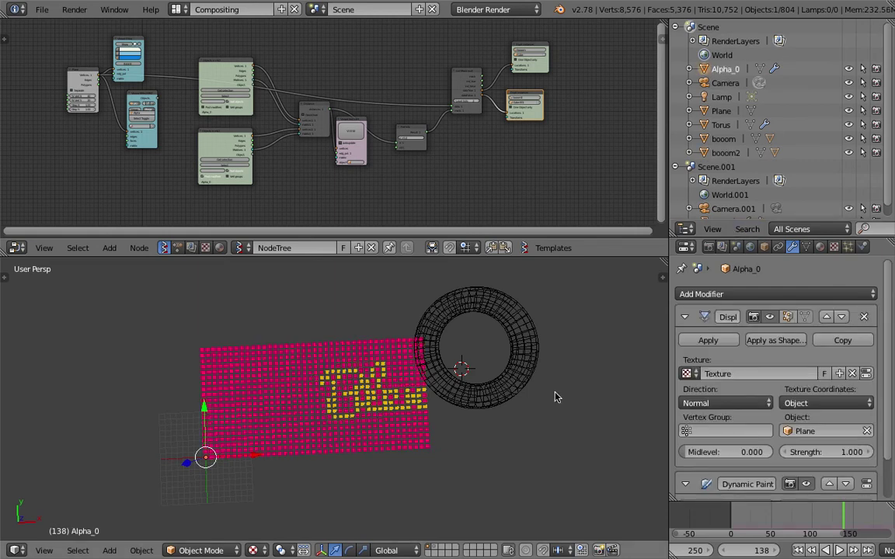
left_click(686, 317)
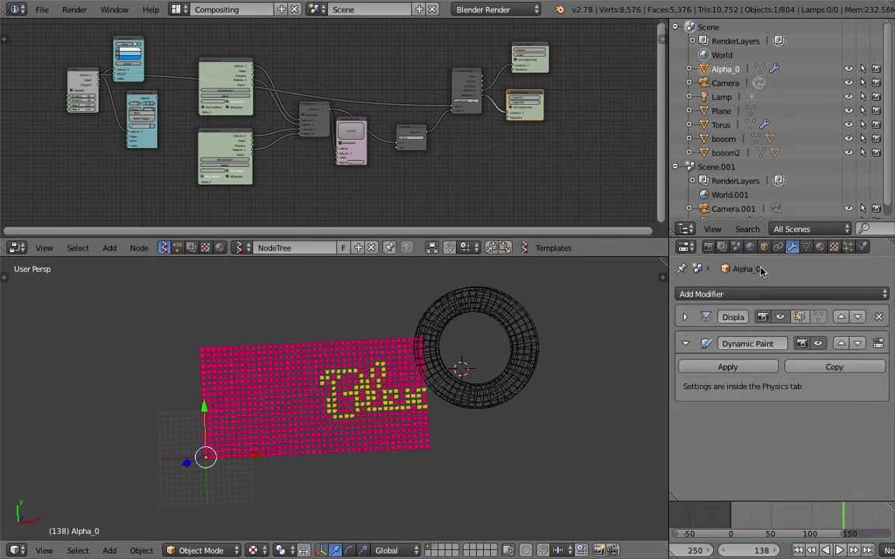
left_click(687, 294)
left_click(718, 110)
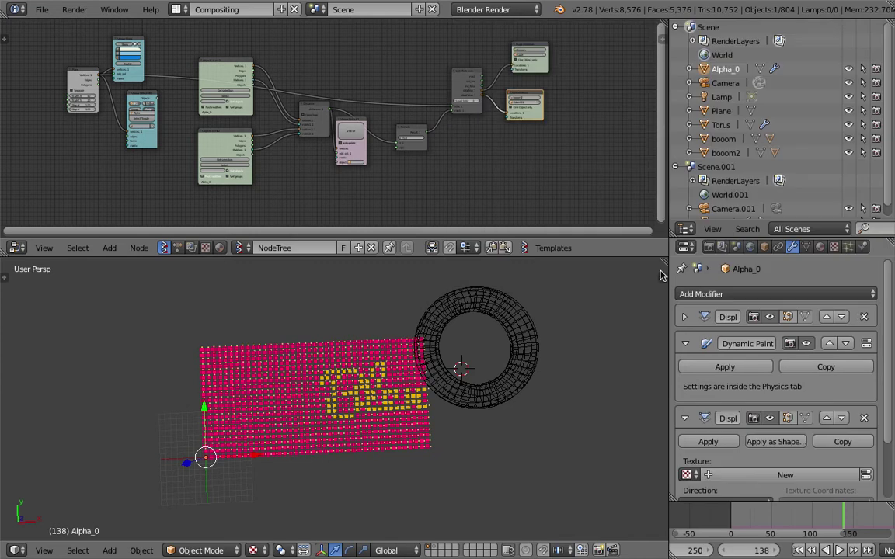
scroll(807, 435, "down", 3)
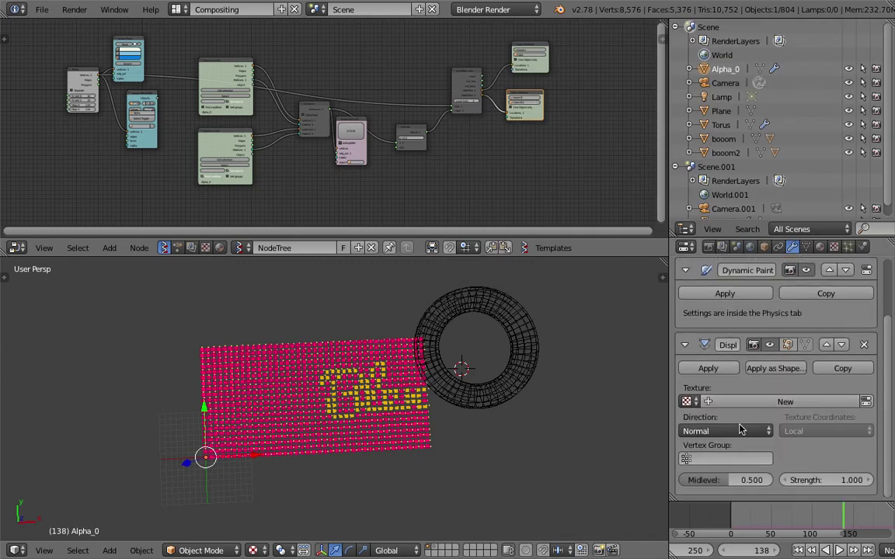
left_click(714, 460)
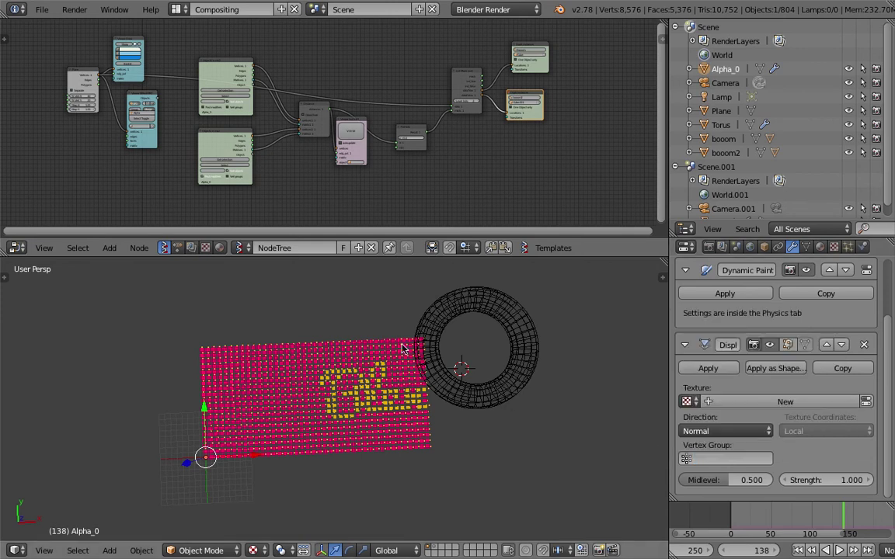
Reselect Alpha_0, set its Dynamic Paint surface type to Weight and output it to the dp_weight vertex group.
right_click(404, 349)
left_click(724, 69)
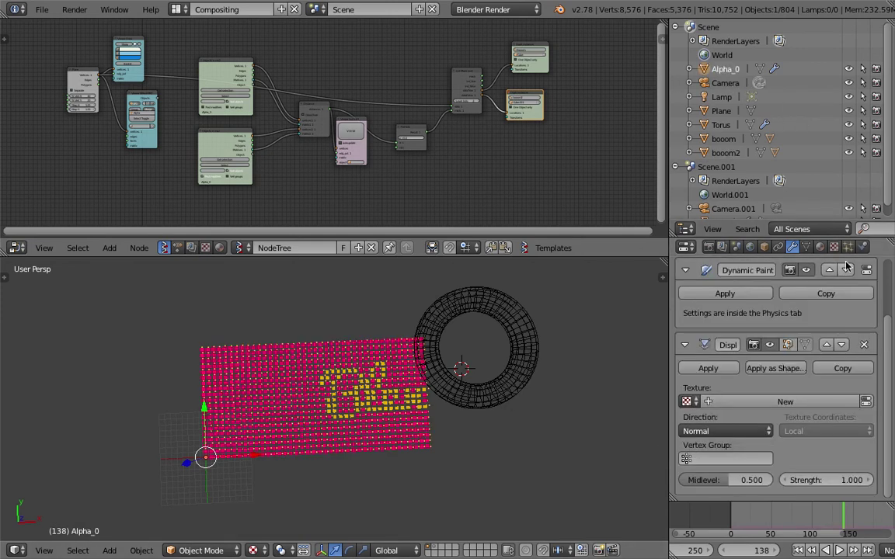
left_click(862, 247)
scroll(829, 442, "down", 5)
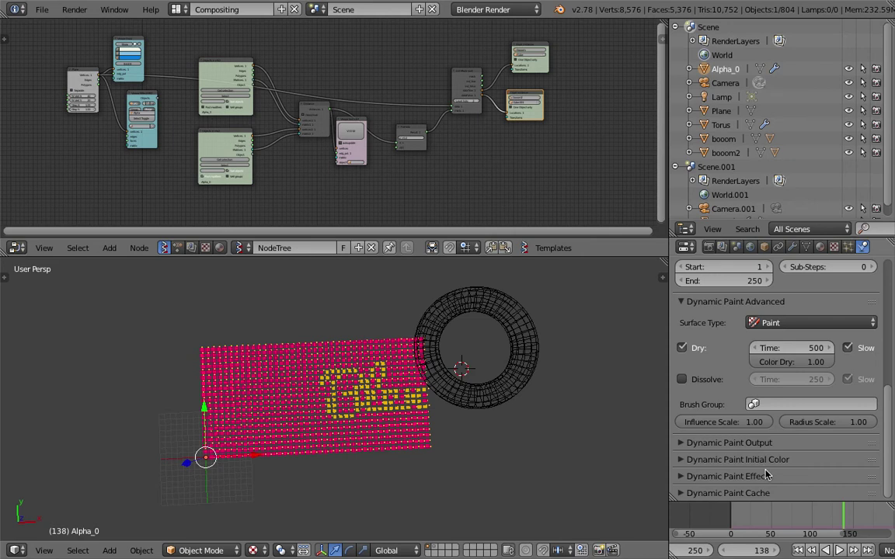
left_click(789, 323)
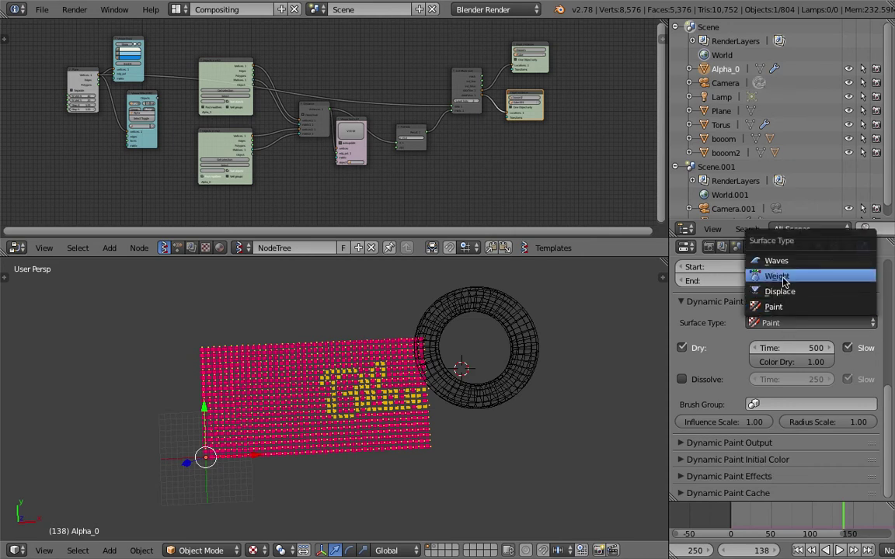
left_click(777, 277)
left_click(738, 412)
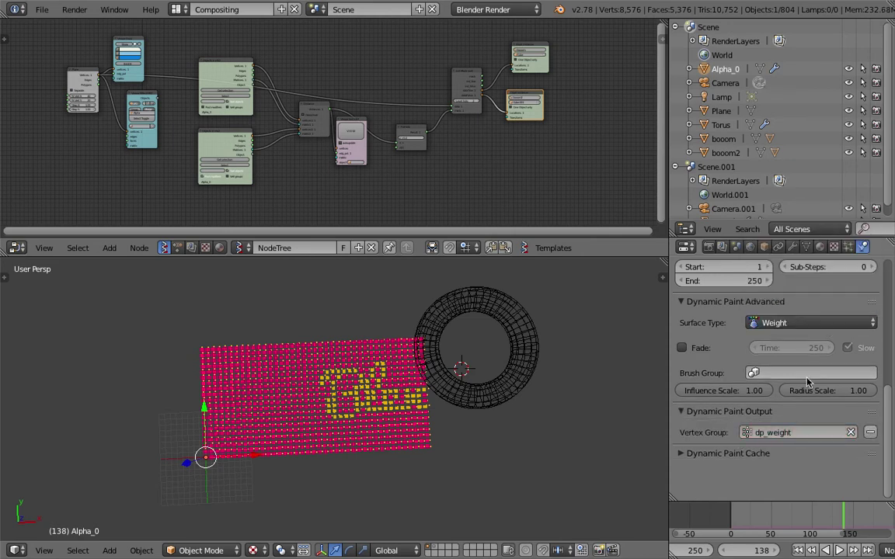
Limit Alpha_0's second Displace modifier to the dp_weight vertex group and give it a new texture.
left_click(793, 248)
left_click(705, 454)
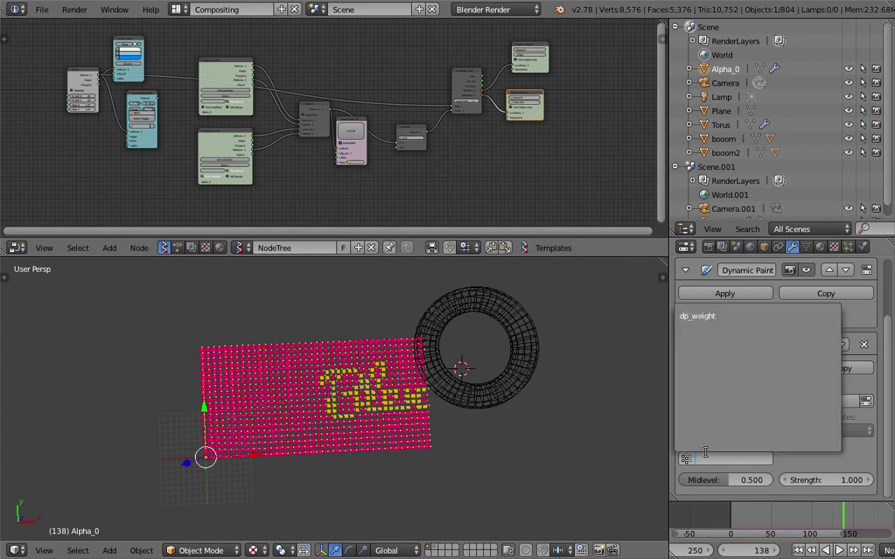
left_click(699, 317)
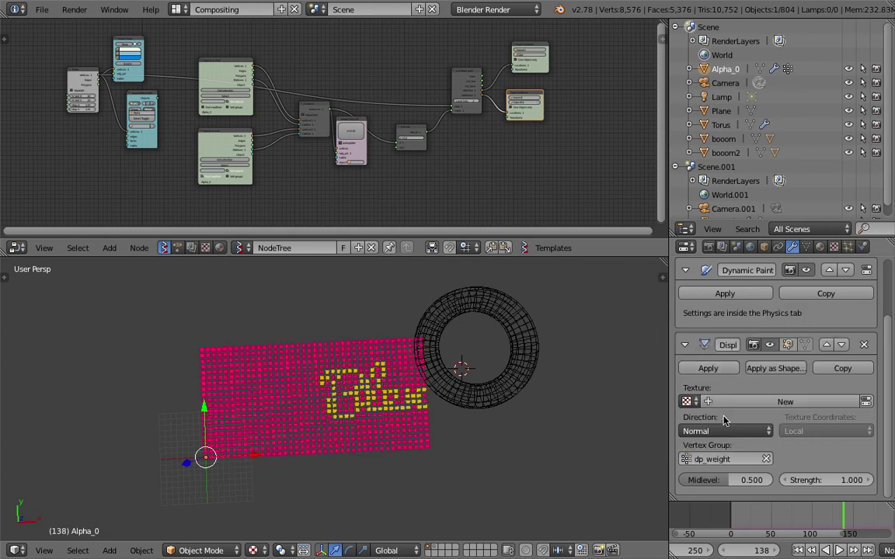
left_click(846, 407)
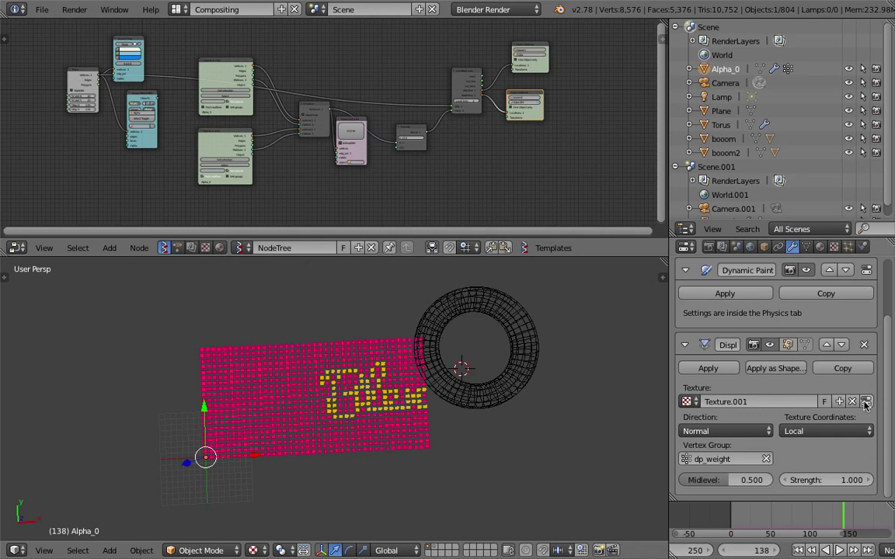
Open the new Displace.001 texture's settings and change its texture type to Blend.
left_click(866, 404)
left_click(792, 311)
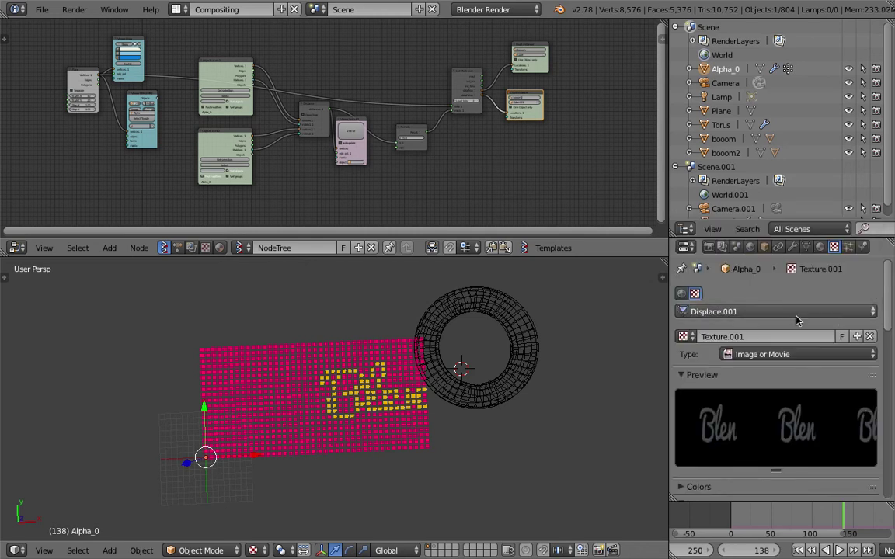
left_click(792, 354)
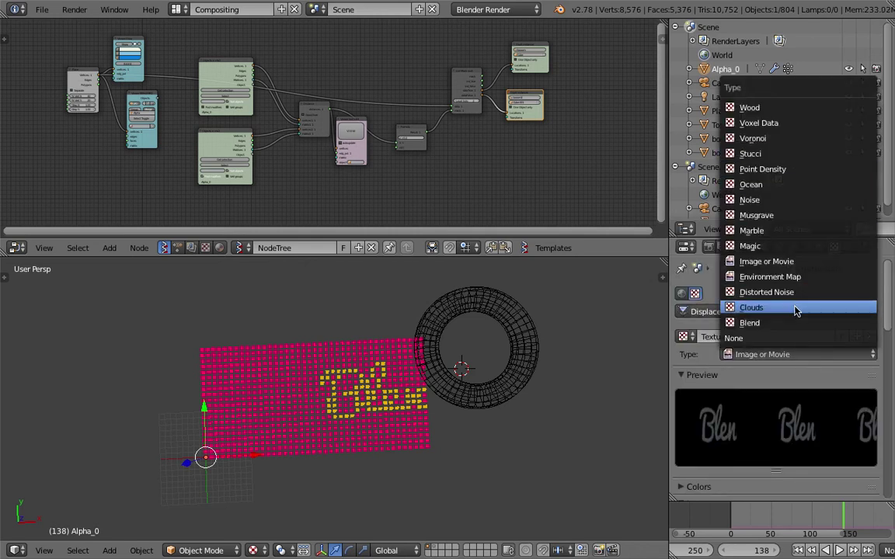
left_click(793, 322)
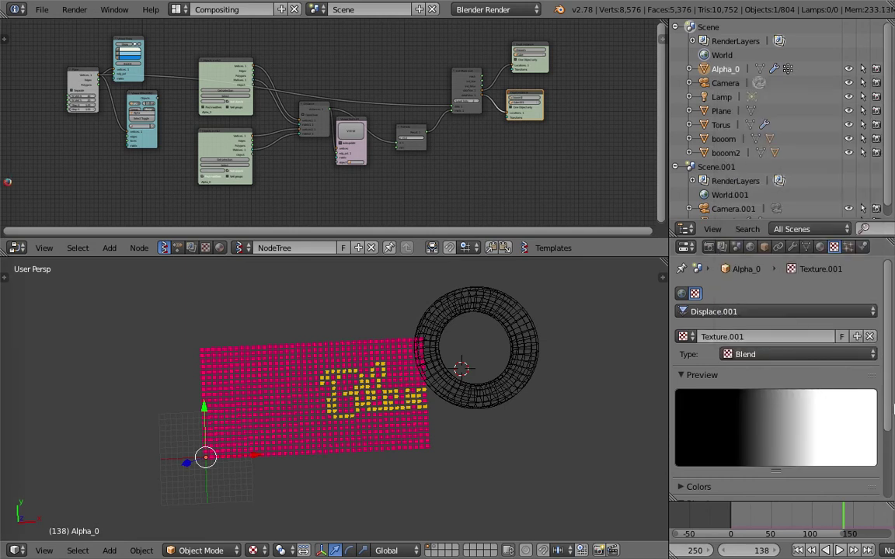
Enable the Blend texture's colour ramp and make its first stop opaque white, with R, G, B and A at 1.
scroll(697, 400, "down", 3)
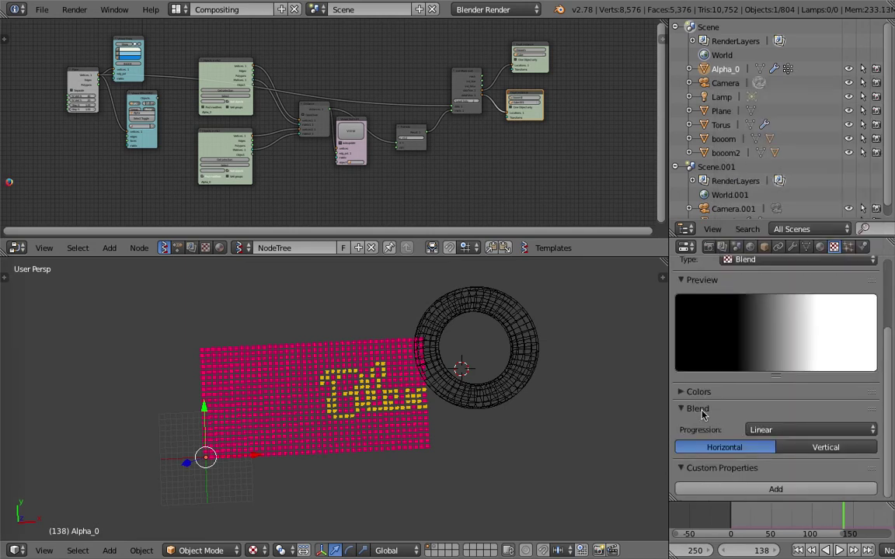
left_click(698, 409)
left_click(698, 391)
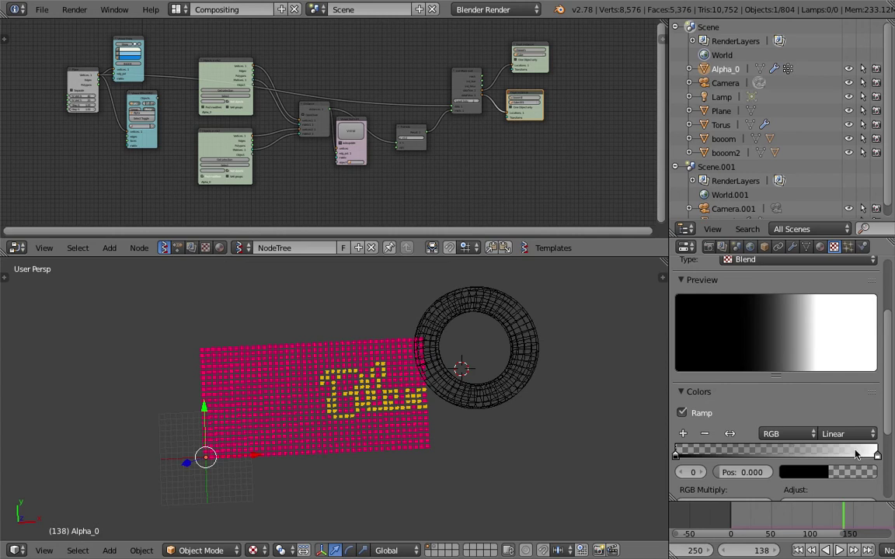
left_click(816, 472)
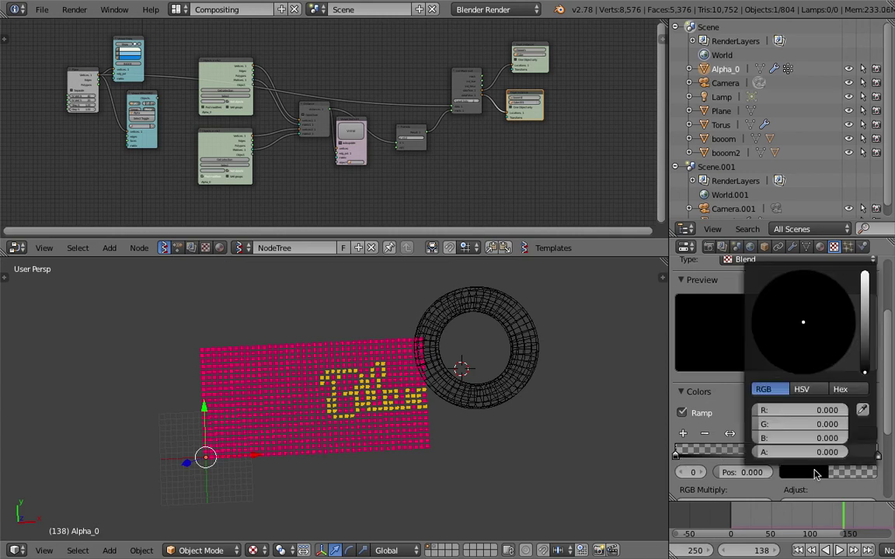
left_click_drag(792, 452, 792, 410)
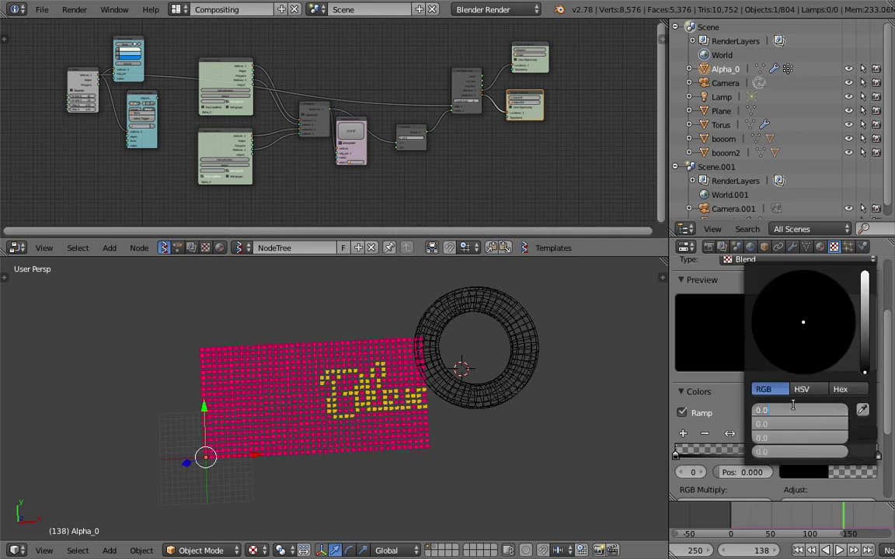
type("1")
key("Return")
key("ctrl+s")
Move the torus so that it overlaps the end of the cube grid nearest to it.
left_click(515, 319)
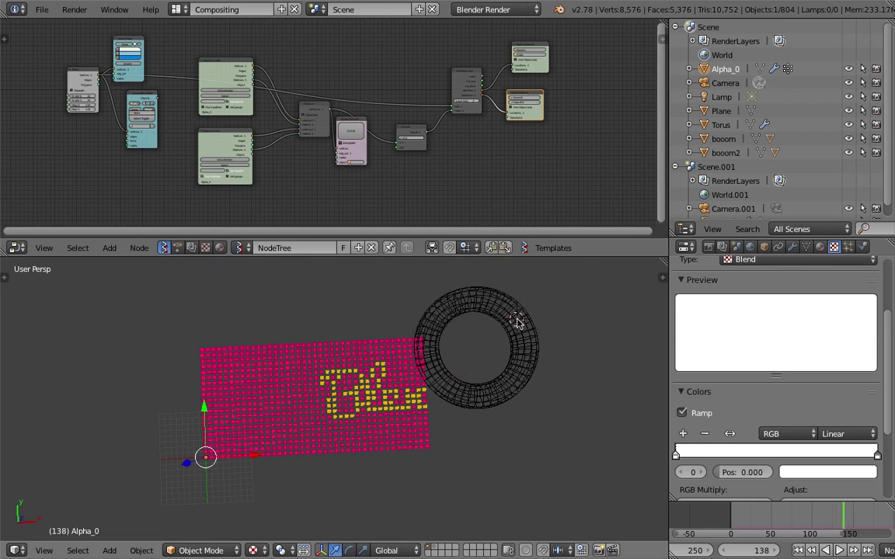
right_click(521, 323)
key("g")
left_click(493, 361)
Select Alpha_0 and set its second Displace modifier's midlevel to 0 and strength to 8.7.
right_click(410, 345)
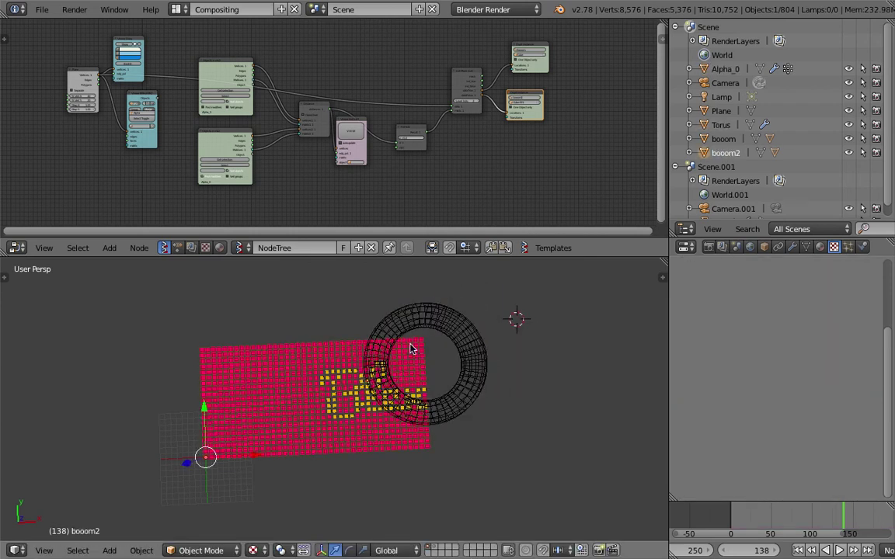
right_click(414, 354)
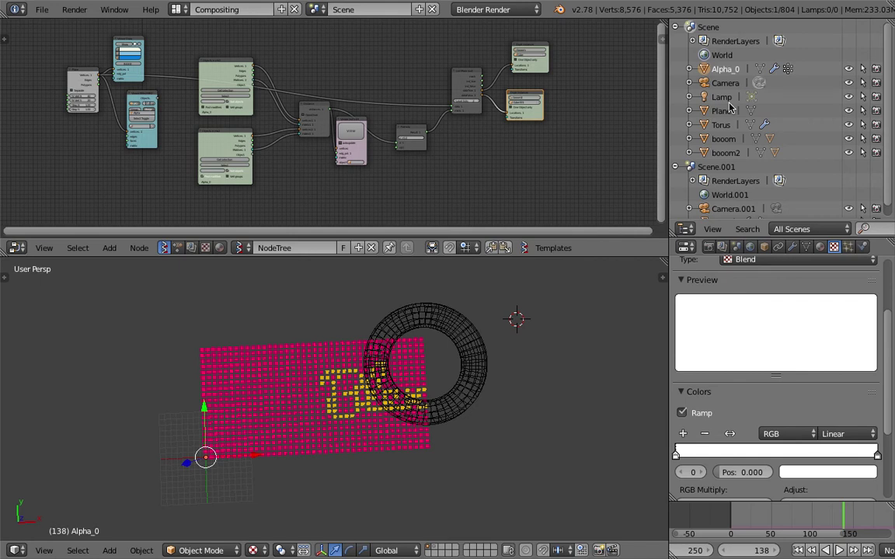
left_click(792, 246)
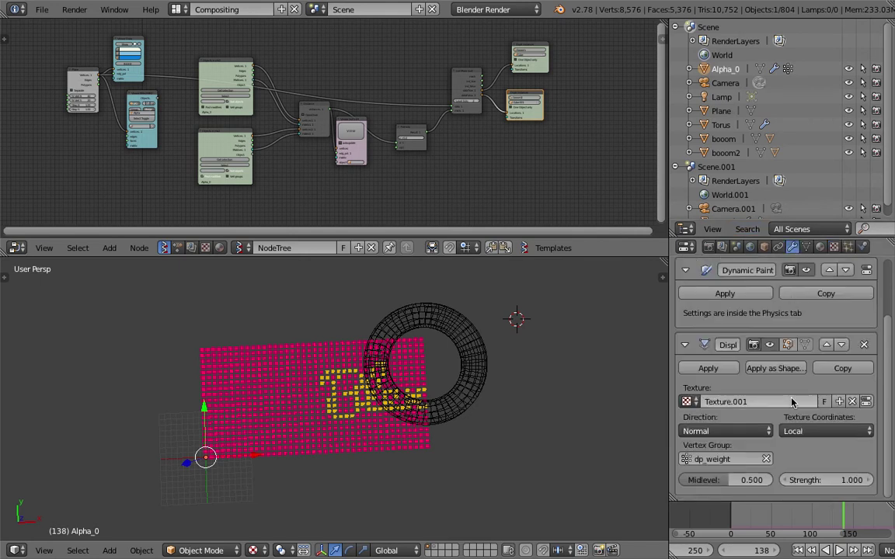
left_click_drag(749, 480, 739, 480)
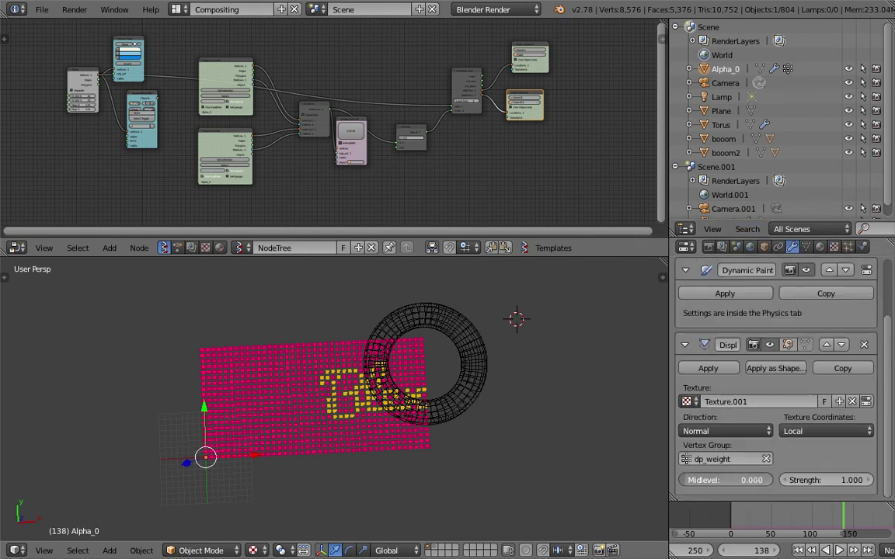
left_click_drag(829, 480, 855, 480)
left_click(753, 432)
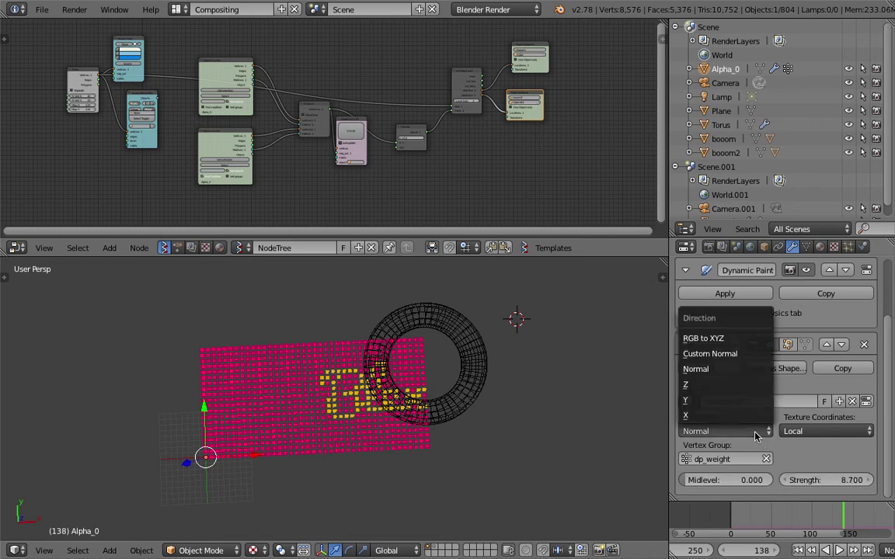
Move the torus to the opposite end of the cube grid and enlarge it slightly.
middle_click_drag(477, 330, 496, 333)
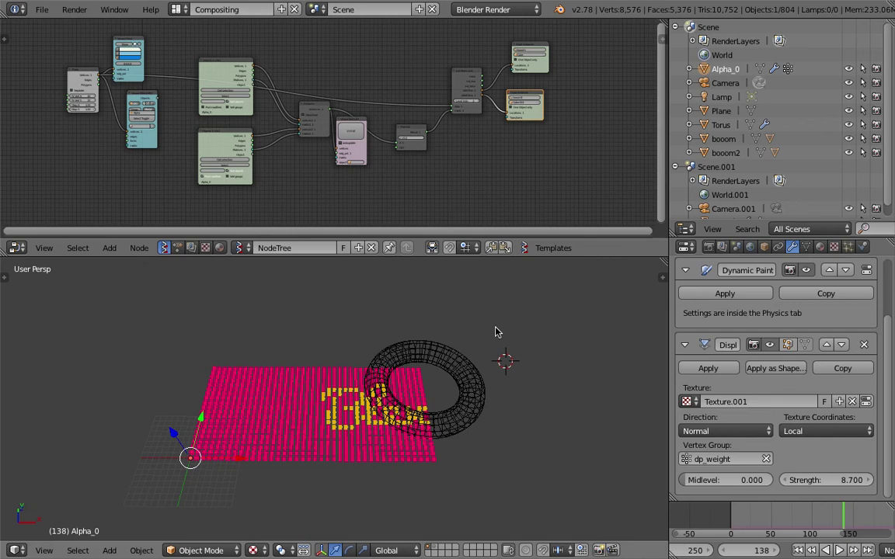
right_click(470, 365)
left_click(757, 528)
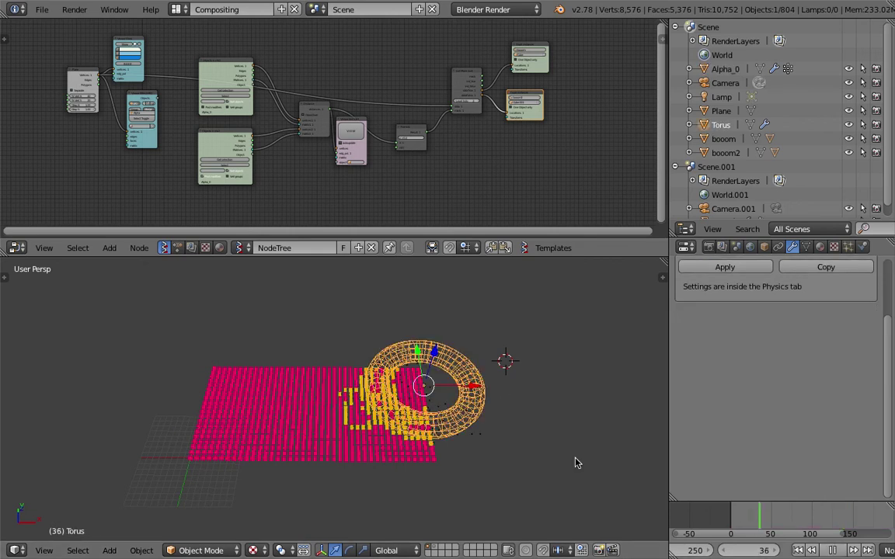
key("g")
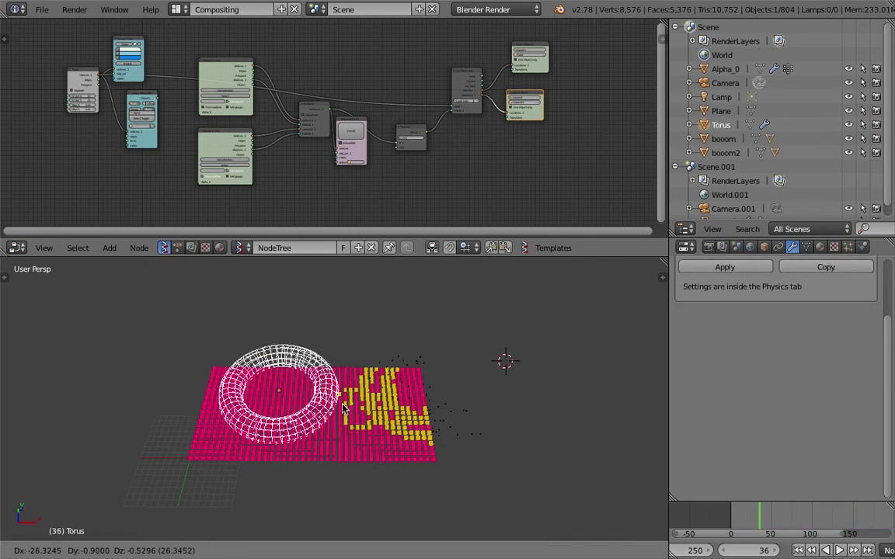
left_click(326, 406)
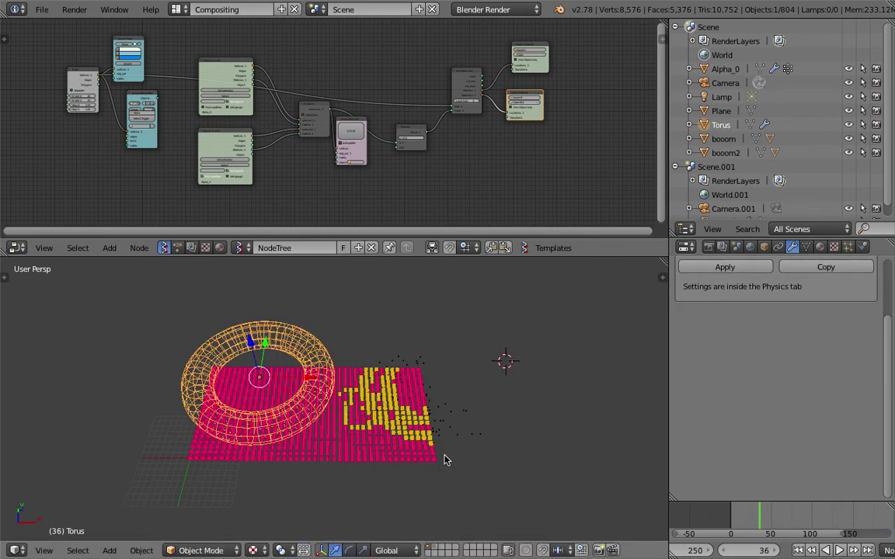
Play the animation from frame 1 and sweep the torus across the whole cube grid along X to test the painting.
left_click(799, 549)
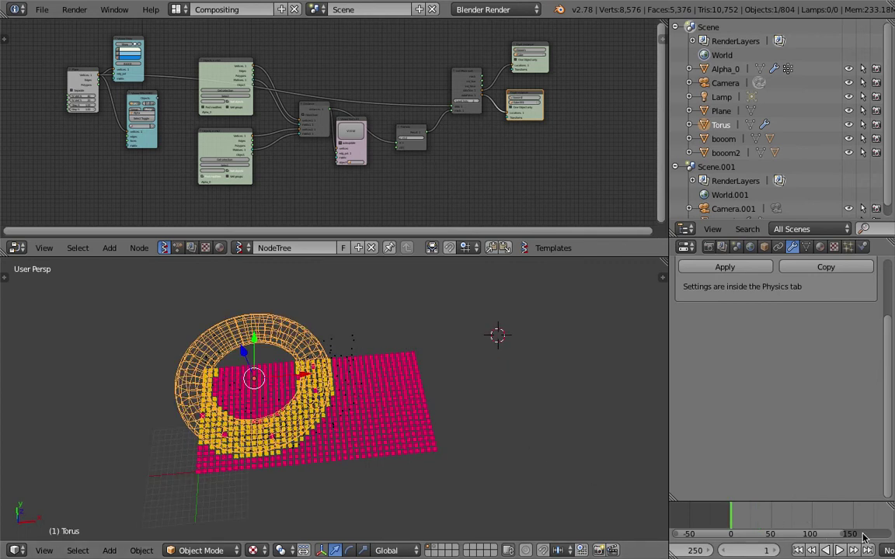
left_click(839, 550)
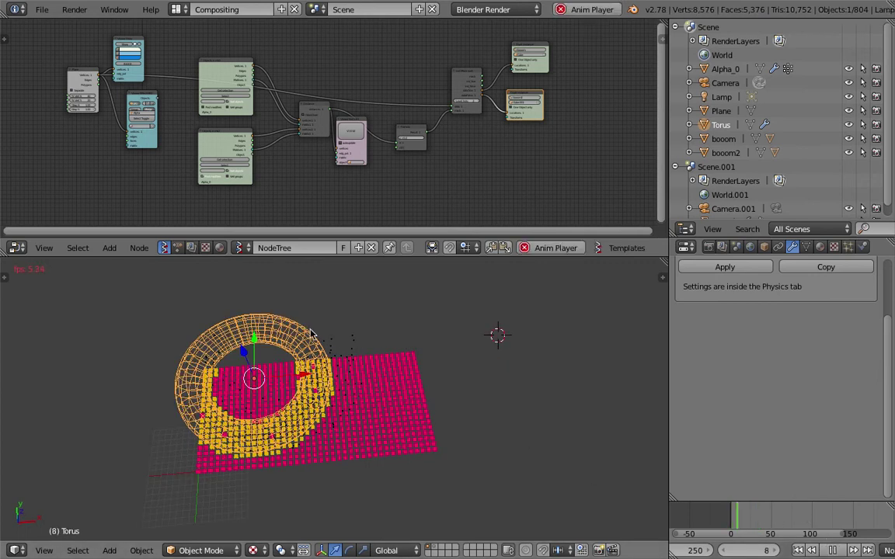
key("g")
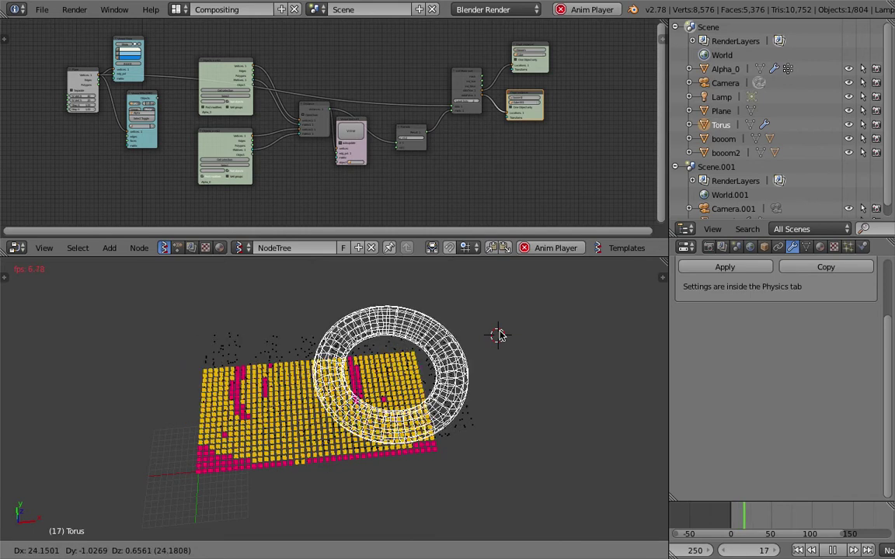
left_click(556, 333)
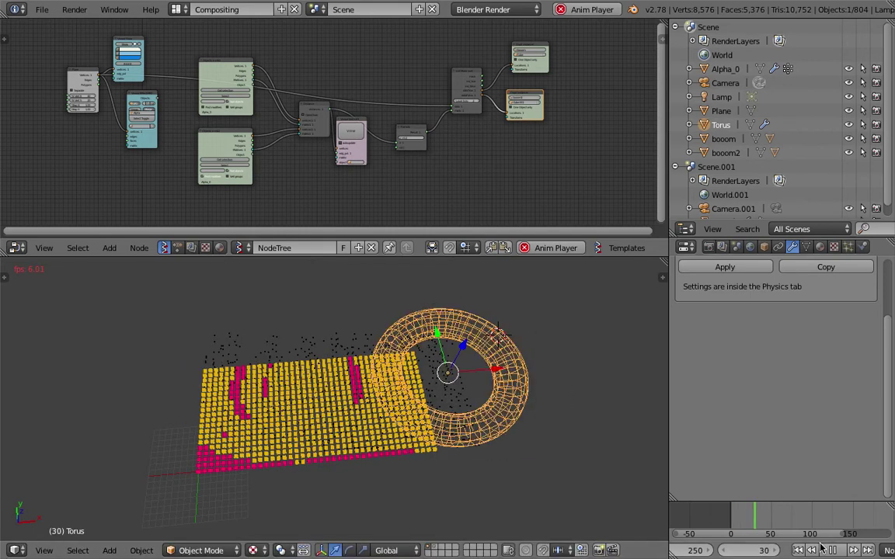
Select Alpha_0 and set the strength of its second Displace modifier to 1.
right_click(325, 346)
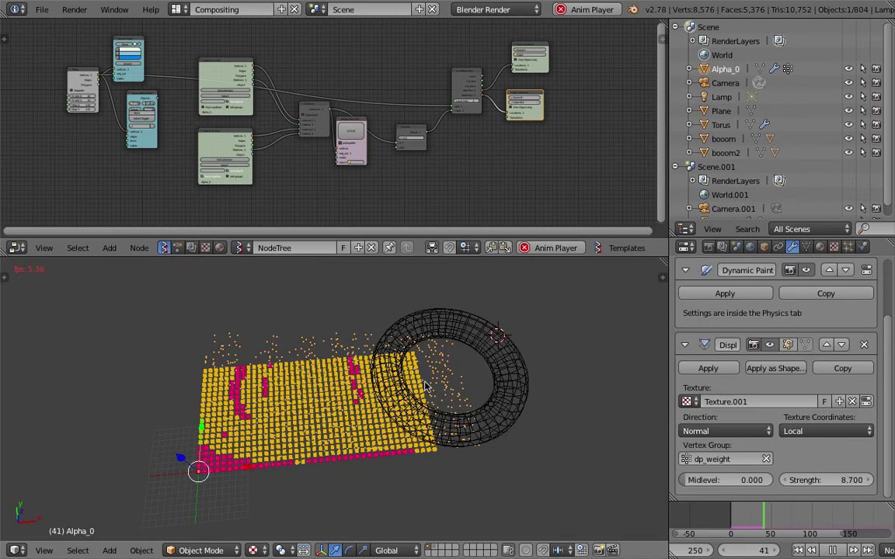
left_click(827, 480)
type("1")
key("Return")
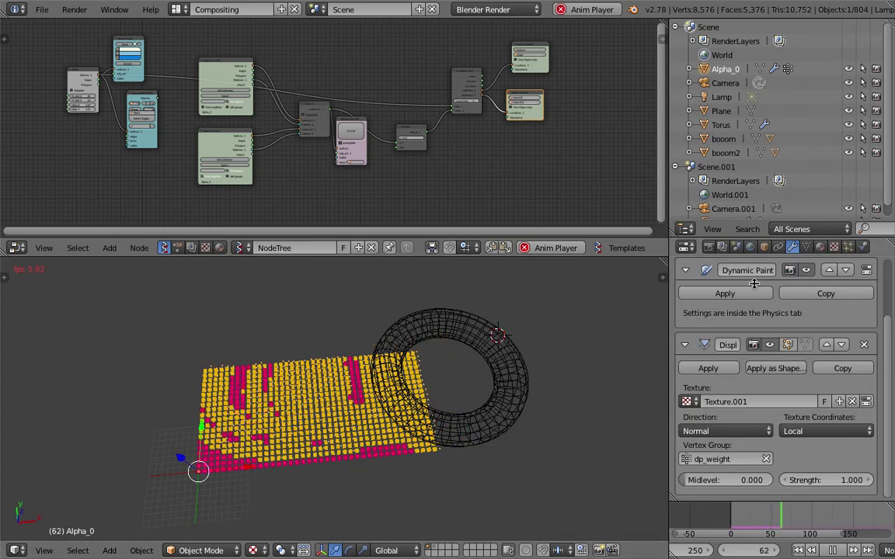
Set the end frame of Alpha_0's Dynamic Paint canvas surface to 1000.
left_click(862, 247)
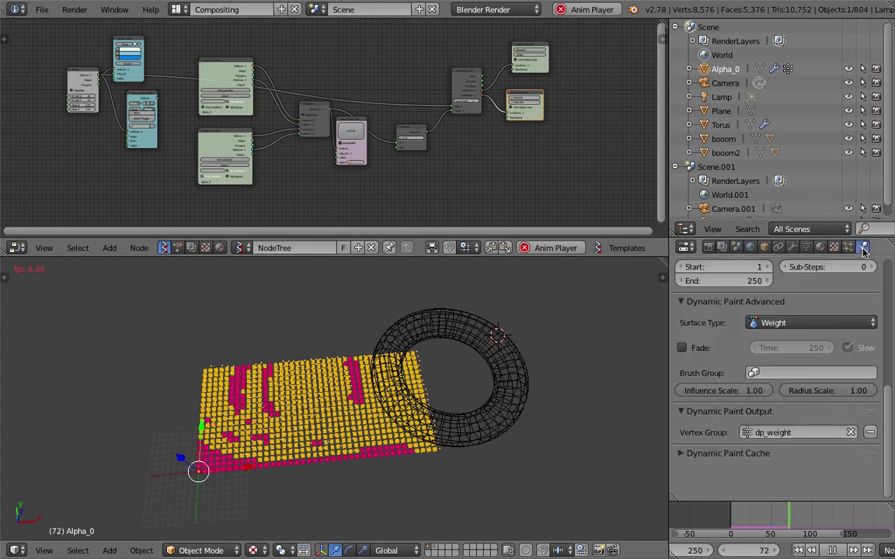
scroll(892, 363, "up", 7)
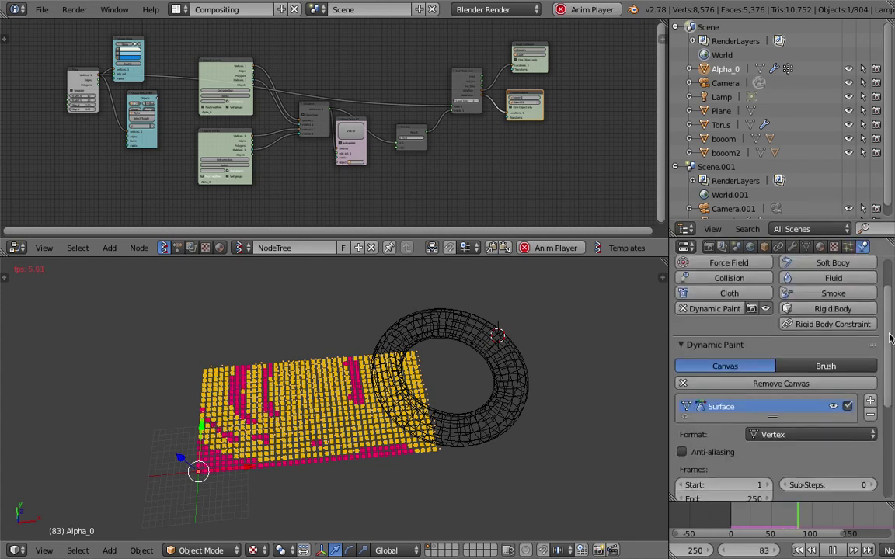
scroll(893, 374, "down", 1)
scroll(847, 417, "down", 3)
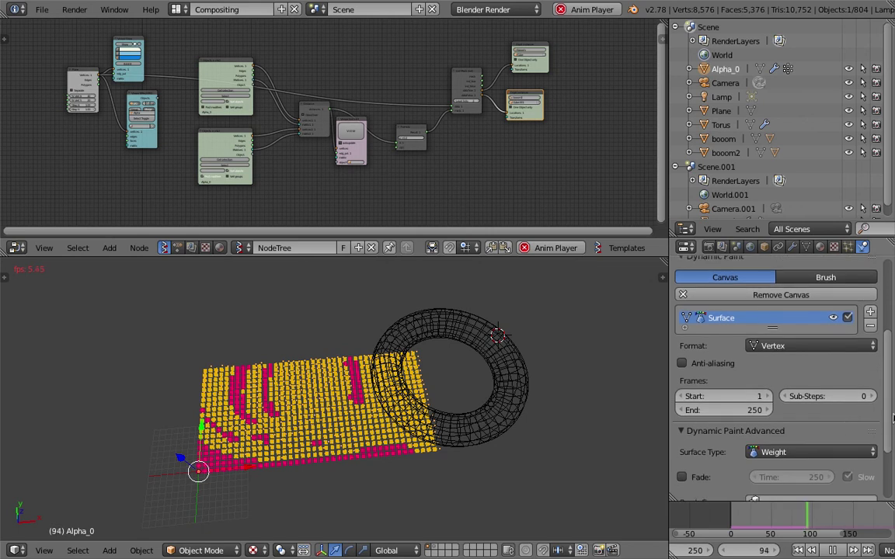
scroll(891, 425, "down", 3)
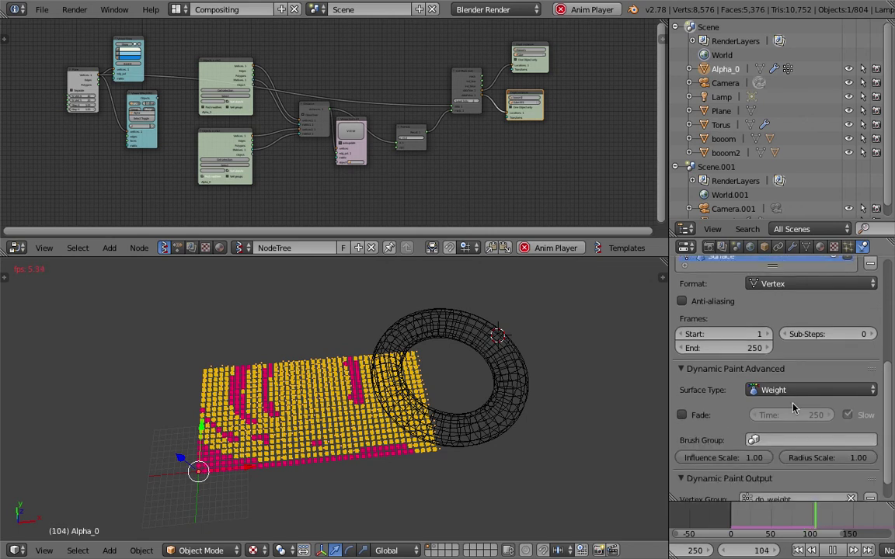
left_click(728, 346)
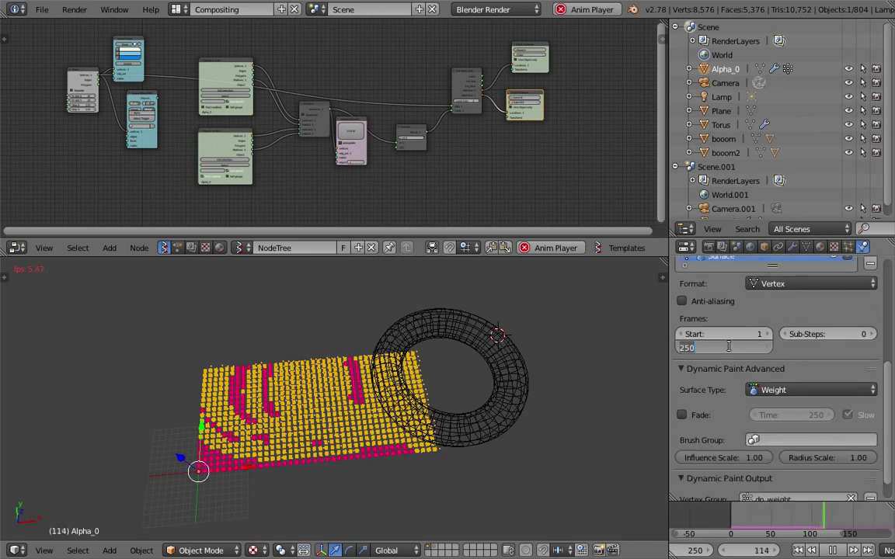
key("Return")
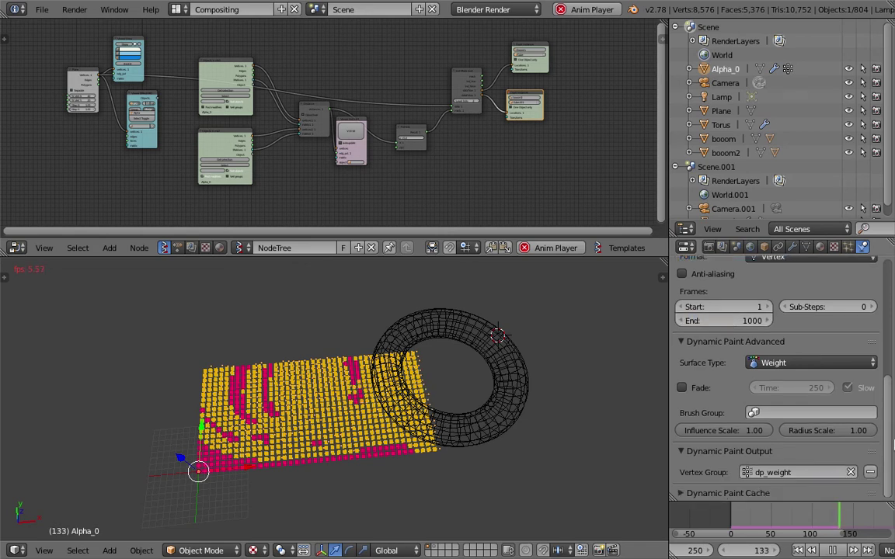
Enable Fade on Alpha_0's weight surface with a fade time of 1.
scroll(777, 404, "up", 1)
left_click(682, 395)
left_click(808, 394)
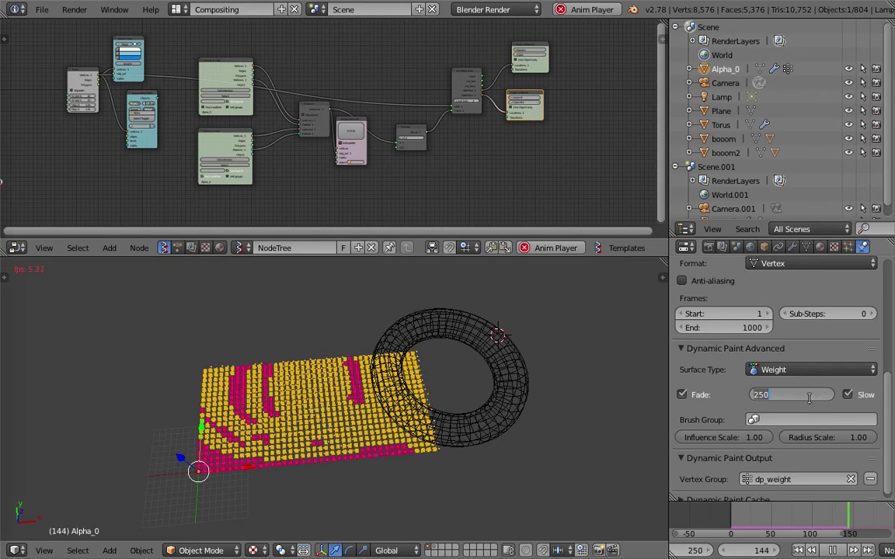
type("1")
key("Return")
Select the torus, scale it up to about 1.44, and sweep it over the cube grid during playback.
right_click(510, 359)
key("g")
left_click(577, 362)
key("g")
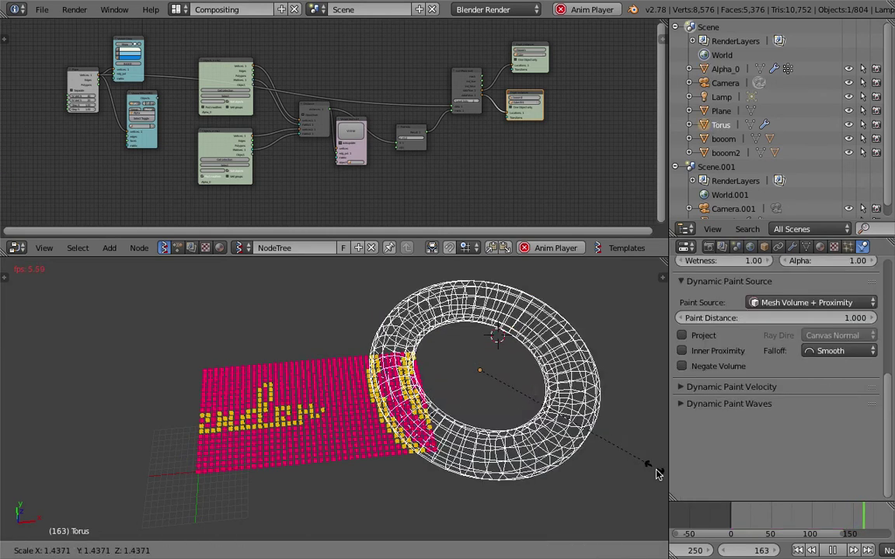
key("Escape")
key("g")
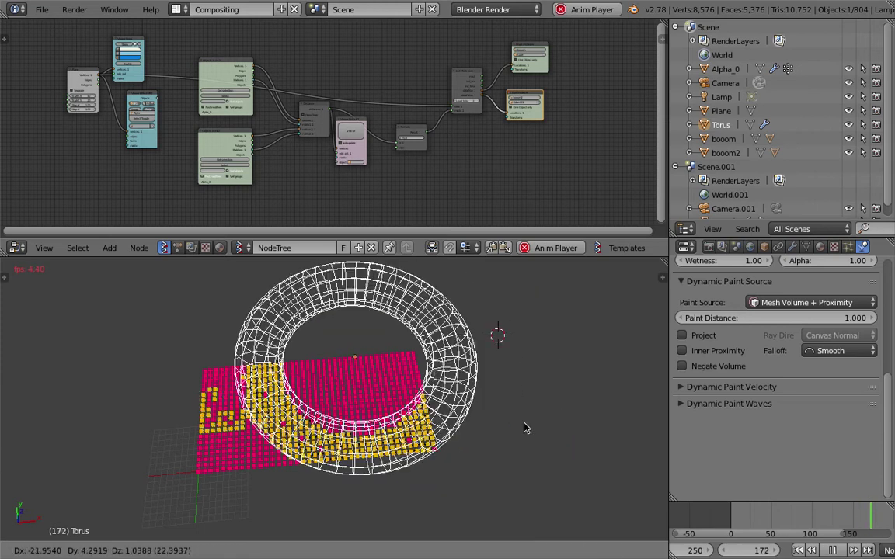
left_click(302, 412)
Lift the torus about 13 units along Z off the cube grid and lower it back to test the fade.
scroll(303, 412, "up", 2)
scroll(357, 421, "down", 3)
middle_click_drag(357, 377, 315, 317)
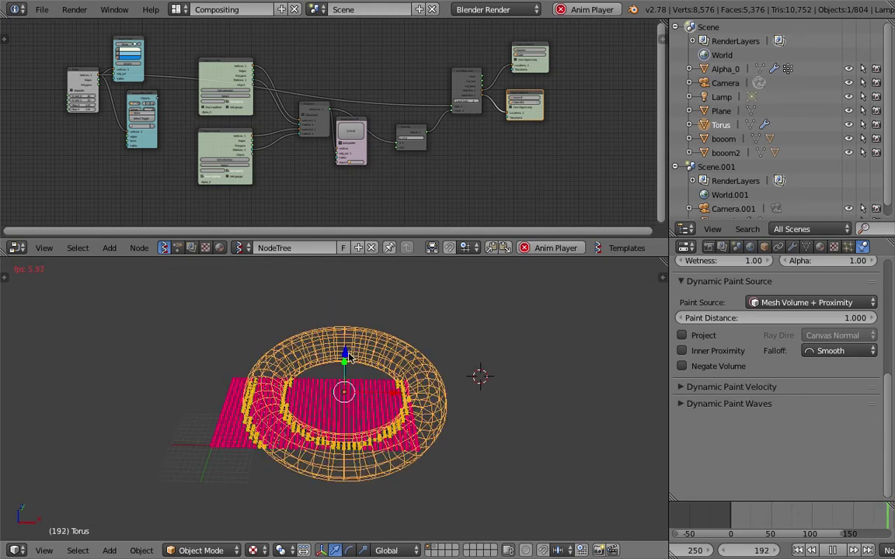
key("g")
key("z")
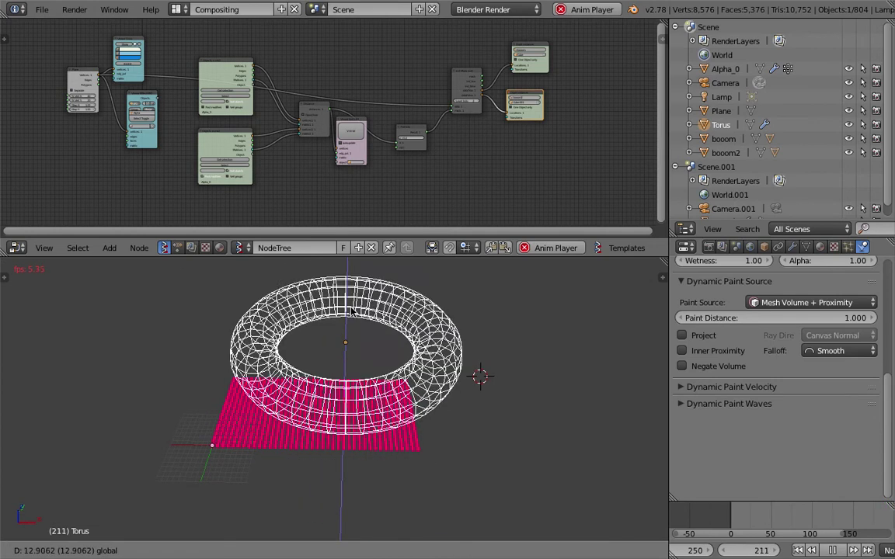
left_click(354, 365)
Scale the torus down to about 0.75 and reposition it over the far X end of the cube grid.
key("s")
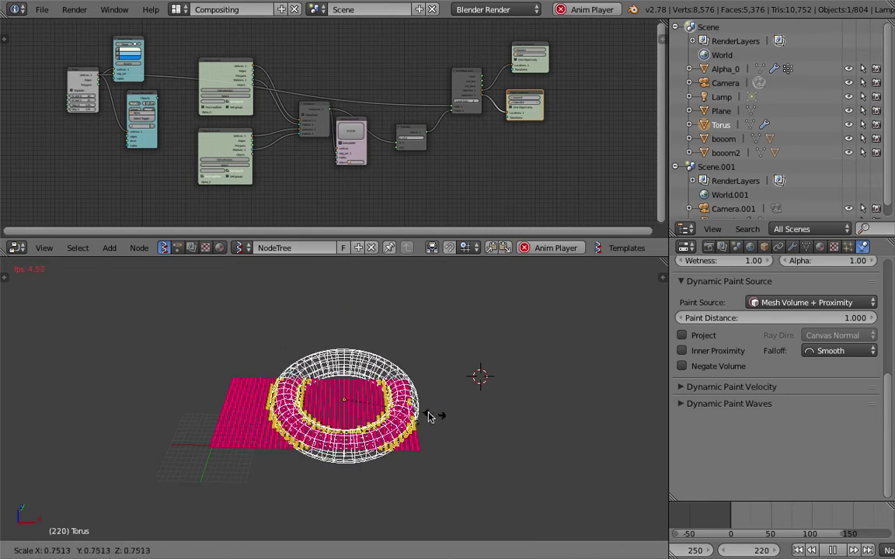
left_click(426, 419)
middle_click_drag(451, 461, 394, 413)
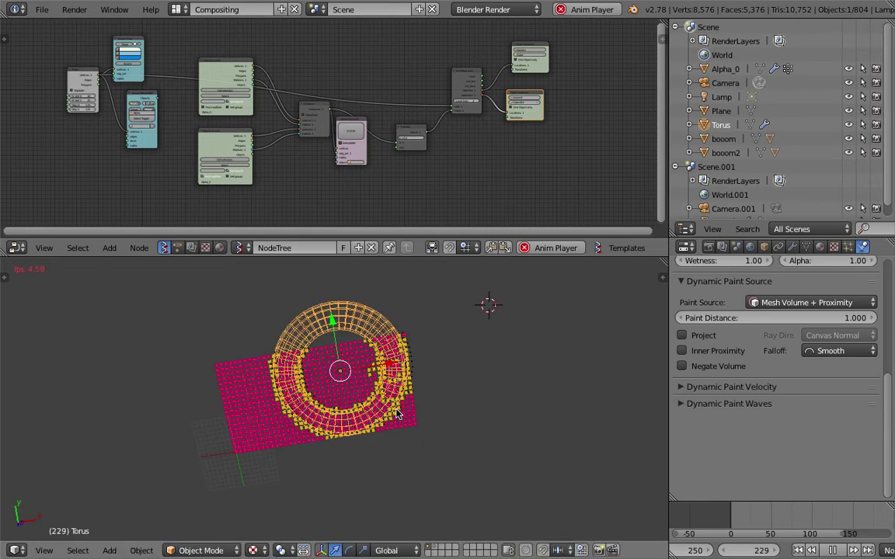
key("g")
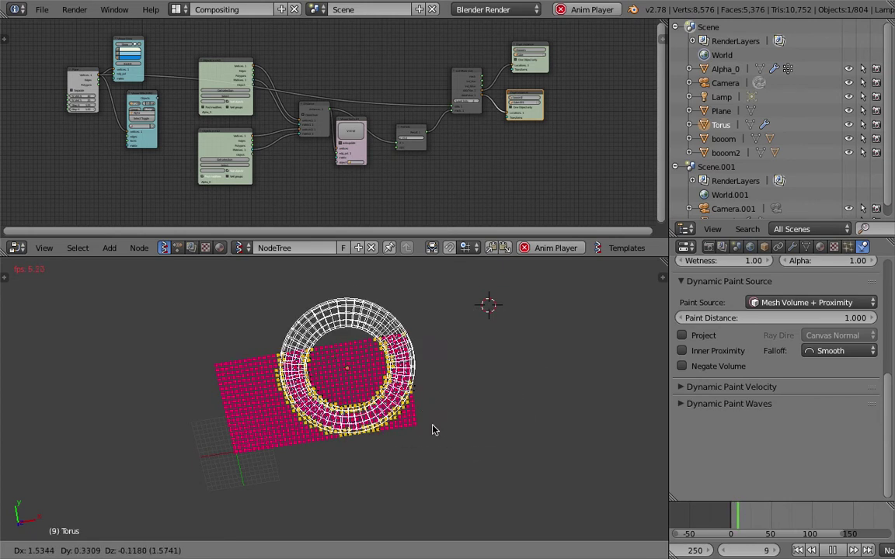
left_click(432, 427)
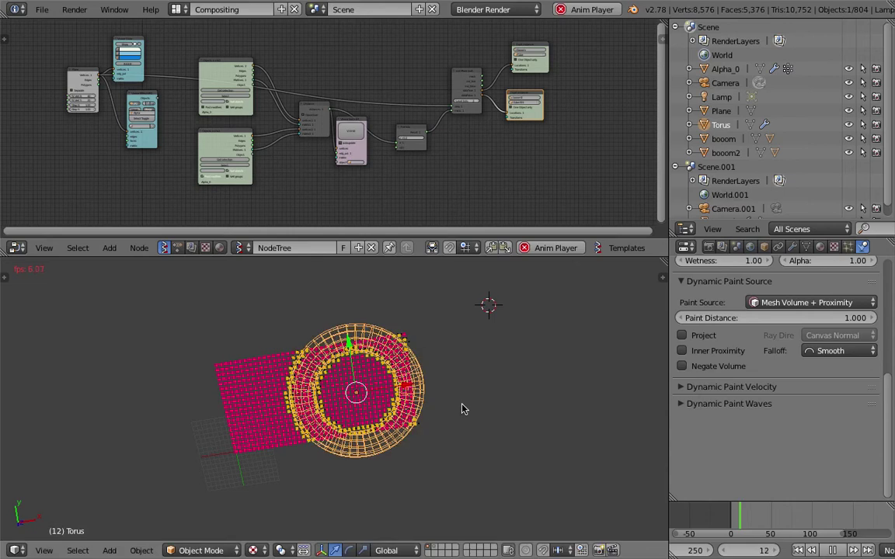
Hide the torus and show it again during playback, and shift it slightly over the cube grid.
left_click(848, 124)
left_click(849, 124)
left_click(848, 124)
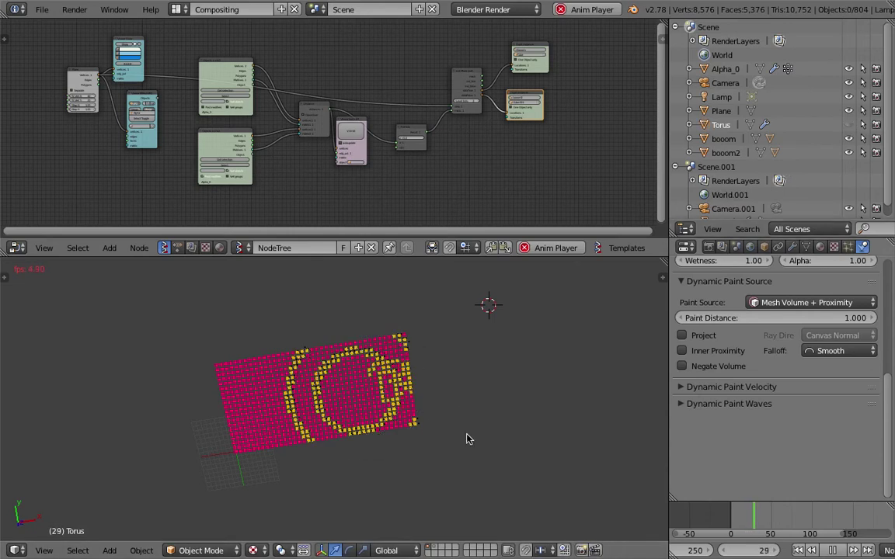
left_click(850, 124)
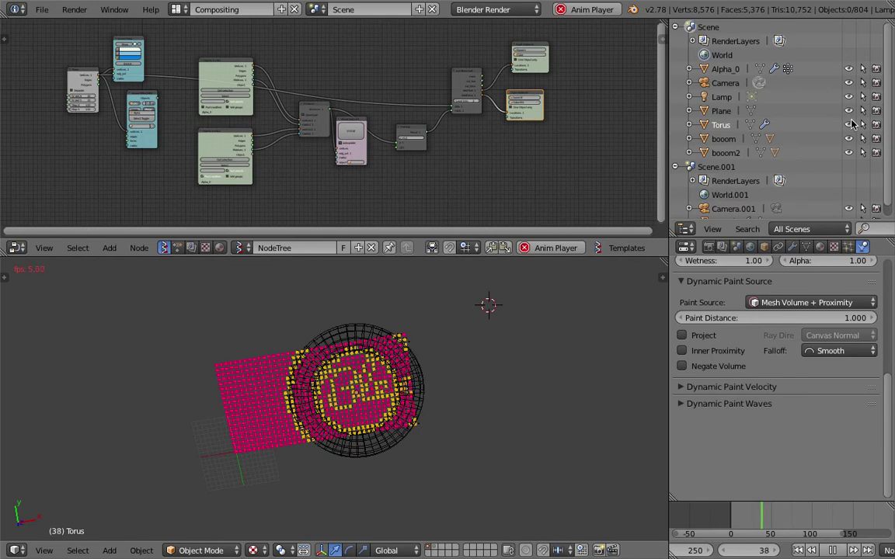
key("g")
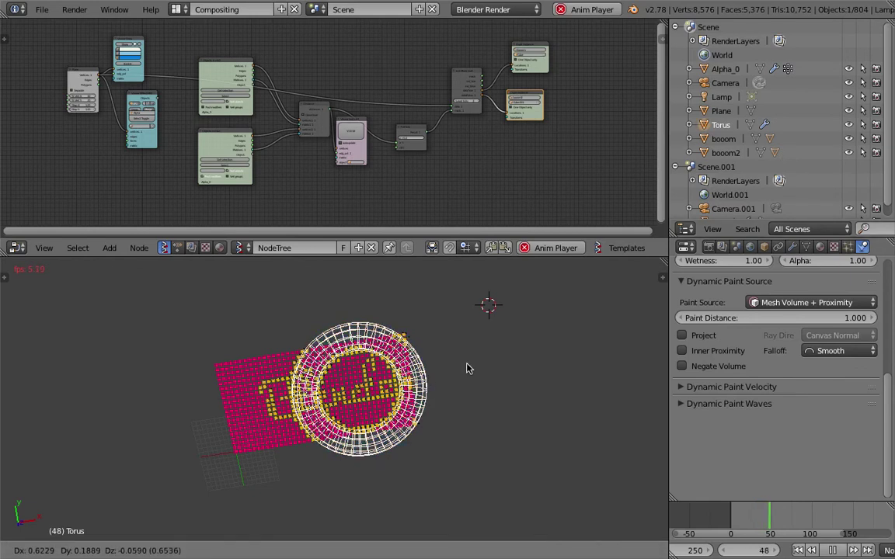
left_click(408, 373)
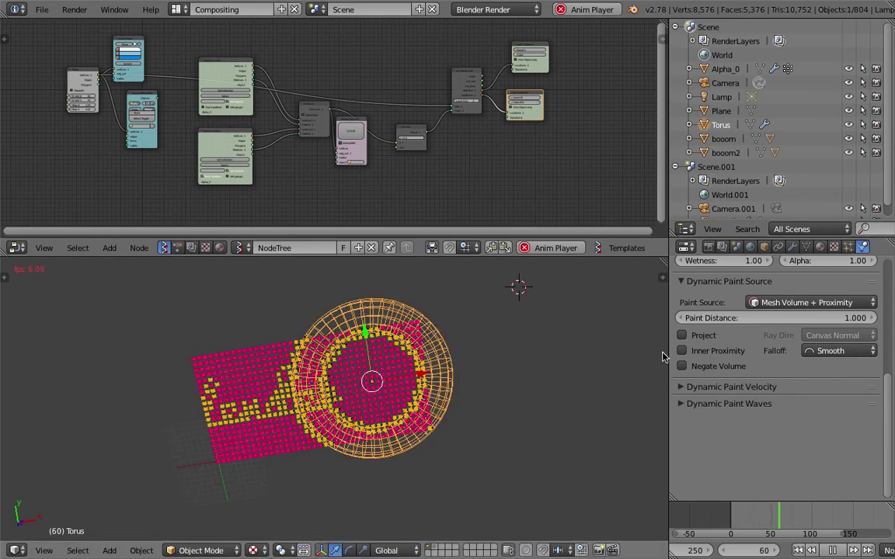
Try paint distances of 2 and 4 on the torus brush, and set it back to 1.
left_click(682, 335)
left_click(697, 338)
left_click_drag(744, 318, 748, 318)
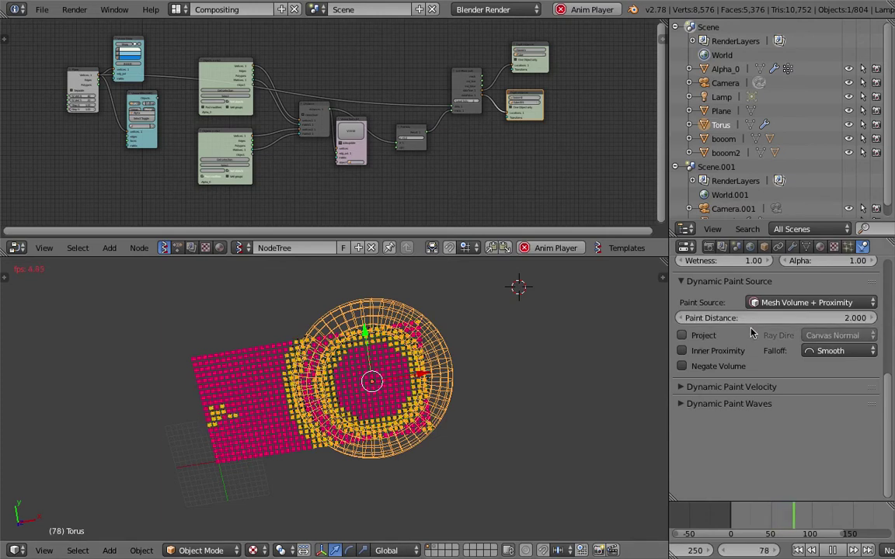
left_click(749, 318)
type("4")
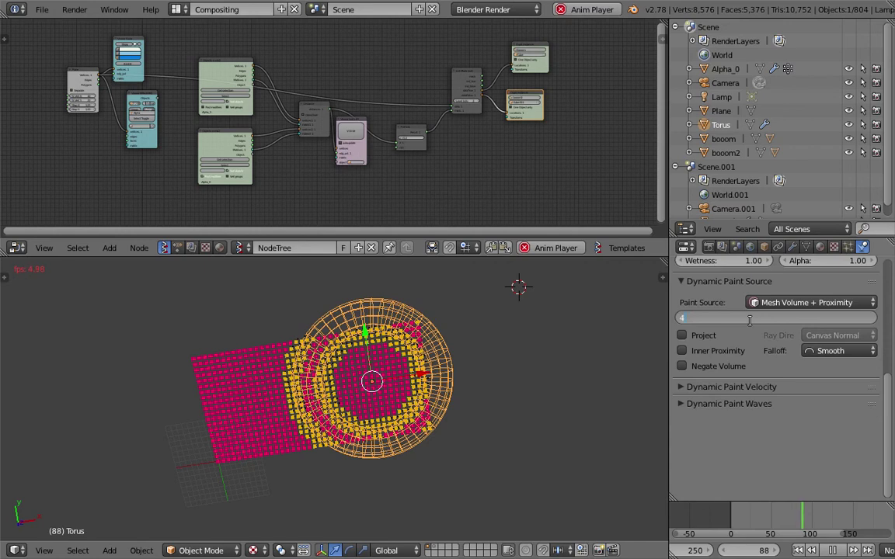
key("Return")
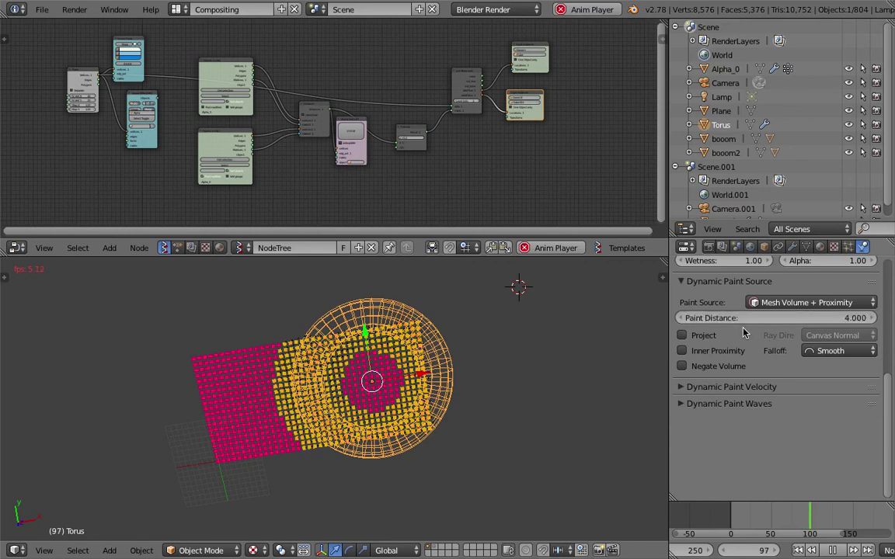
left_click(748, 318)
type("1")
key("Return")
Try Constant falloff on the torus brush, return it to Smooth, and toggle Negate Volume on and off.
left_click(813, 351)
left_click(813, 351)
left_click(814, 351)
left_click(828, 321)
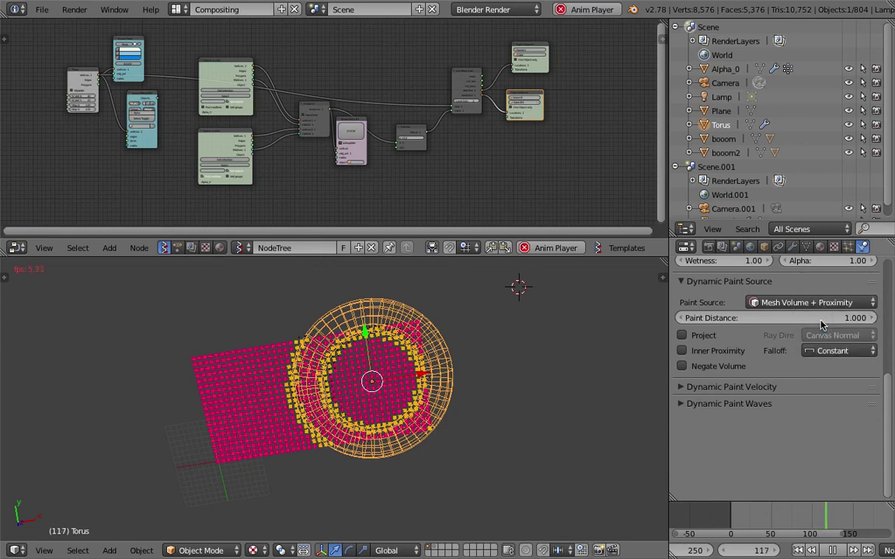
left_click(819, 350)
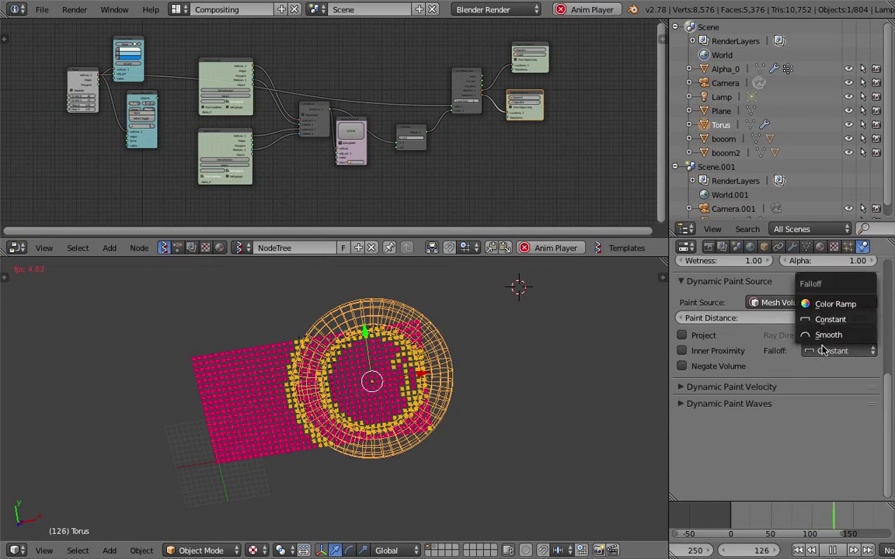
left_click(822, 336)
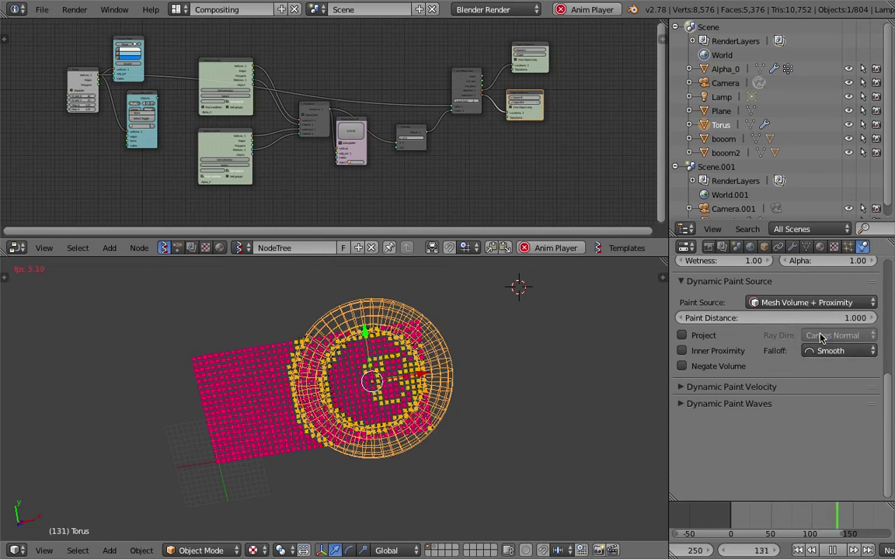
left_click(729, 367)
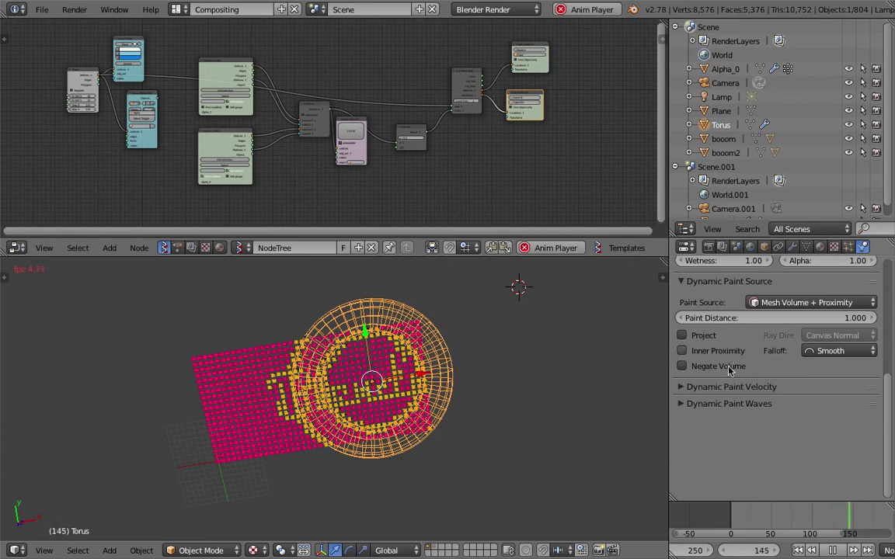
left_click(728, 367)
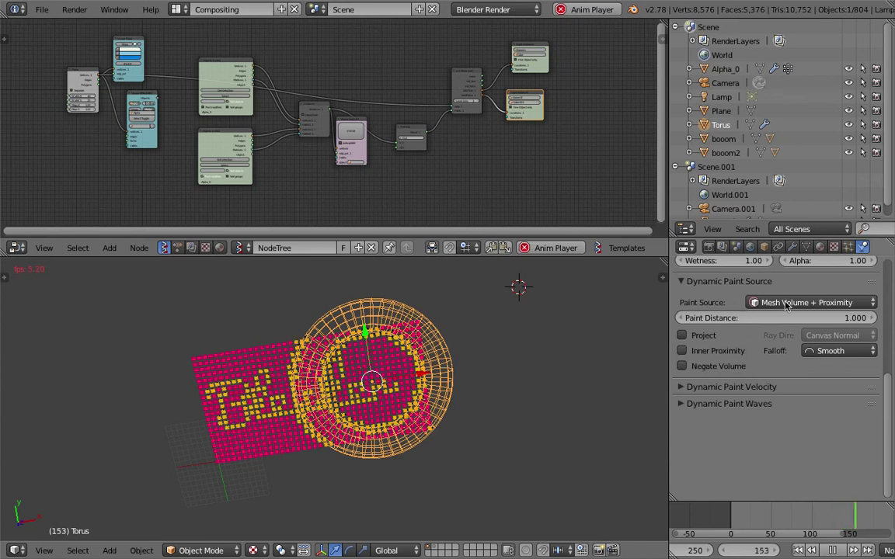
Try Proximity, Object Center and Mesh Volume as the torus brush's paint source, and restore Mesh Volume + Proximity.
left_click(786, 302)
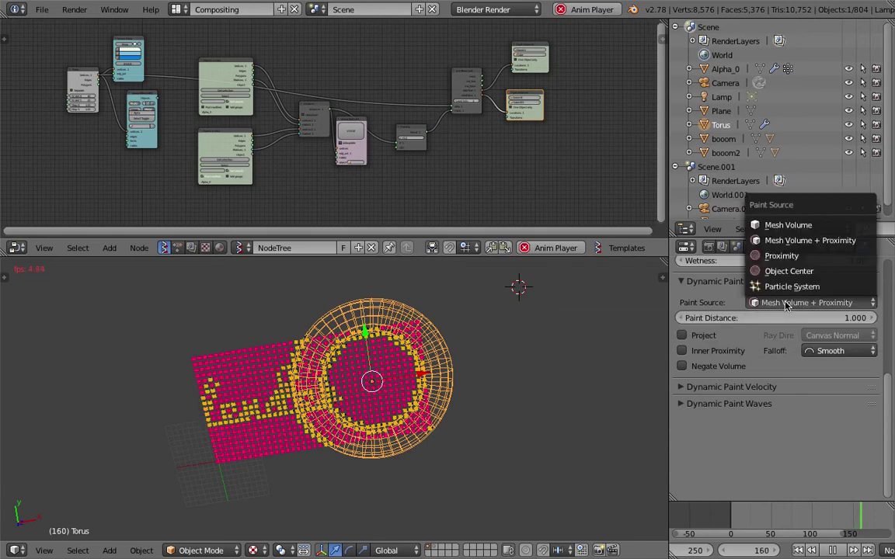
left_click(784, 256)
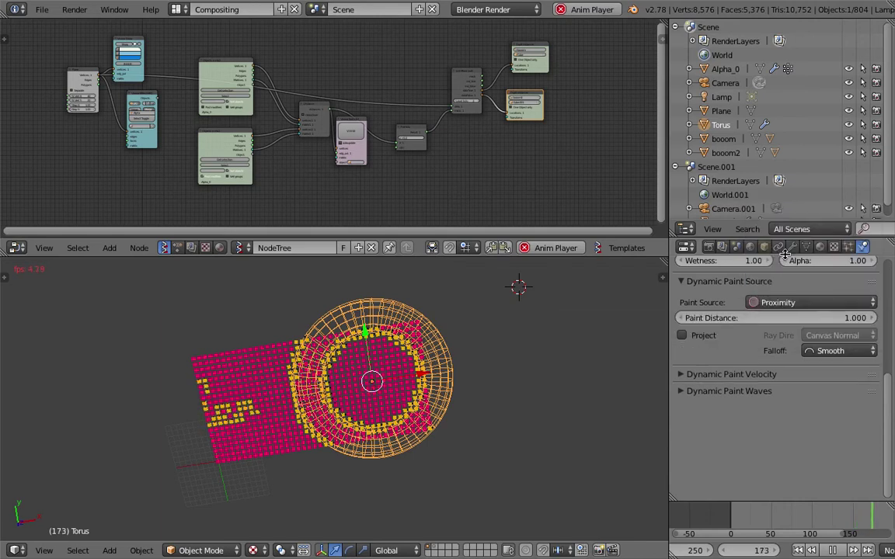
left_click(789, 301)
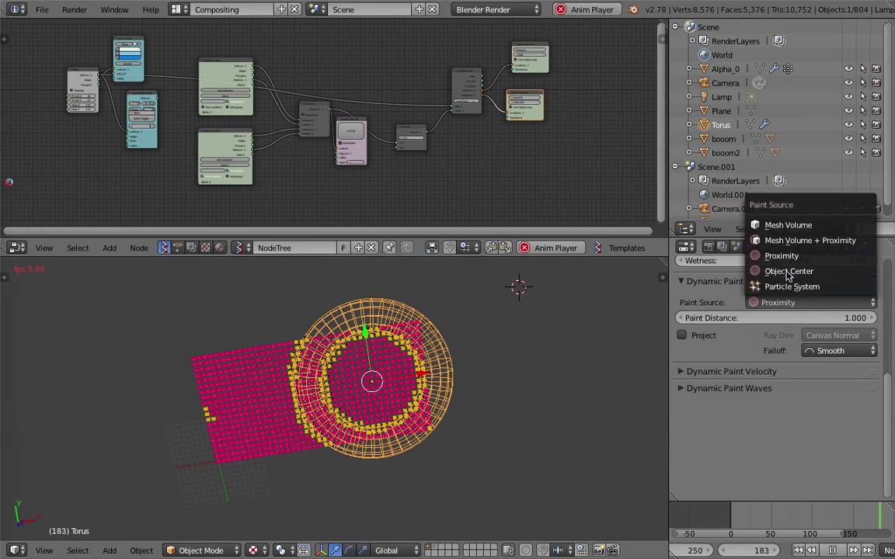
left_click(788, 271)
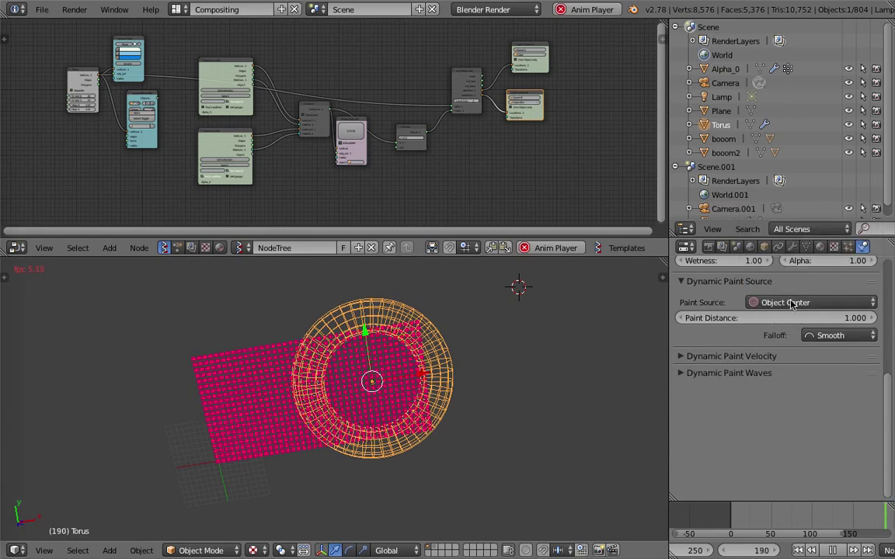
left_click(791, 303)
left_click(789, 225)
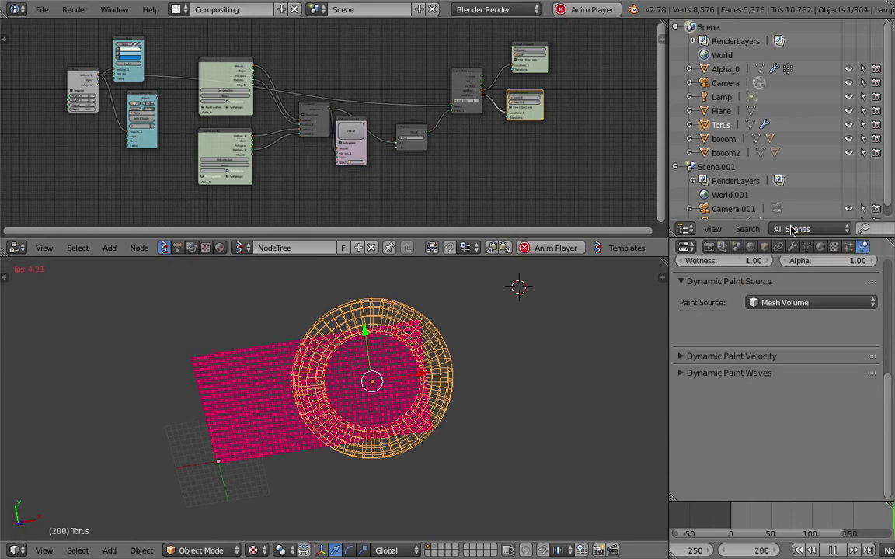
left_click(786, 304)
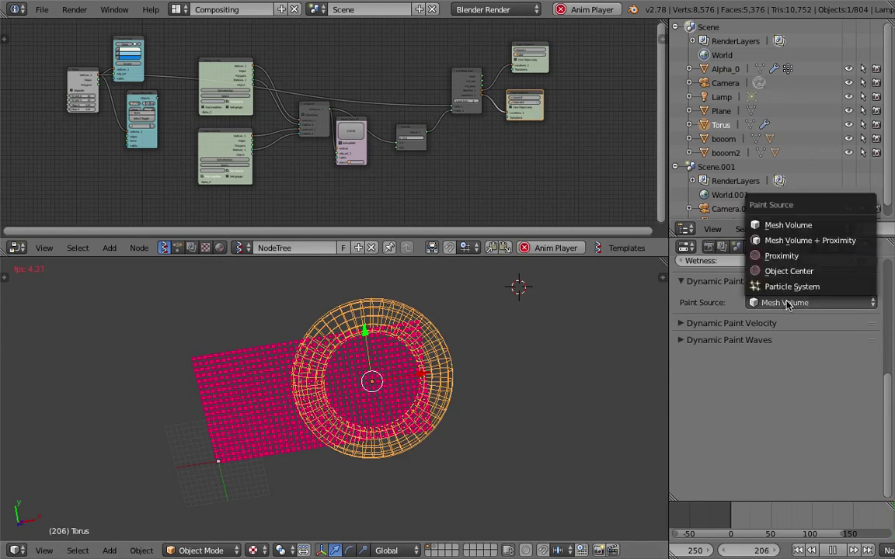
left_click(792, 241)
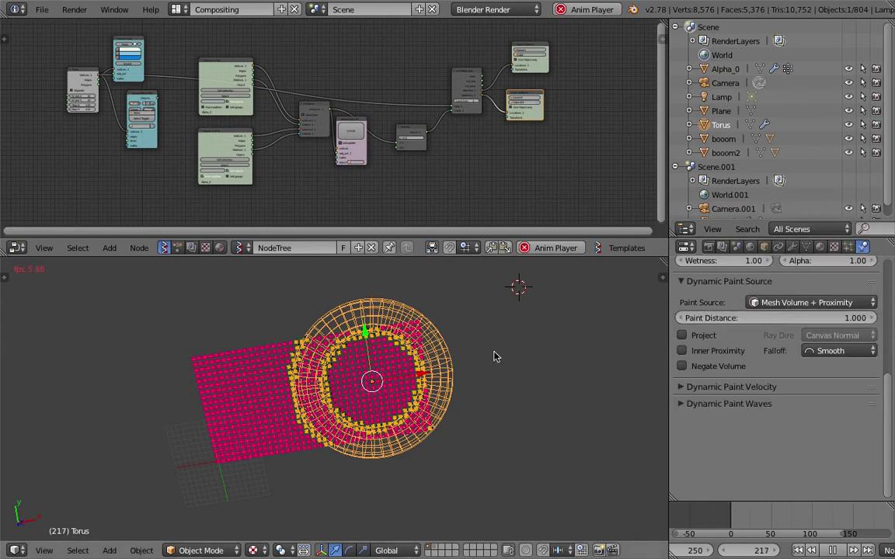
Move the torus off the cube grid beyond its low X end and stop the animation playback.
key("g")
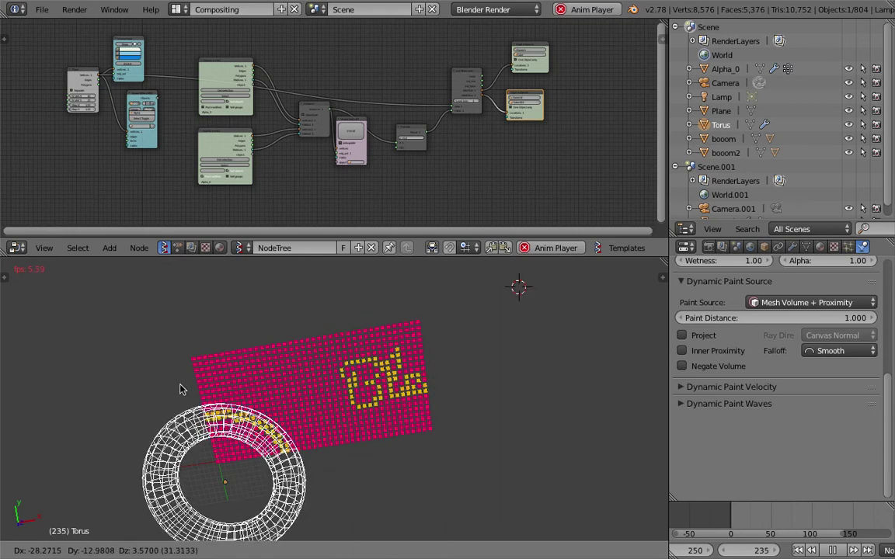
left_click(116, 359)
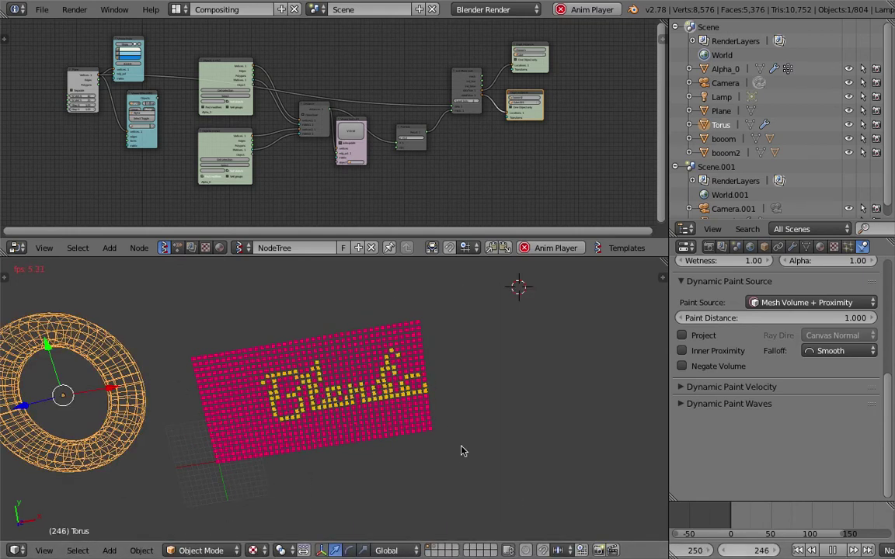
left_click(834, 549)
left_click(837, 551)
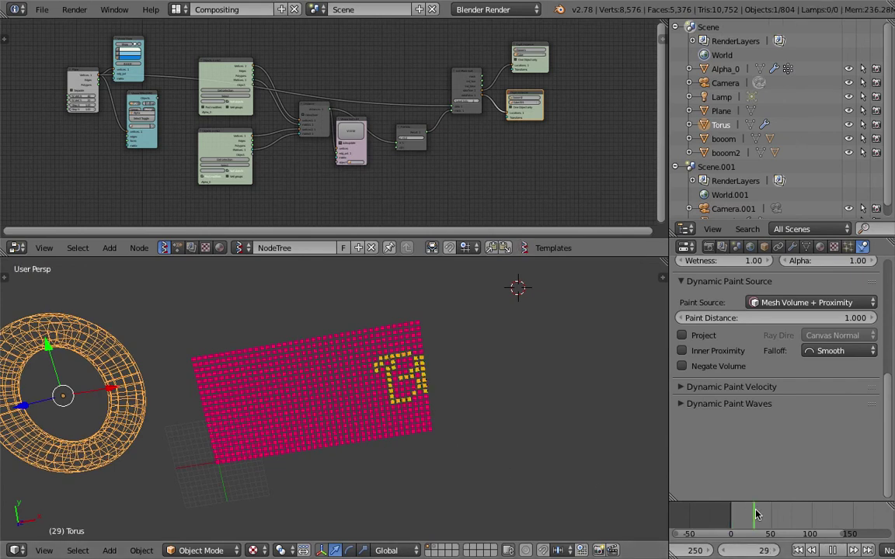
key("alt+a")
scroll(390, 391, "down", 3)
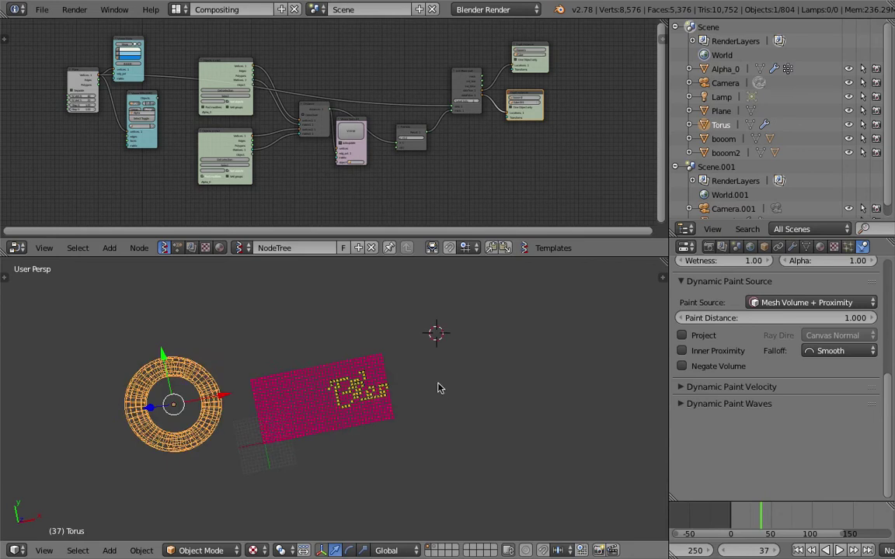
Select booom2 and save the scene over the existing blend file.
right_click(390, 390)
scroll(390, 390, "up", 2)
key("ctrl+s")
left_click(388, 375)
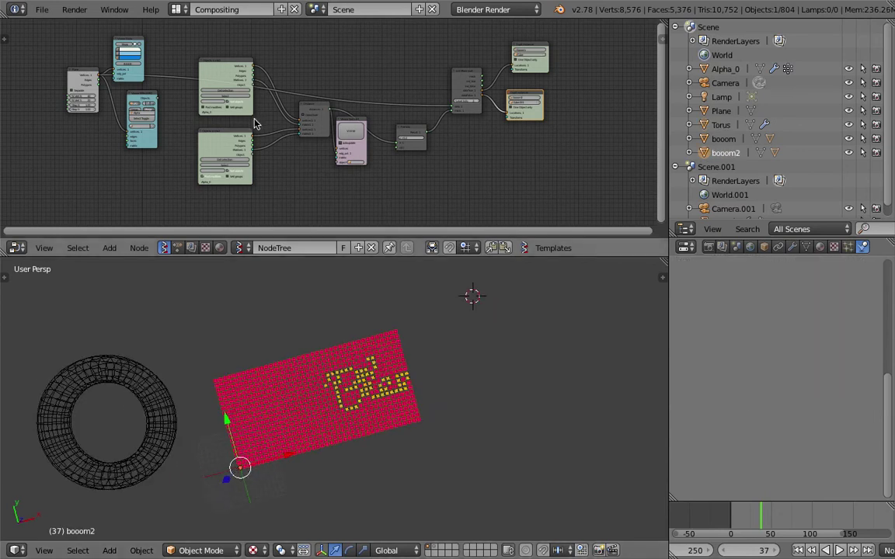
scroll(256, 124, "up", 2)
scroll(210, 139, "up", 5)
key("ctrl+s")
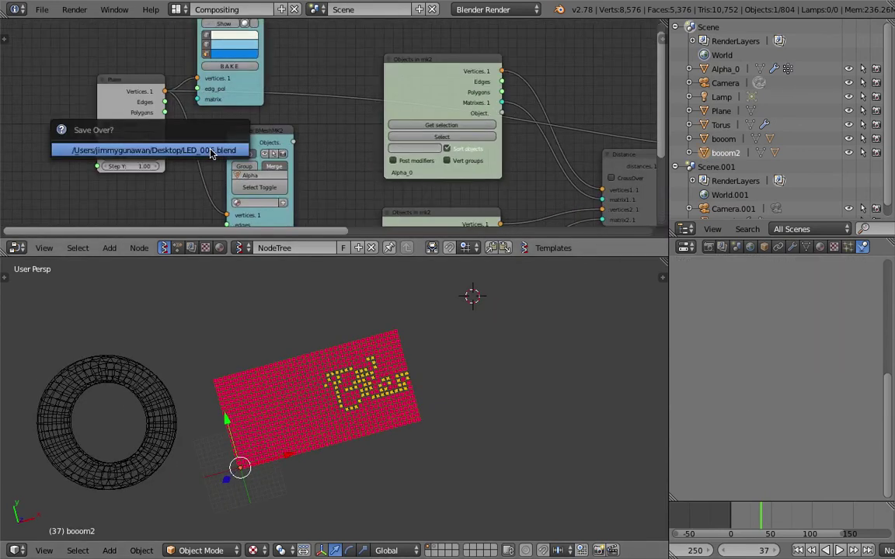
left_click(166, 152)
Set the Plane node's N Vert X to 100 and N Vert Y to 50.
left_click(76, 141)
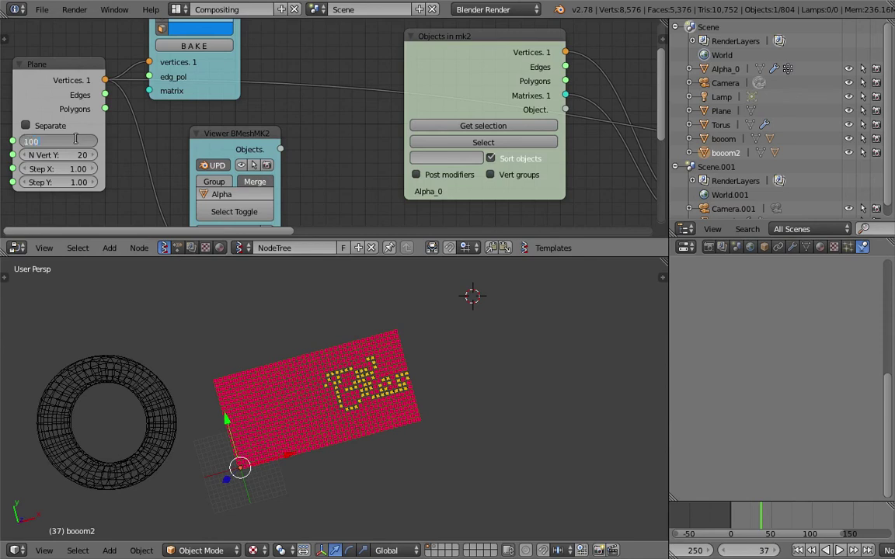
key("Tab")
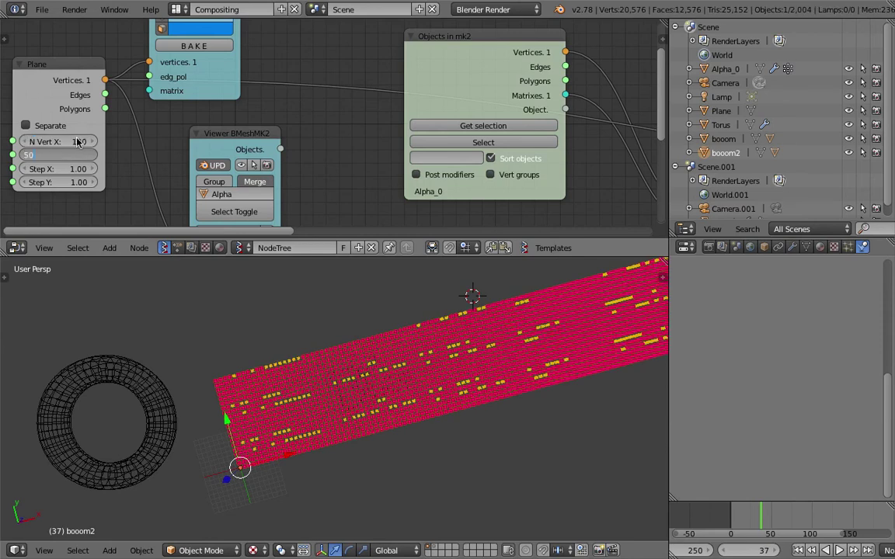
type("50")
key("Return")
scroll(510, 379, "down", 5)
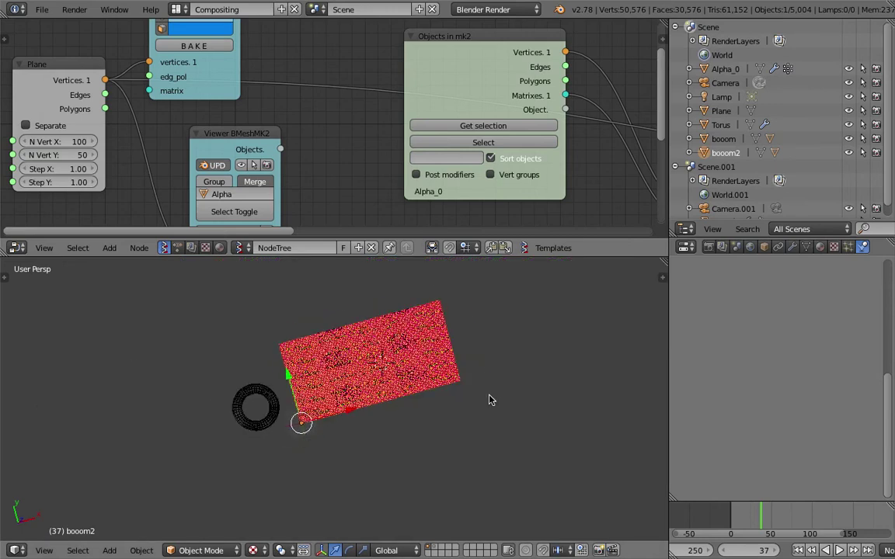
Move the Plane object onto the cube grid's layer, enable its Wire display and set its maximum draw type to Wire.
left_click(399, 346)
right_click(362, 388)
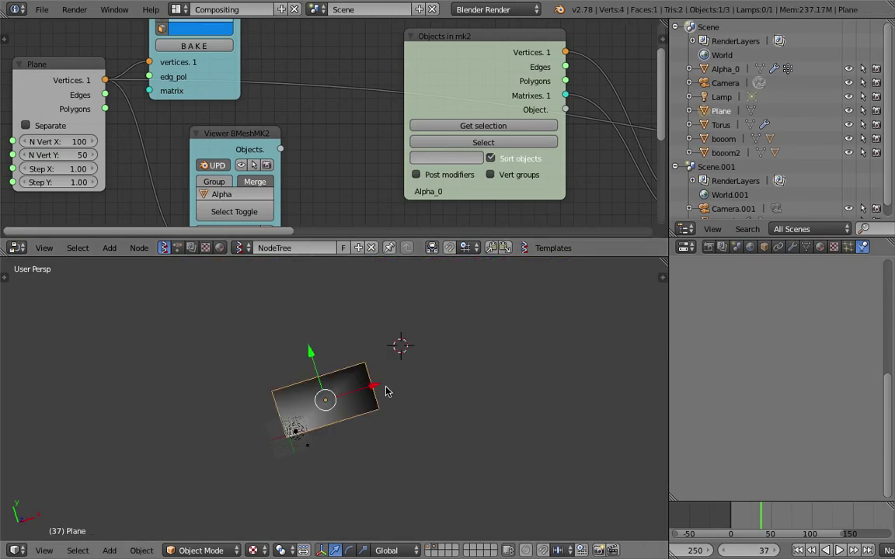
key("m")
key("2")
left_click(507, 378)
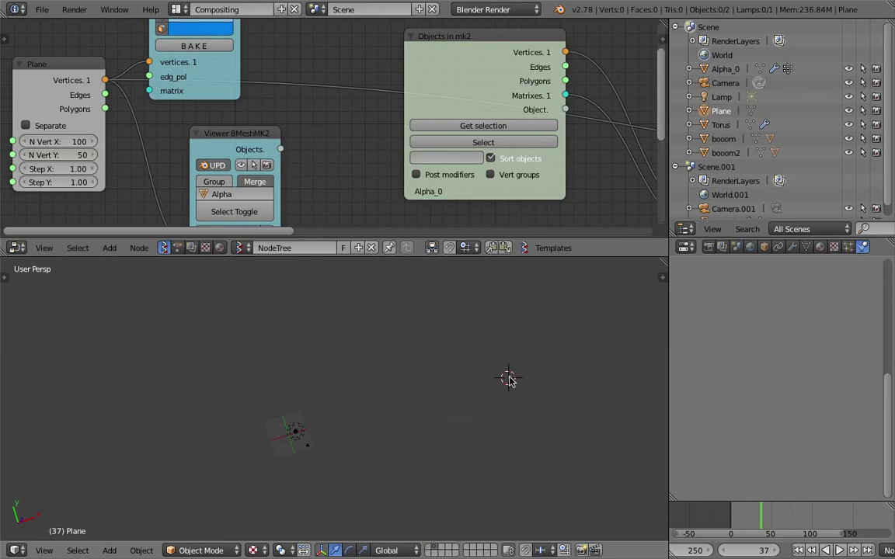
key("2")
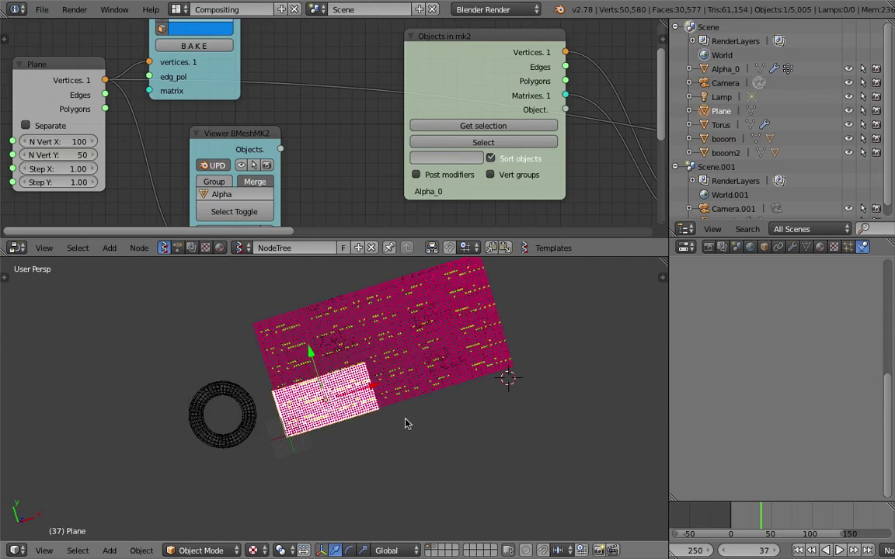
left_click(765, 247)
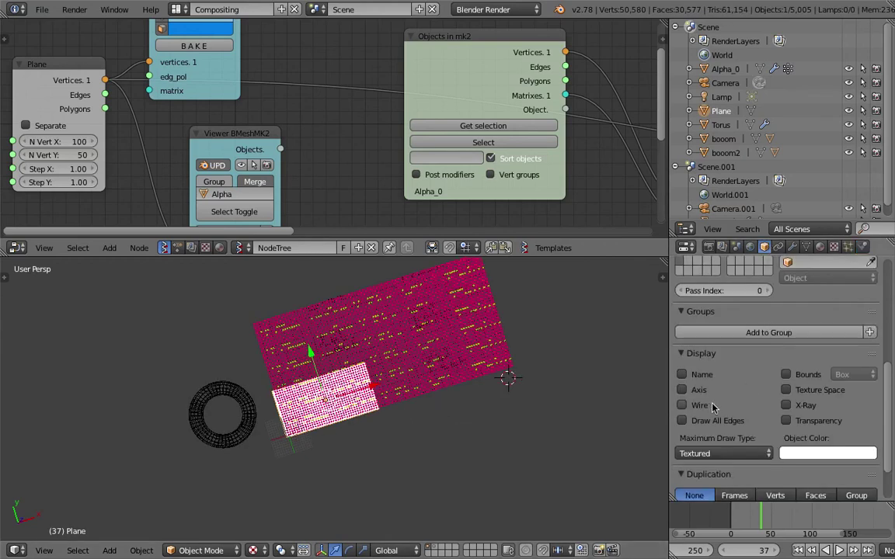
left_click(721, 453)
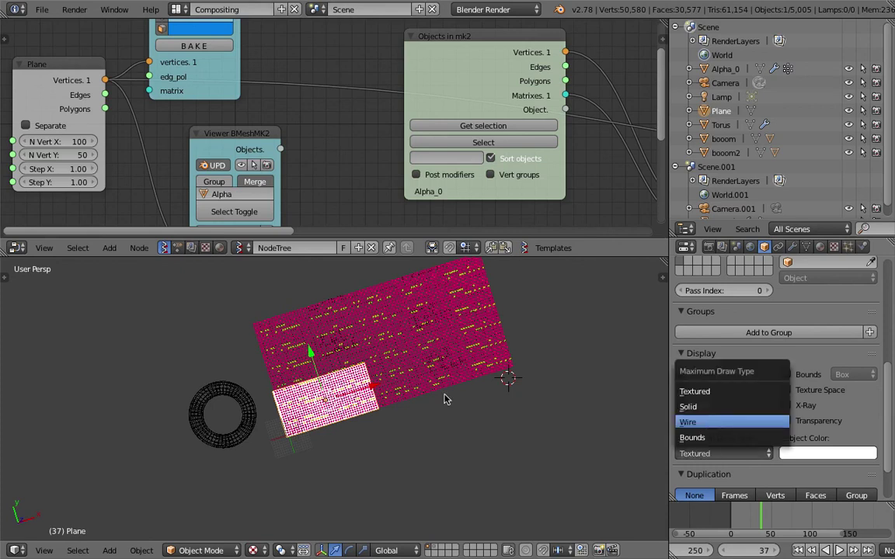
key("Return")
Scale up and reposition the Plane so its outline encloses the whole enlarged cube grid.
key("s")
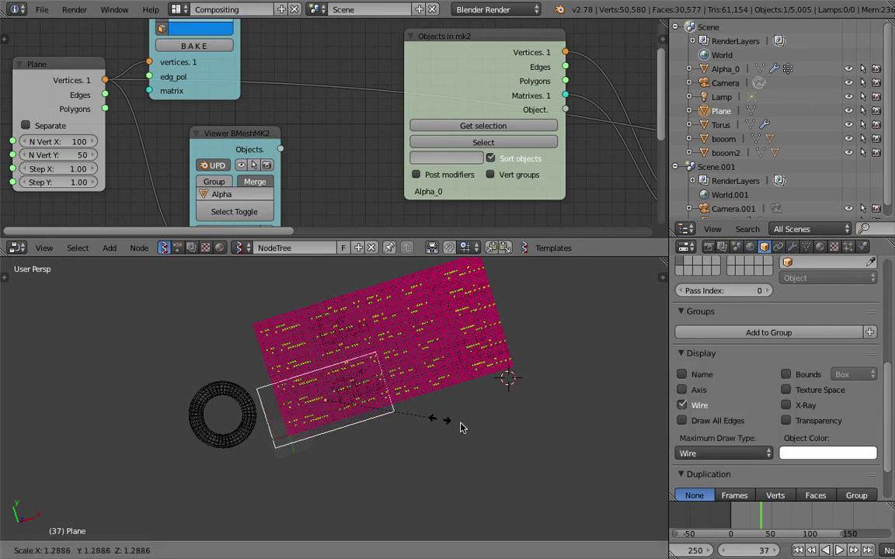
left_click(447, 425)
key("g")
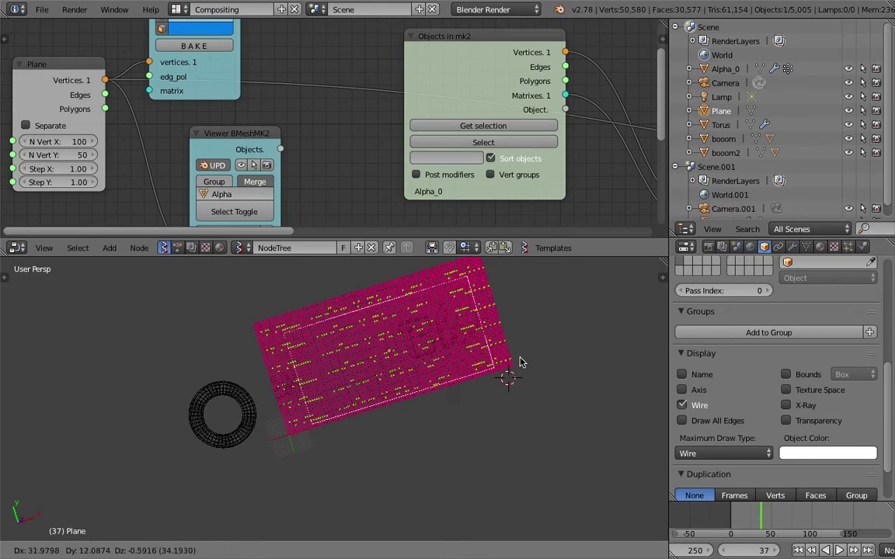
left_click(506, 376)
key("s")
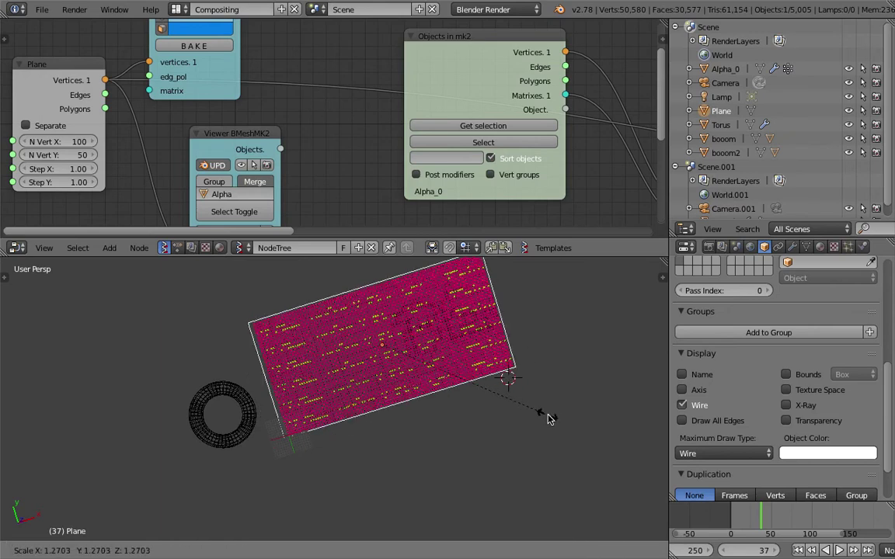
left_click(549, 415)
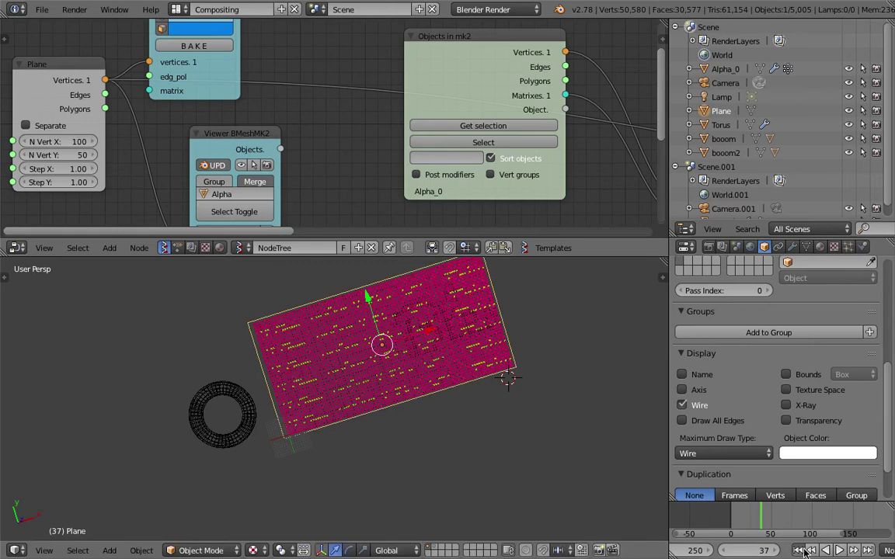
Replay the animation from frame 1, stop it and jump to frame 53 to check the lettering on the grid.
key("shift+Left")
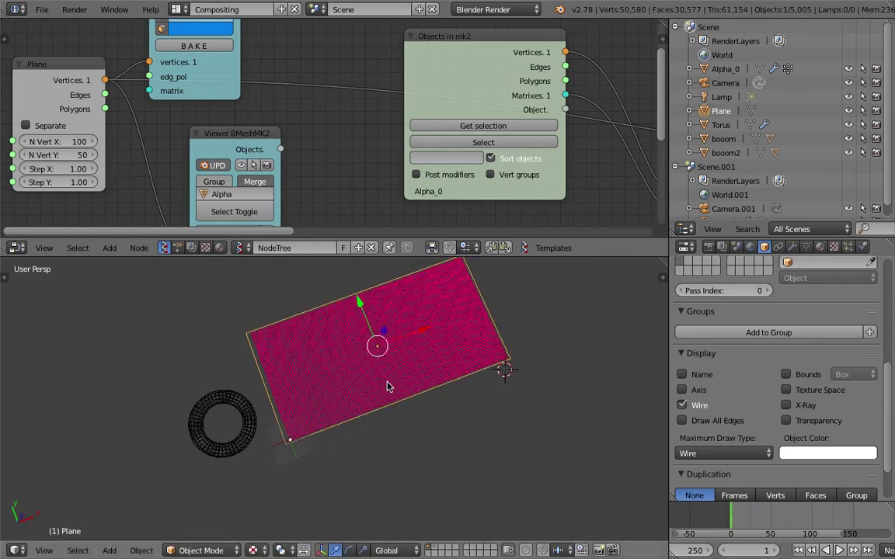
key("alt+a")
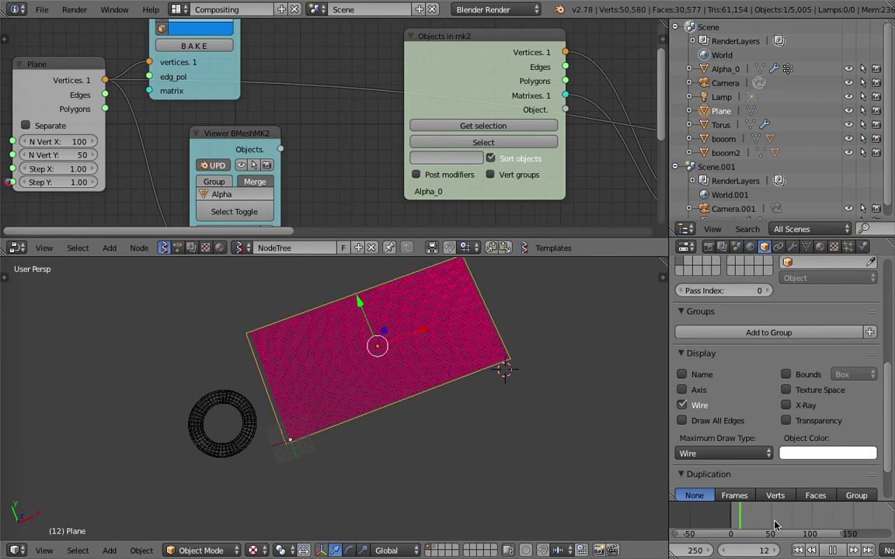
key("alt+a")
left_click(773, 526)
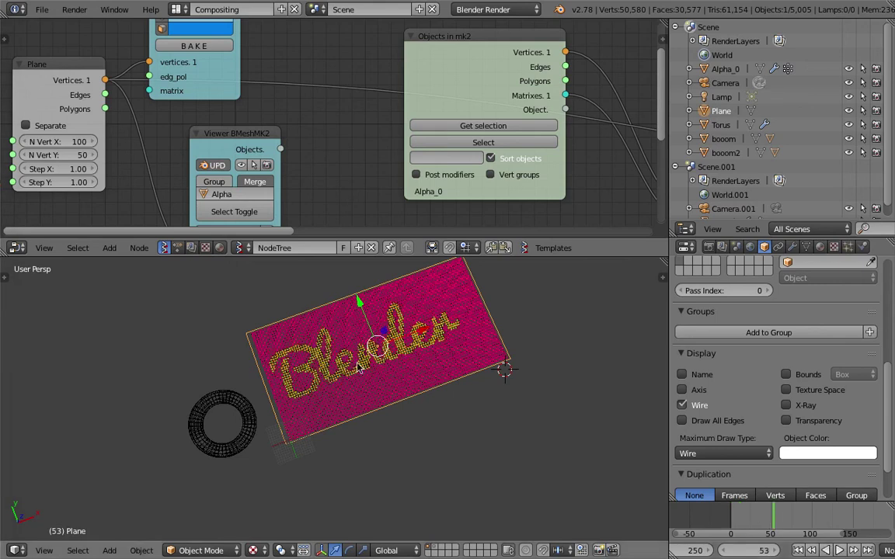
Move the Plane object back to layer 2, out of the cube grid's layer.
scroll(358, 369, "up", 3)
key("m")
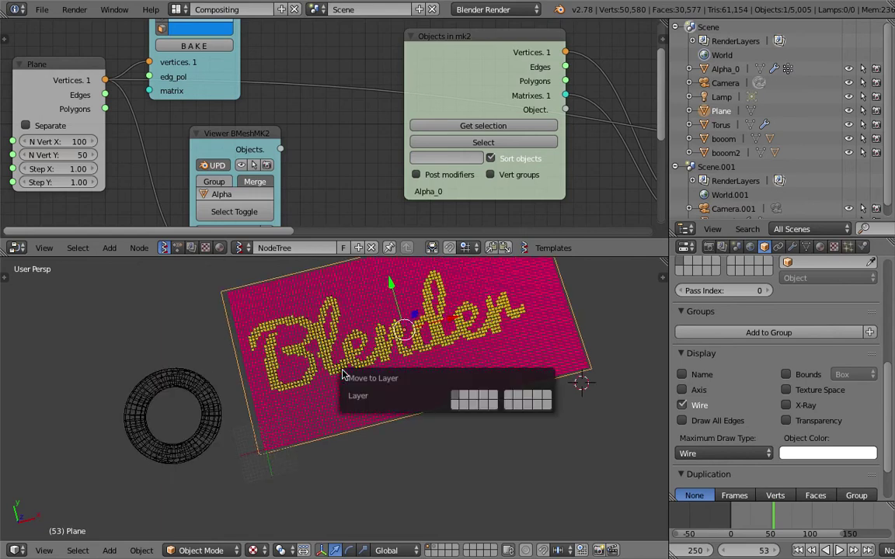
key("2")
scroll(204, 362, "up", 6)
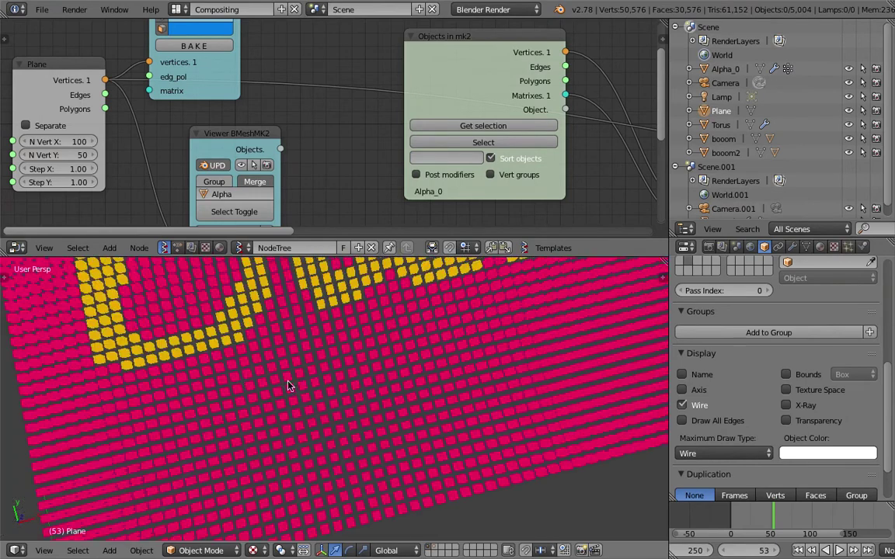
scroll(359, 397, "down", 7)
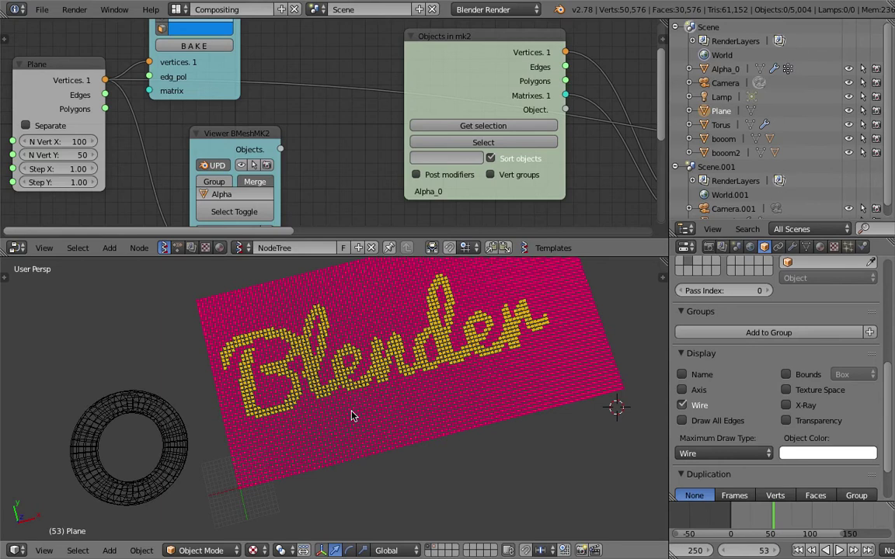
Move the torus about -10 in X and 6 in Y, farther from the grid, and save over the file.
right_click(161, 380)
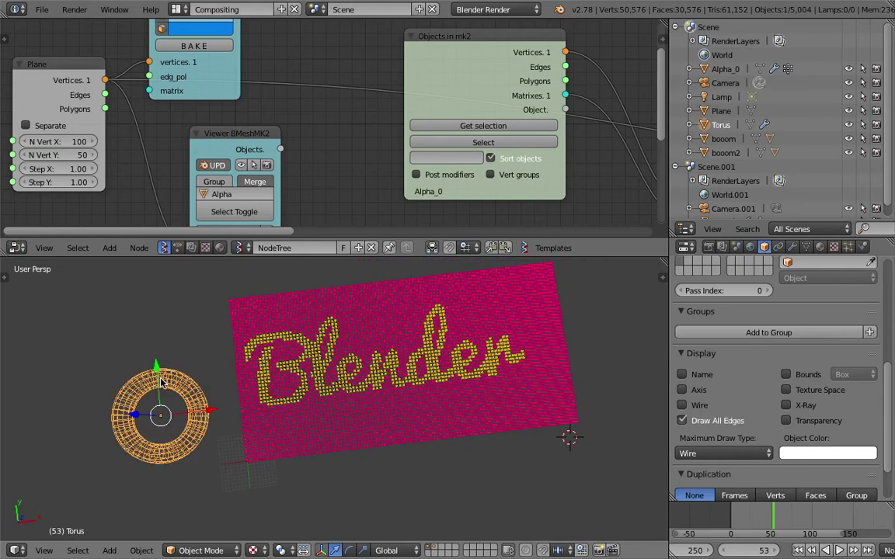
key("g")
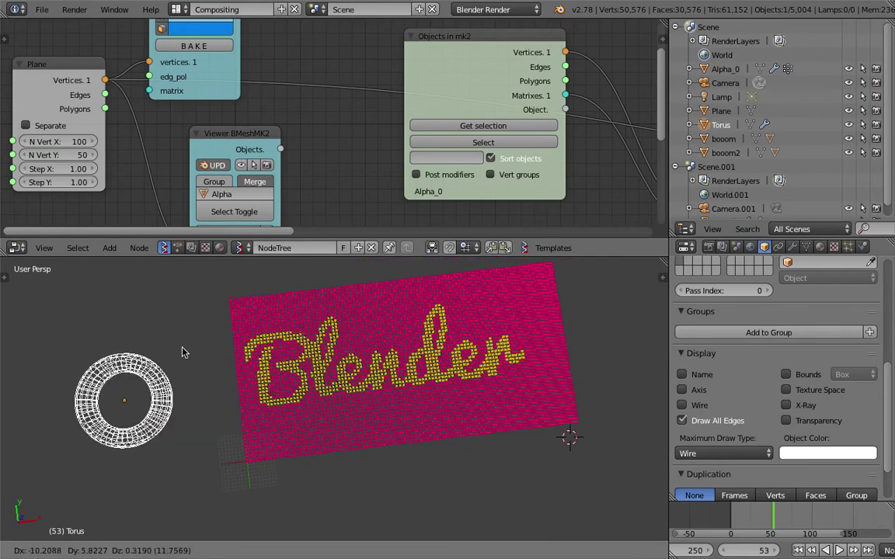
left_click(185, 352)
key("ctrl+s")
left_click(184, 349)
Save the scene as a new version named LED_007.blend on the Desktop.
scroll(328, 353, "up", 6)
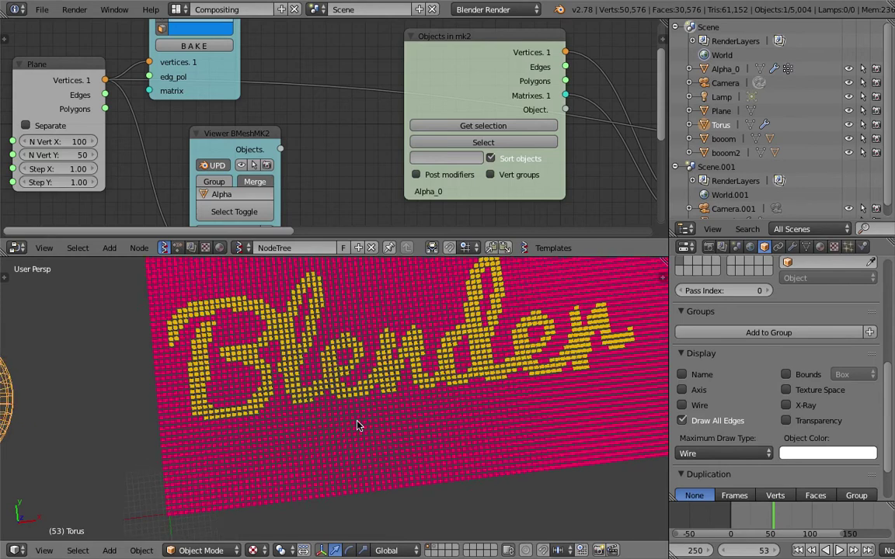
middle_click_drag(427, 409, 400, 403)
scroll(373, 400, "down", 4)
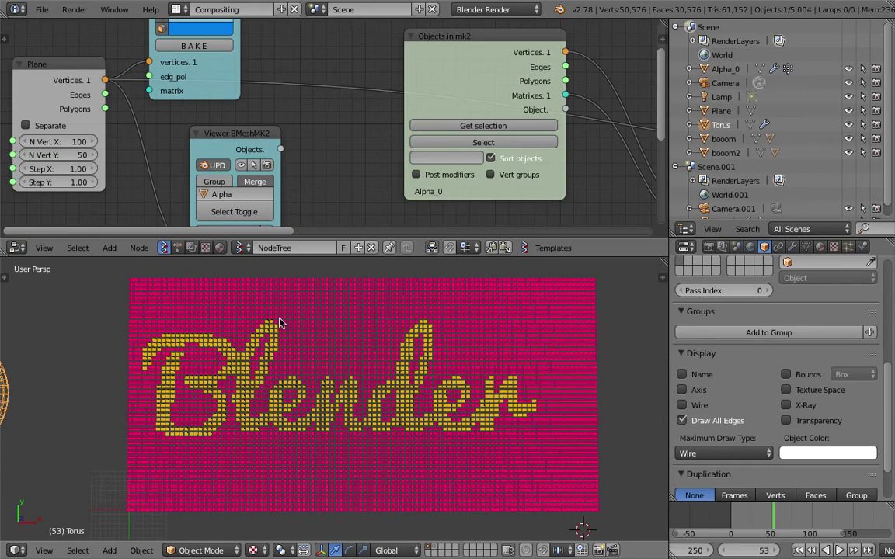
left_click(40, 13)
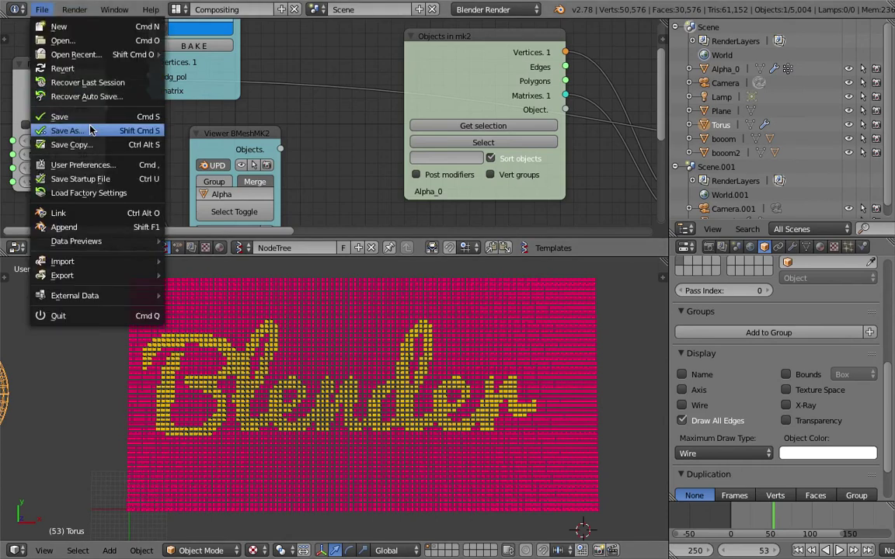
left_click(54, 116)
left_click(793, 62)
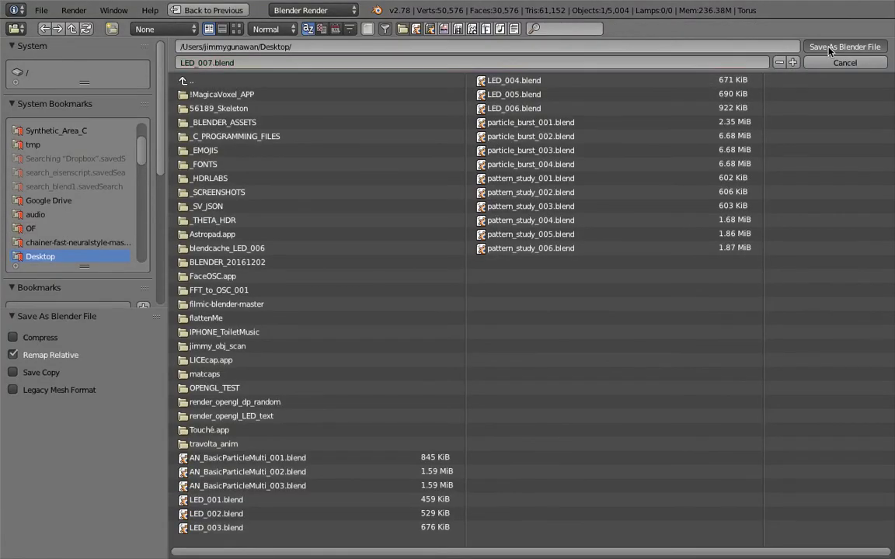
left_click(815, 46)
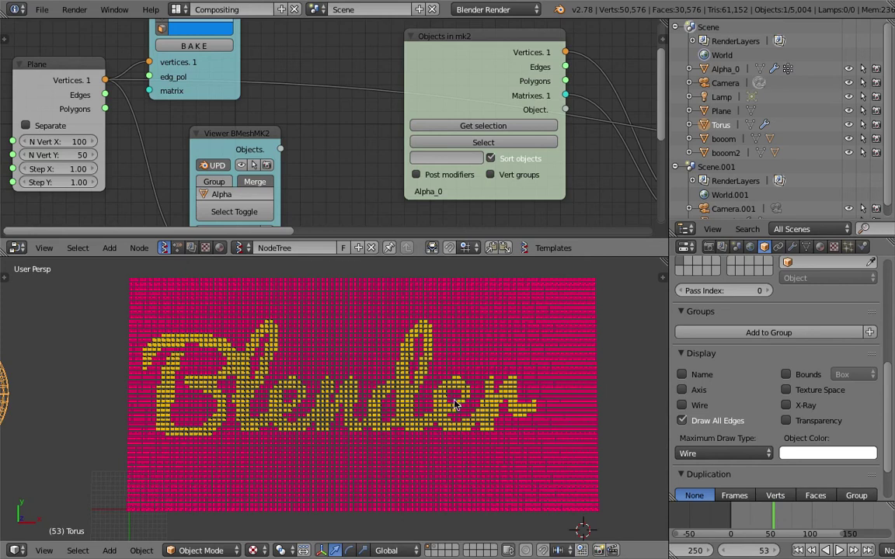
Inspect the cubes closely, play the scrolling lettering onward from frame 53, and return to frame 54.
scroll(458, 392, "up", 10)
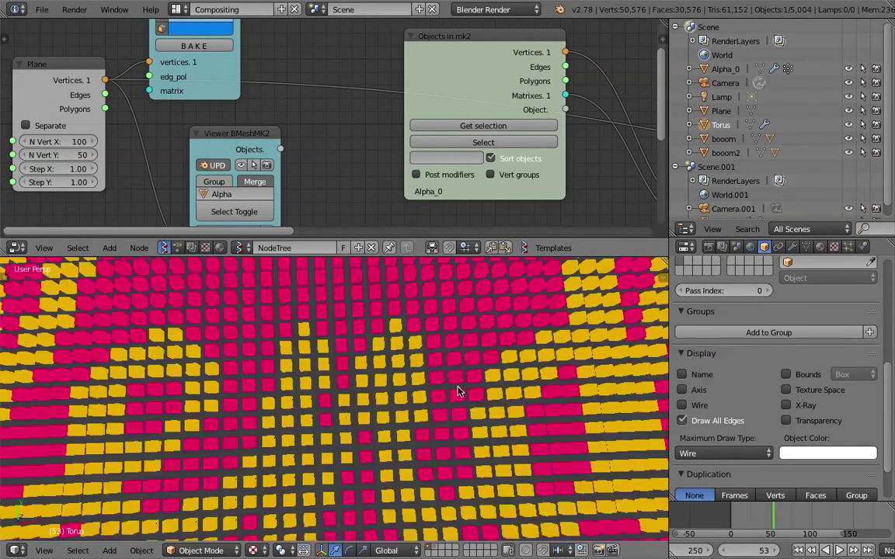
scroll(459, 400, "down", 10)
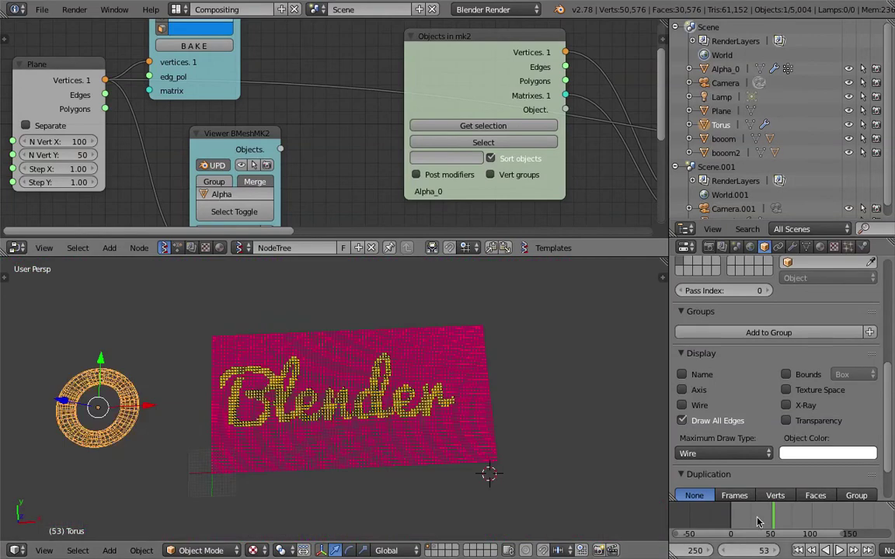
key("alt+a")
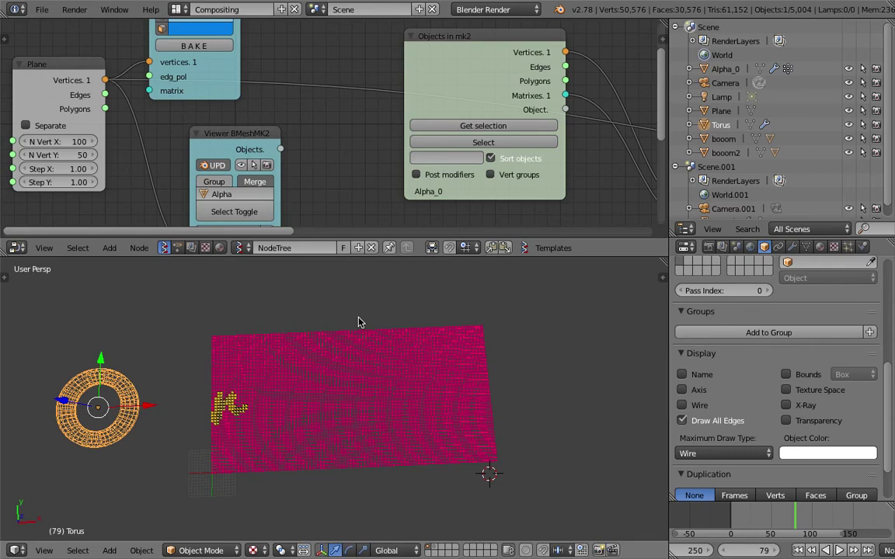
left_click(774, 519)
Save the scene over the existing blend file and confirm 100 as the Plane node's N Vert X.
scroll(355, 391, "up", 2)
key("ctrl+s")
left_click(354, 391)
left_click(78, 143)
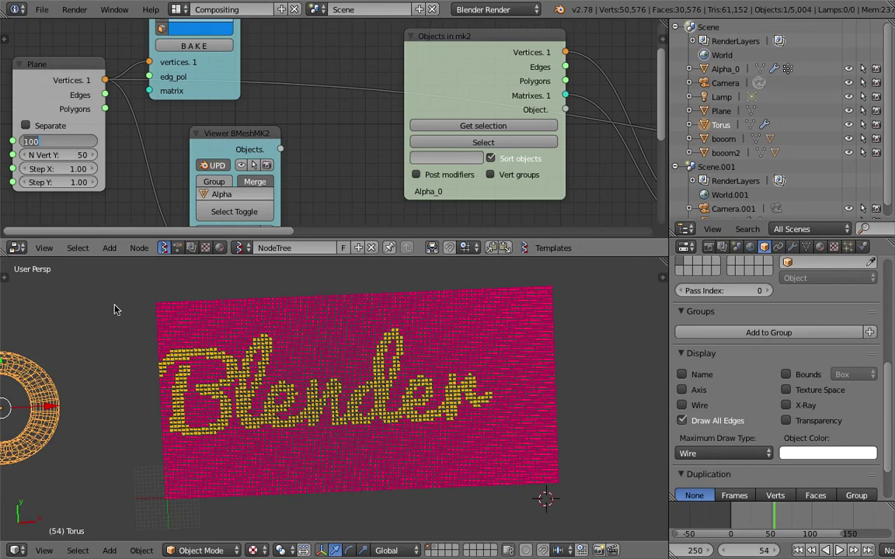
key("Return")
Add a Monkey mesh and move it to the middle of the cube grid.
key("shift+a")
mouse_move(336, 333)
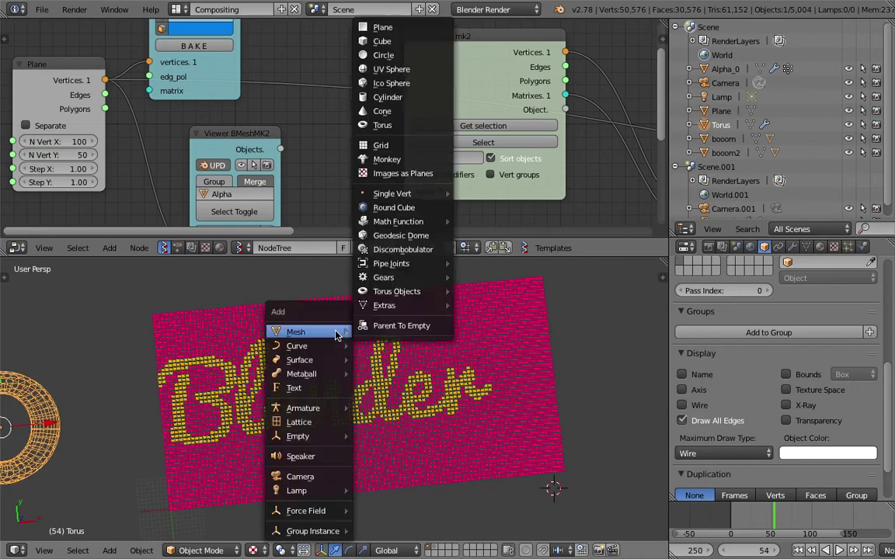
left_click(404, 160)
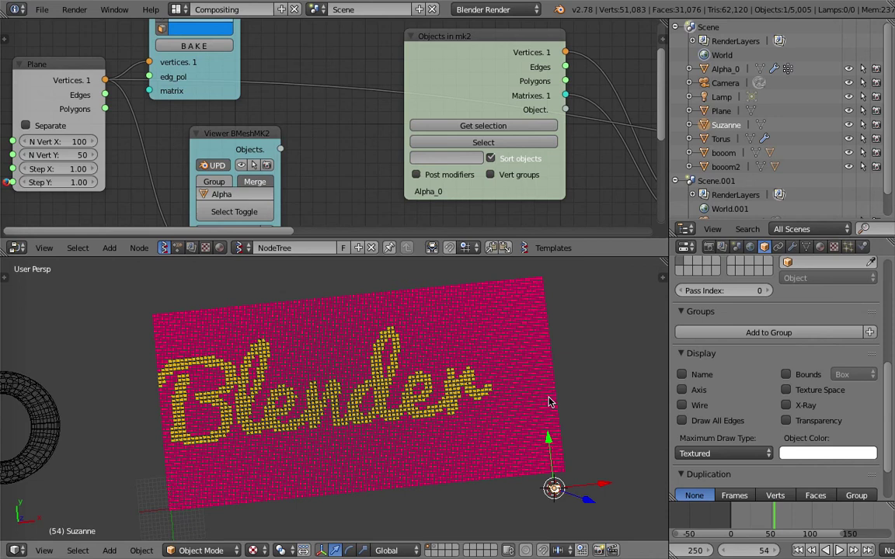
key("g")
left_click(315, 310)
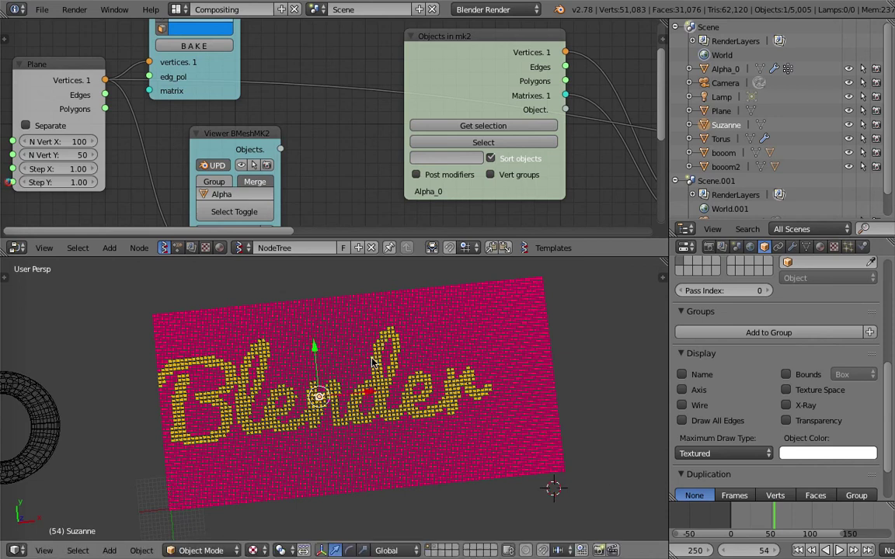
Try rotating Suzanne 90° about the global X axis, and turn it by -90° about the same axis.
key("r")
key("x")
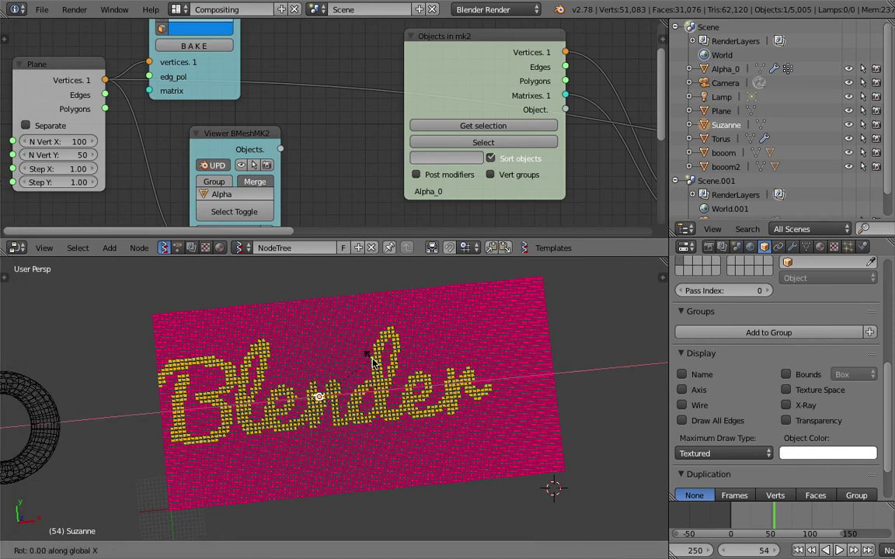
type("90")
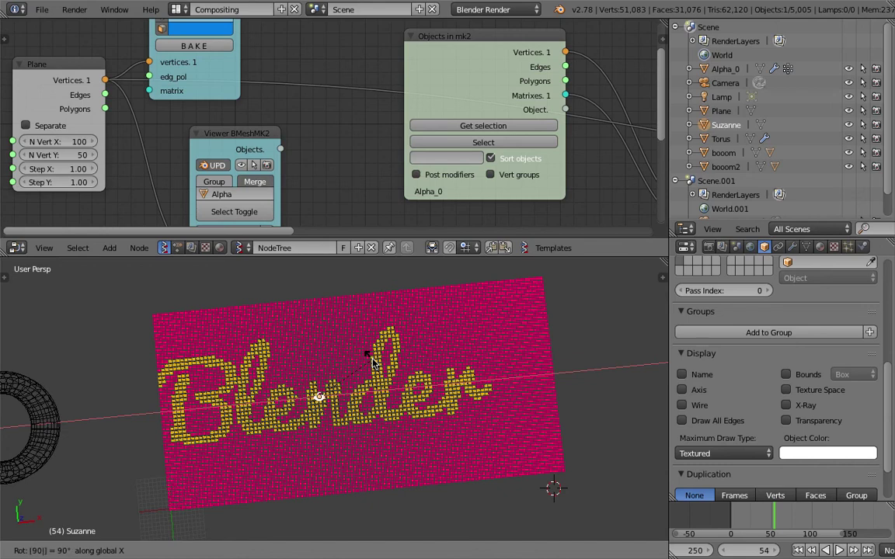
key("Return")
type("rx-90")
key("Return")
Move Suzanne from the middle of the cube grid to just outside its upper-left corner.
key("s")
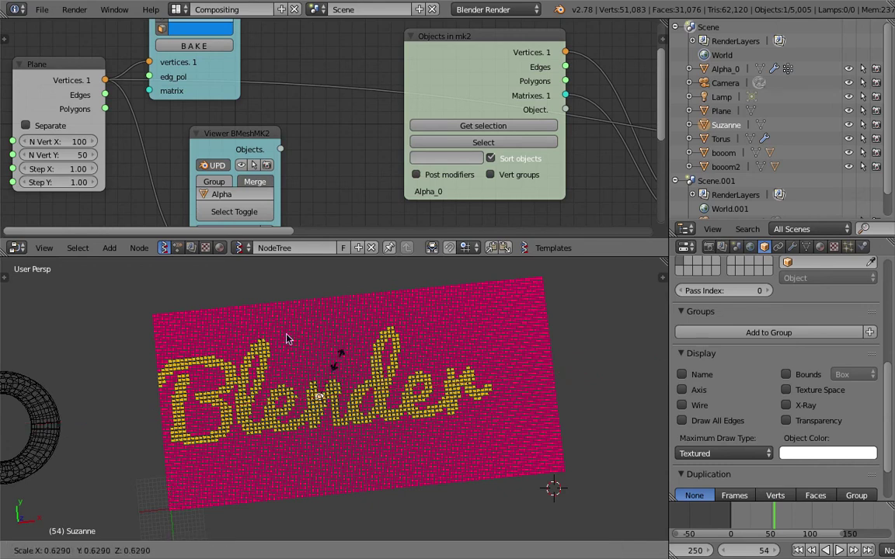
key("Escape")
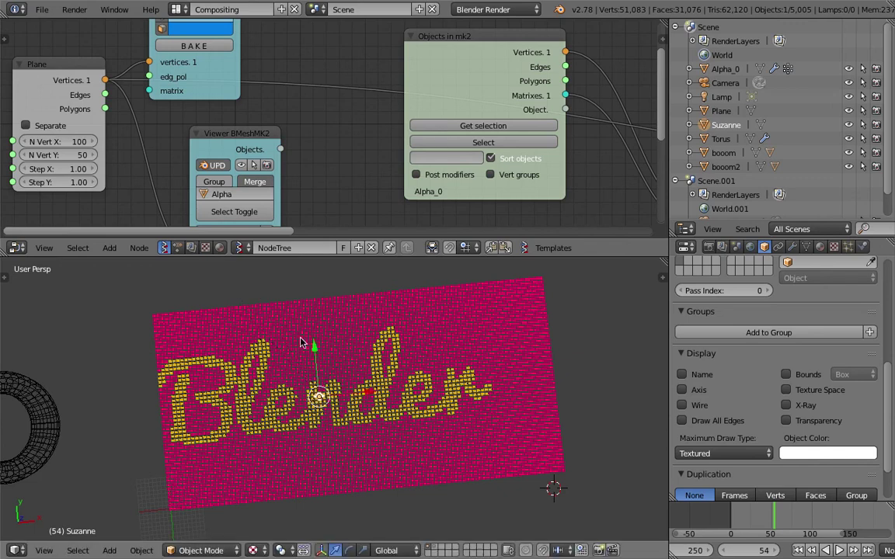
key("g")
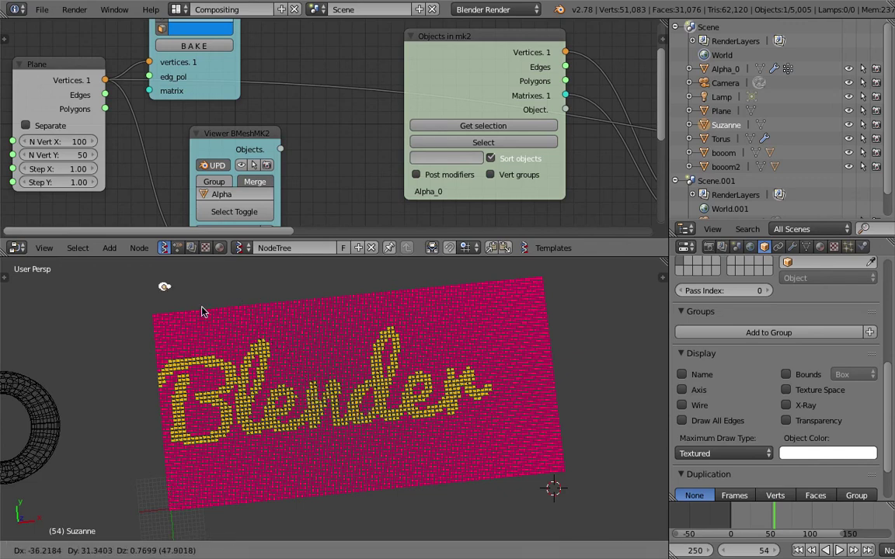
left_click(199, 325)
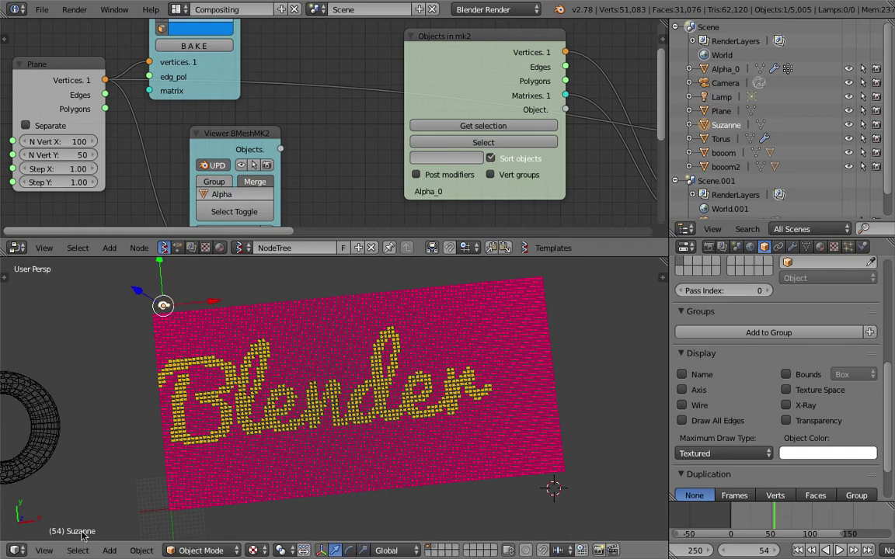
Switch the 3D view to a top view in orthographic projection.
left_click(45, 551)
key("KP_7")
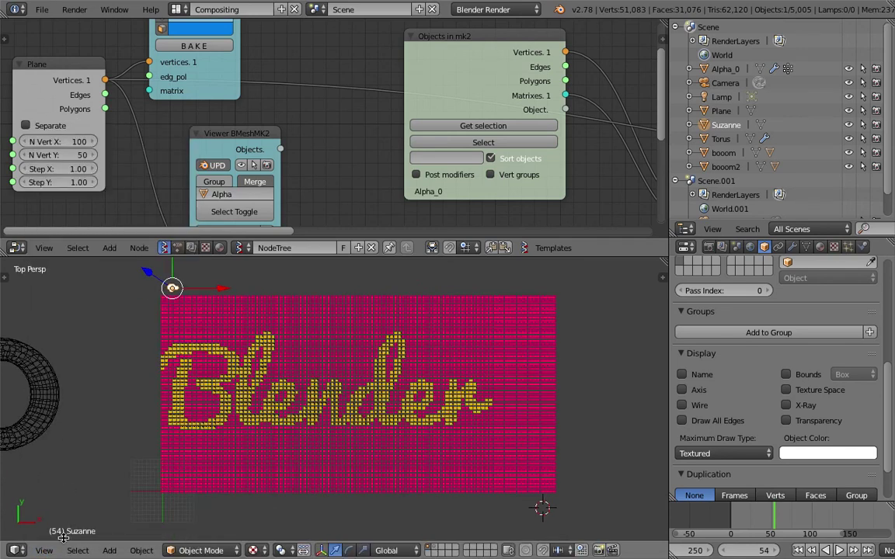
left_click(43, 551)
mouse_move(115, 406)
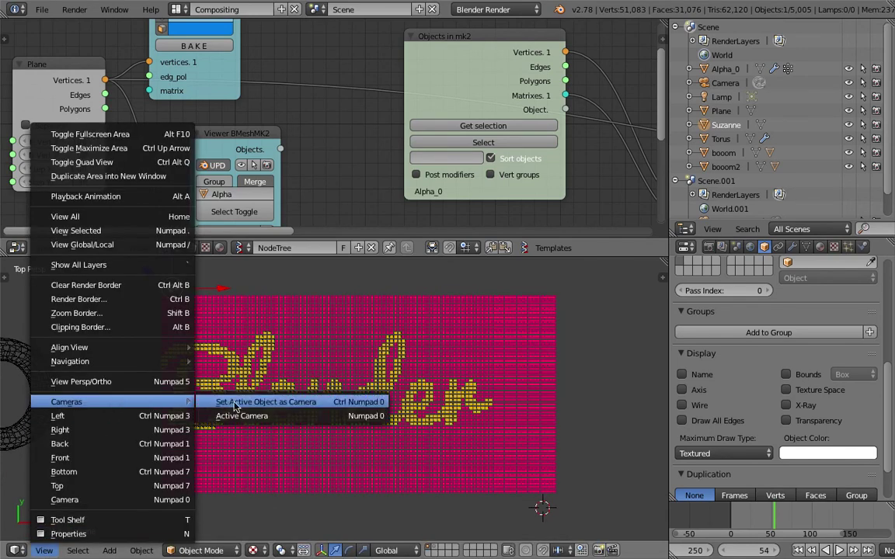
mouse_move(172, 367)
mouse_move(168, 348)
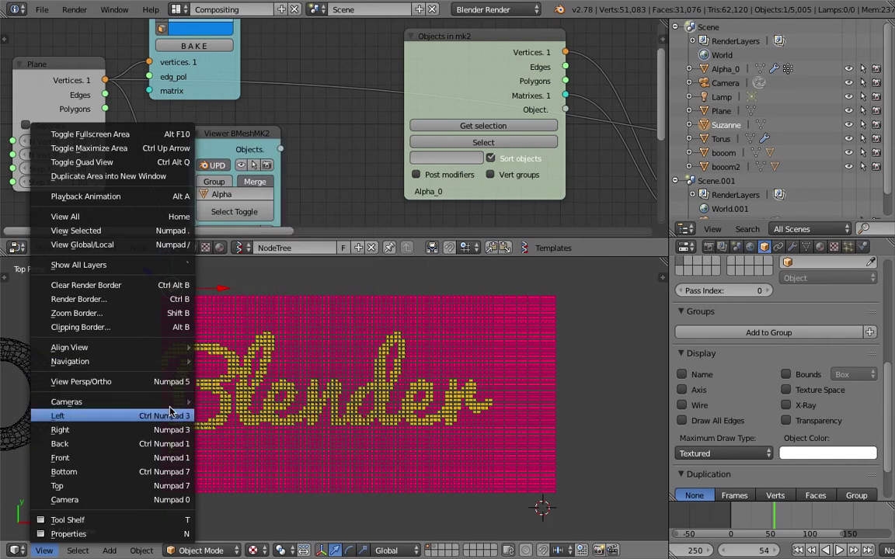
left_click(172, 382)
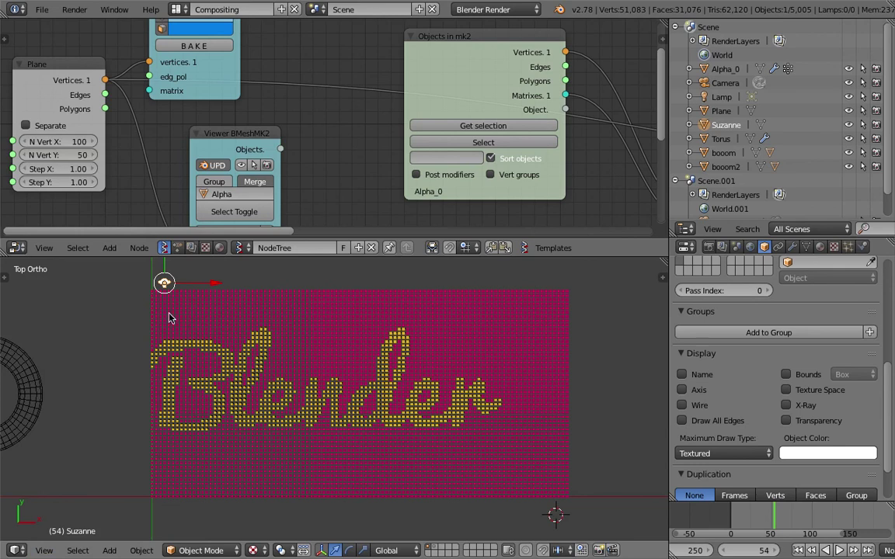
Enable Paper Sky and Blend Sky for the world, and turn on Only Render for the 3D view.
left_click(750, 246)
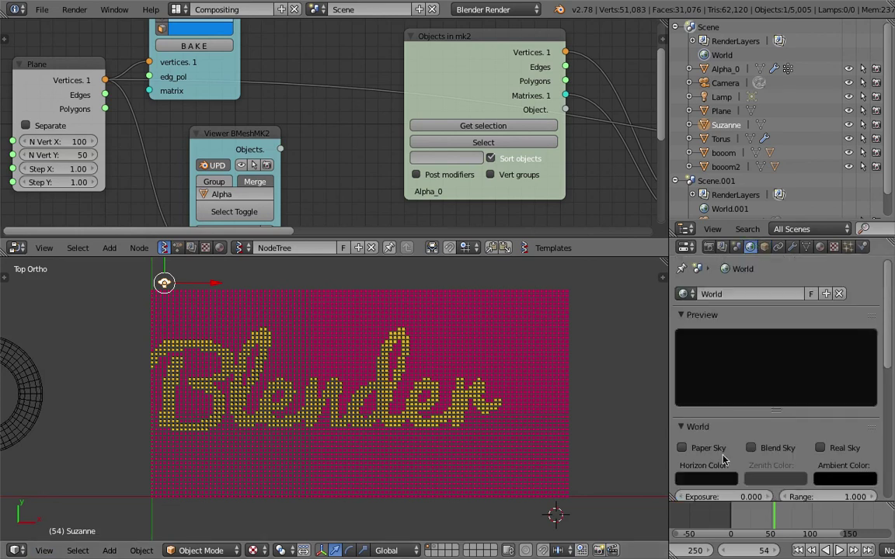
left_click(682, 448)
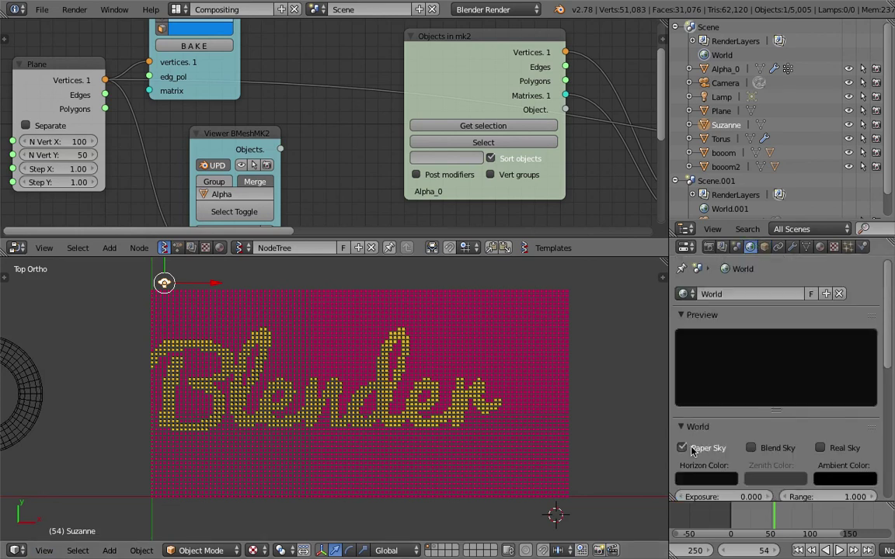
left_click(662, 277)
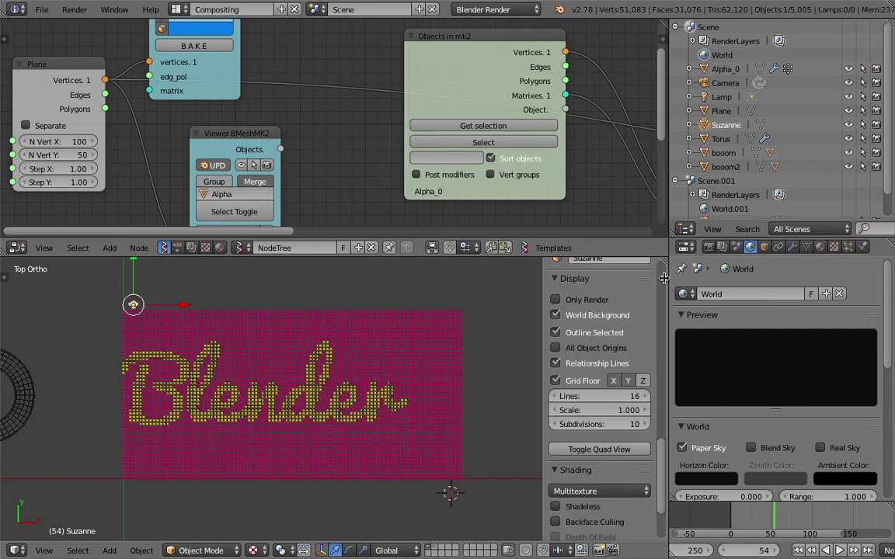
left_click(574, 302)
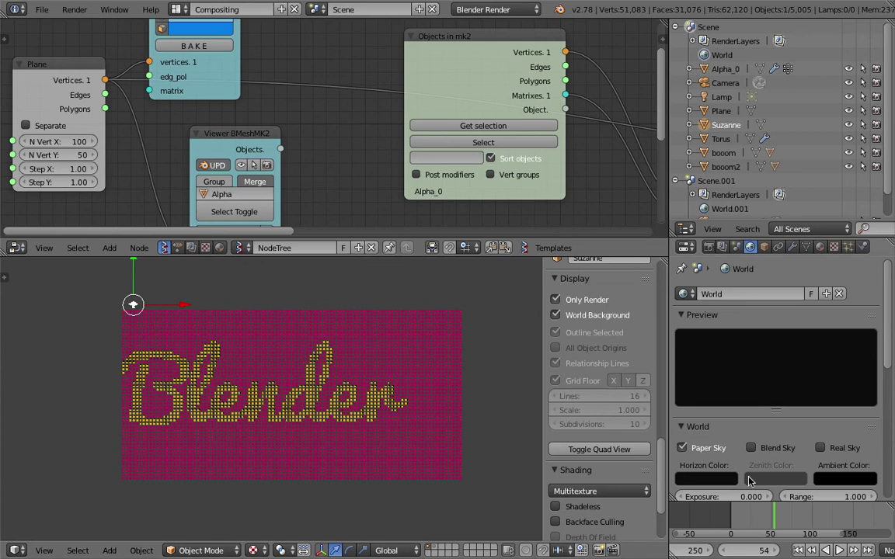
left_click(751, 448)
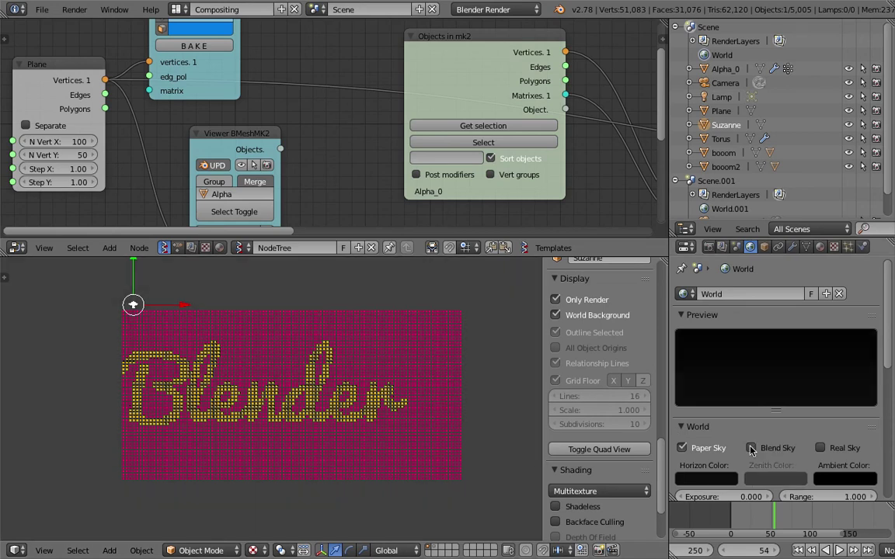
left_click(820, 449)
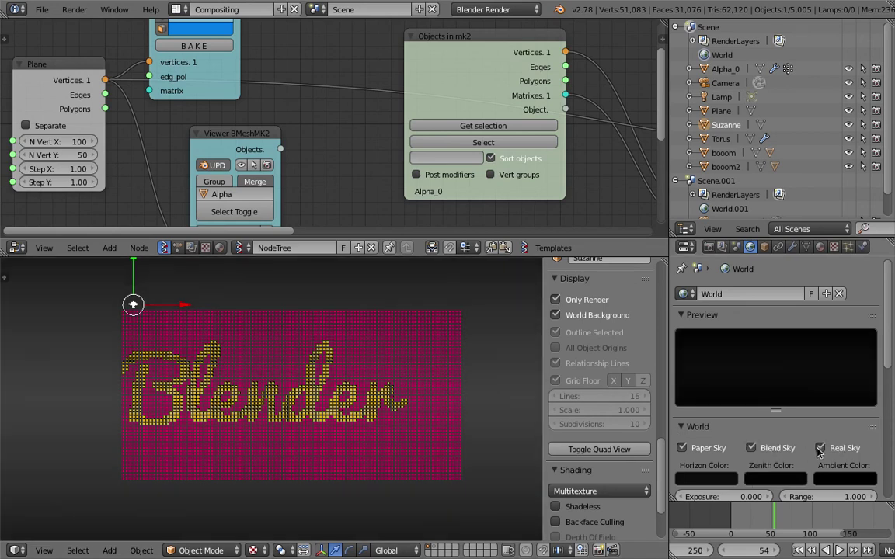
left_click(819, 449)
Move Suzanne to just outside the cube grid's left edge, beside the top of the letter B.
scroll(108, 313, "up", 2)
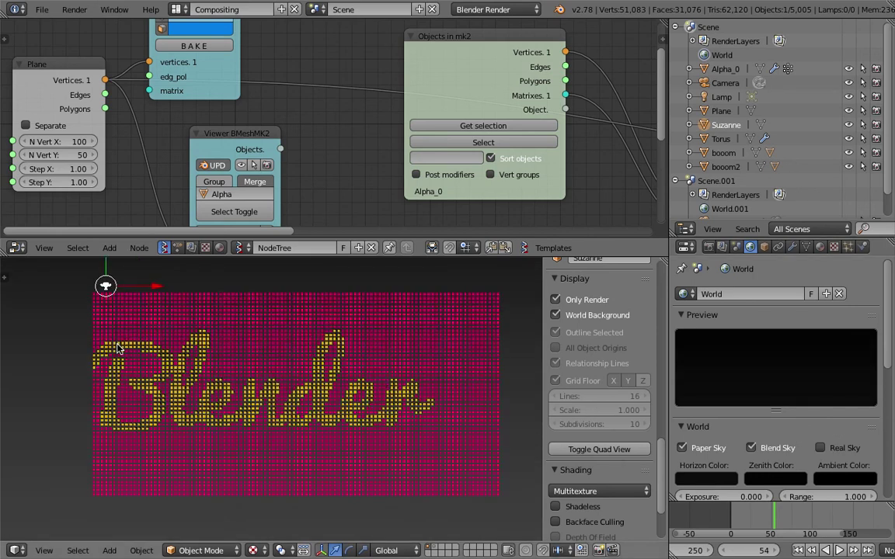
key("g")
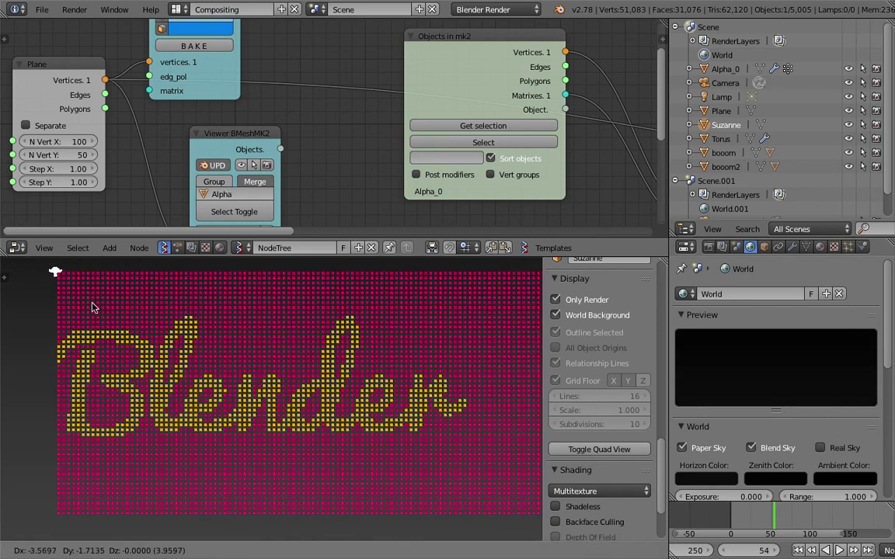
left_click(93, 310)
key("s")
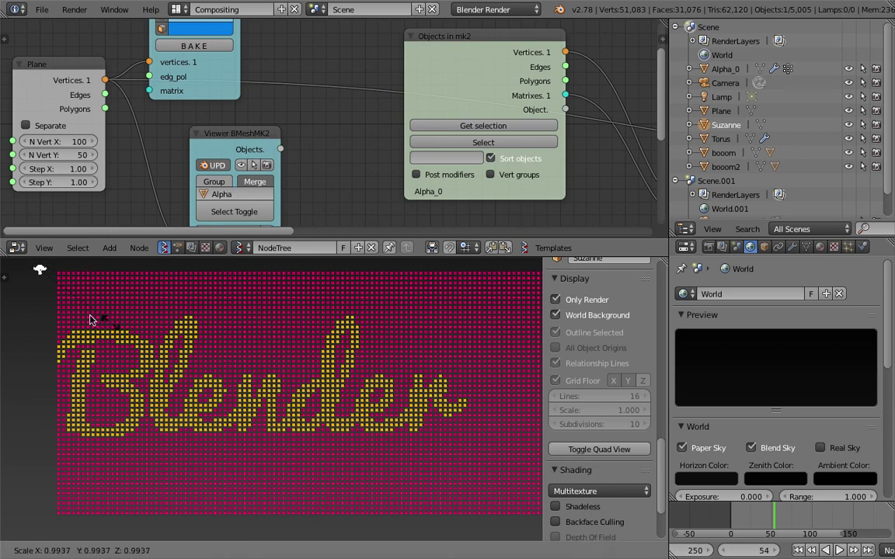
key("g")
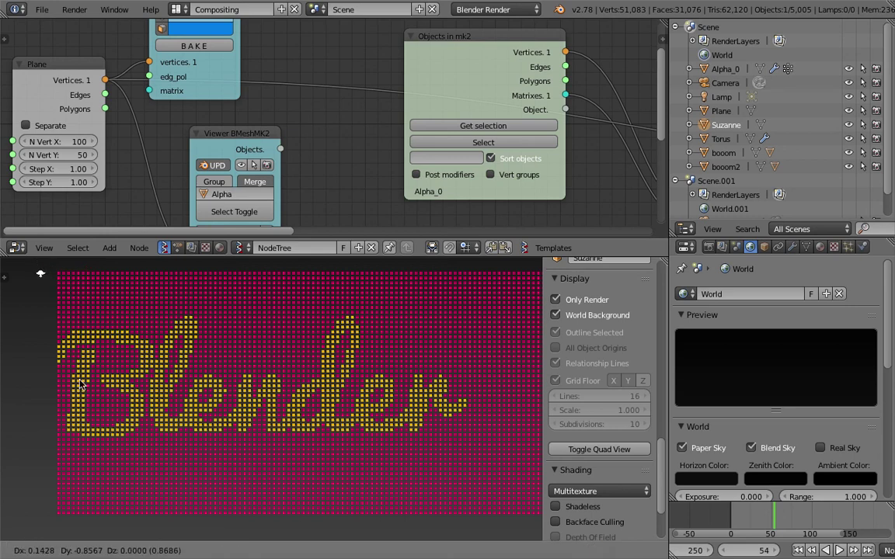
left_click(41, 351)
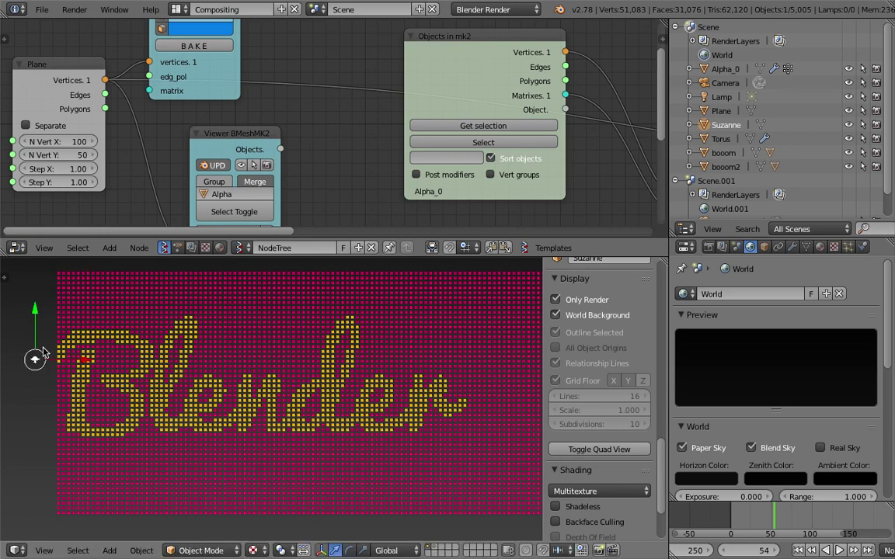
Give Suzanne a new Shadeless material with a bright yellow diffuse colour and save the scene.
left_click(819, 247)
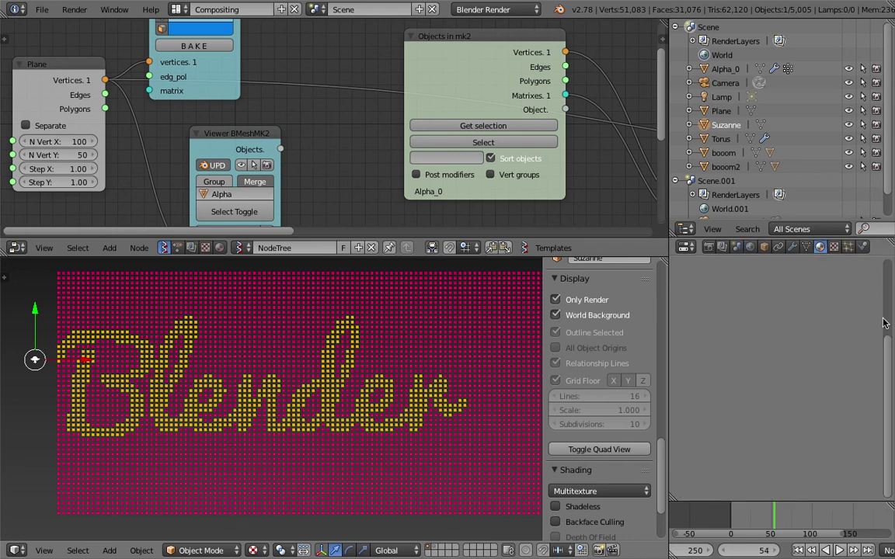
left_click(691, 339)
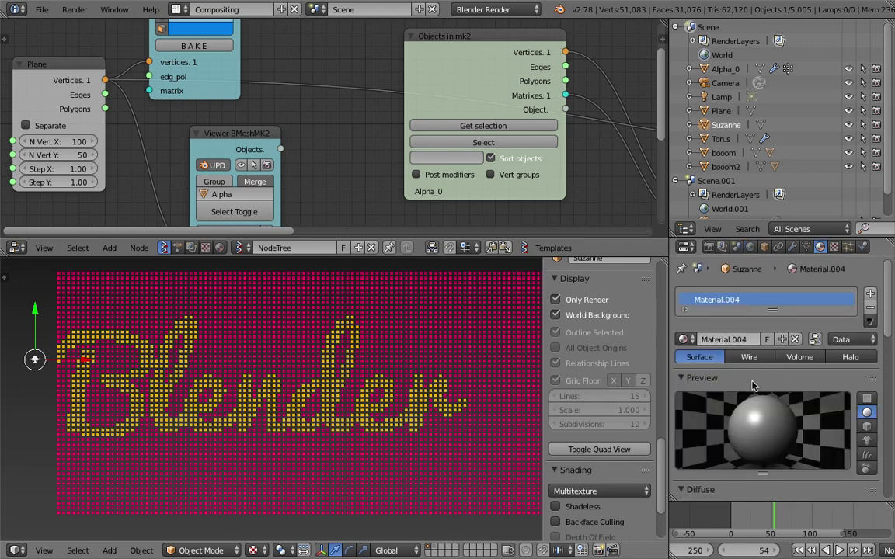
scroll(752, 385, "down", 6)
left_click(725, 376)
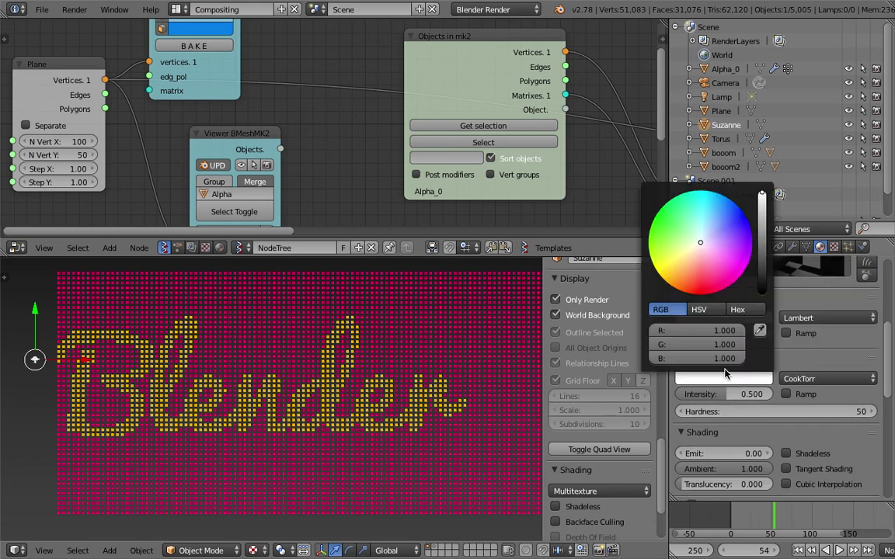
left_click(742, 329)
left_click(742, 323)
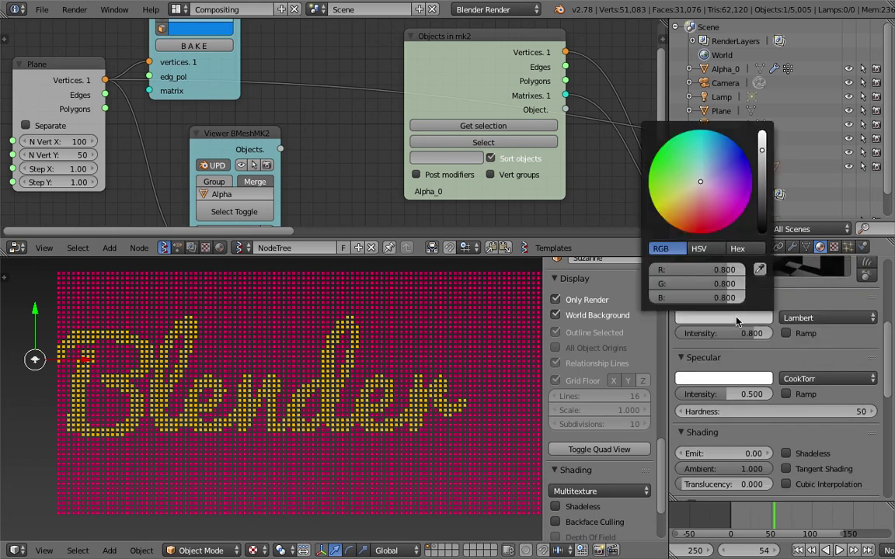
left_click_drag(668, 203, 660, 207)
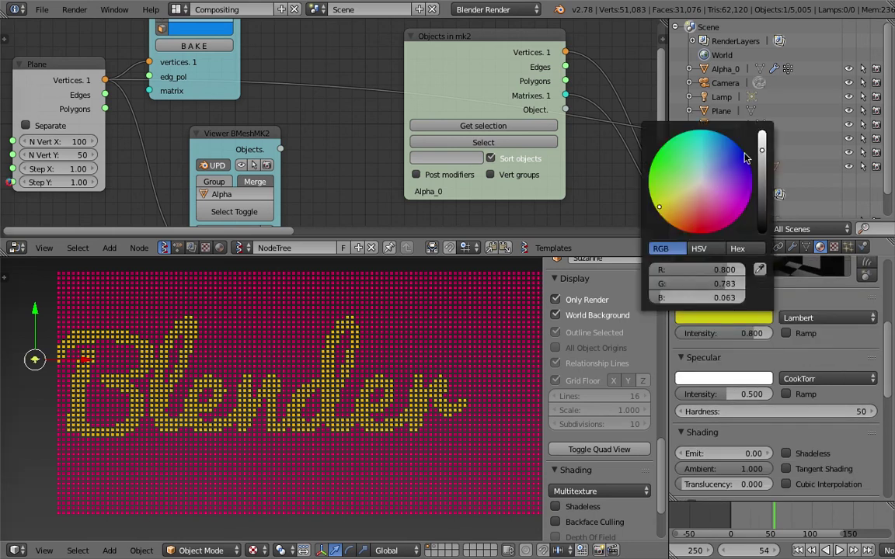
left_click_drag(759, 144, 759, 138)
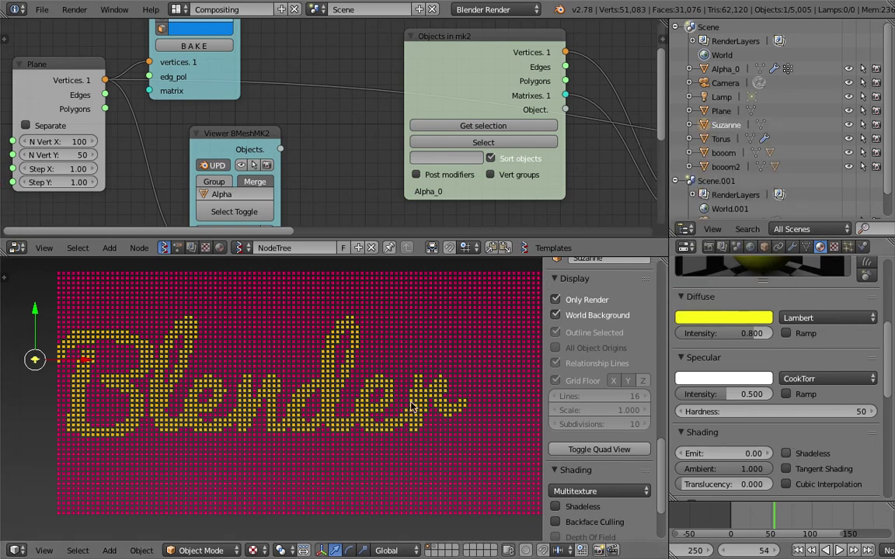
left_click(786, 453)
key("ctrl+s")
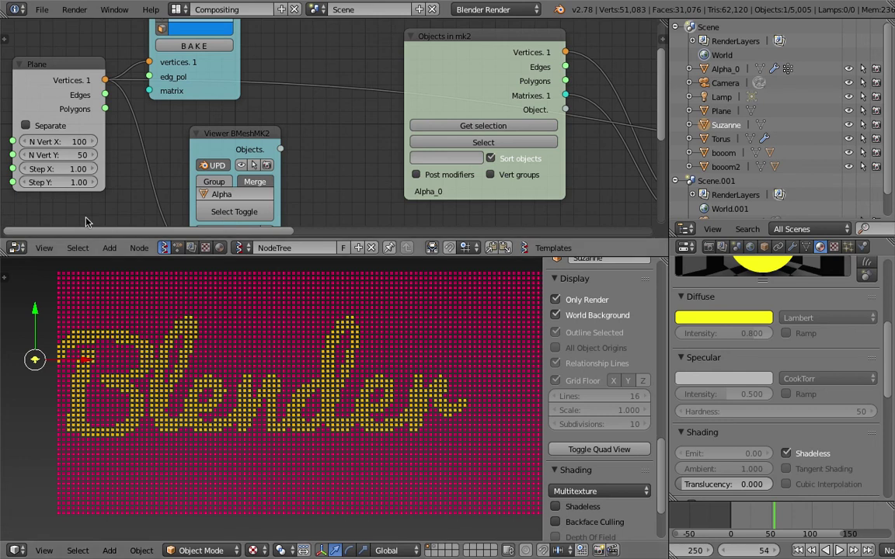
Set Suzanne as the instanced object of the booom Dupli instancer node in place of Cube.
scroll(311, 139, "down", 3)
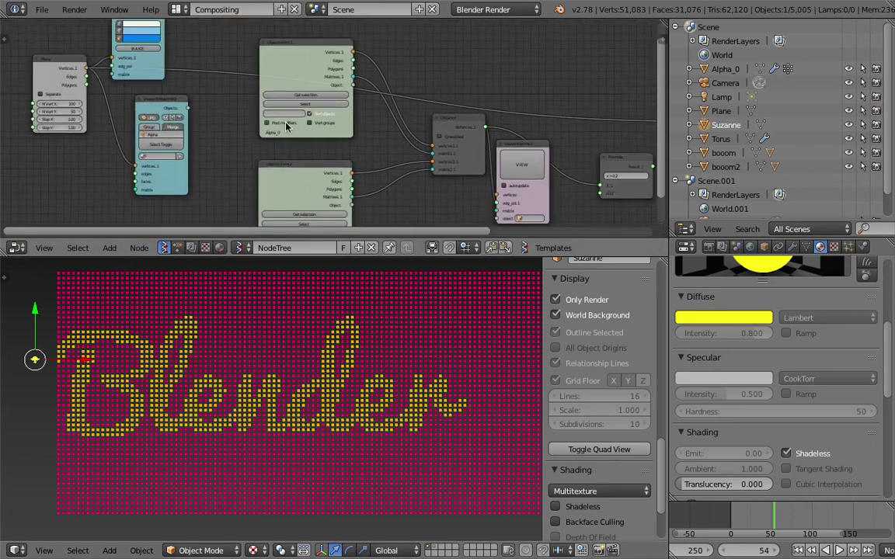
middle_click_drag(286, 124, 281, 128)
scroll(329, 162, "up", 3)
middle_click_drag(329, 163, 112, 132)
middle_click_drag(516, 160, 275, 205)
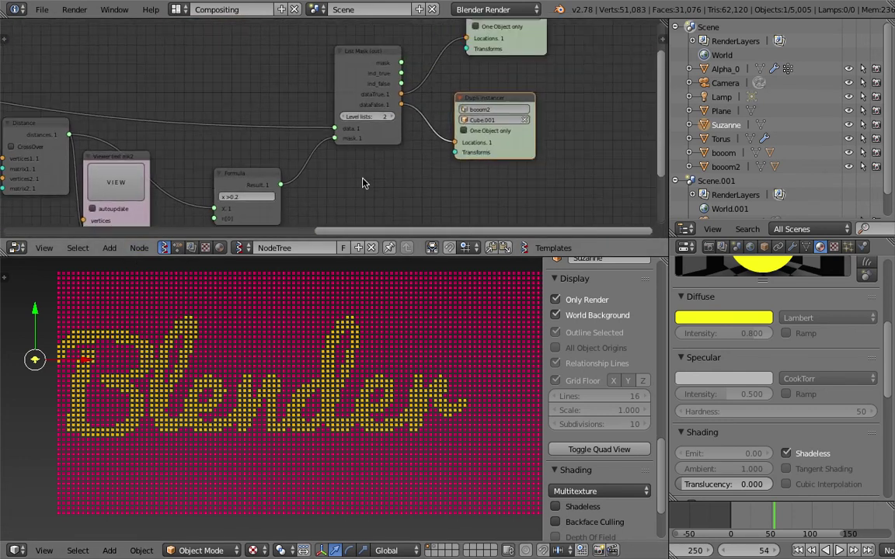
scroll(362, 178, "up", 4)
middle_click_drag(428, 139, 309, 192)
middle_click_drag(412, 46, 378, 138)
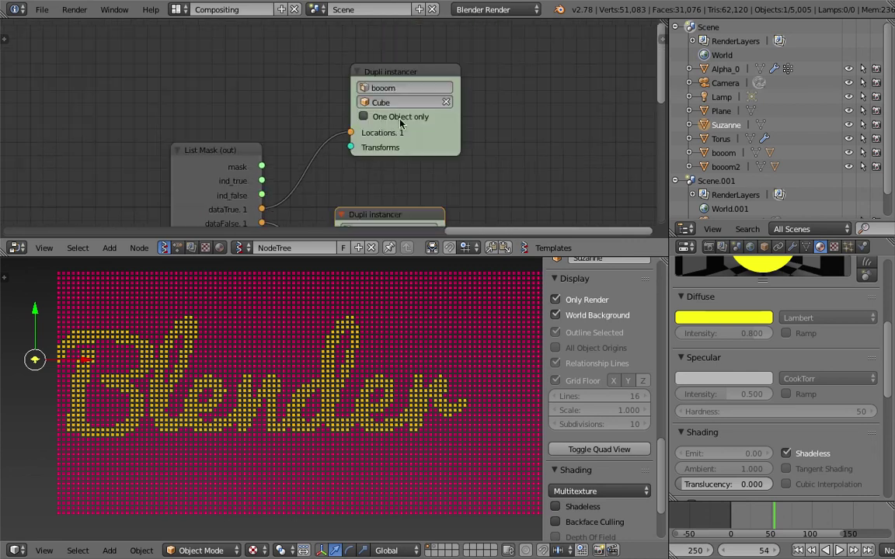
left_click(400, 102)
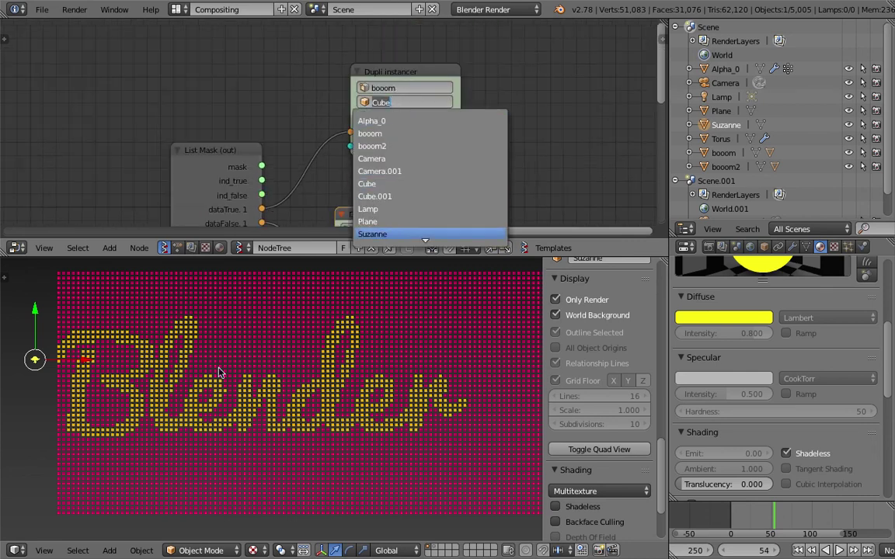
key("Return")
Clear Suzanne's location so that the monkey lettering lines up with the cube grid.
scroll(187, 383, "down", 4)
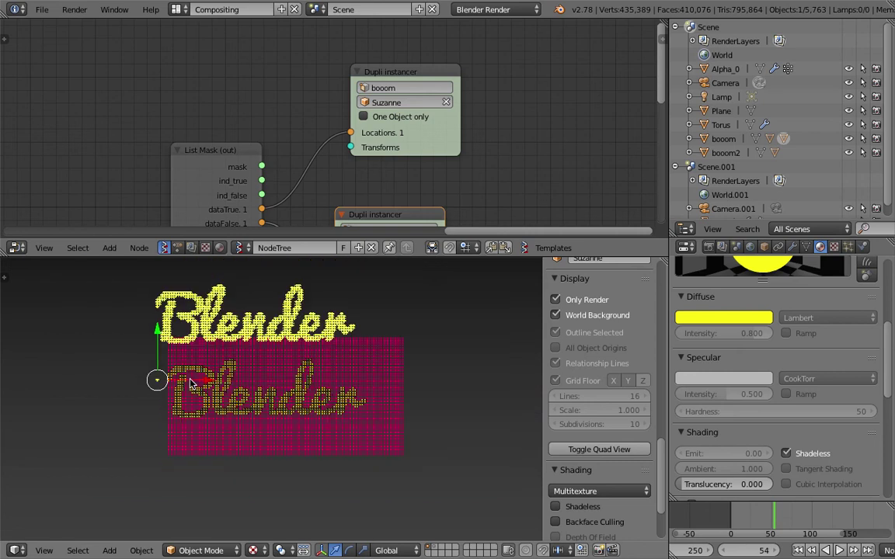
scroll(190, 383, "up", 2)
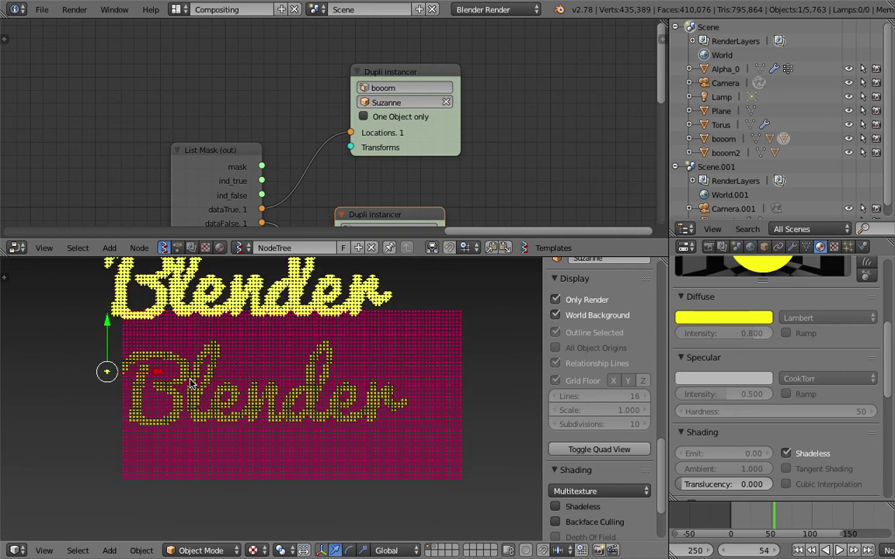
key("alt+g")
scroll(199, 383, "up", 8)
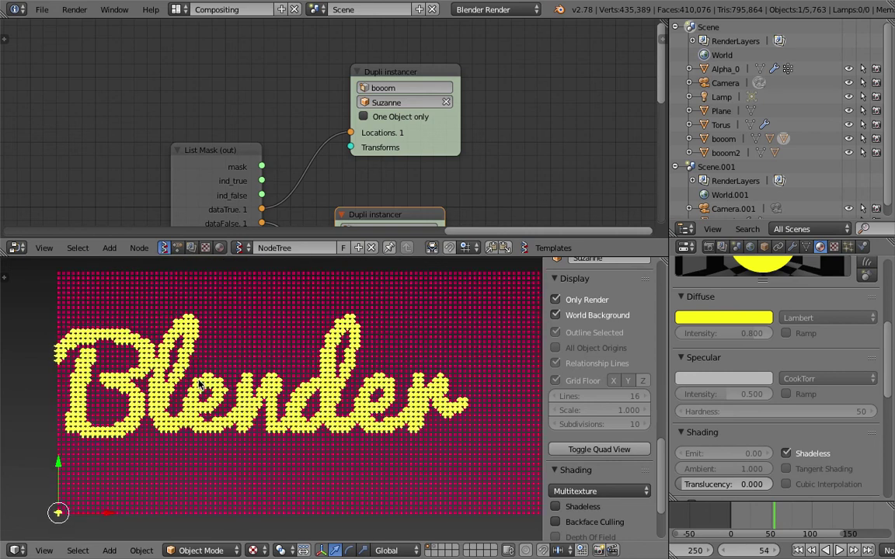
Scale Suzanne down slightly so that the monkey instances overlap less in the lettering.
scroll(233, 412, "down", 7)
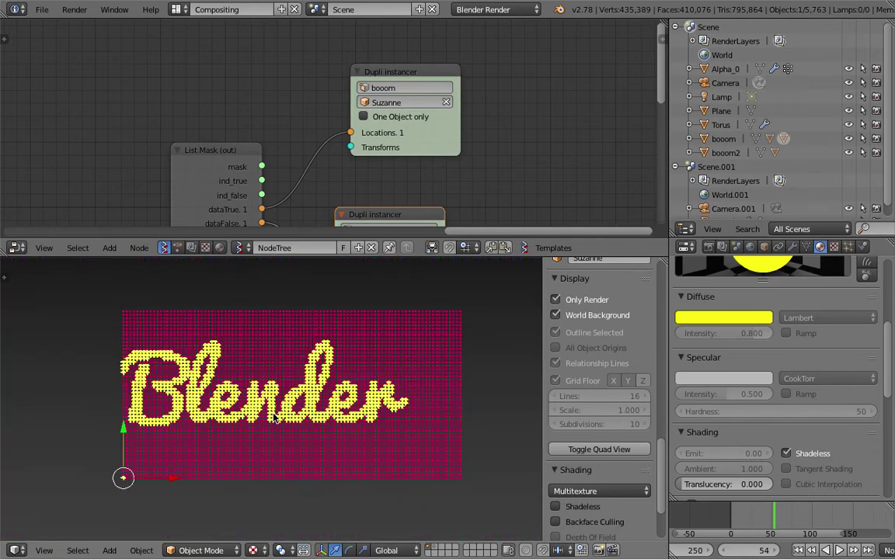
key("s")
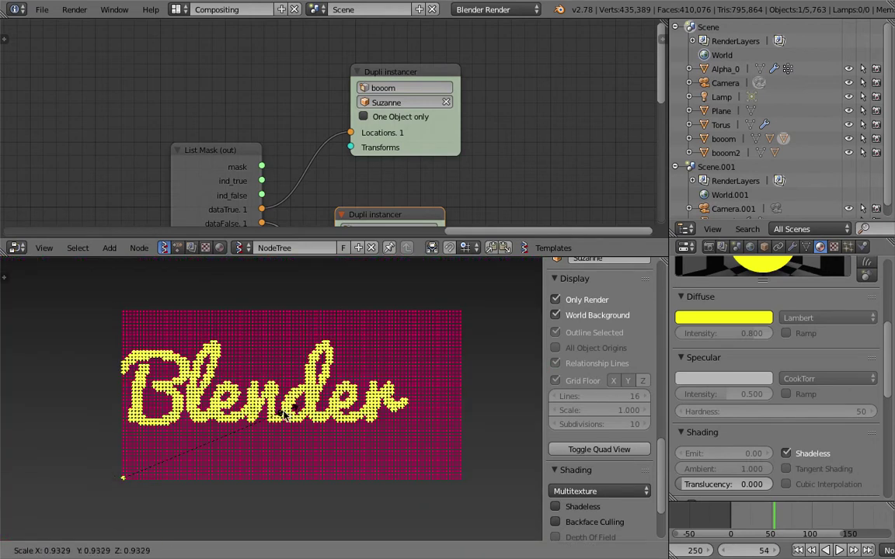
left_click(239, 430)
Hide the Cube object parented under booom so that no cubes show behind the monkey instances.
scroll(244, 432, "up", 10)
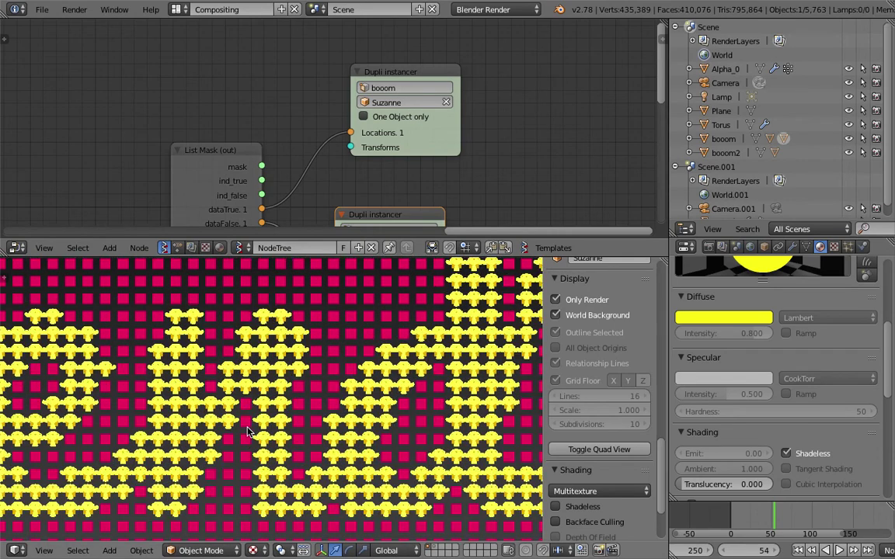
scroll(248, 433, "up", 4)
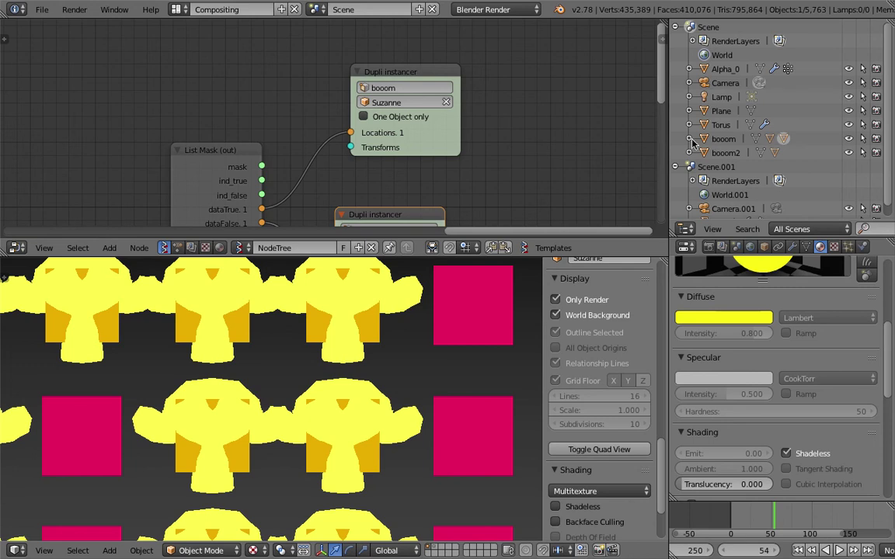
key("KP_Decimal")
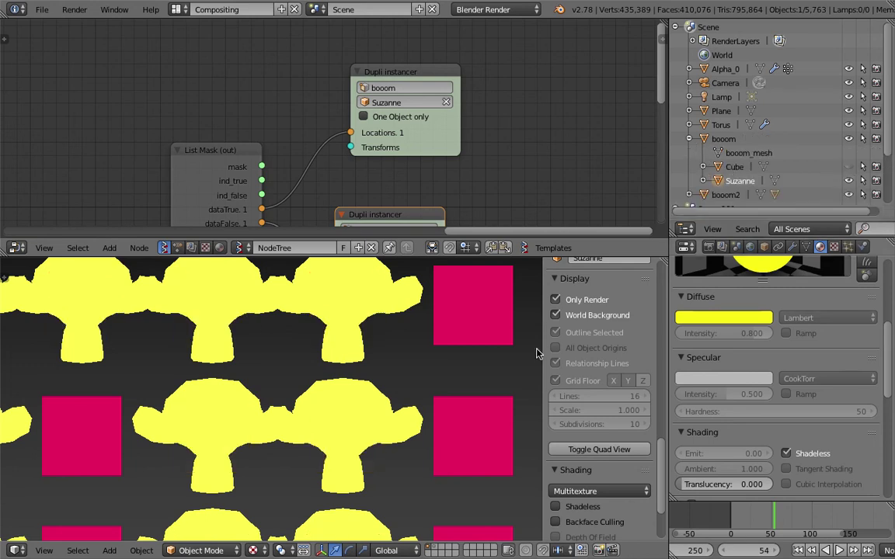
Scale Suzanne down further to leave more space between the monkeys that form the letters.
scroll(391, 386, "down", 8)
scroll(391, 386, "down", 3)
scroll(207, 419, "up", 1)
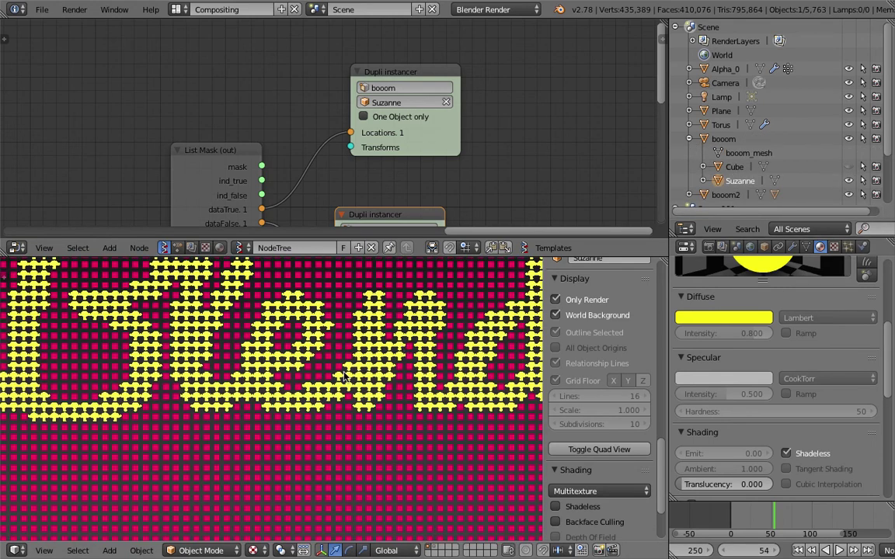
scroll(232, 377, "up", 3)
middle_click_drag(231, 376, 251, 460, "shift")
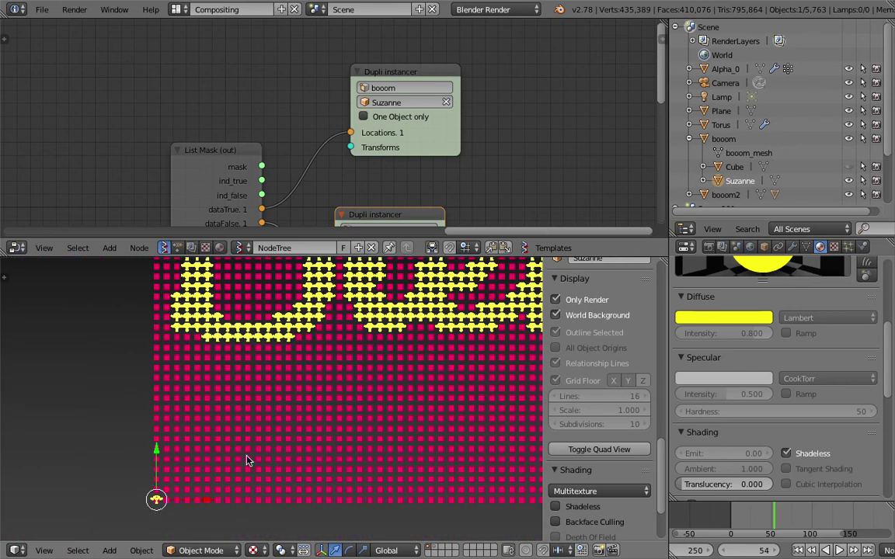
key("s")
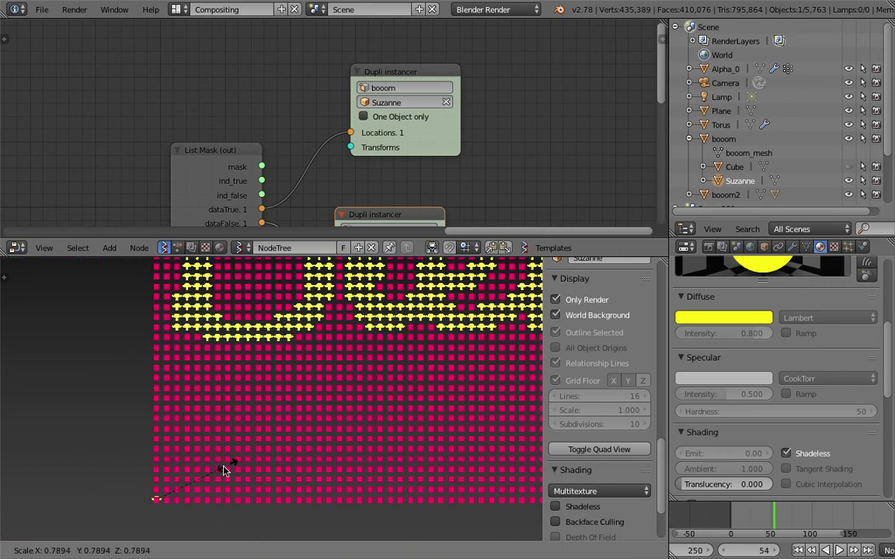
left_click(236, 465)
scroll(399, 385, "down", 5)
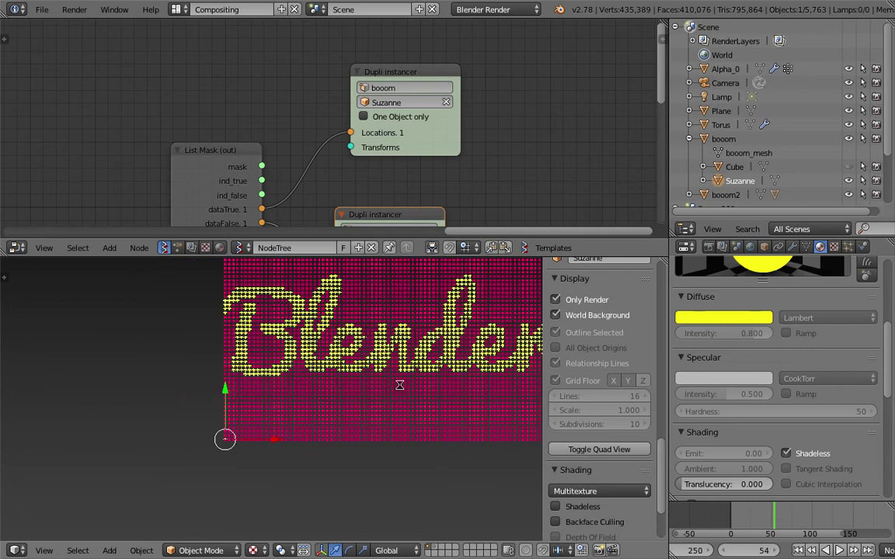
Show the node editor's sidebar, widen it and examine the NodeTree entry in the SV 0.5.7.9 settings.
scroll(349, 443, "up", 2)
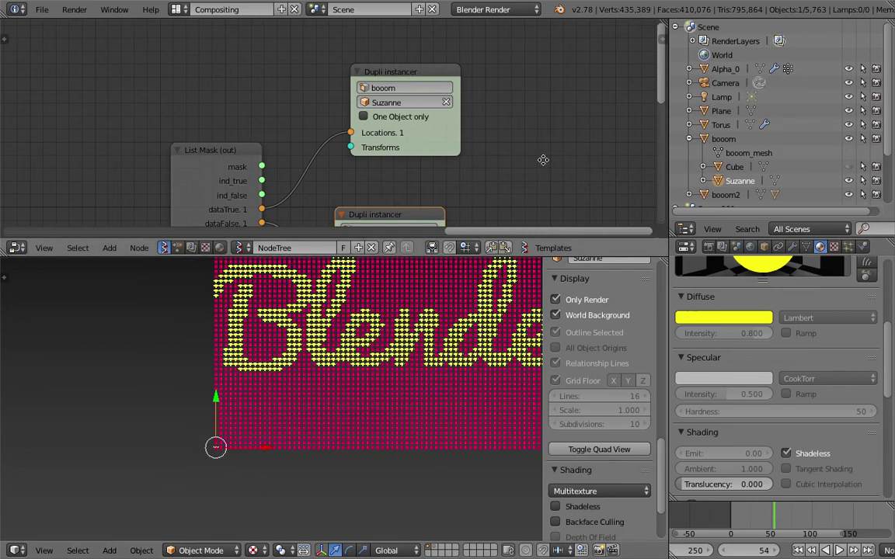
scroll(386, 192, "down", 5)
scroll(374, 141, "up", 2)
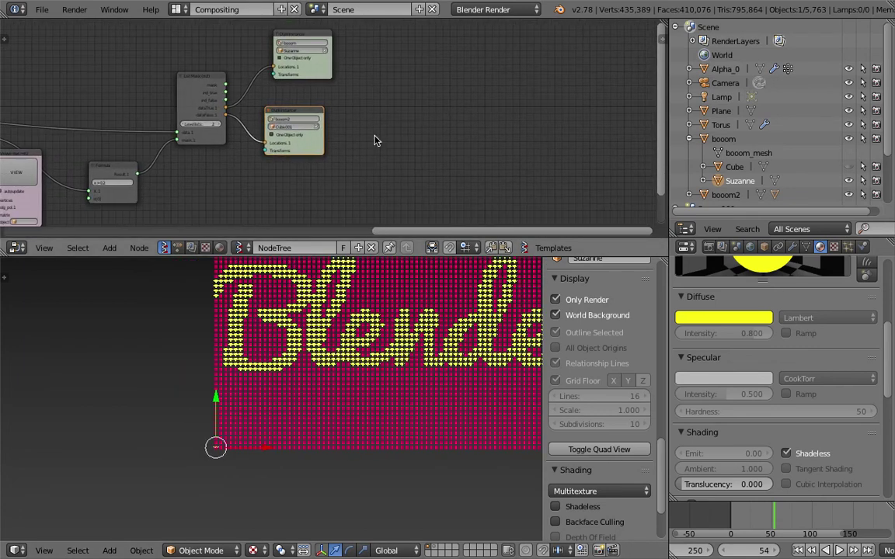
key("n")
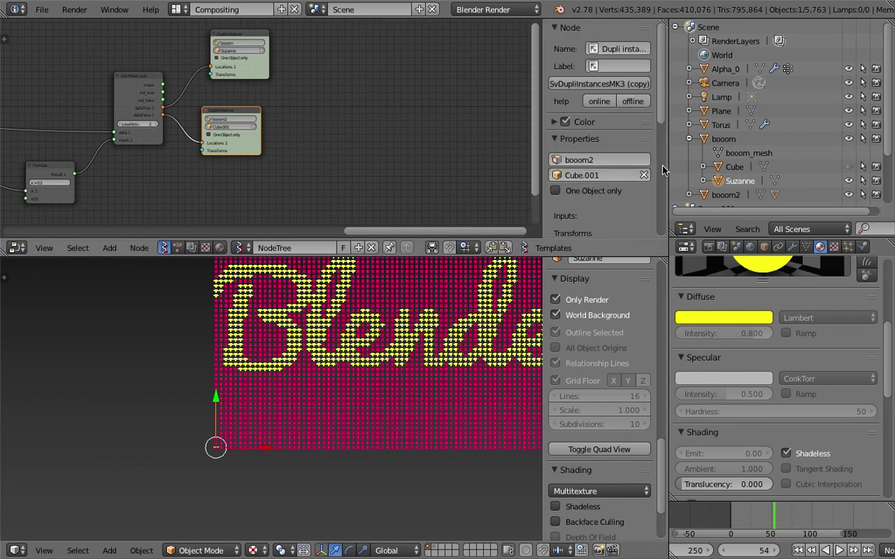
scroll(608, 211, "down", 10)
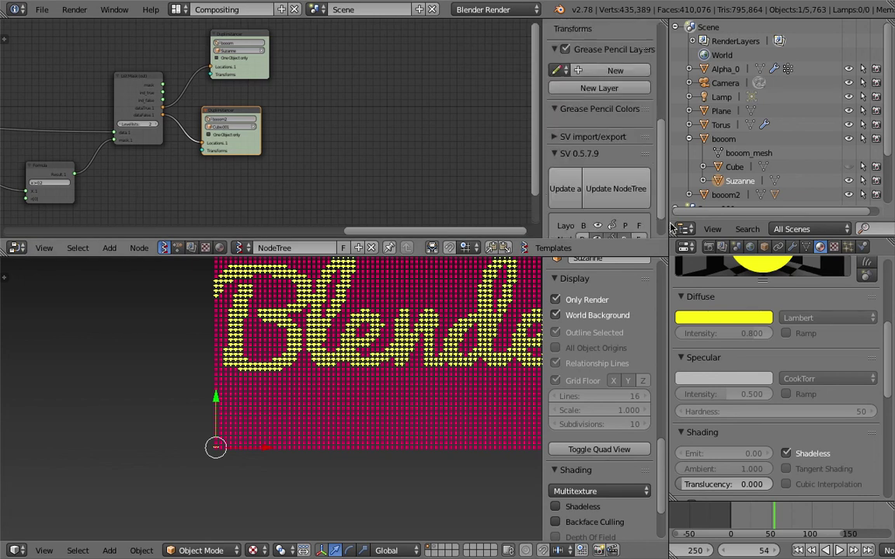
middle_click_drag(479, 193, 456, 187)
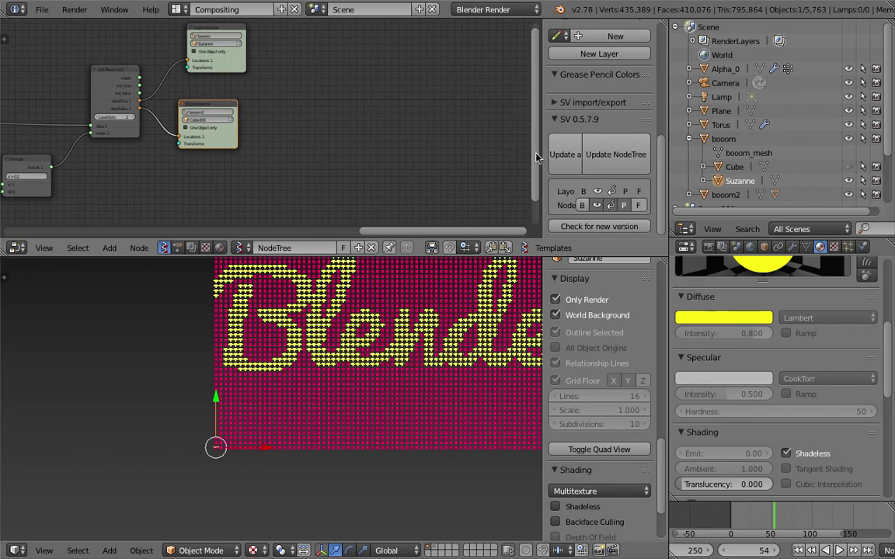
left_click_drag(540, 149, 326, 153)
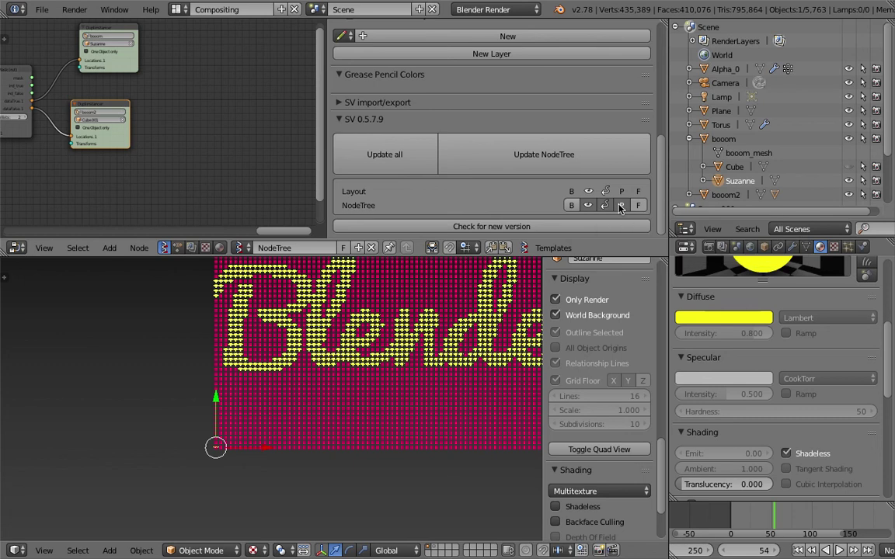
scroll(155, 188, "down", 3)
middle_click_drag(124, 189, 354, 198)
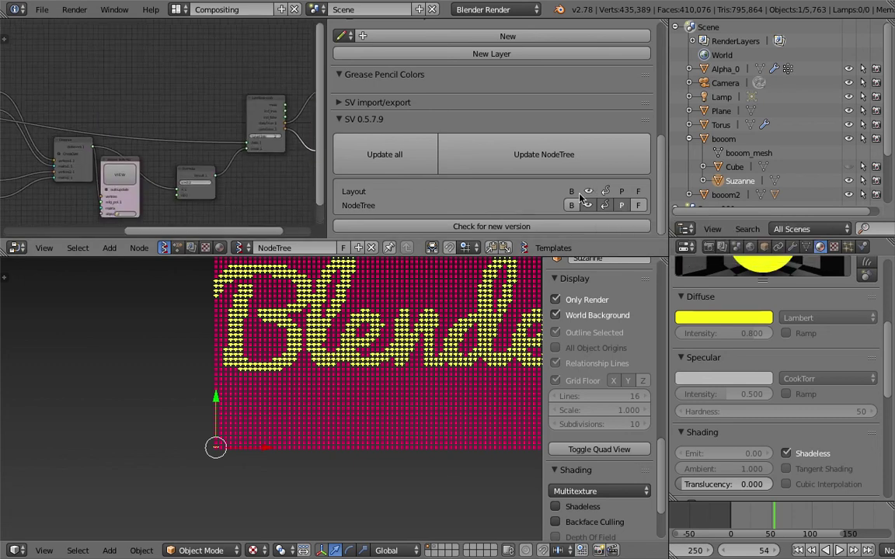
middle_click_drag(202, 101, 197, 100)
scroll(195, 100, "down", 2)
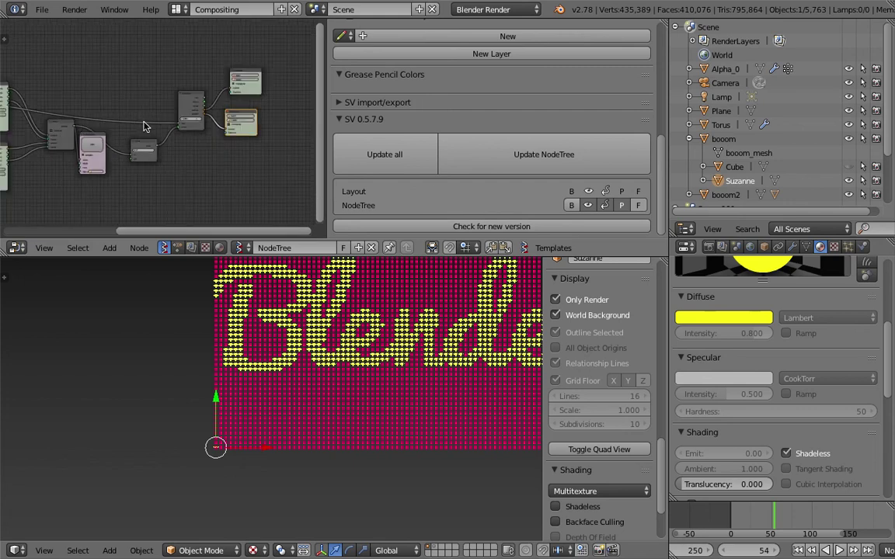
Move the List Mask and booom2 Dupli instancer nodes lower in the node tree and save over the existing blend file.
left_click(195, 94)
left_click(238, 74)
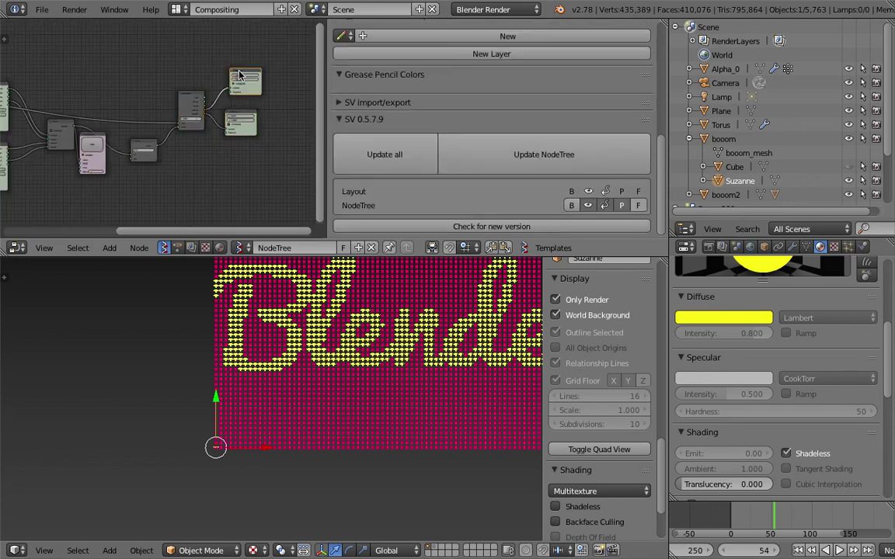
left_click_drag(223, 117, 237, 136)
key("ctrl+s")
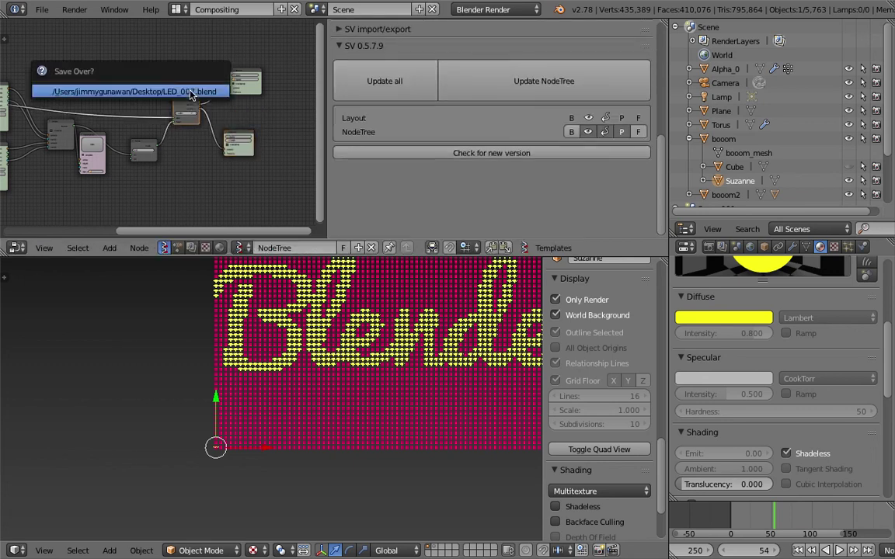
left_click(140, 90)
Rearrange the booom Dupli instancer, the List Mask and their neighbouring nodes into a tidier layout.
scroll(159, 195, "up", 3)
left_click(159, 195)
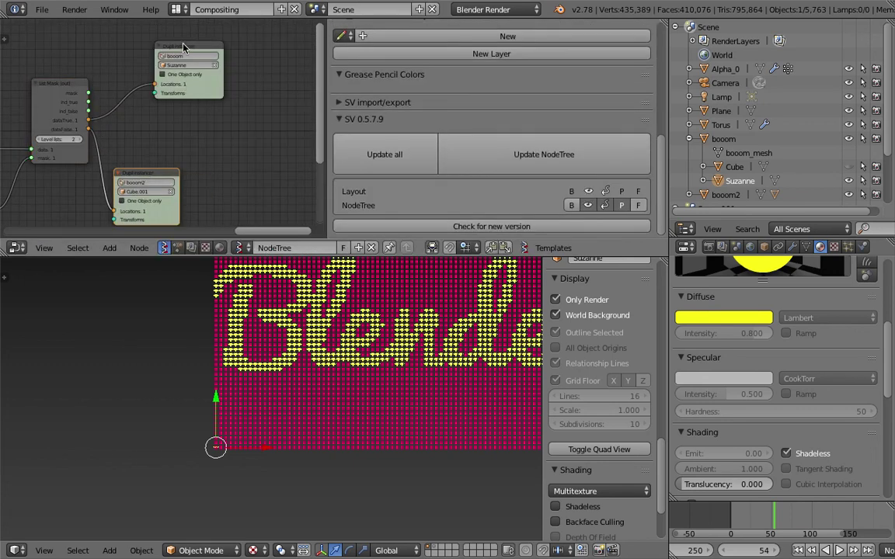
left_click_drag(185, 43, 140, 51)
middle_click_drag(55, 96, 230, 99)
left_click_drag(229, 98, 215, 102)
middle_click_drag(158, 137, 195, 61)
left_click_drag(178, 127, 146, 123)
middle_click_drag(137, 122, 197, 128)
left_click(130, 156)
middle_click_drag(130, 155, 175, 150)
scroll(176, 150, "down", 2)
Play back the scrolling lettering animation and set the current frame to 45.
middle_click_drag(253, 409, 158, 467, "shift")
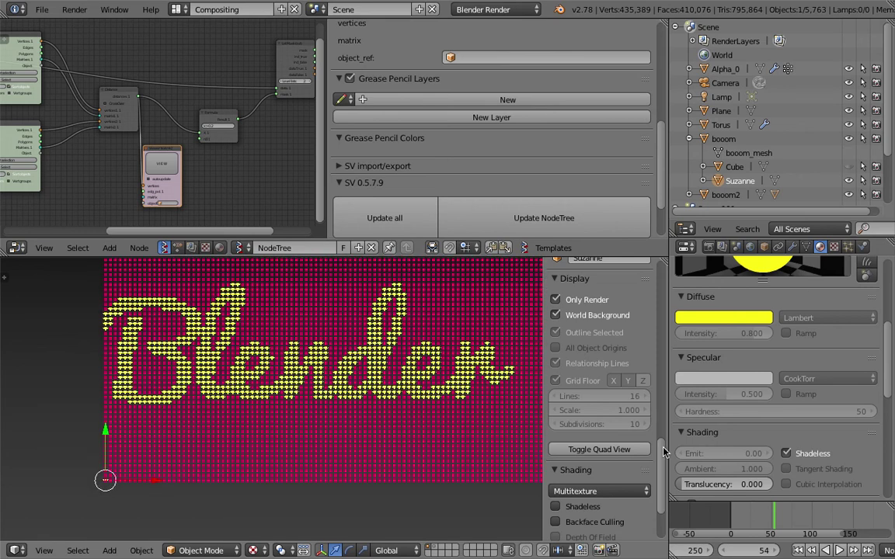
left_click(749, 517)
key("alt+a")
key("alt+a")
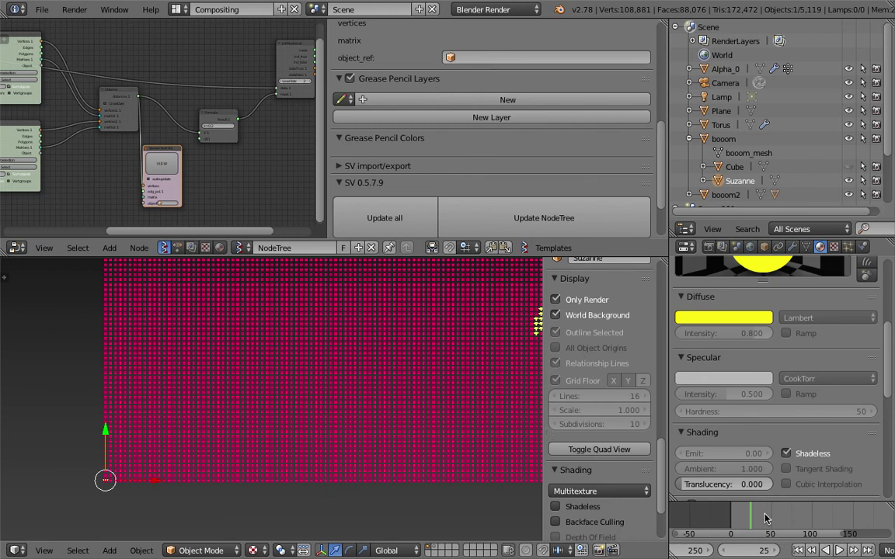
key("alt+a")
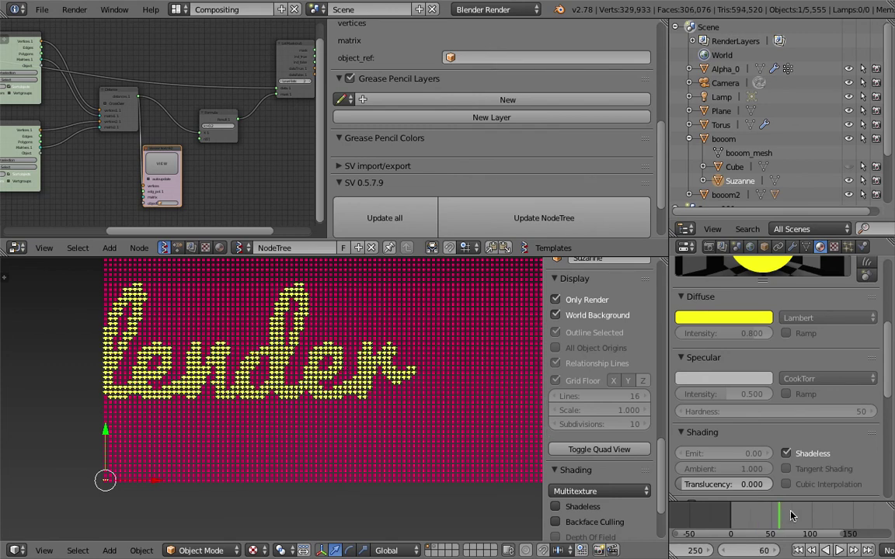
key("alt+a")
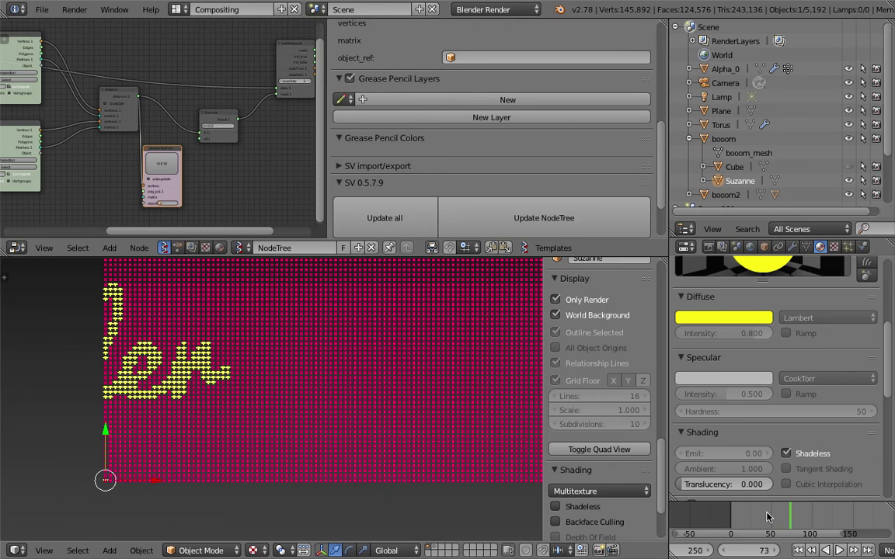
left_click(766, 517)
Set the Plane node's N Vert X to 60 and N Vert Y to 30 to reduce the grid.
mouse_move(82, 126)
middle_mouse_down()
mouse_move(167, 129)
mouse_move(84, 134)
middle_mouse_up()
scroll(194, 126, "up", 5)
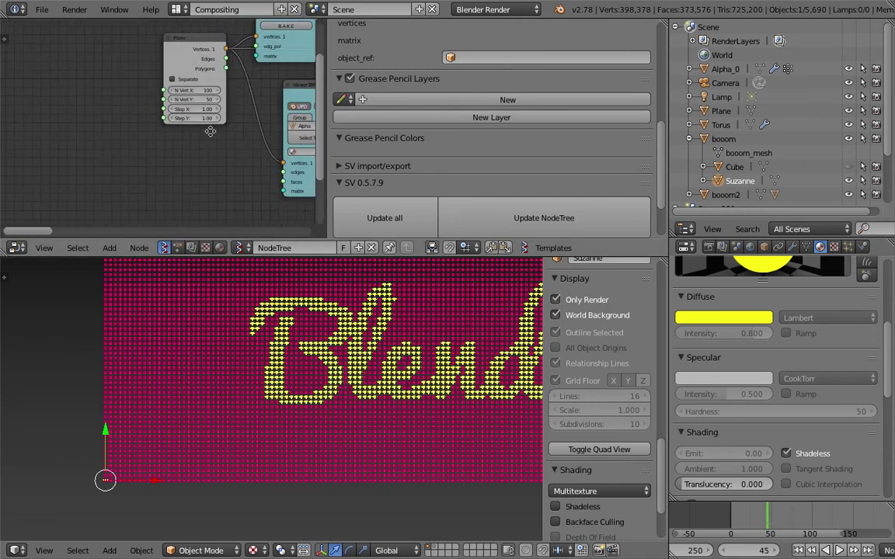
left_click(146, 109)
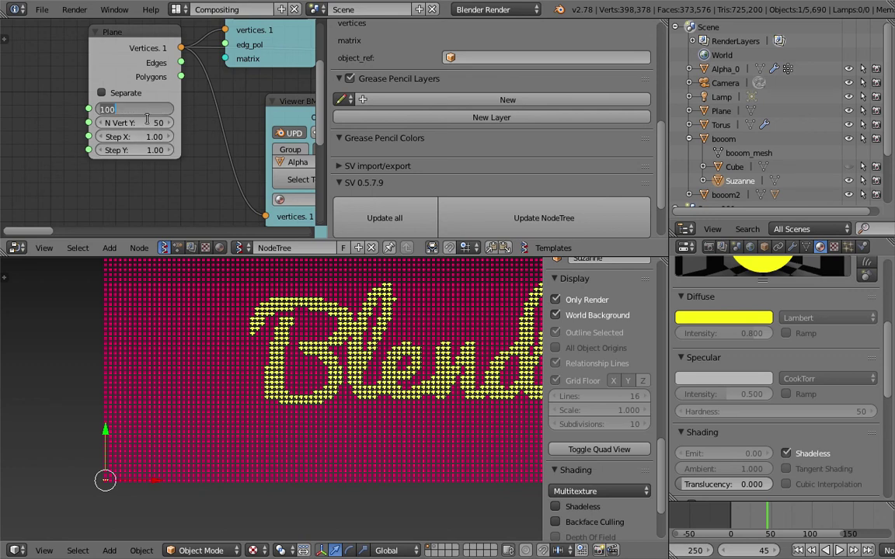
type("60")
key("Tab")
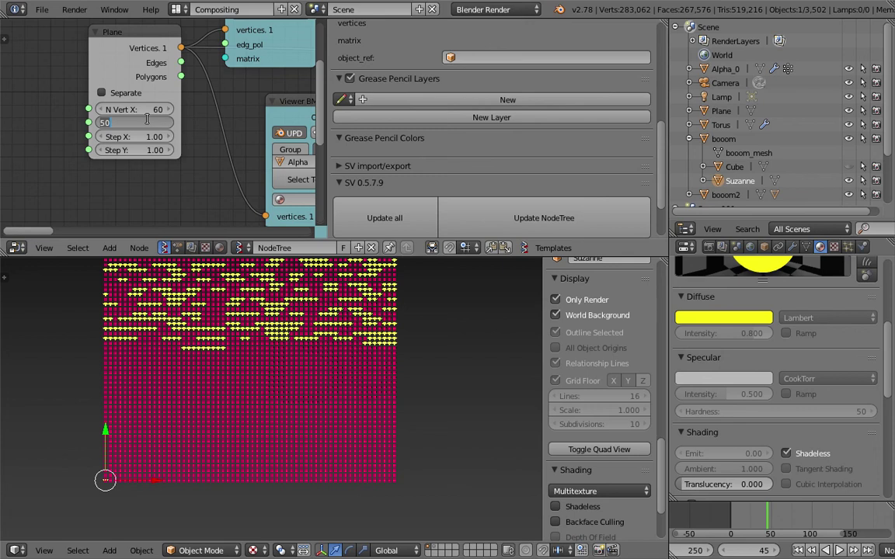
type("30")
key("Return")
scroll(339, 371, "down", 5)
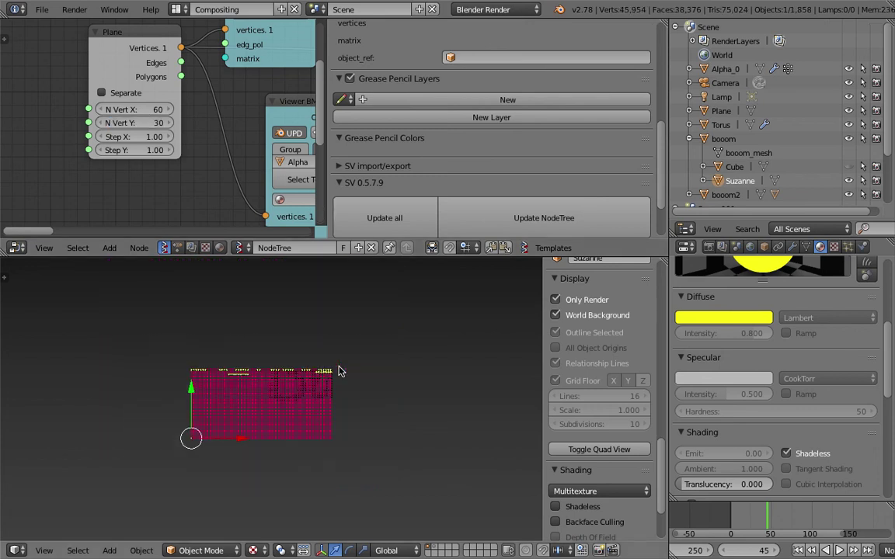
Select the Plane object, switch the viewport to wireframe and move the Plane from layer 1 to layer 2.
key("1")
key("2")
left_click(722, 111)
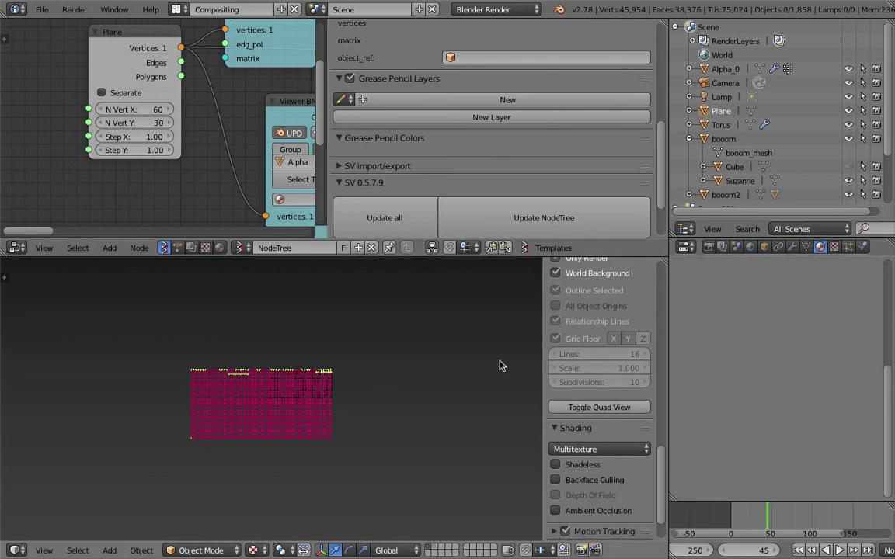
middle_click_drag(354, 441, 360, 415)
scroll(359, 416, "up", 3)
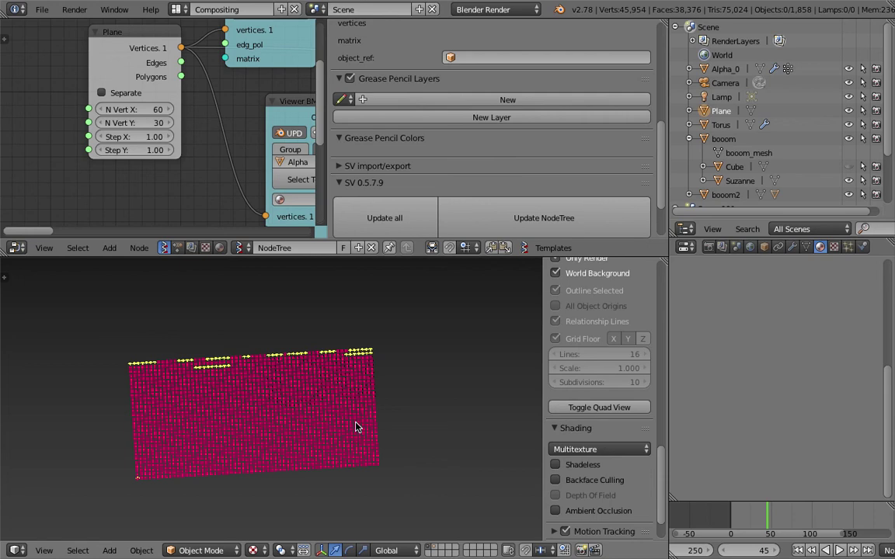
key("z")
key("1")
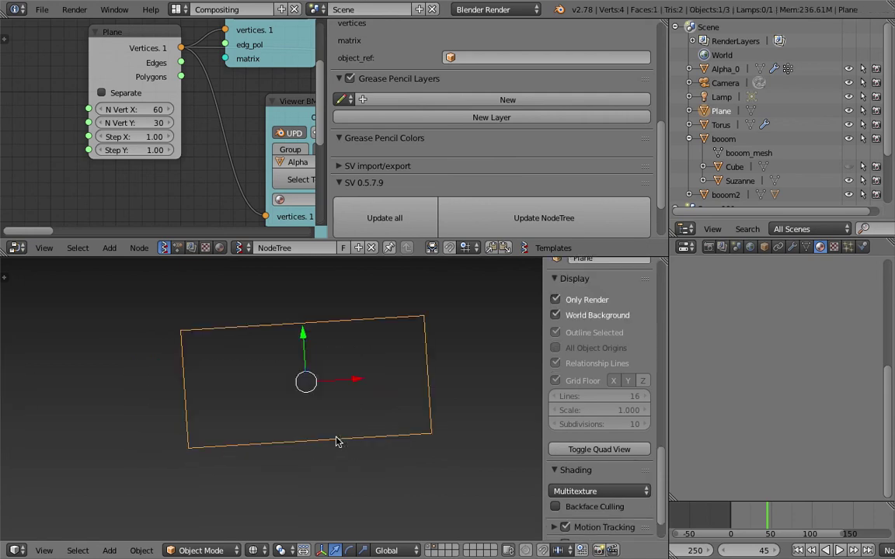
key("m")
key("2")
key("2")
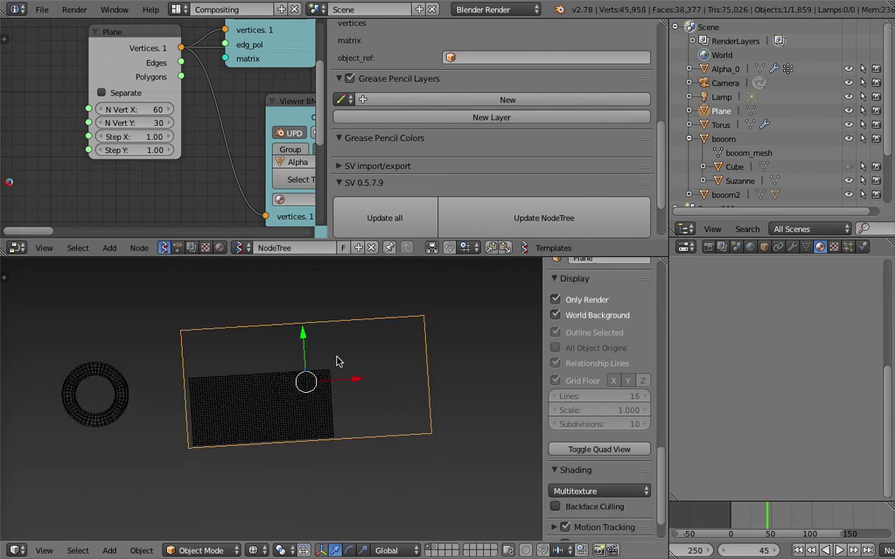
Scale the Plane down and move it so that its outline just encloses the 60 by 30 grid.
key("g")
key("Escape")
key("g")
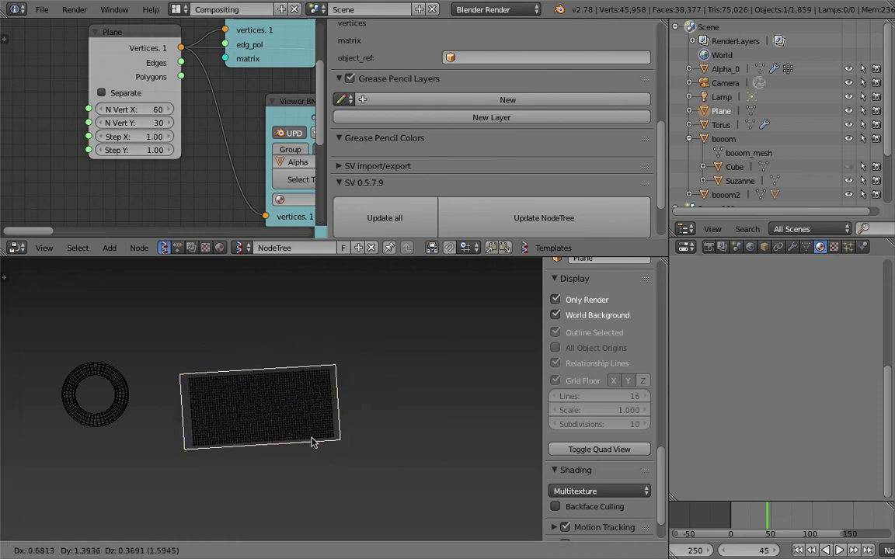
left_click(317, 442)
key("g")
left_click(314, 447)
scroll(313, 435, "up", 3)
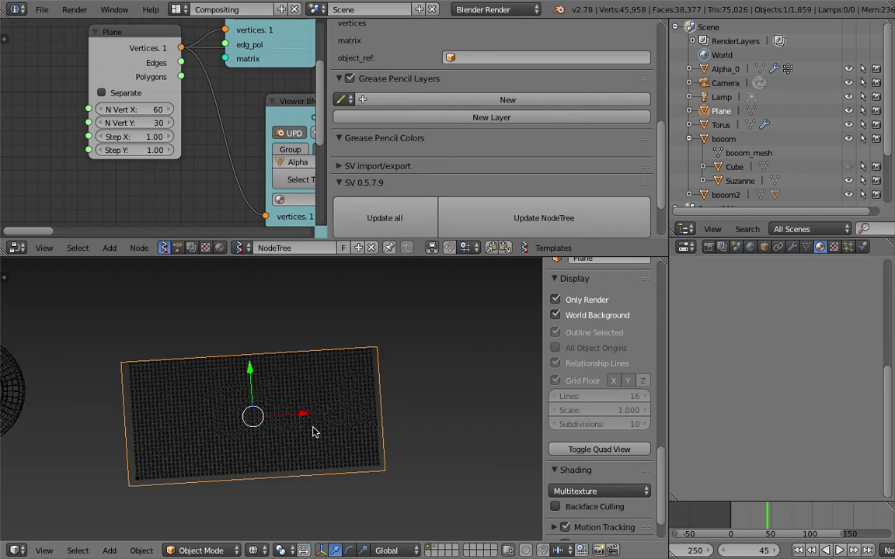
Switch the 3D viewport to Texture shading and scrub the timeline to frame 53.
key("alt+z")
left_click(252, 550)
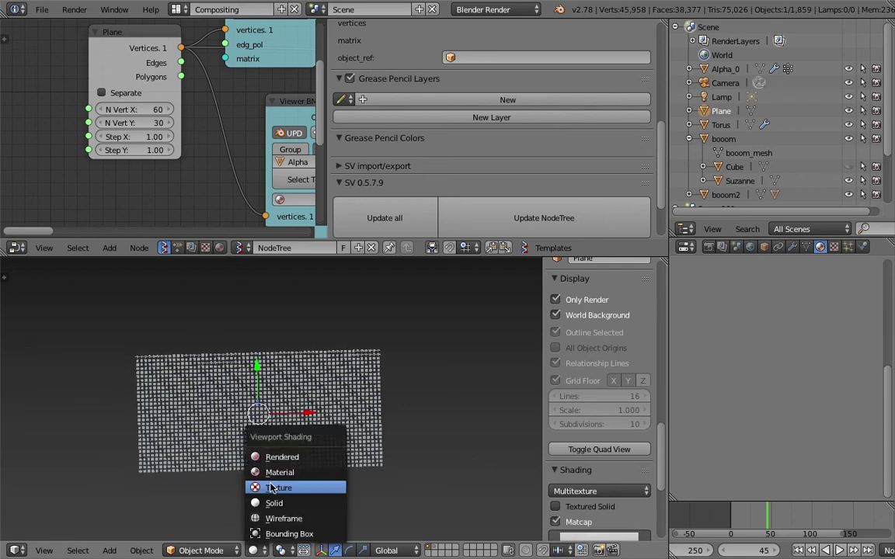
left_click(268, 486)
left_click(252, 550)
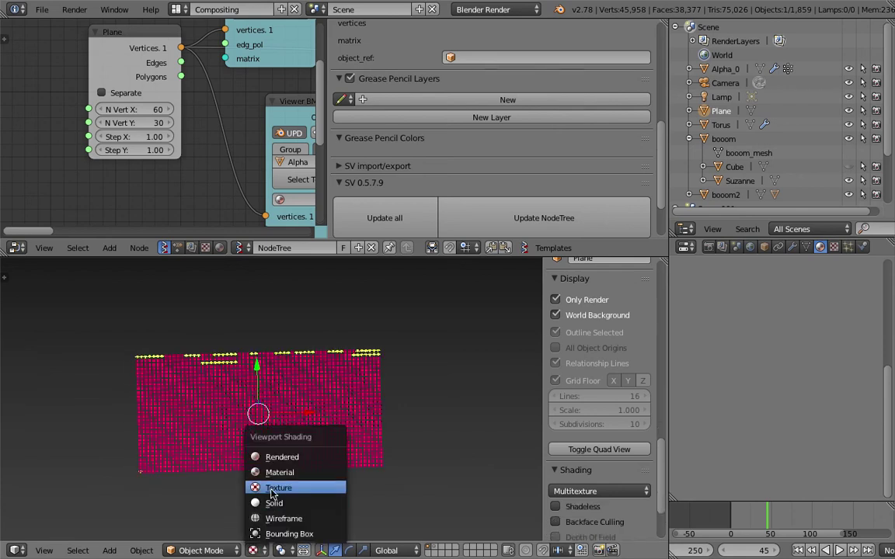
left_click(254, 485)
key("alt+a")
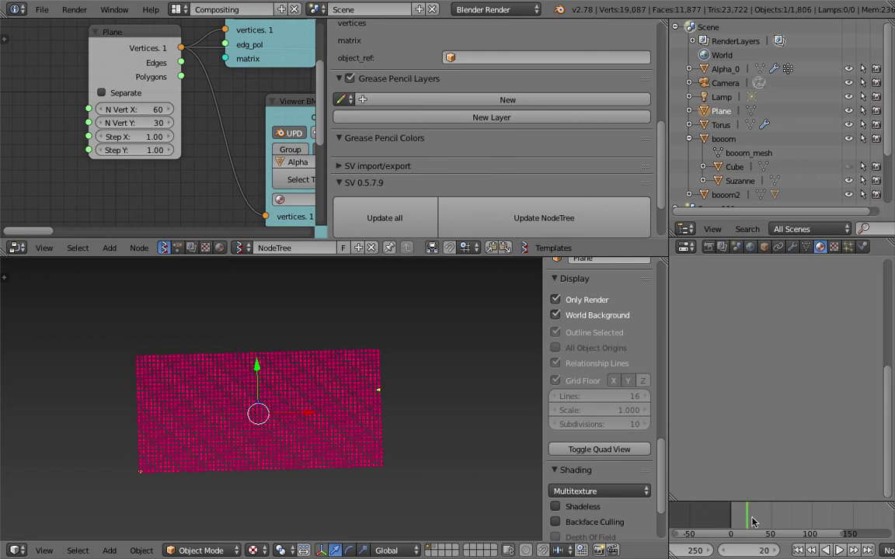
left_click_drag(794, 522, 773, 518)
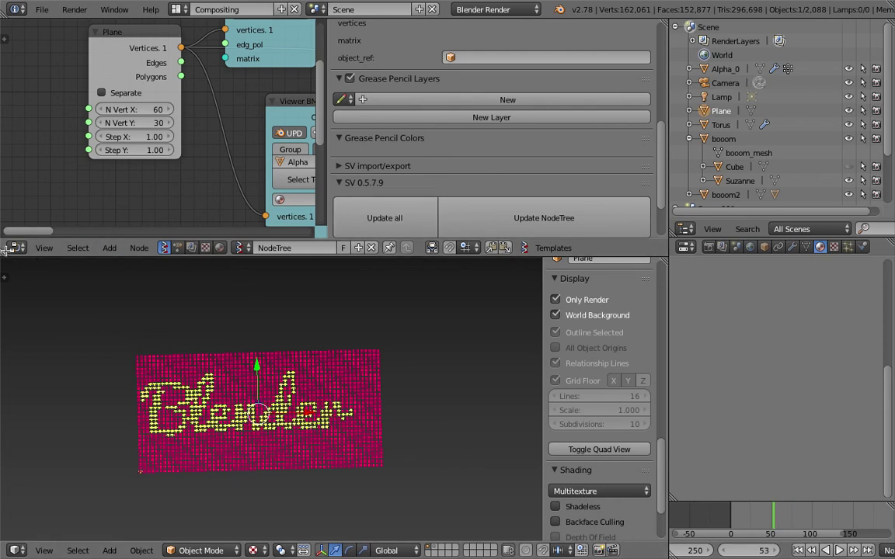
Enlarge the 3D viewport over the node editor and try to move the Plane about 3.39 units along the X axis.
key("ctrl+Up")
scroll(256, 231, "up", 2)
scroll(292, 250, "up", 3)
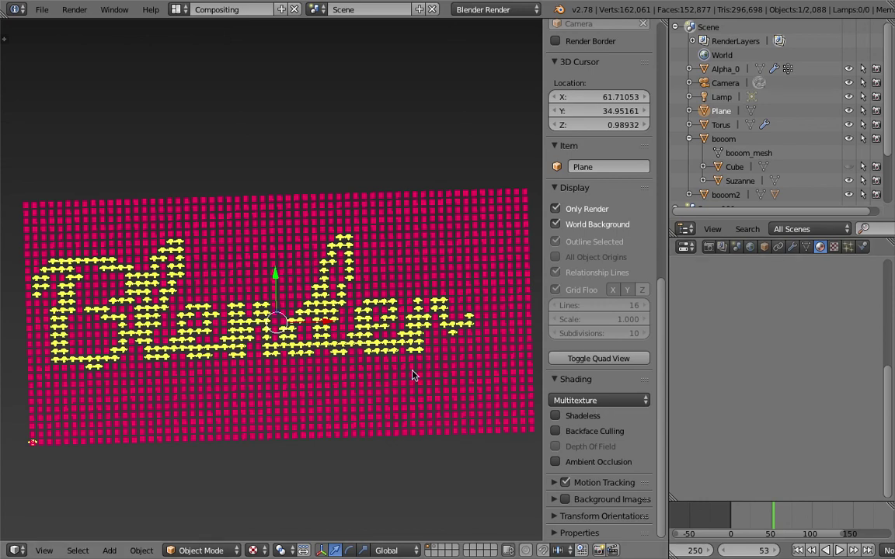
key("g")
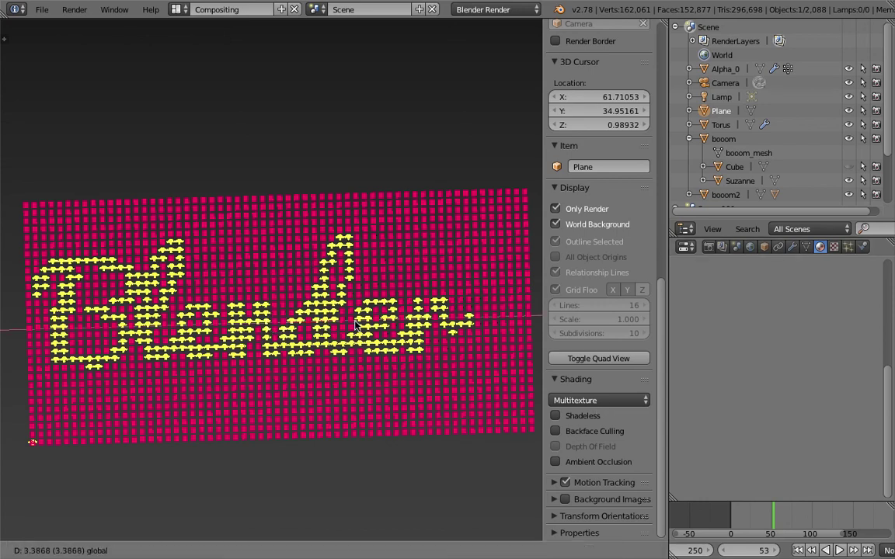
left_click(361, 326)
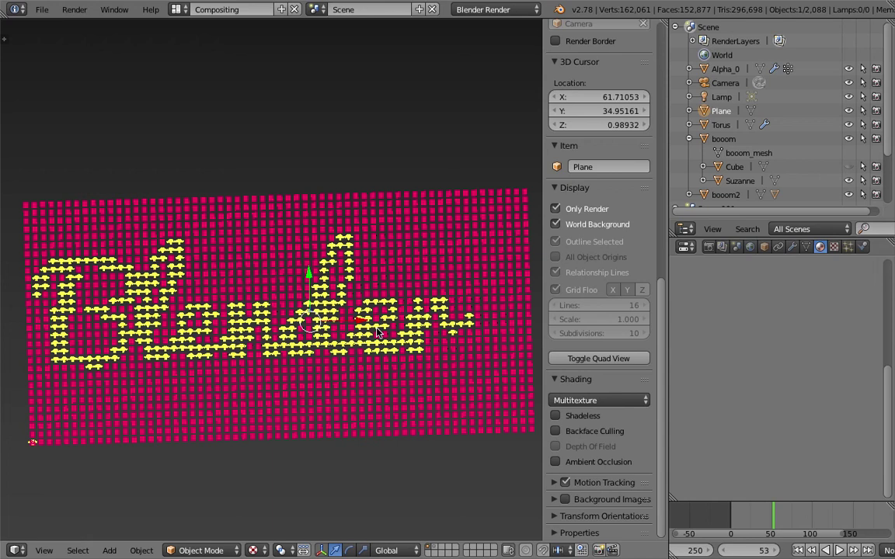
Play back the scrolling lettering from an earlier frame and stop it at frame 59.
left_click(759, 522)
key("alt+a")
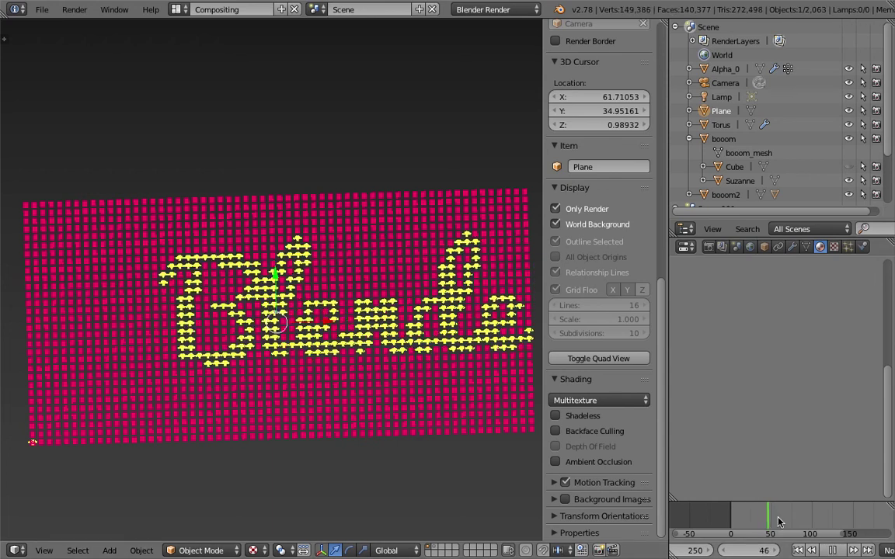
key("alt+a")
Hide the viewport's properties sidebar, inspect the Suzanne lettering up close and from an oblique angle, and restart the animation playback.
key("n")
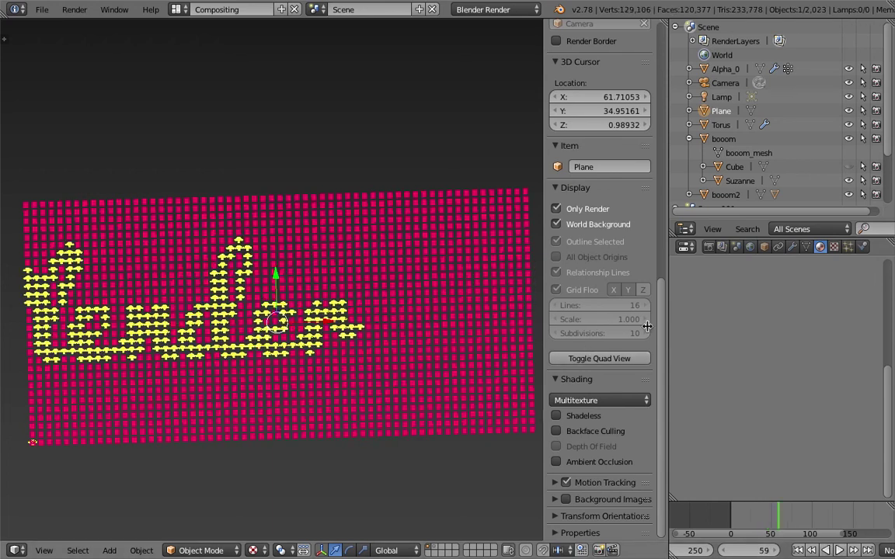
middle_click_drag(614, 334, 552, 337)
scroll(551, 336, "up", 3)
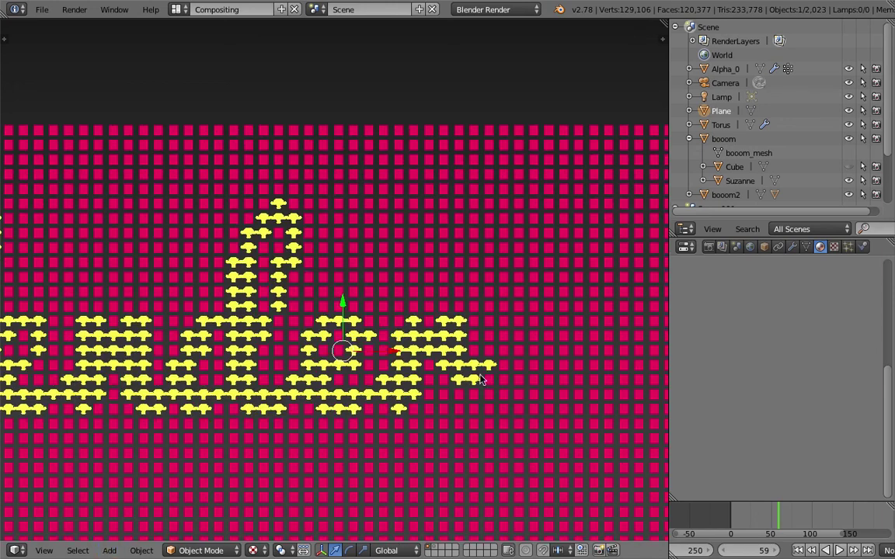
scroll(480, 378, "down", 5)
mouse_move(477, 386)
middle_mouse_down()
mouse_move(503, 361)
mouse_move(478, 361)
mouse_move(483, 384)
middle_mouse_up()
scroll(477, 393, "down", 3)
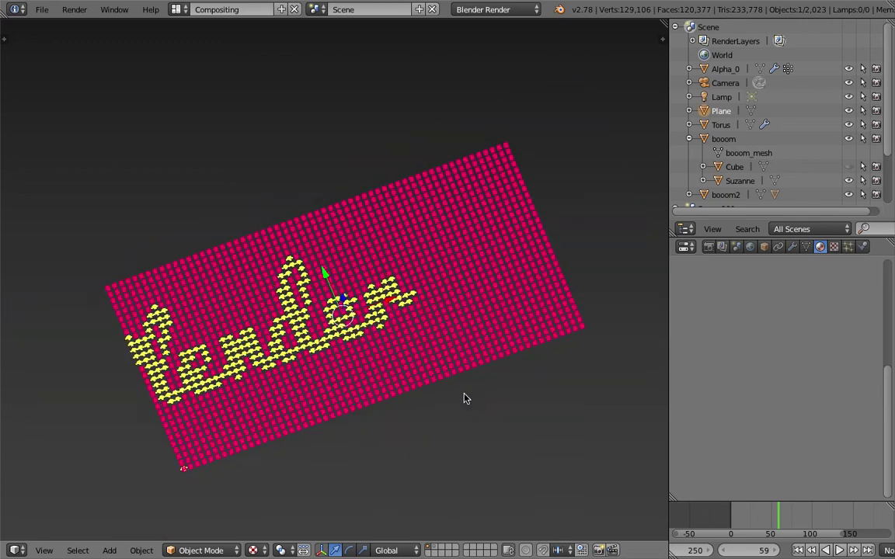
key("alt+a")
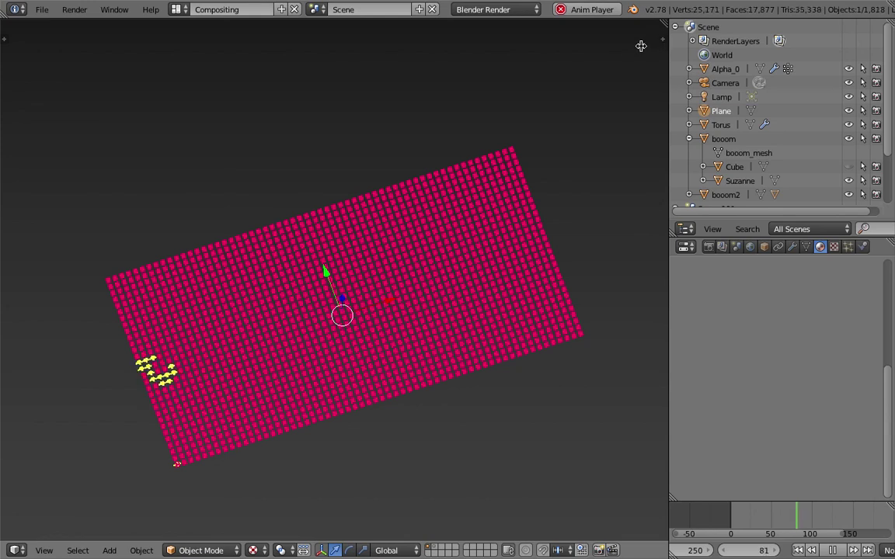
Show the properties sidebar, turn Only Render off and on again to check the Plane's outline, and move the playback back before frame 50.
key("n")
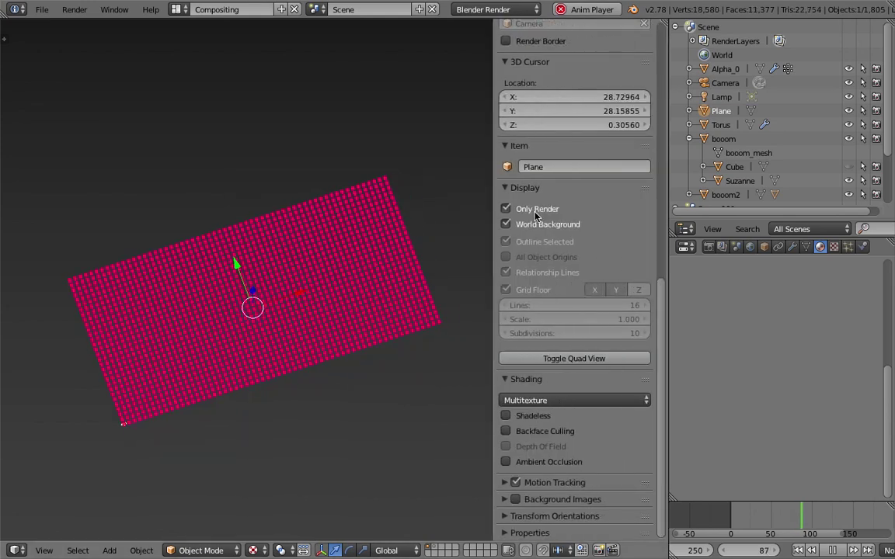
left_click(506, 211)
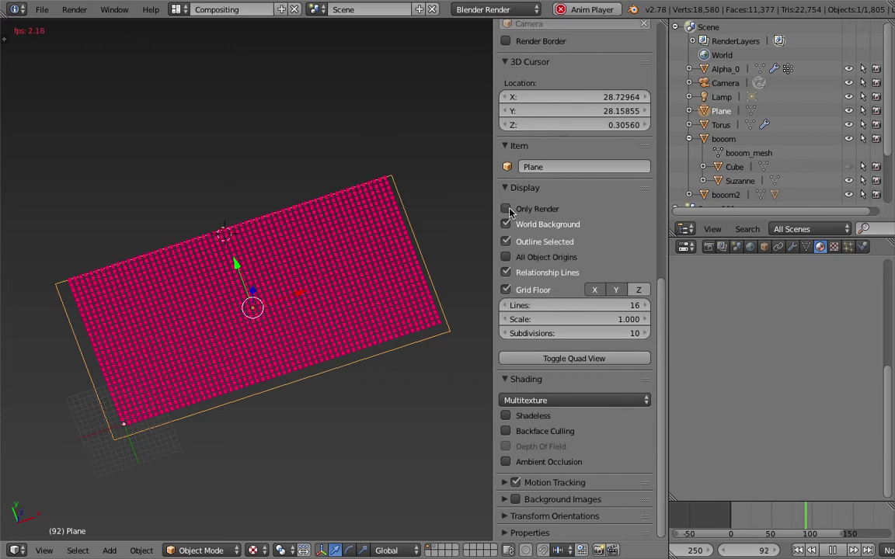
left_click(506, 210)
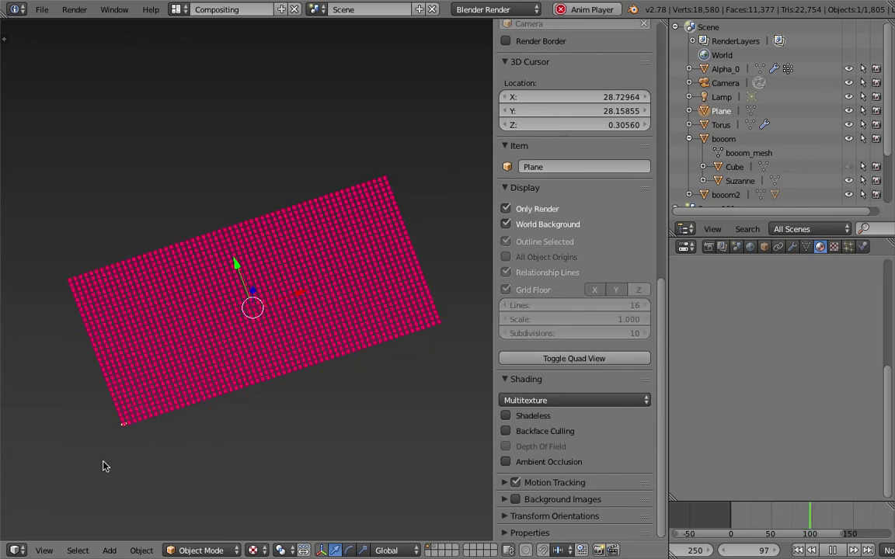
left_click(760, 516)
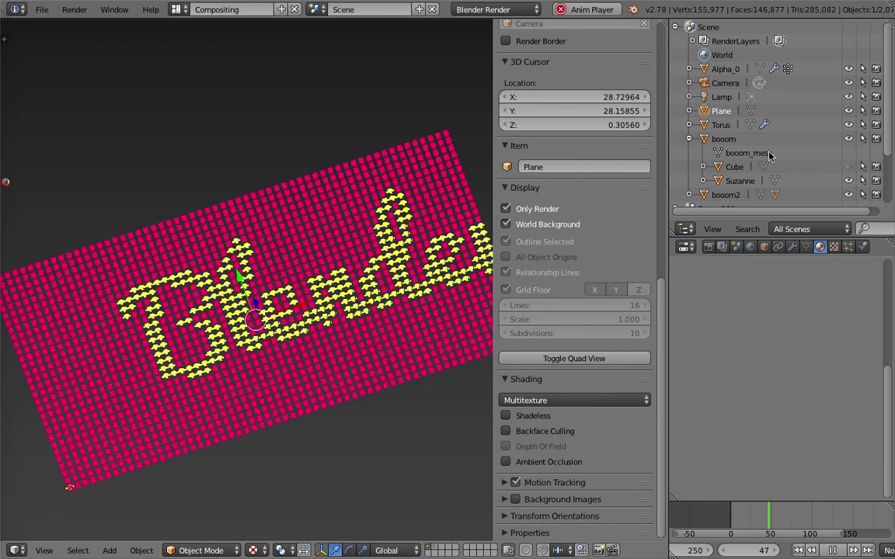
Examine the outliner hierarchy of Plane, booom and booom2, expanding booom2 and its child Cube.001.
left_click(689, 111)
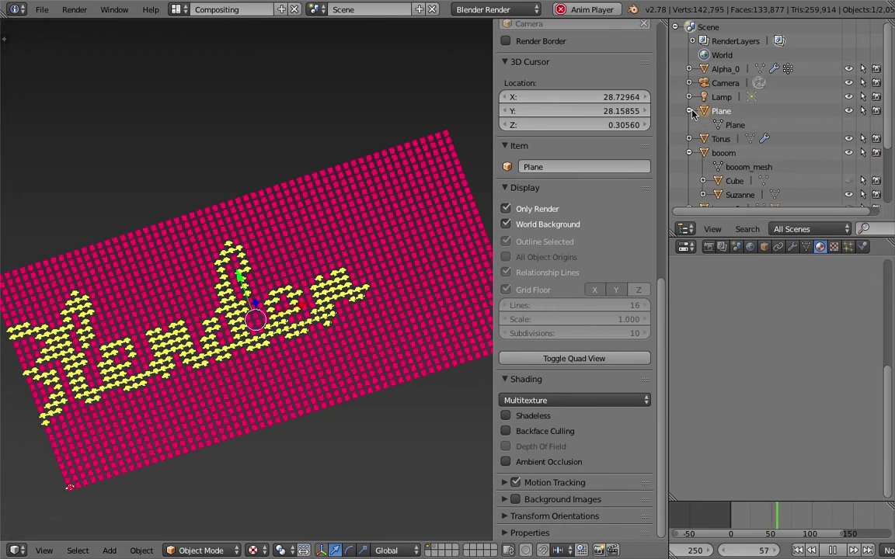
left_click(689, 111)
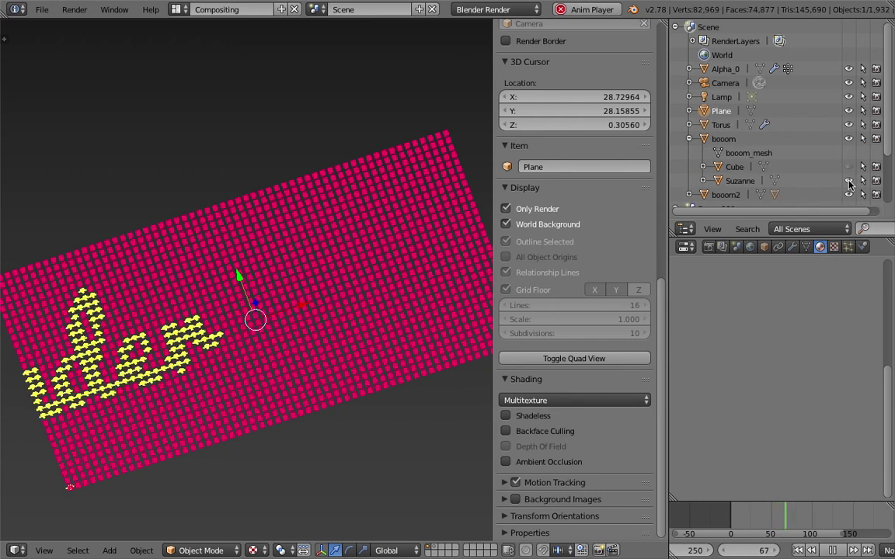
left_click(875, 167)
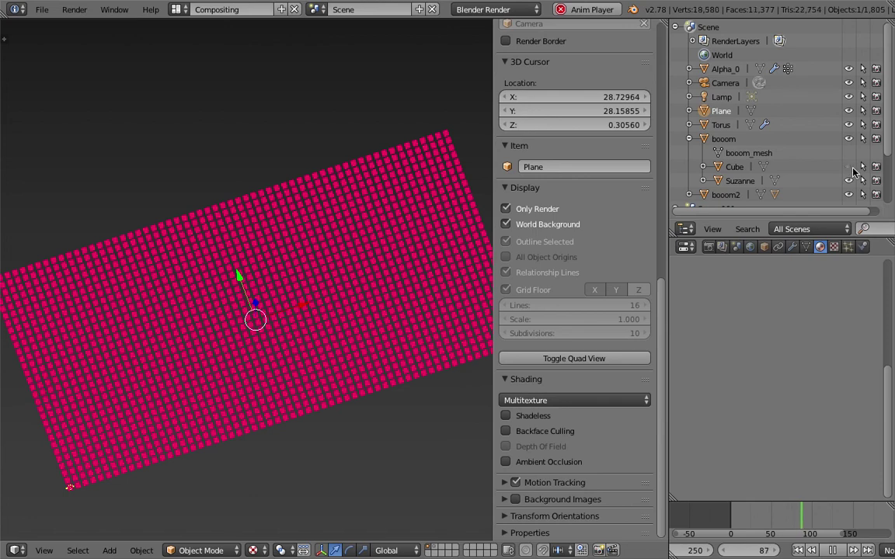
scroll(887, 151, "down", 2)
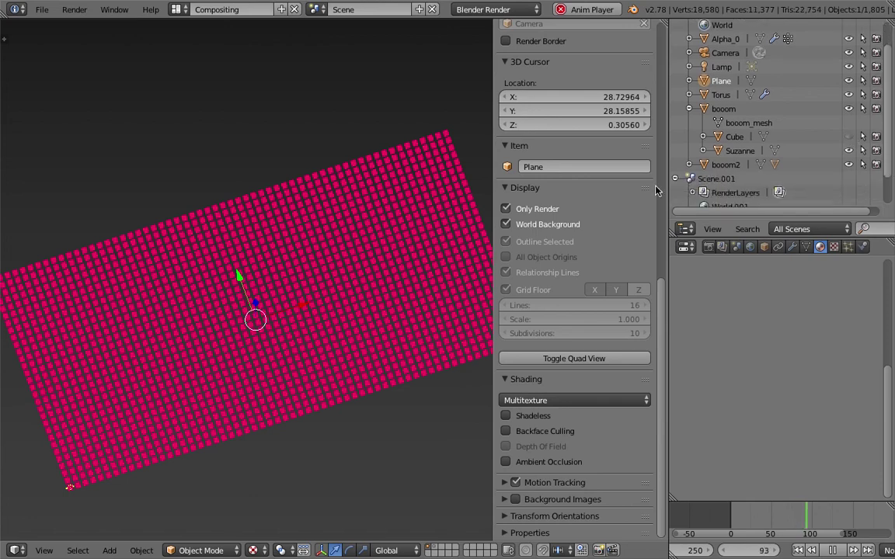
left_click(689, 166)
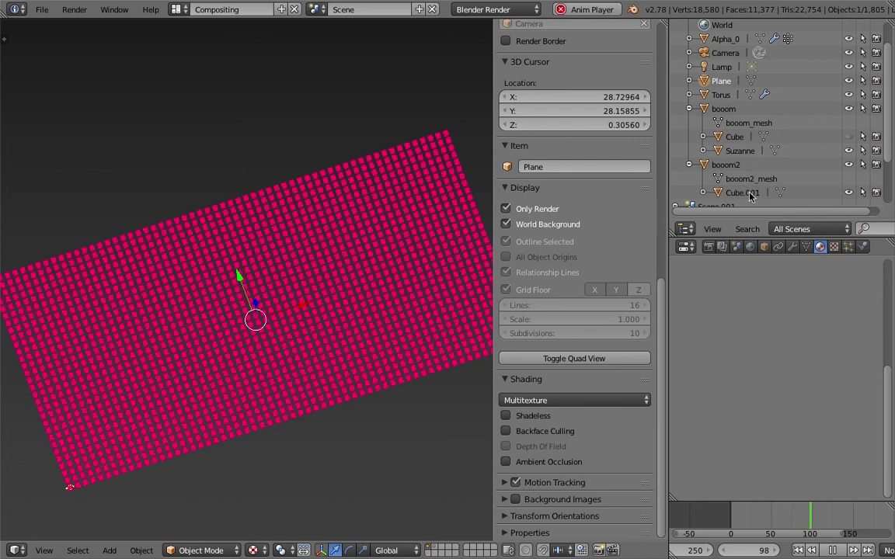
left_click(703, 194)
scroll(757, 190, "down", 3)
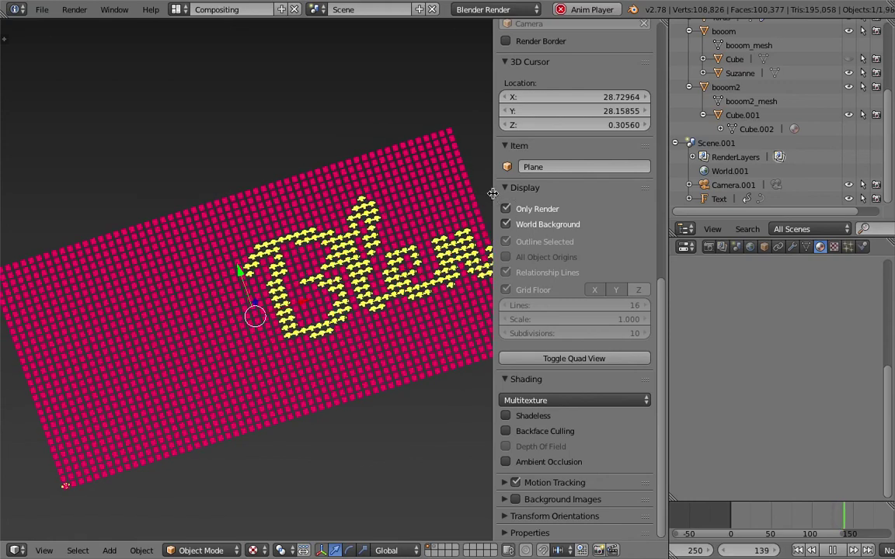
Collapse the Display settings, hide the properties sidebar and view the whole grid while the lettering animation plays.
left_click(605, 189)
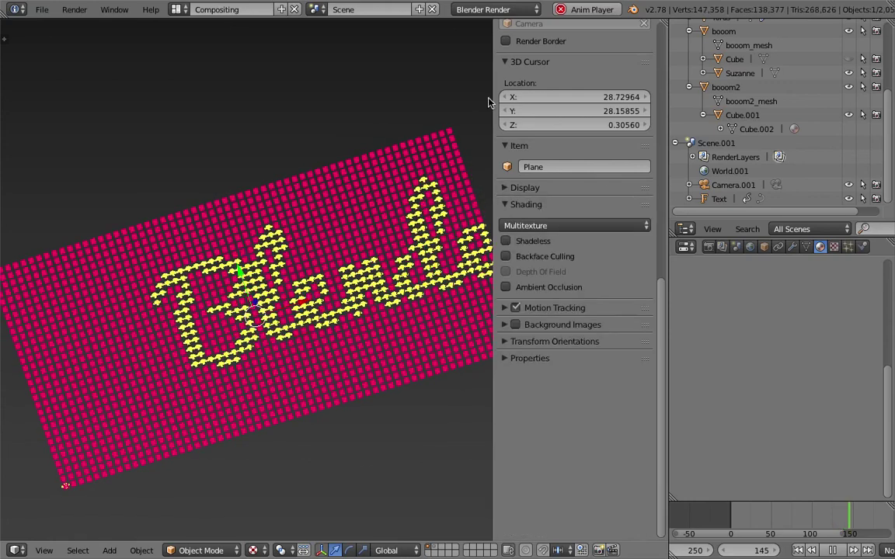
left_click_drag(495, 94, 656, 101)
scroll(449, 281, "down", 2)
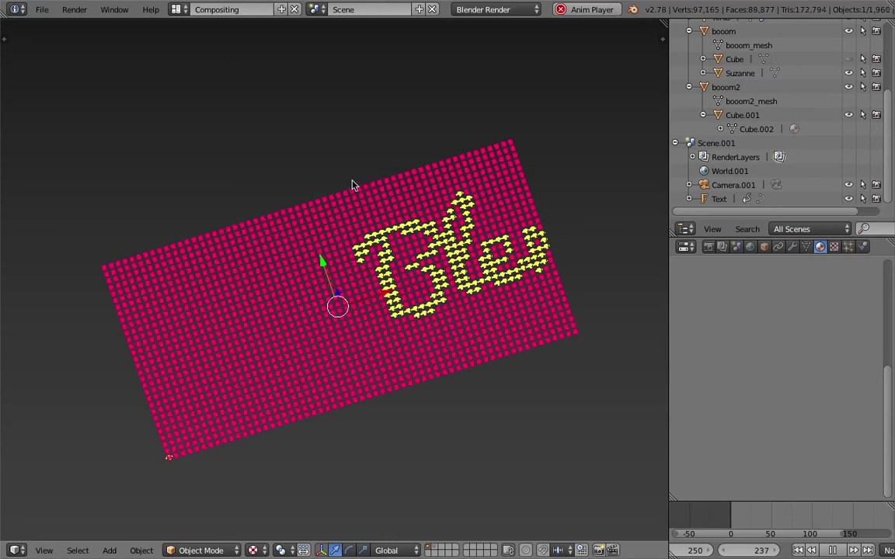
scroll(383, 269, "up", 1)
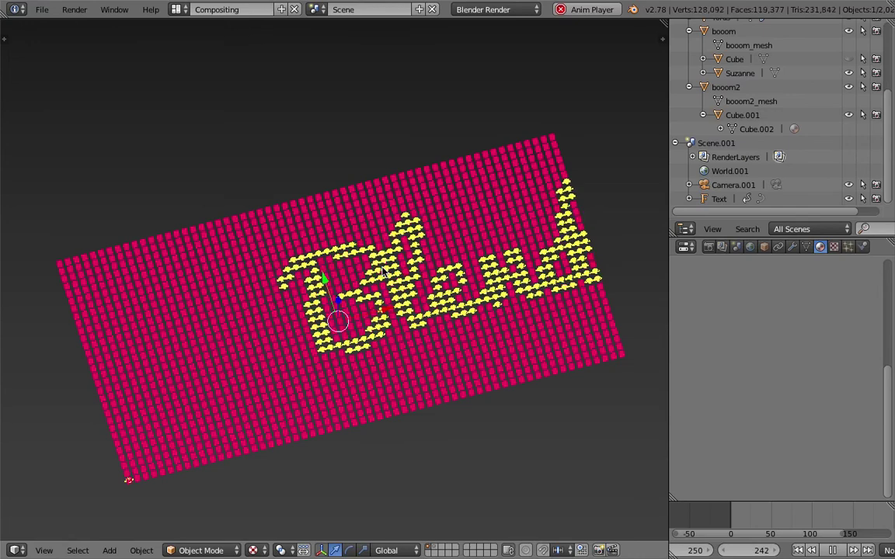